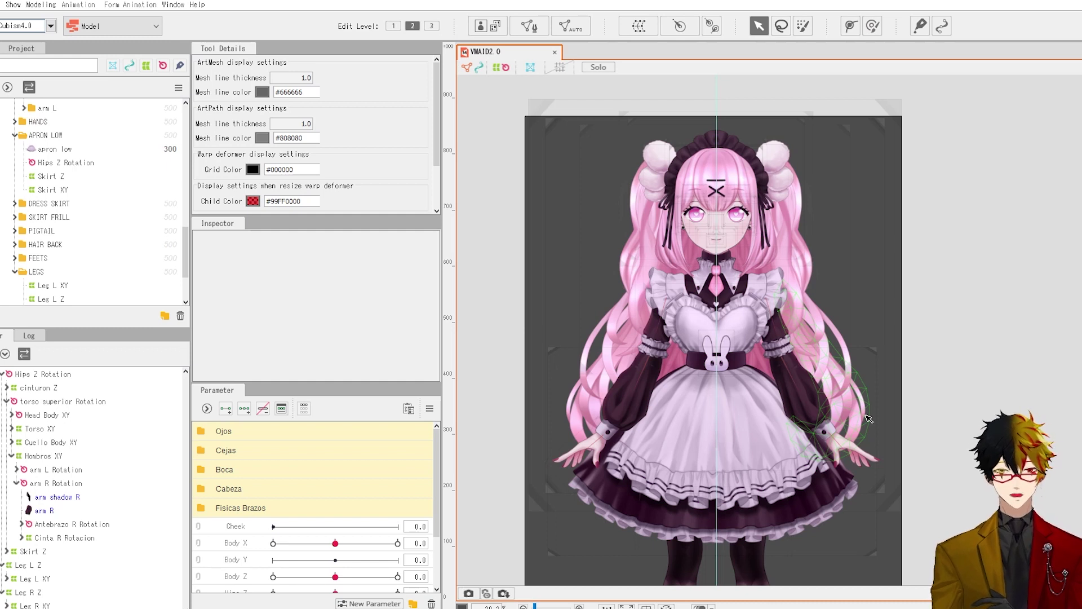
scroll(880, 328, "down", 2)
scroll(282, 488, "down", 1)
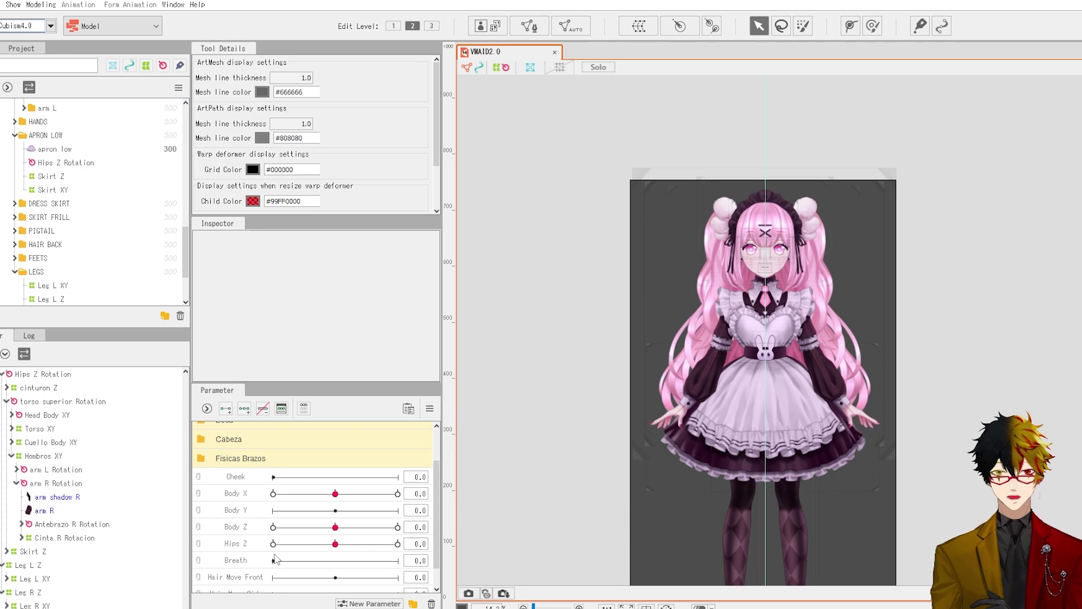
scroll(775, 346, "up", 2)
scroll(279, 550, "down", 1)
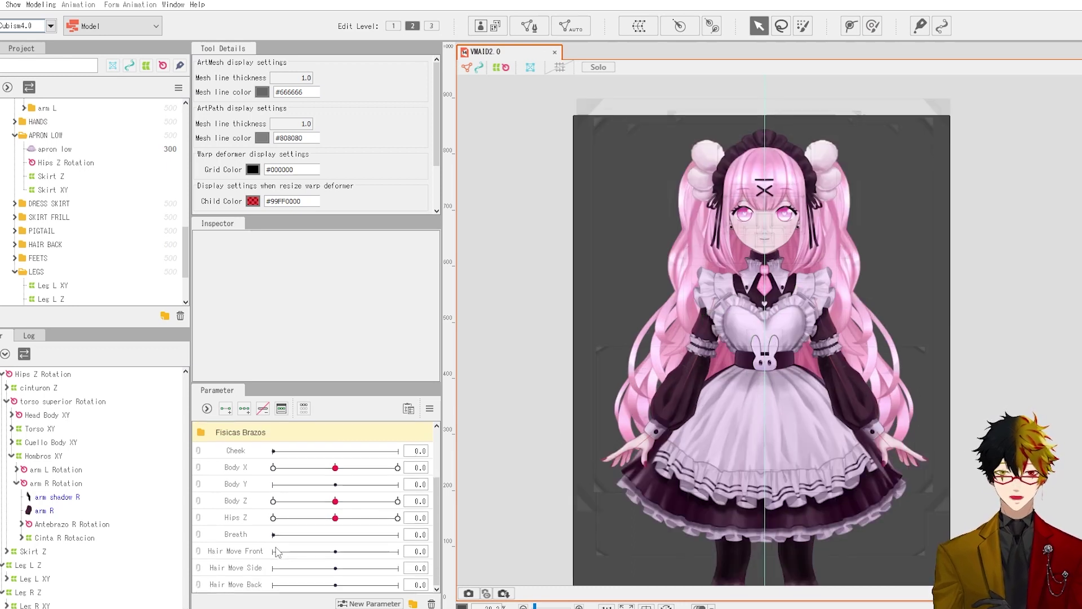
scroll(321, 550, "up", 3)
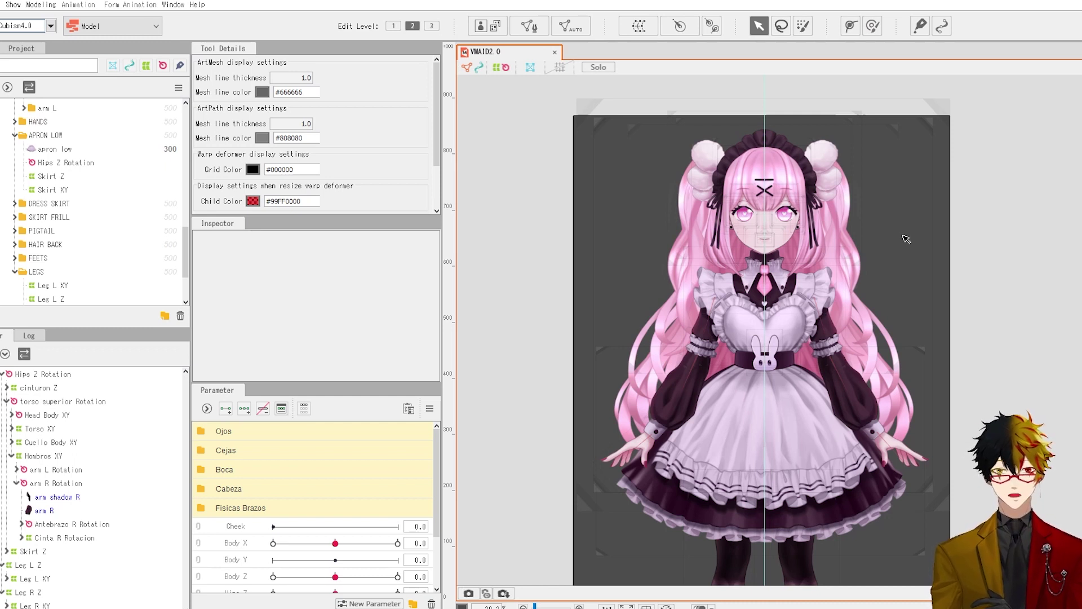
- Create a rotation deformer named "Body Y Cuerpo completo" in the APRON LOW part as parent of the Hips Z Rotation deformer
left_click(11, 455)
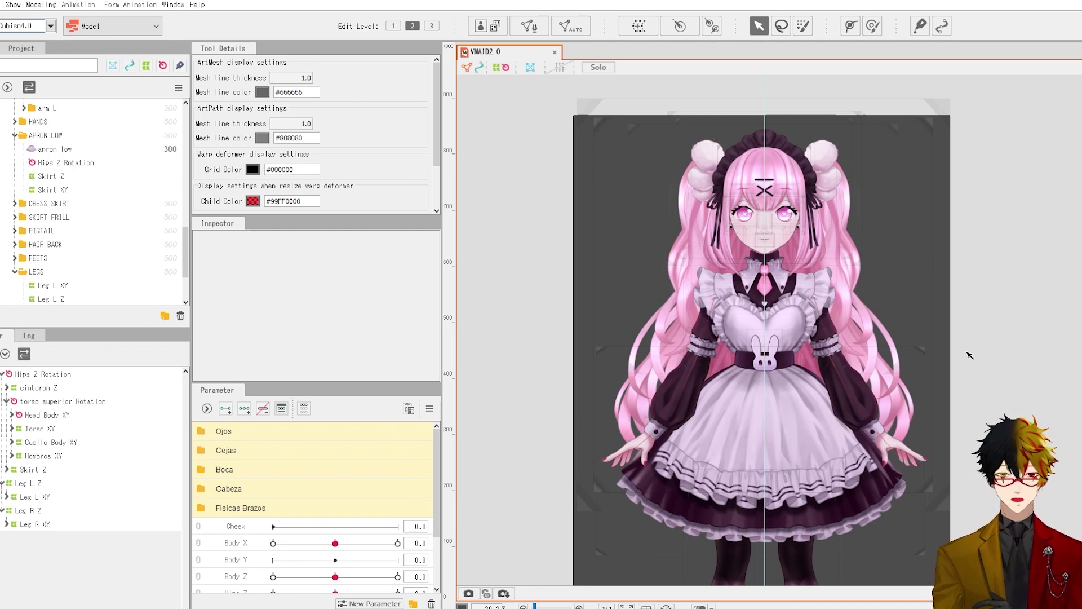
left_click_drag(886, 338, 835, 300)
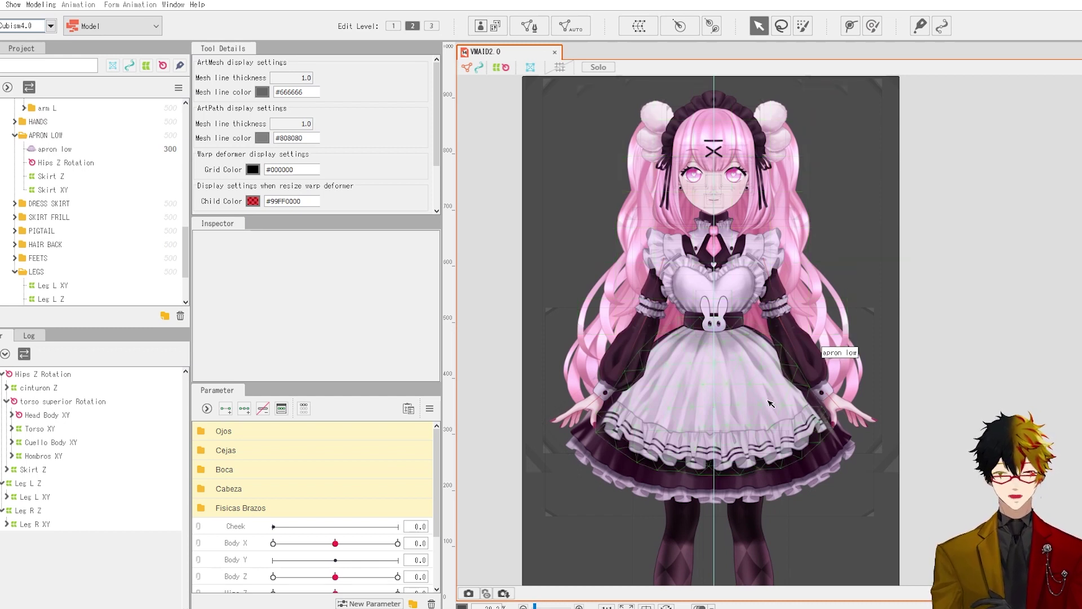
scroll(752, 332, "up", 3)
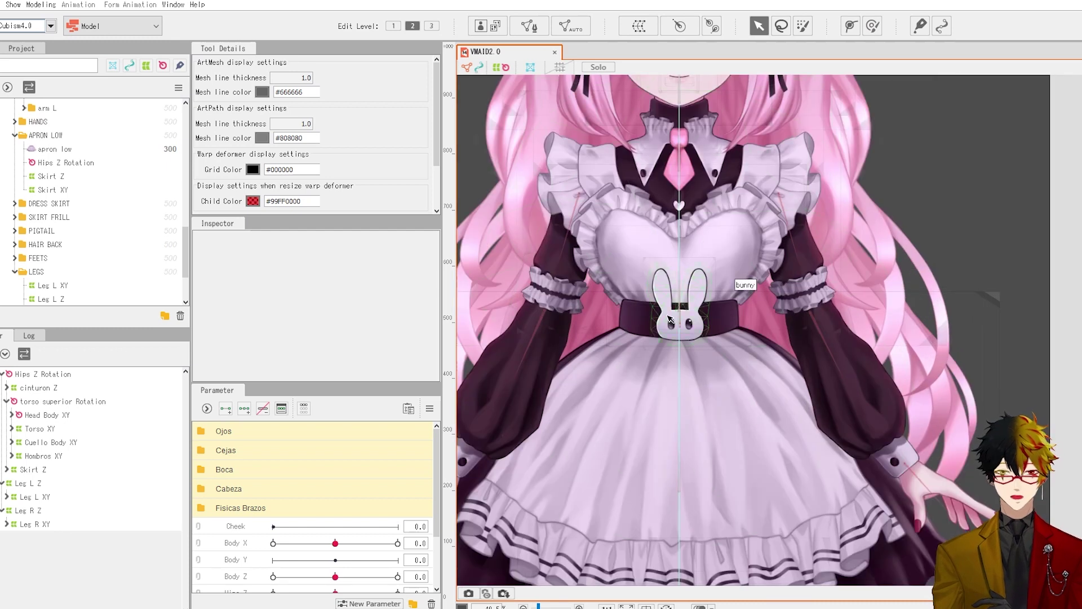
left_click(39, 375)
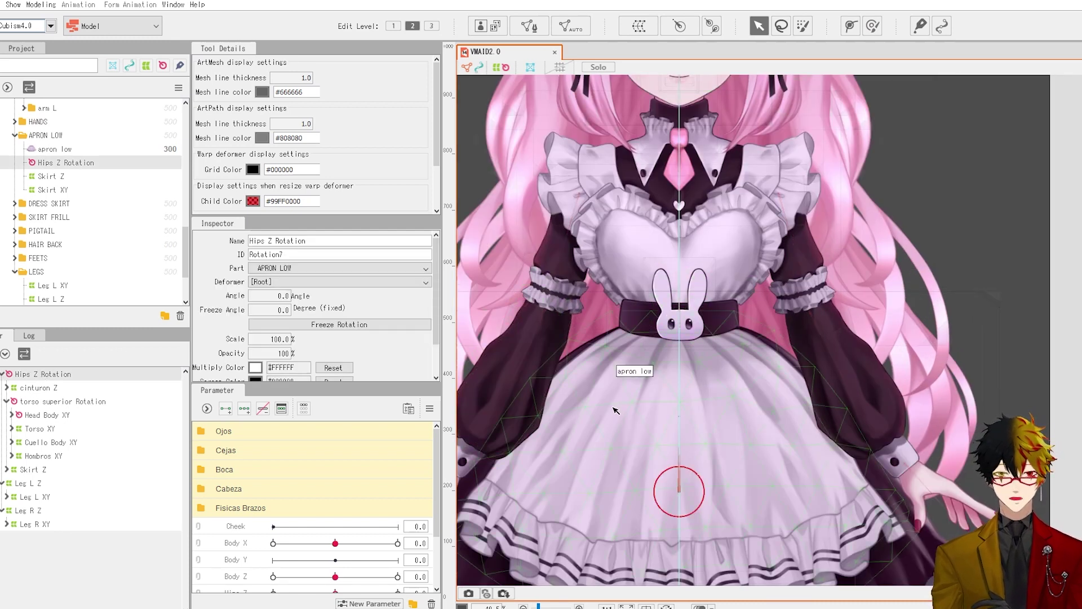
scroll(687, 337, "down", 2)
scroll(811, 376, "up", 3)
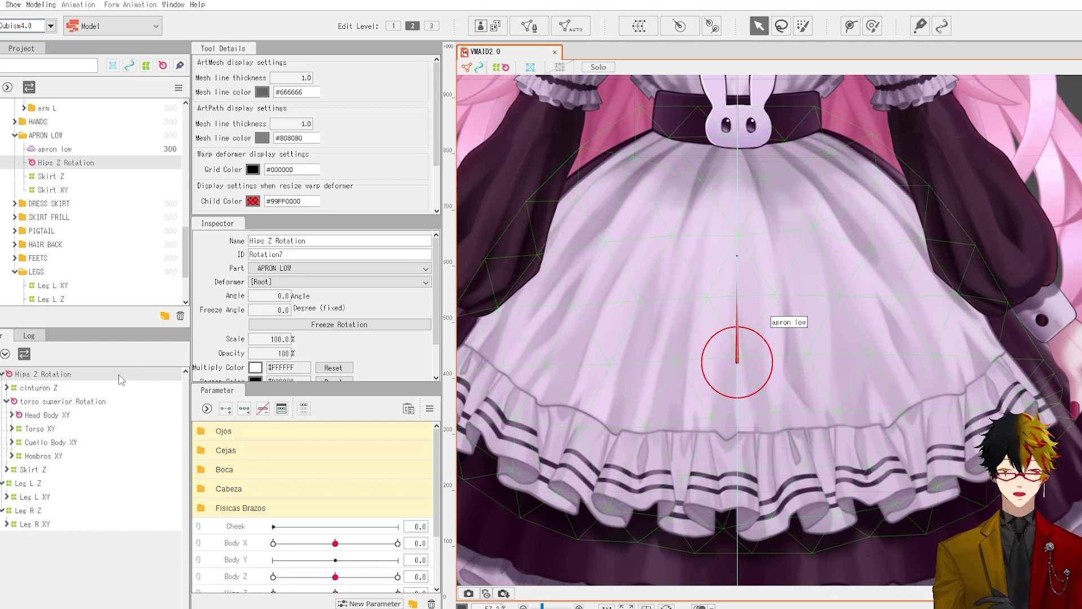
left_click(680, 26)
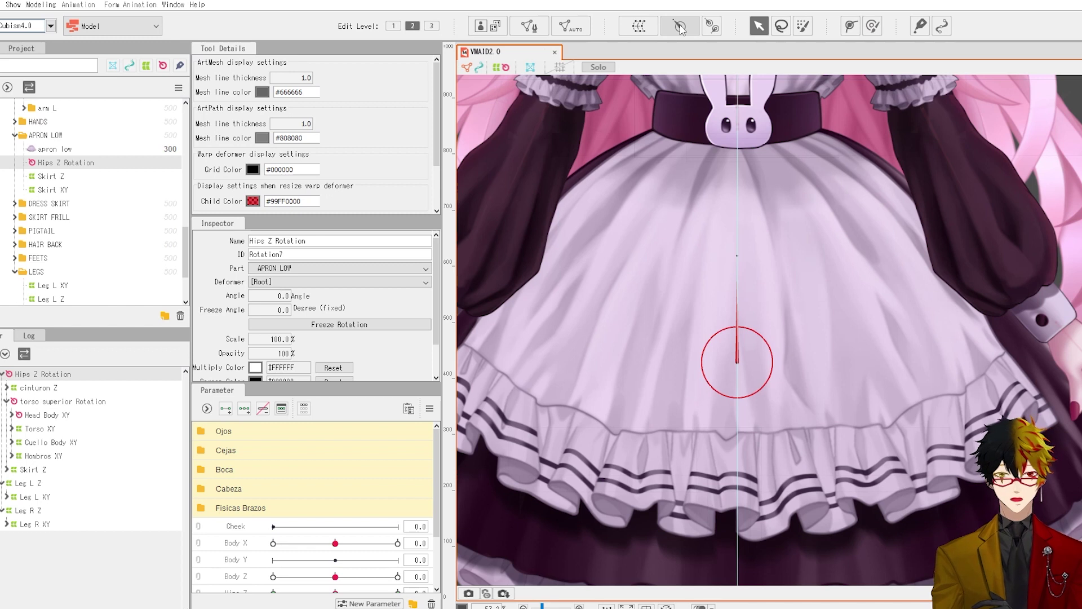
left_click(680, 26)
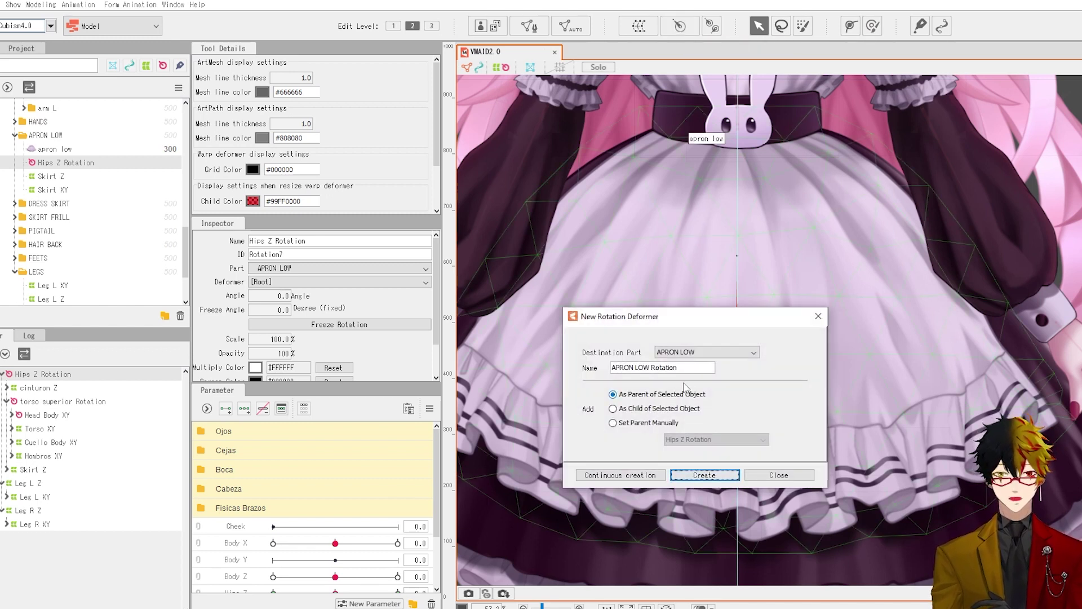
left_click_drag(709, 367, 442, 357)
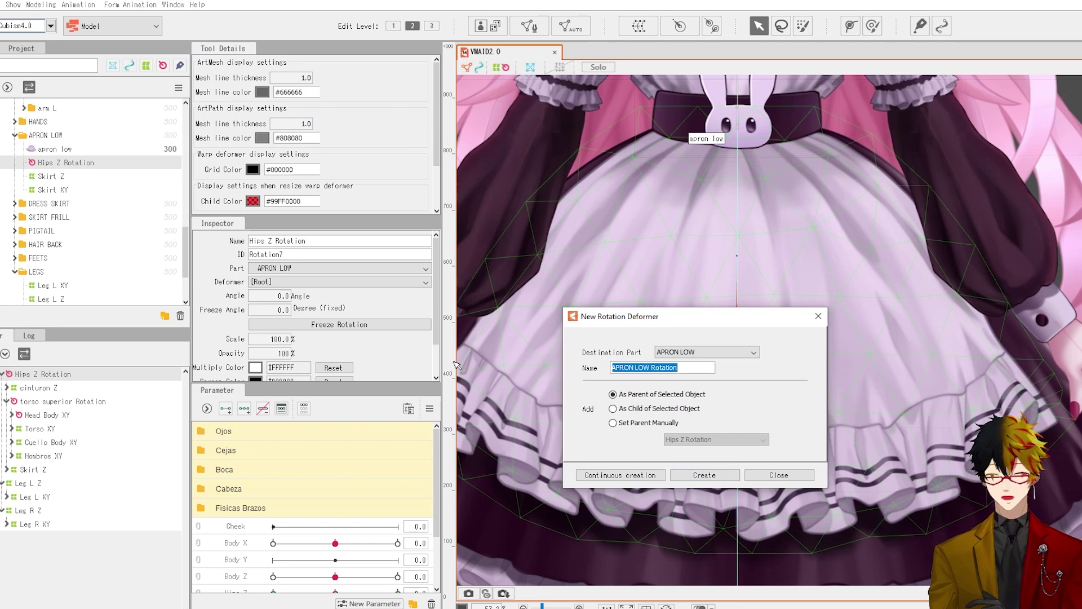
type("Bo")
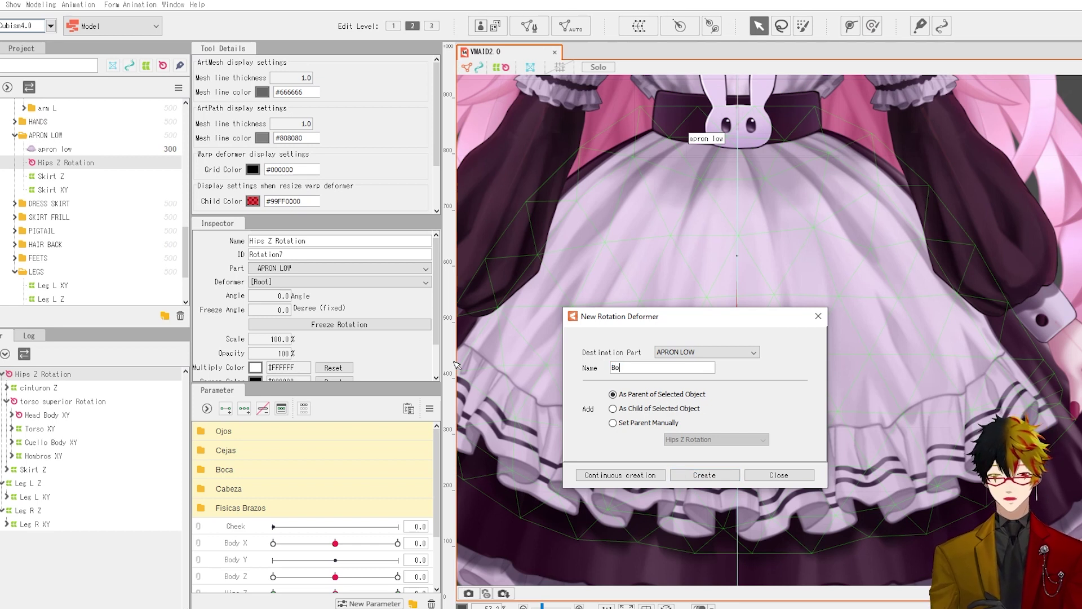
type("dy Y Complete")
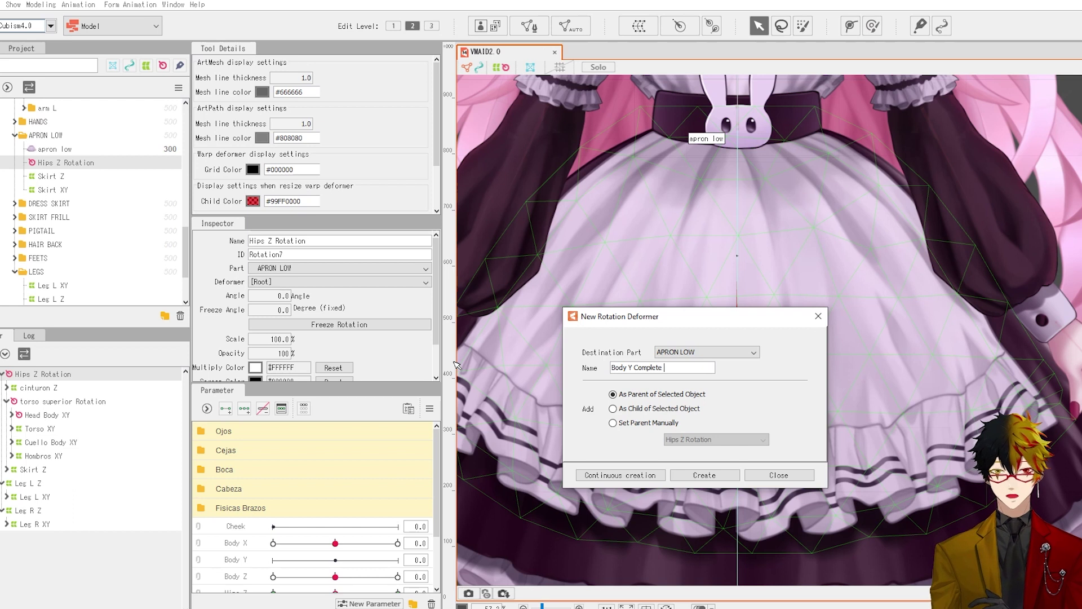
key("BackSpace")
key("BackSpace")
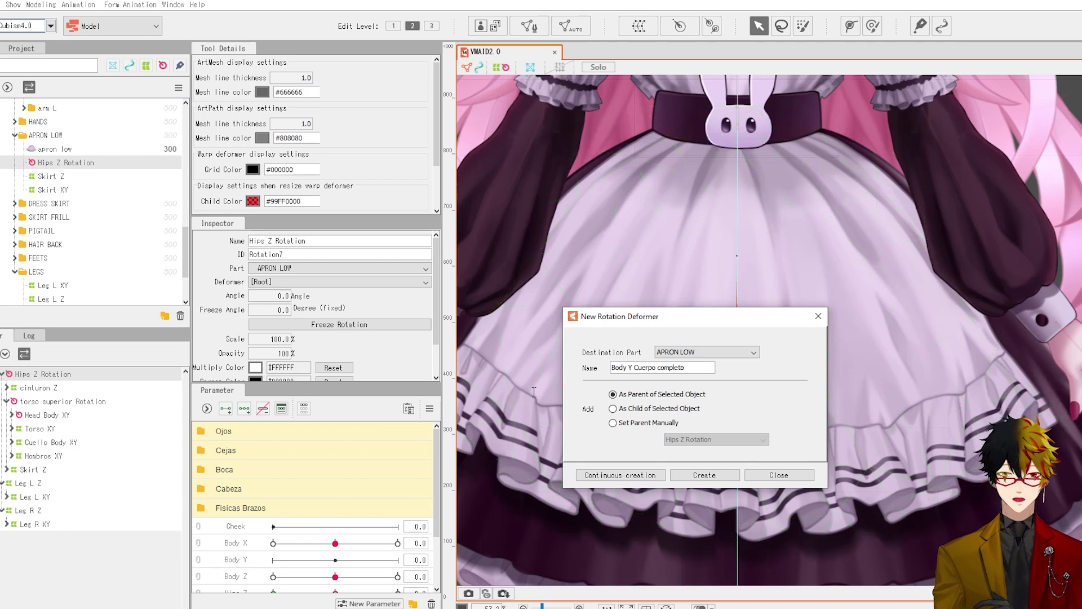
left_click(733, 475)
scroll(732, 395, "down", 3)
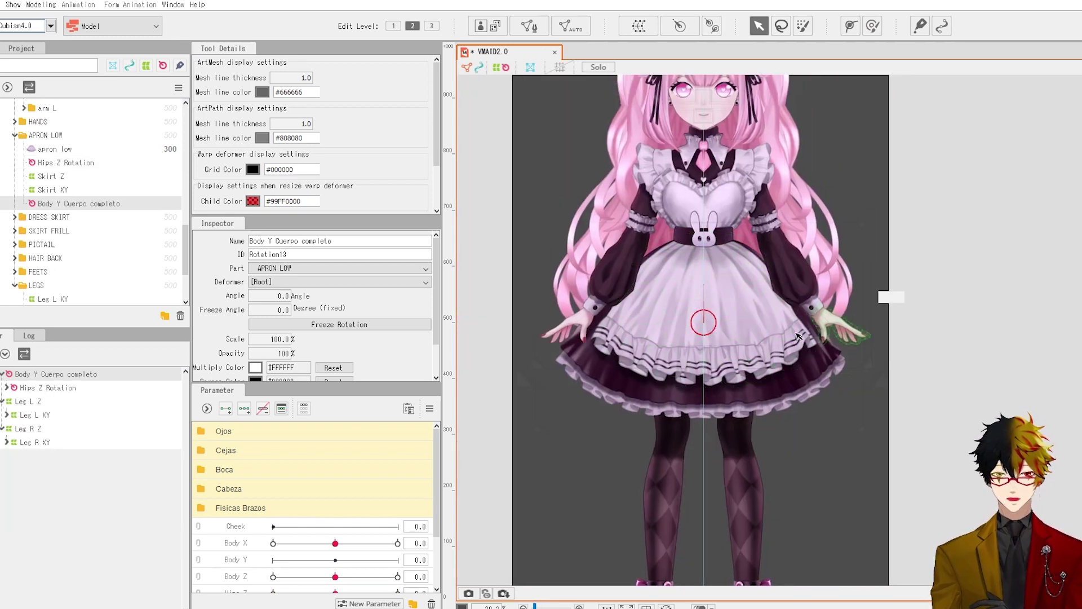
left_click_drag(706, 324, 757, 303)
key("ctrl+z")
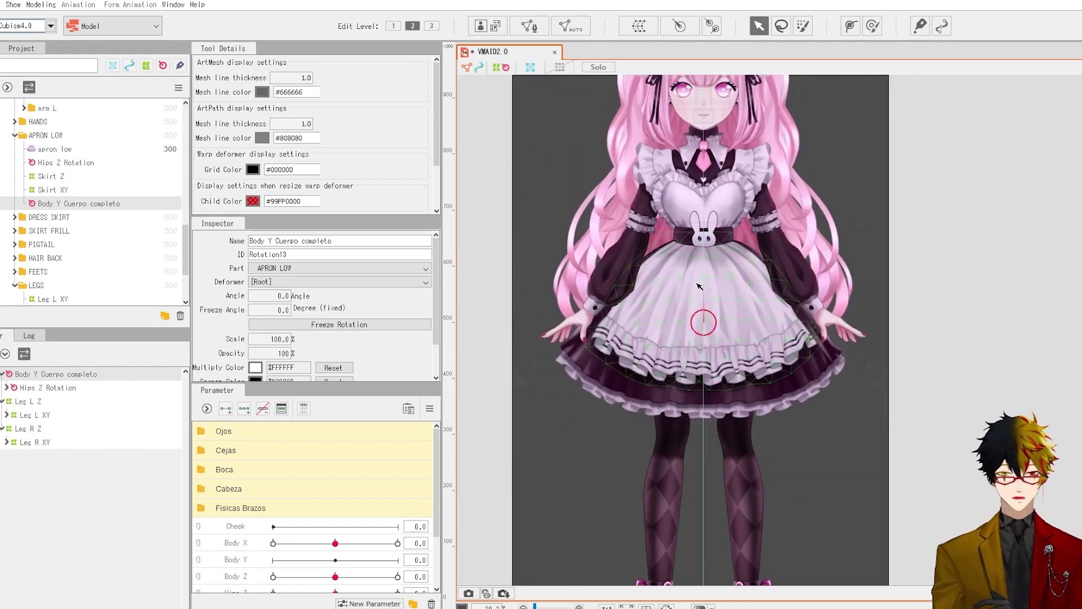
- Add three keys on Body Y to the Body Y Cuerpo completo deformer and move it slightly down at Body Y -10
scroll(699, 309, "up", 2)
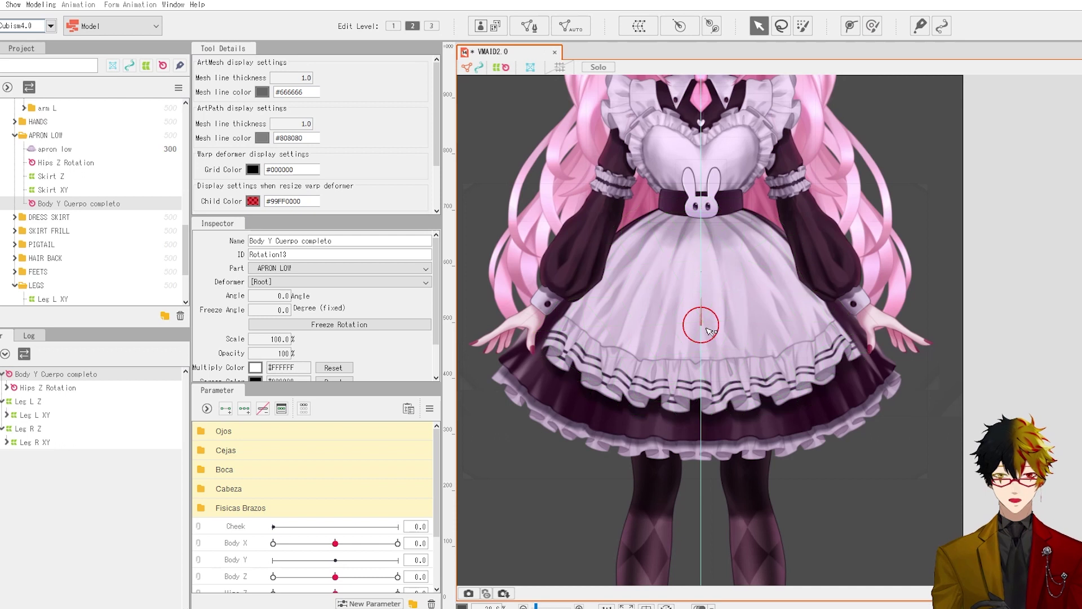
left_click(231, 561)
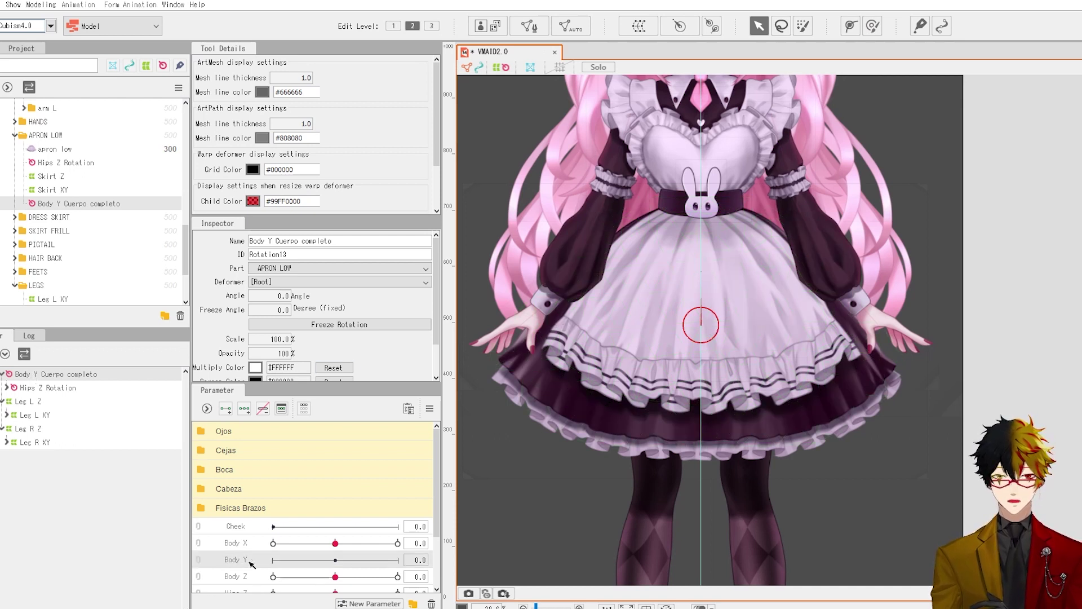
left_click(243, 409)
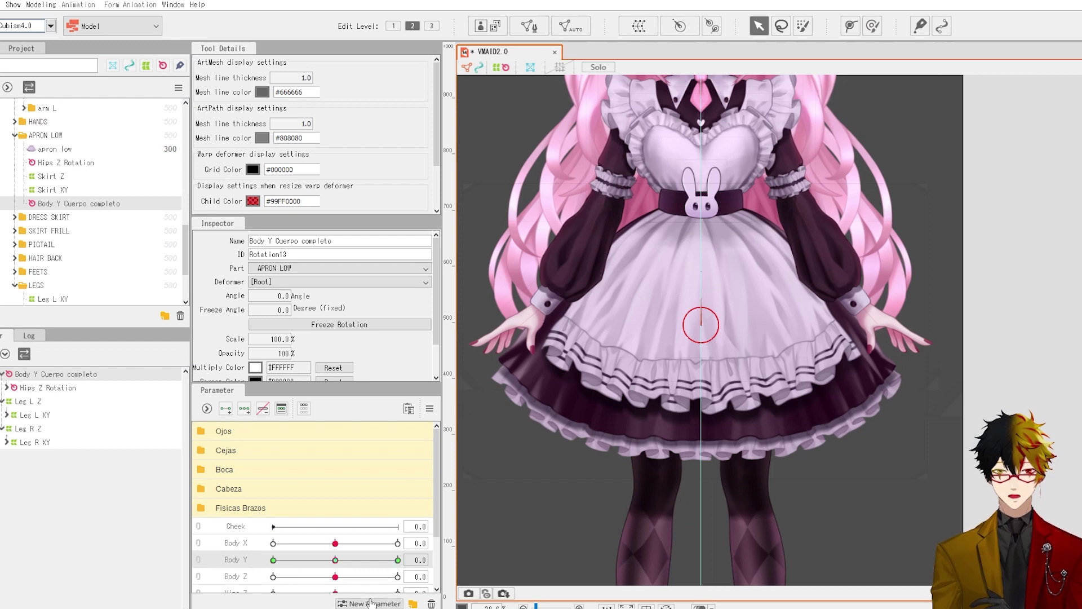
left_click_drag(333, 560, 169, 563)
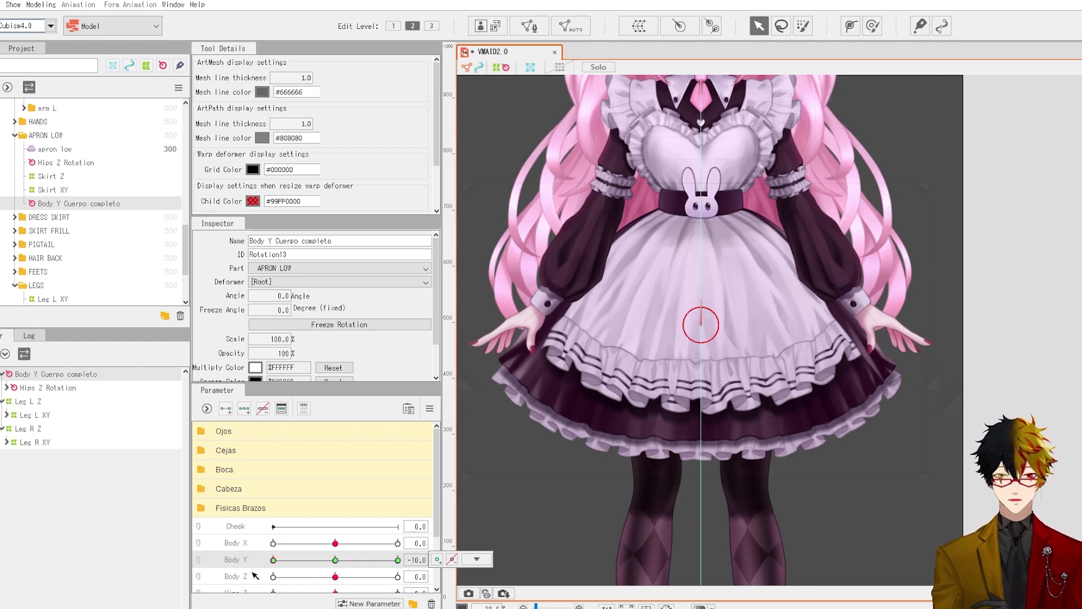
left_click_drag(701, 326, 703, 340)
scroll(701, 352, "down", 4)
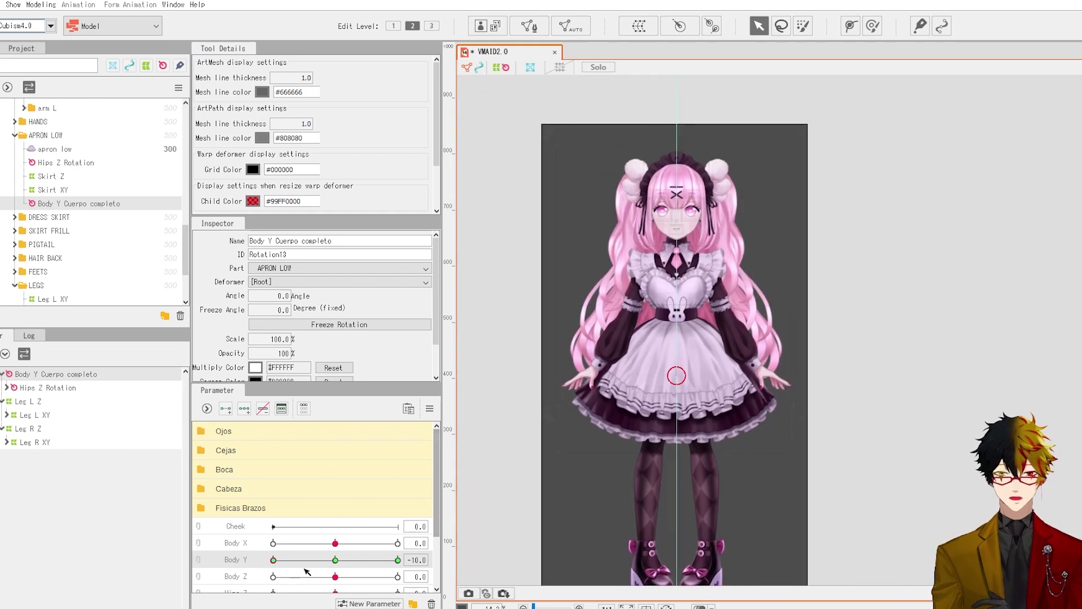
- Move the Body Y Cuerpo completo deformer slightly up at Body Y 10, and return the parameter to 0
left_click_drag(274, 560, 397, 560)
scroll(676, 359, "up", 3)
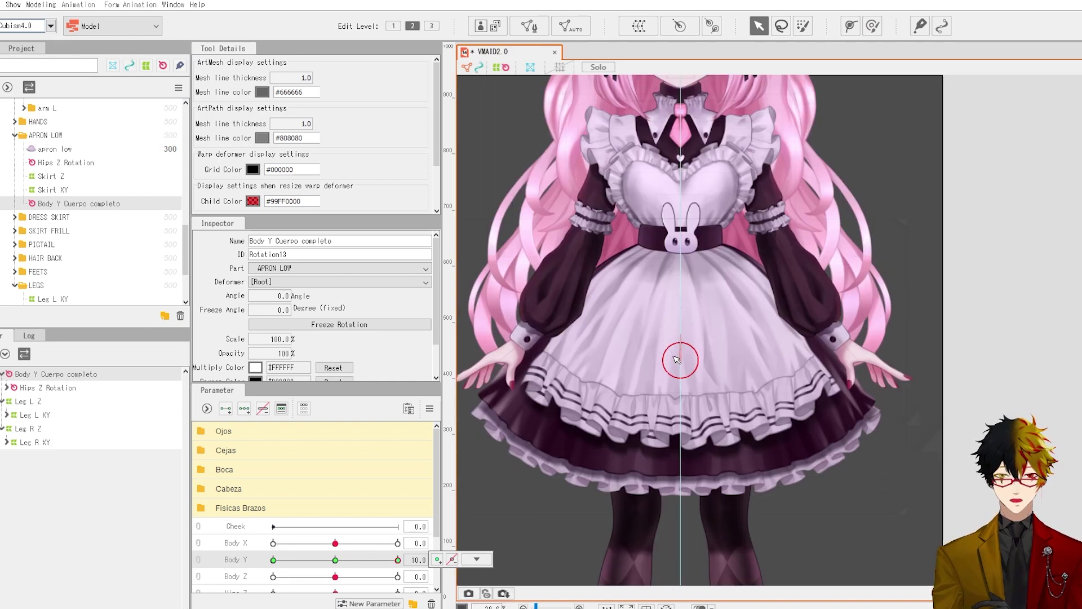
left_click_drag(683, 361, 688, 348)
scroll(688, 348, "down", 3)
left_click_drag(397, 560, 336, 558)
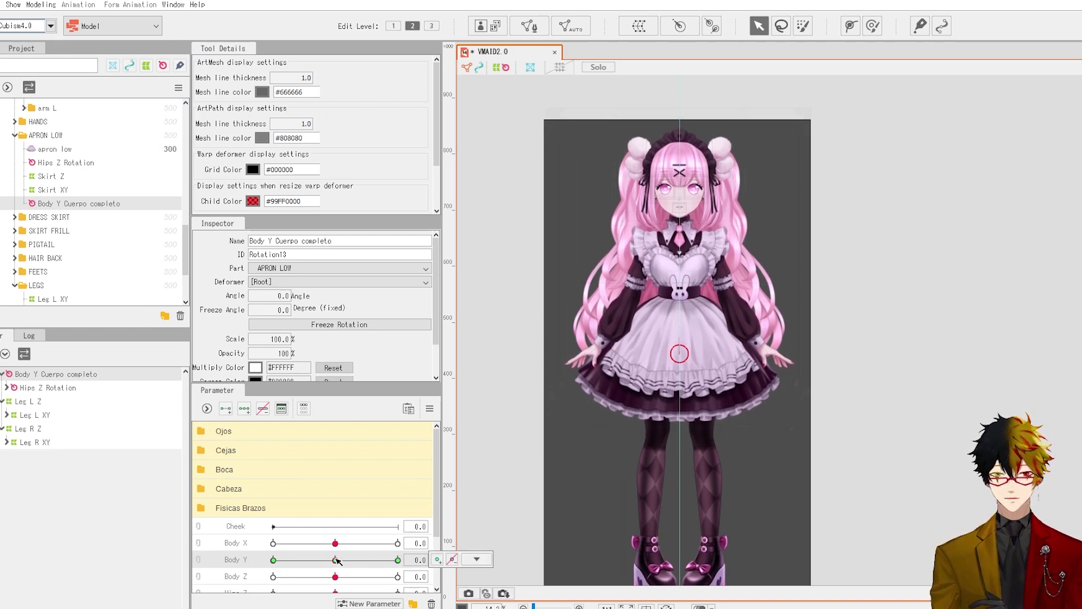
- Select both leg warp deformers, Leg L XY and Leg R XY, together
scroll(645, 460, "up", 2)
scroll(705, 491, "up", 2)
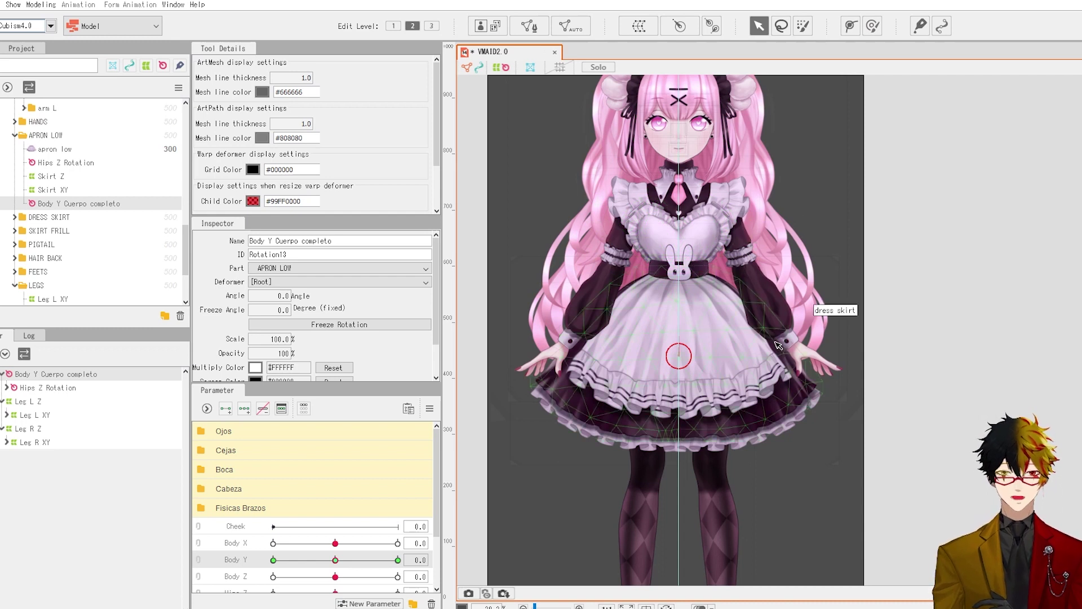
scroll(762, 353, "down", 3)
scroll(729, 463, "up", 3)
left_click(679, 459)
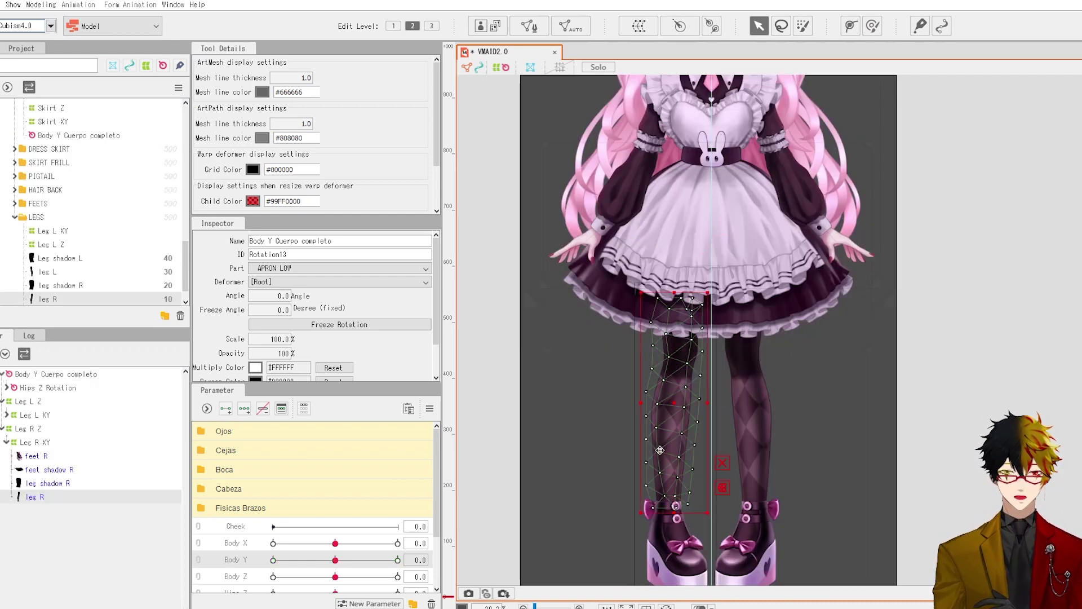
left_click(41, 445)
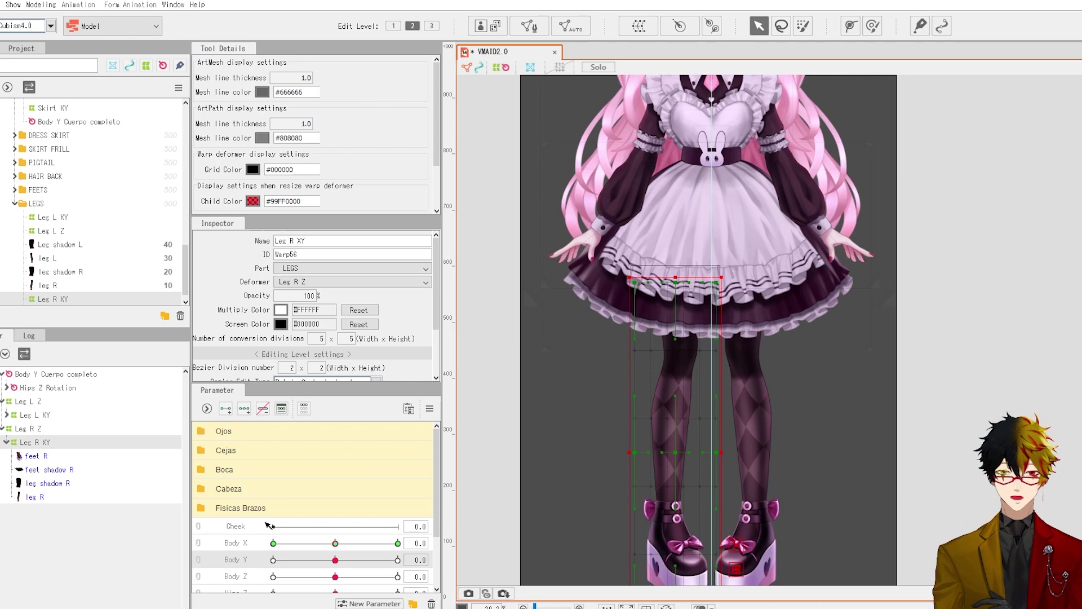
scroll(709, 451, "down", 2)
scroll(709, 450, "up", 3)
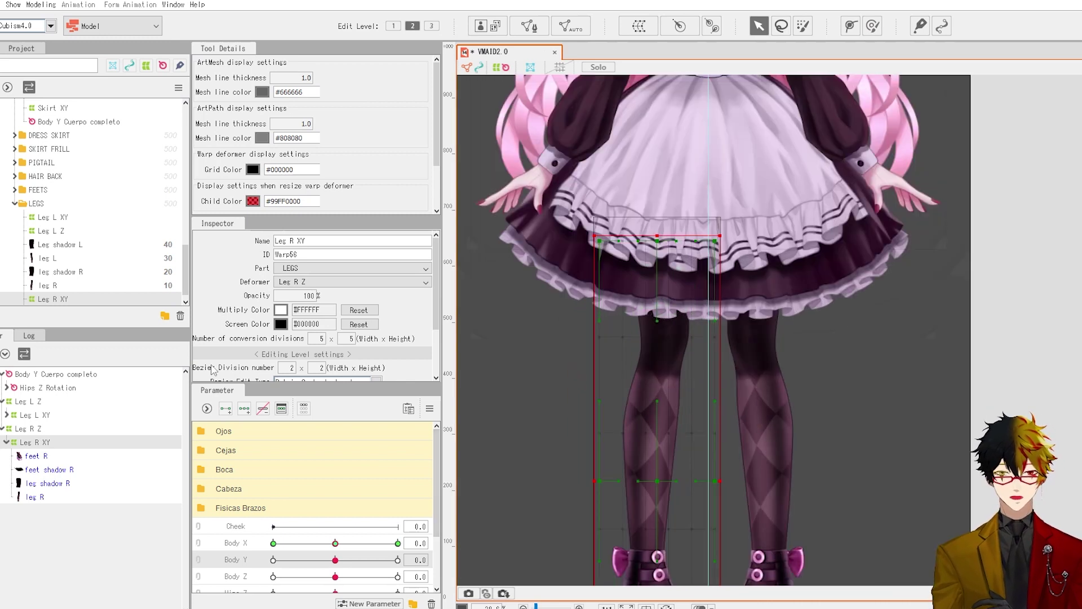
left_click(26, 416)
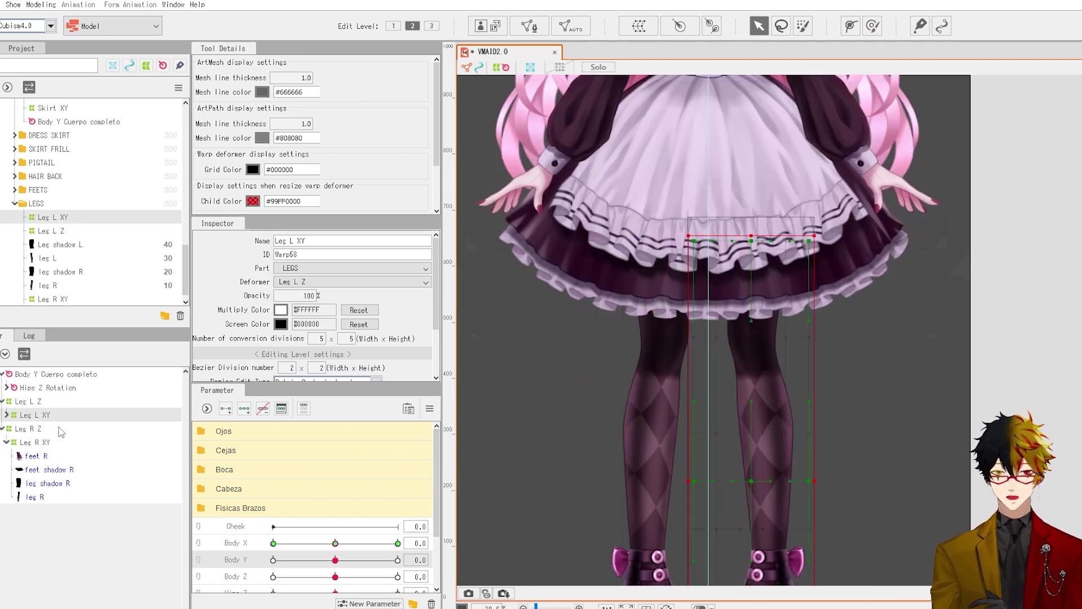
scroll(704, 351, "down", 2)
scroll(704, 389, "up", 2)
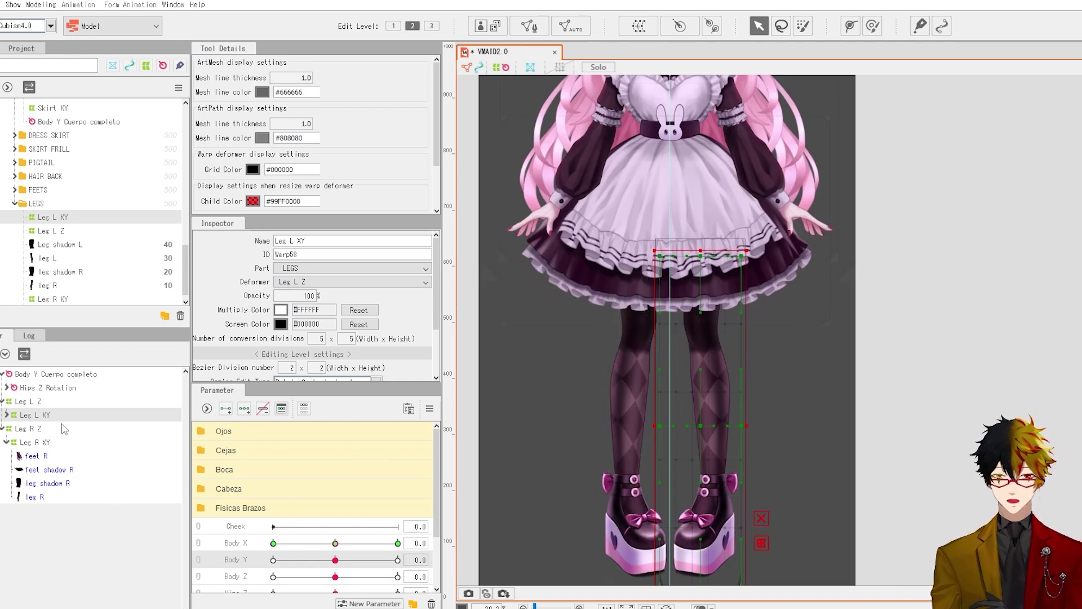
left_click(38, 442, "ctrl")
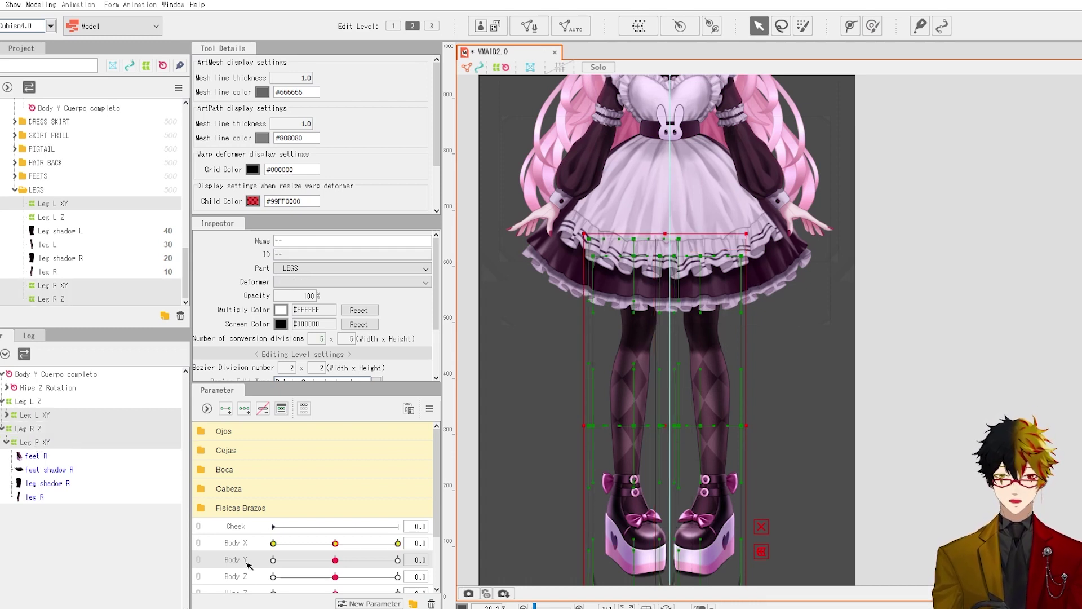
- Leave Leg R Z out of the selection and add three Body Y keys to only Leg L XY and Leg R XY
left_click(245, 409)
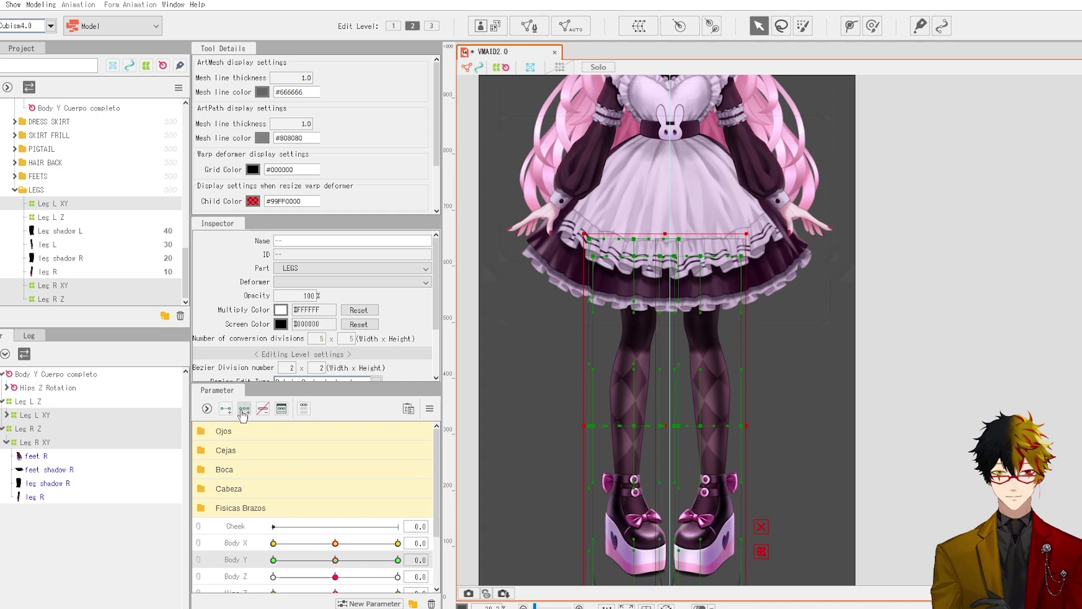
key("ctrl+z")
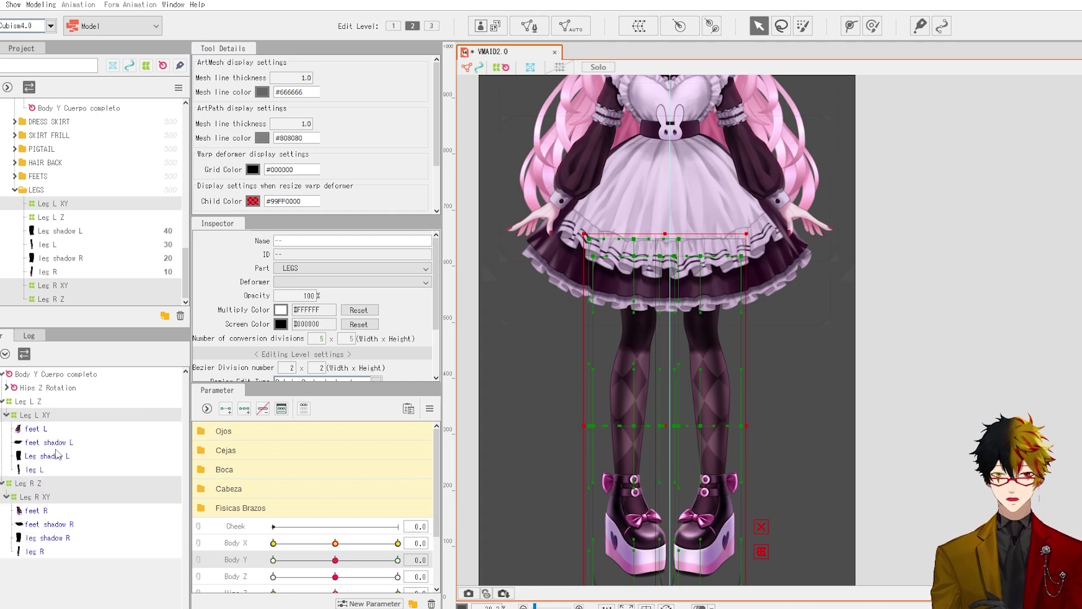
left_click(39, 484, "ctrl")
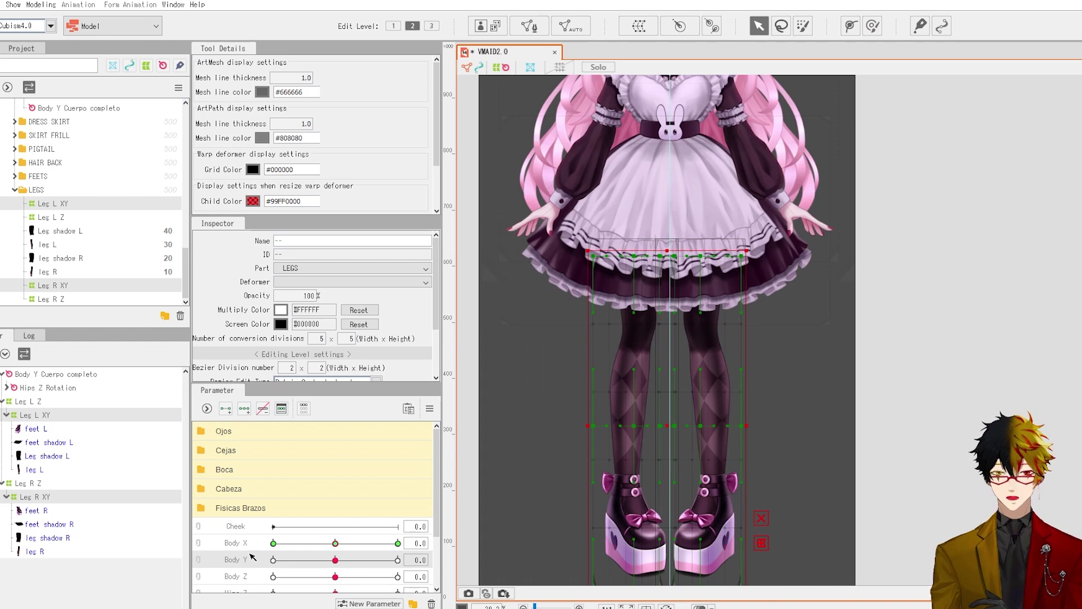
left_click(244, 408)
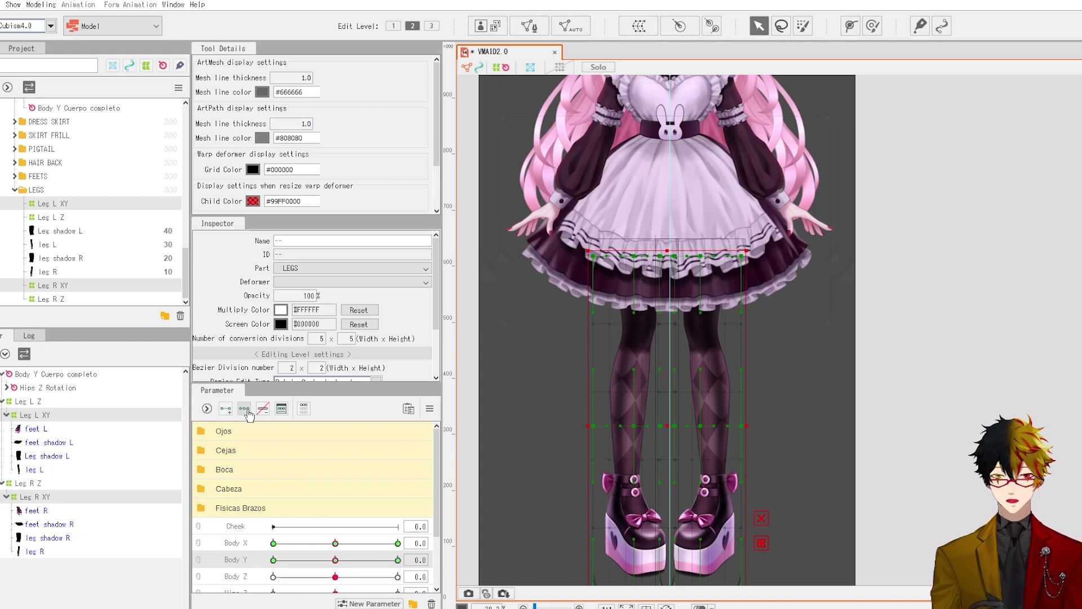
left_click(838, 356)
mouse_move(335, 560)
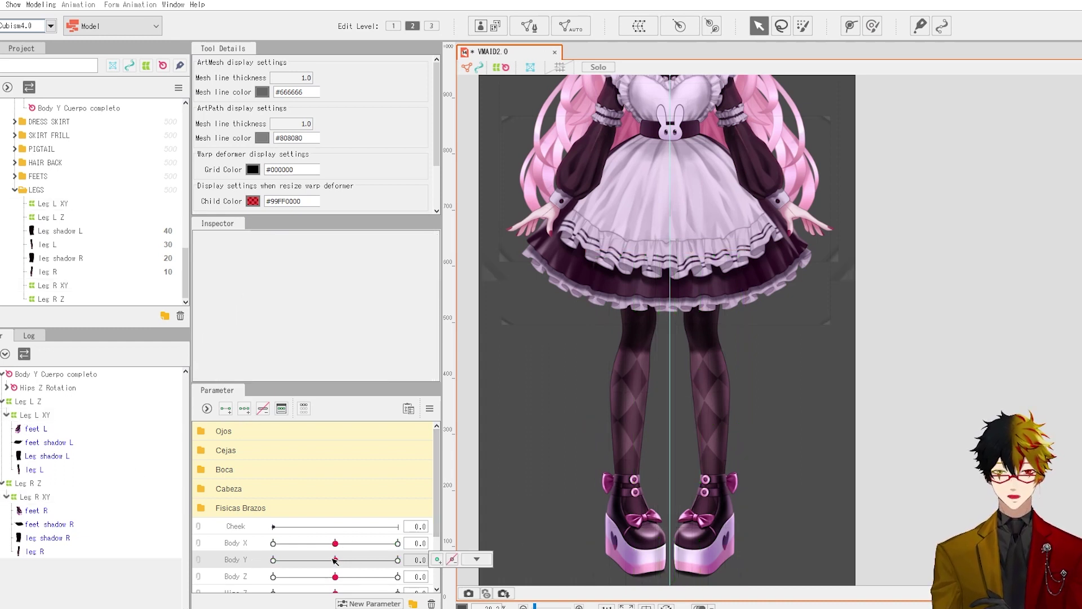
- Set Body Y to -10 and select the Leg R XY warp deformer
left_click_drag(335, 560, 213, 561)
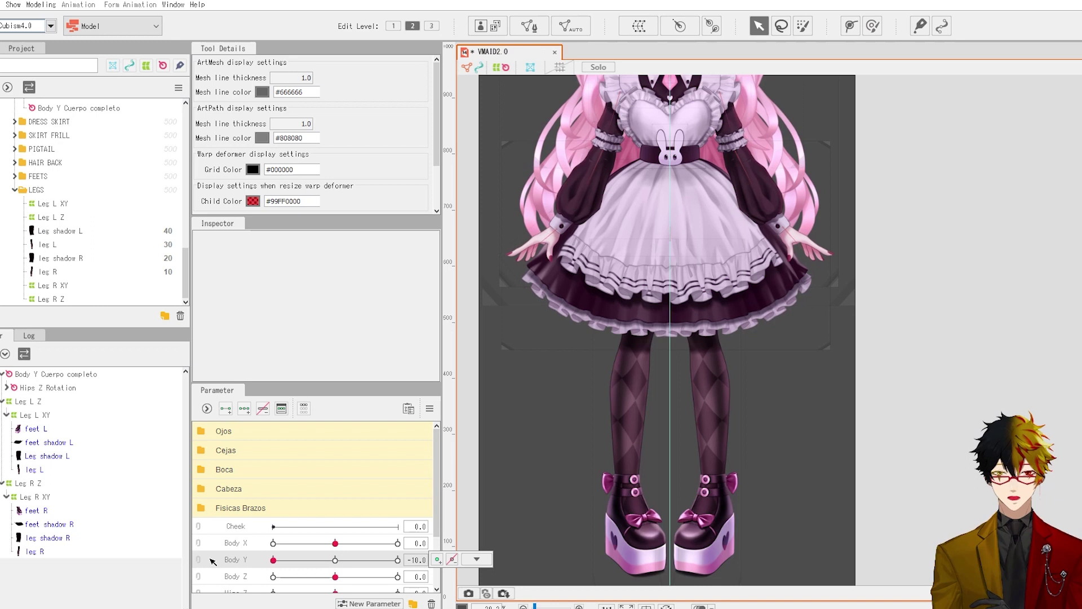
left_click(39, 496)
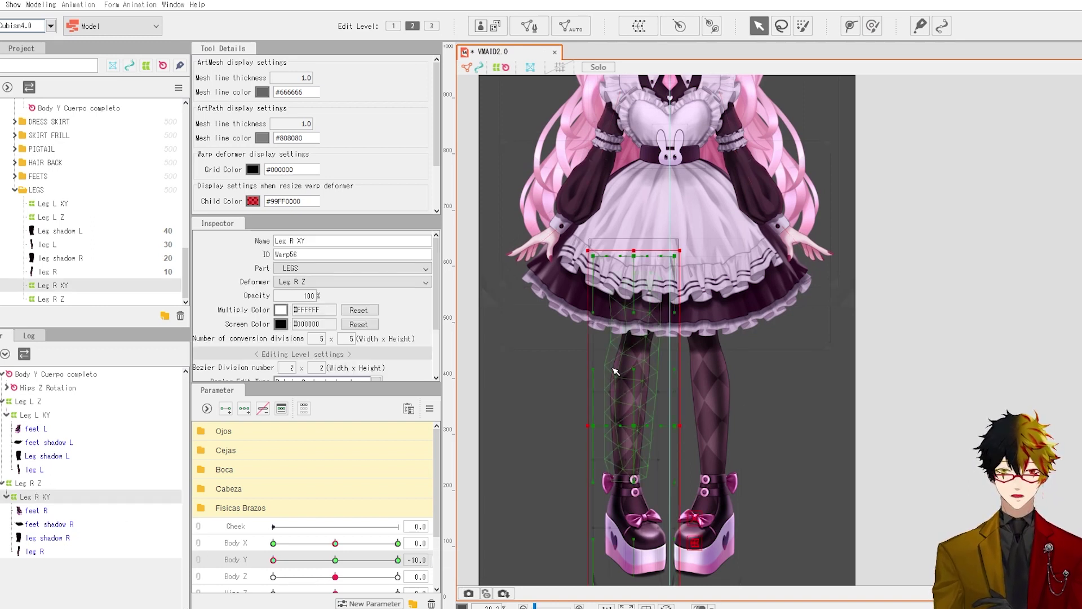
scroll(620, 372, "down", 3)
scroll(645, 379, "up", 5)
scroll(640, 386, "down", 3)
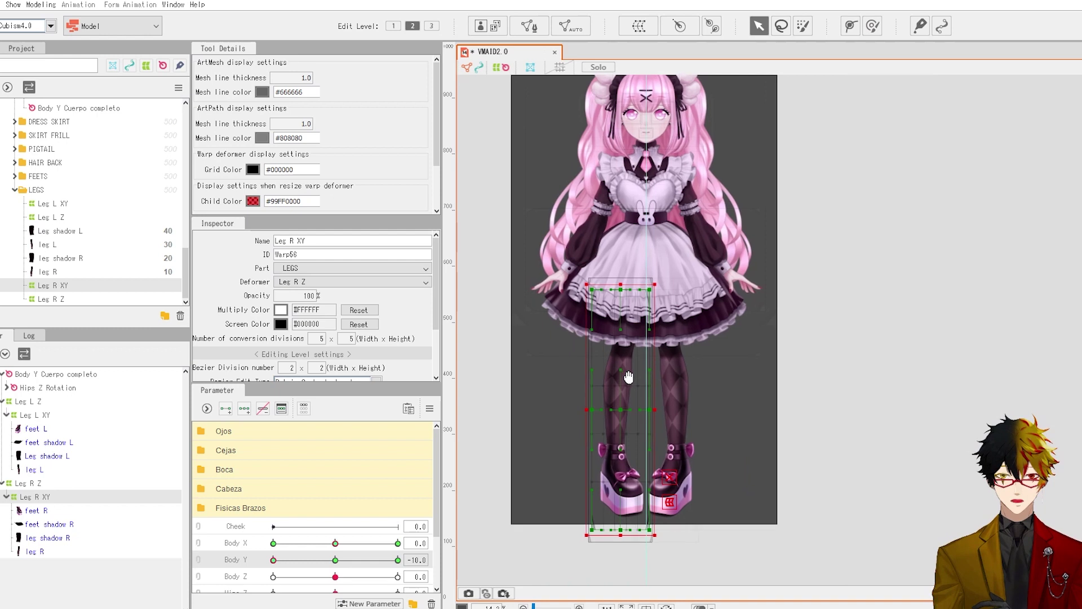
scroll(626, 369, "up", 2)
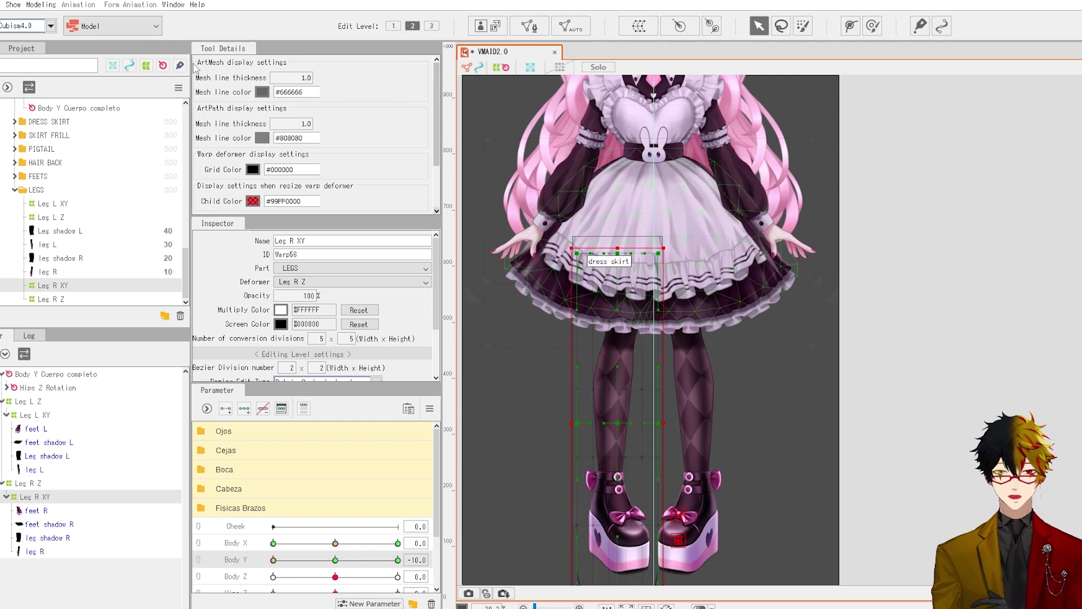
- Set the number of conversion divisions of Leg R XY to 9 x 9
left_click(41, 5)
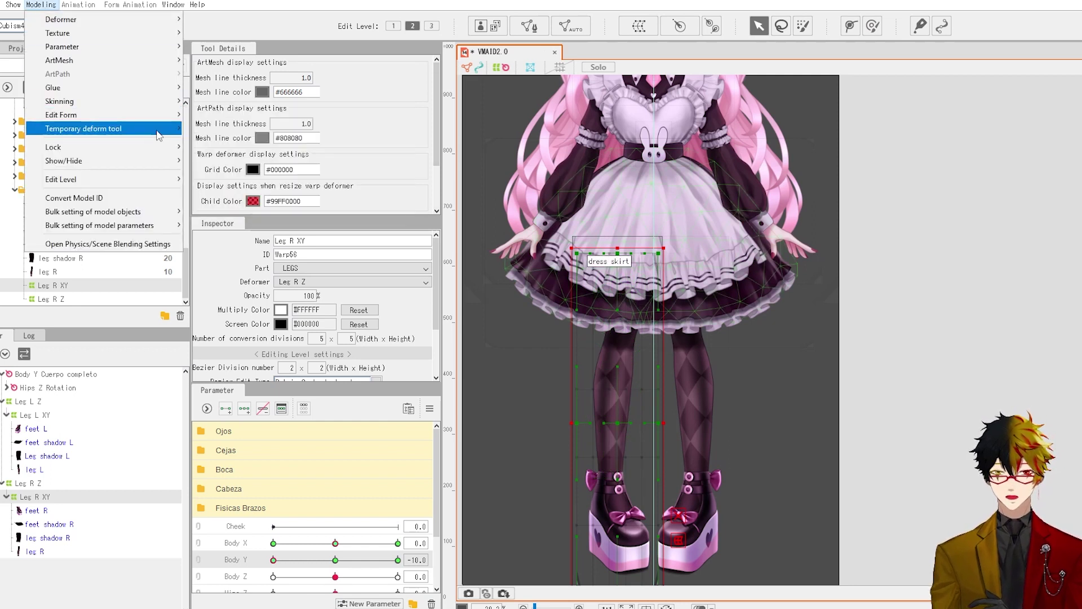
mouse_move(158, 135)
left_click(369, 373)
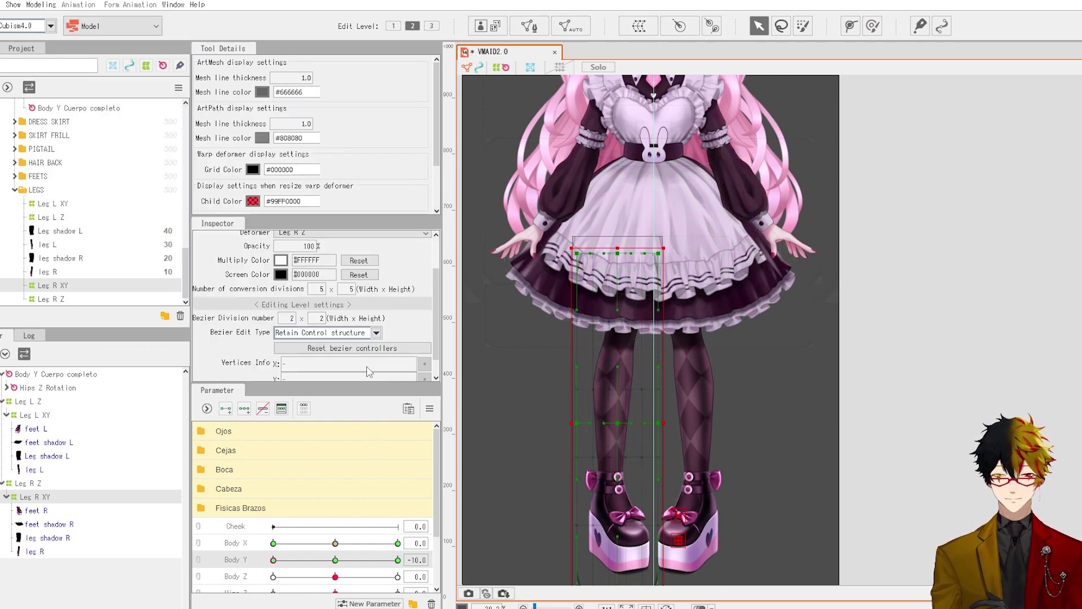
scroll(321, 289, "up", 4)
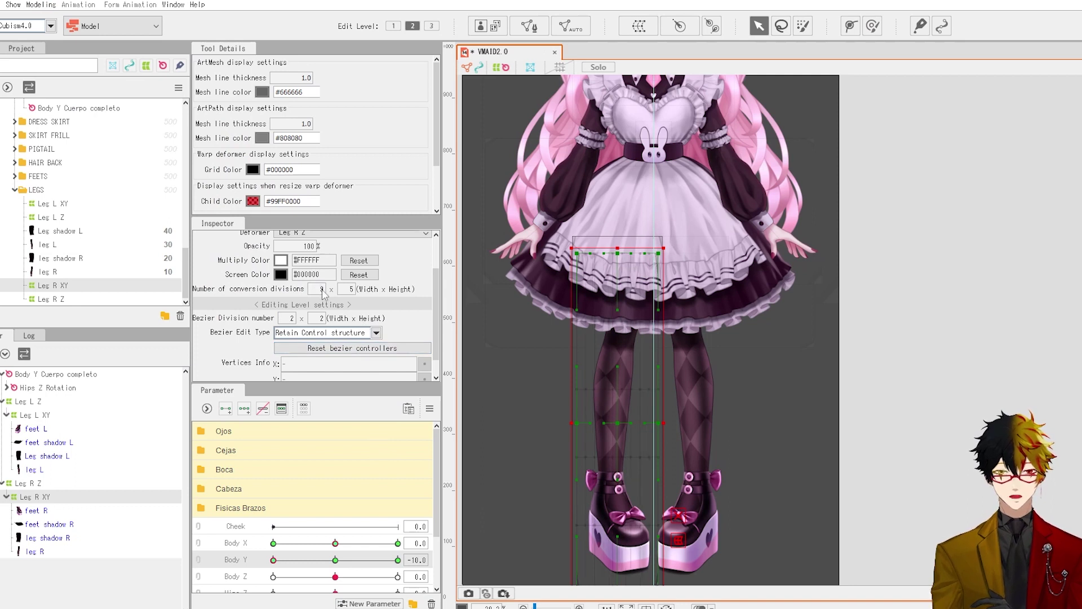
double_click(351, 289)
type("9")
key("Return")
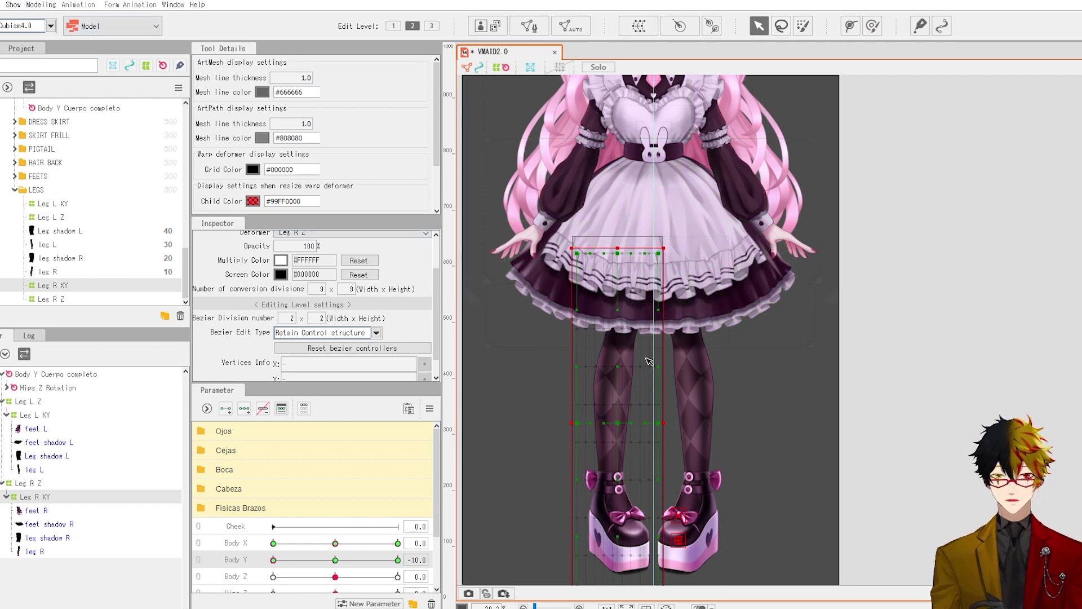
- Start a temporary path deformation on Leg R XY and lay its points down the middle of the leg from hip to below the foot
left_click(41, 4)
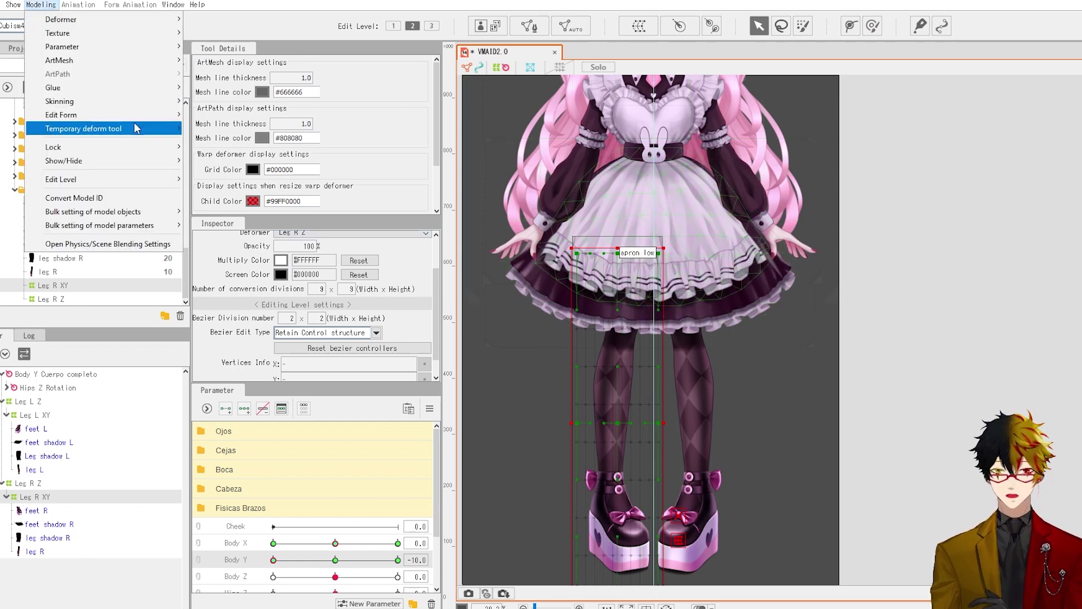
mouse_move(137, 128)
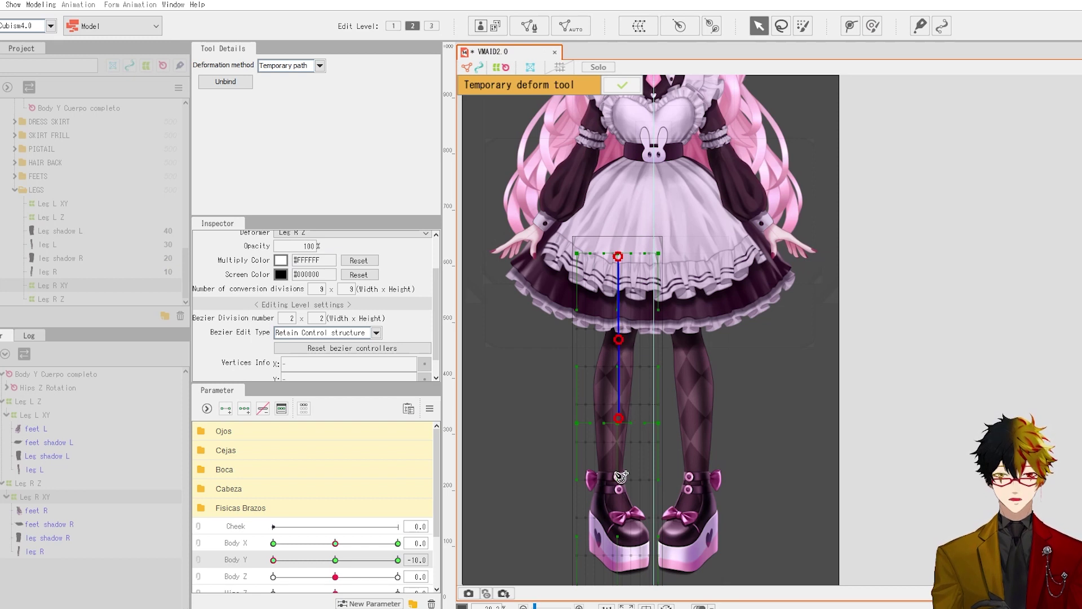
left_click(620, 514)
scroll(623, 524, "down", 3)
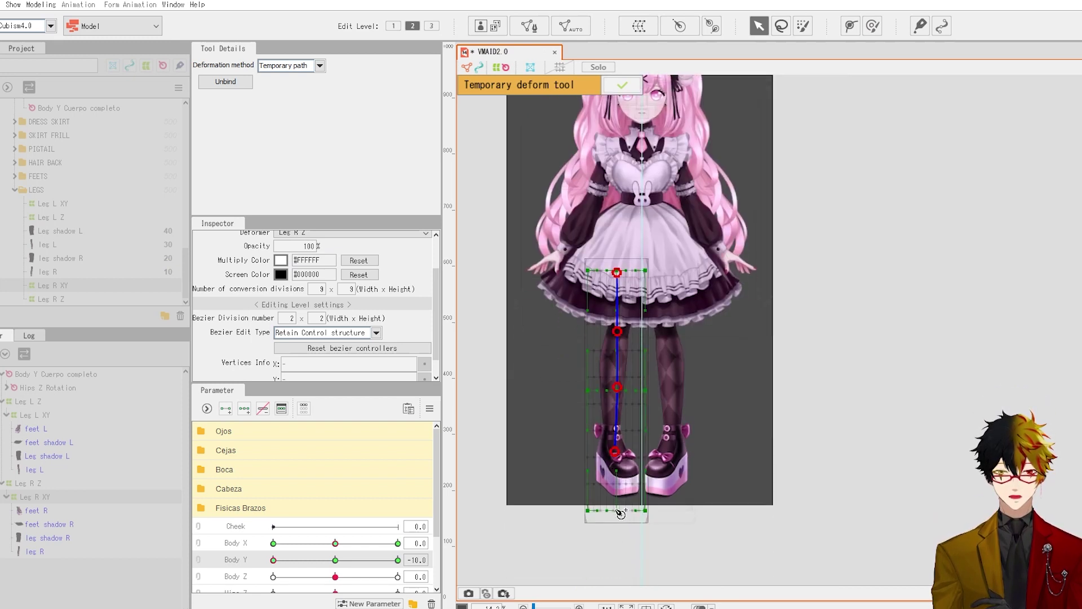
scroll(642, 395, "up", 3)
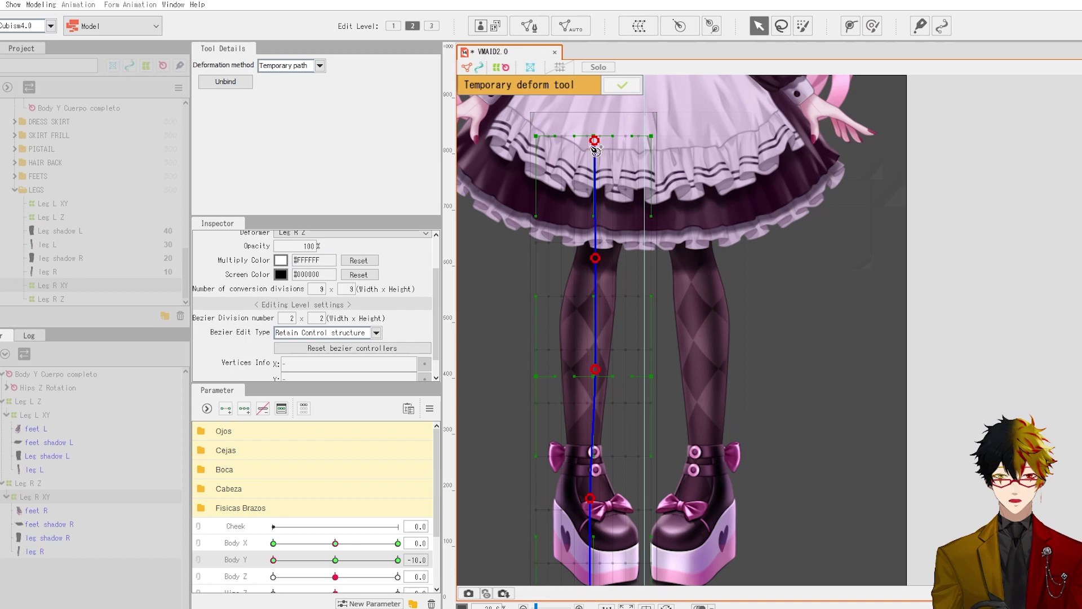
- Bend the Leg R XY path by lowering its hip point slightly and moving the knee and shin points inward and down
left_click_drag(595, 141, 598, 153)
left_click_drag(593, 262, 611, 276)
left_click_drag(602, 350, 611, 356)
left_click_drag(613, 278, 613, 313)
scroll(614, 276, "down", 2)
left_click_drag(586, 256, 590, 270)
scroll(590, 270, "up", 2)
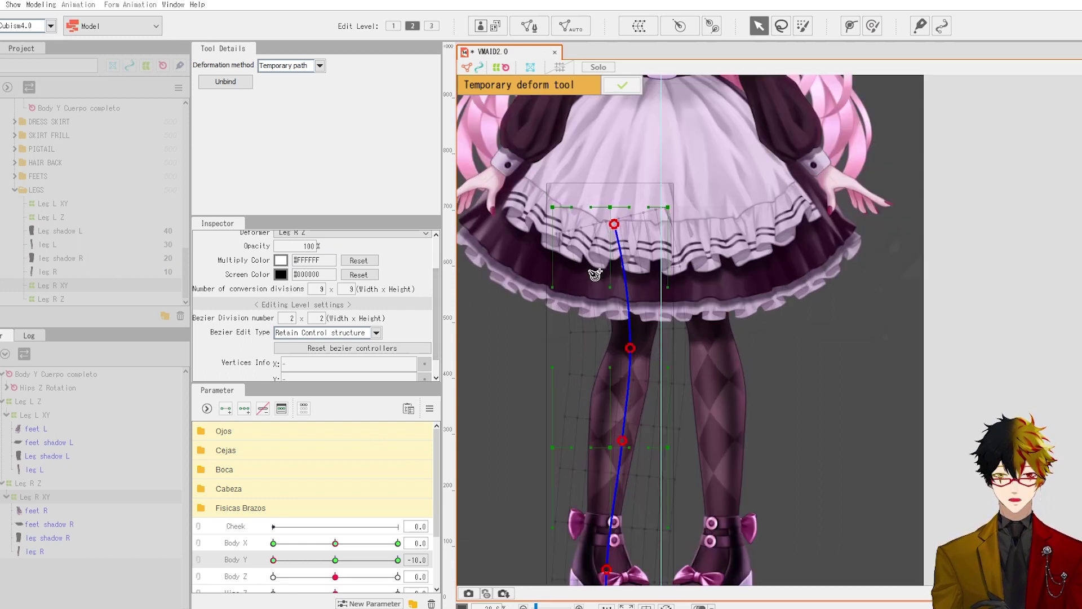
left_click_drag(630, 348, 623, 346)
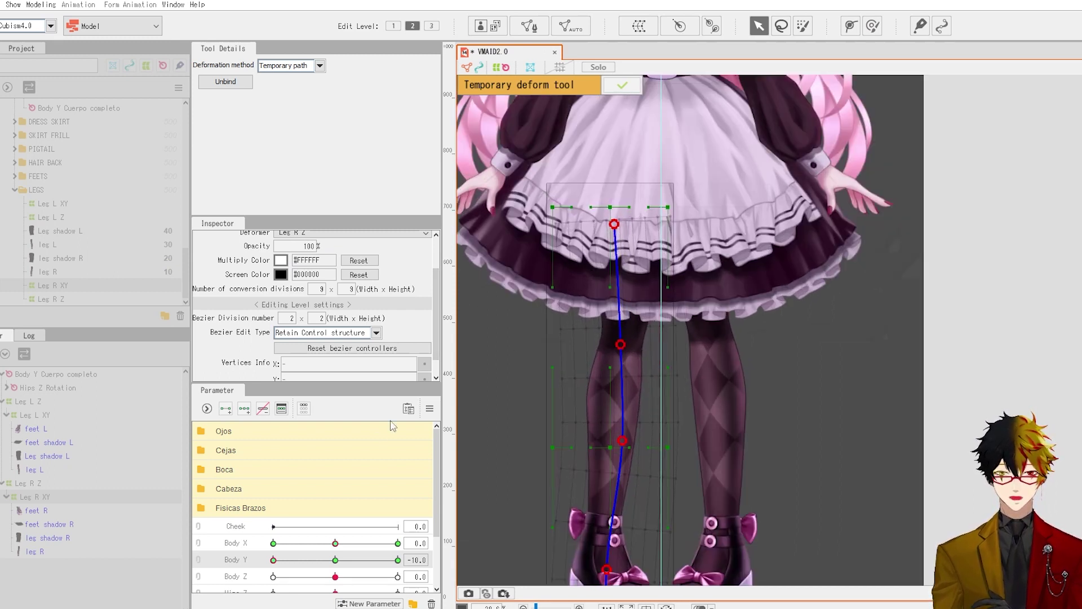
- Move the hip end of the Leg R XY path outward and down, and check the bend by scrubbing Body Y back to -10
mouse_move(282, 561)
left_mouse_down()
mouse_move(367, 560)
mouse_move(265, 565)
left_mouse_up()
left_click_drag(614, 223, 591, 232)
mouse_move(622, 352)
left_mouse_down()
mouse_move(613, 357)
mouse_move(625, 351)
left_mouse_up()
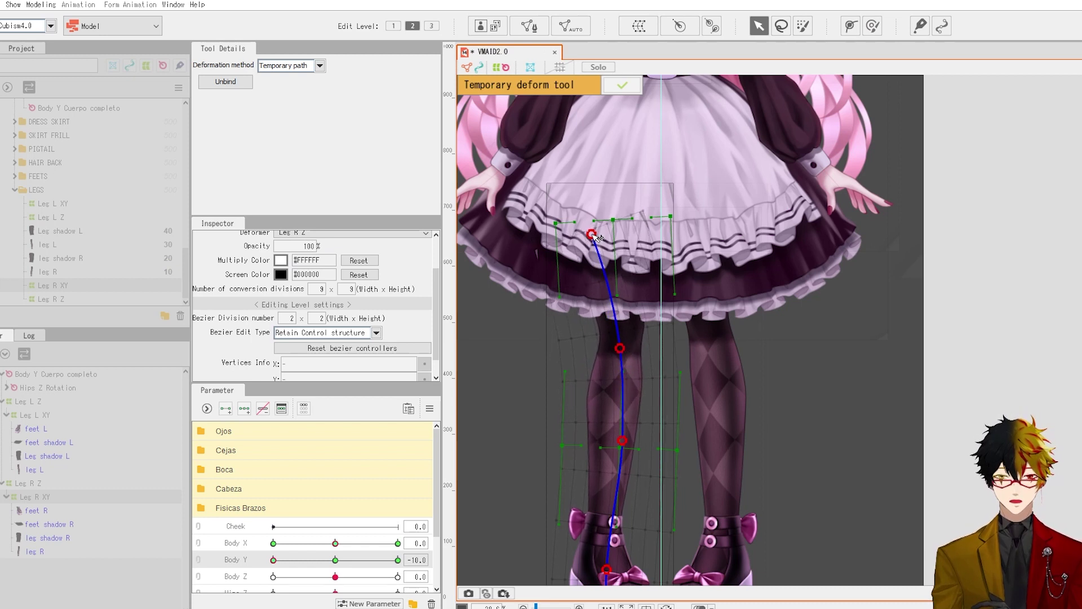
scroll(593, 235, "down", 3)
scroll(592, 238, "up", 2)
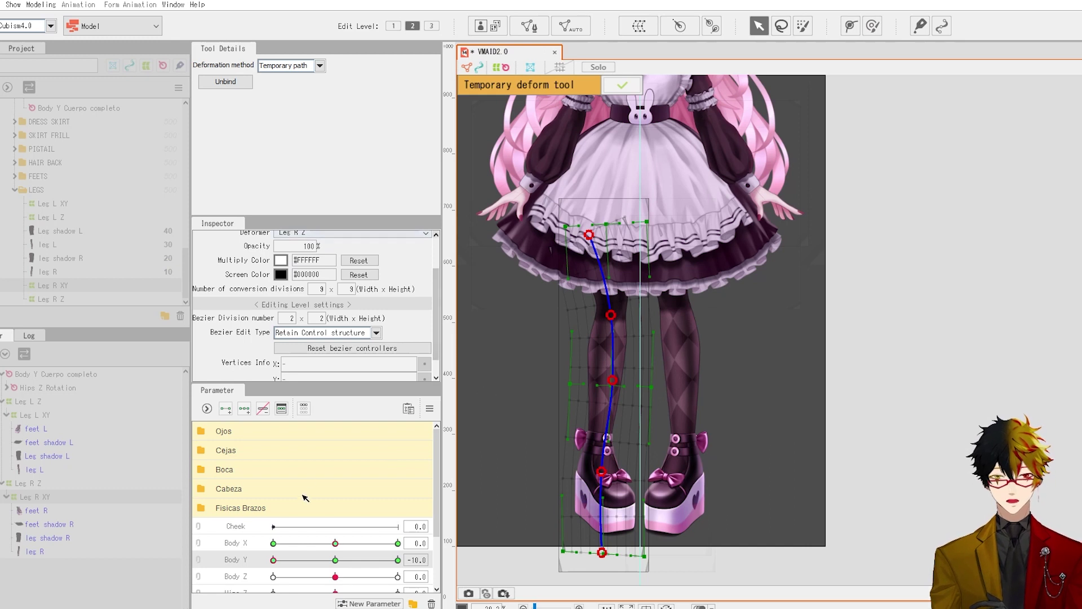
mouse_move(275, 561)
left_mouse_down()
mouse_move(297, 564)
mouse_move(273, 561)
left_mouse_up()
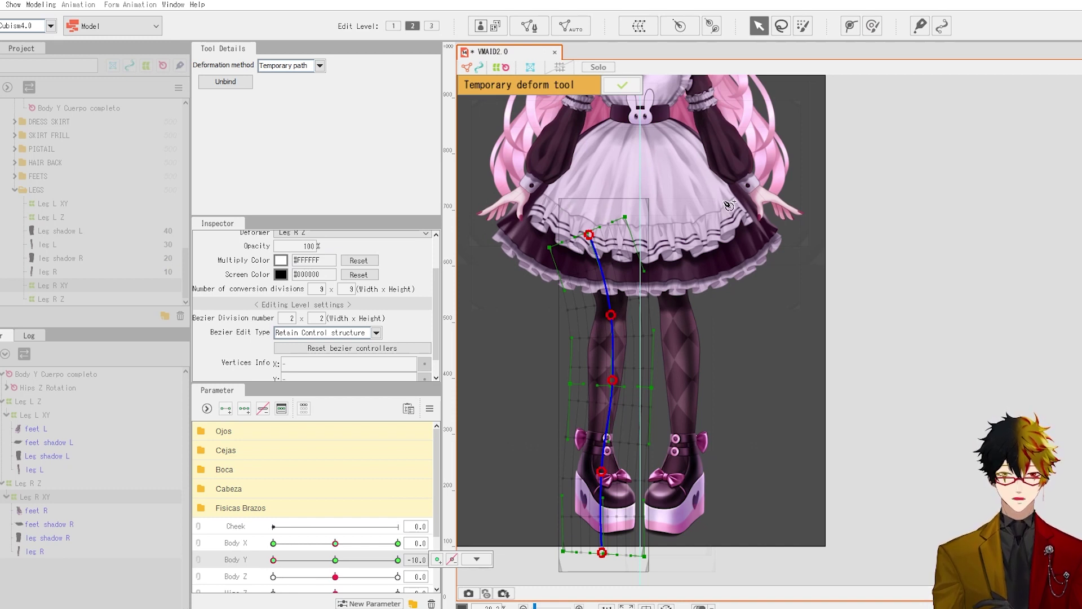
- Fine-tune the Leg R XY path by nudging the shin point and moving the knee point slightly inward
scroll(636, 309, "up", 1)
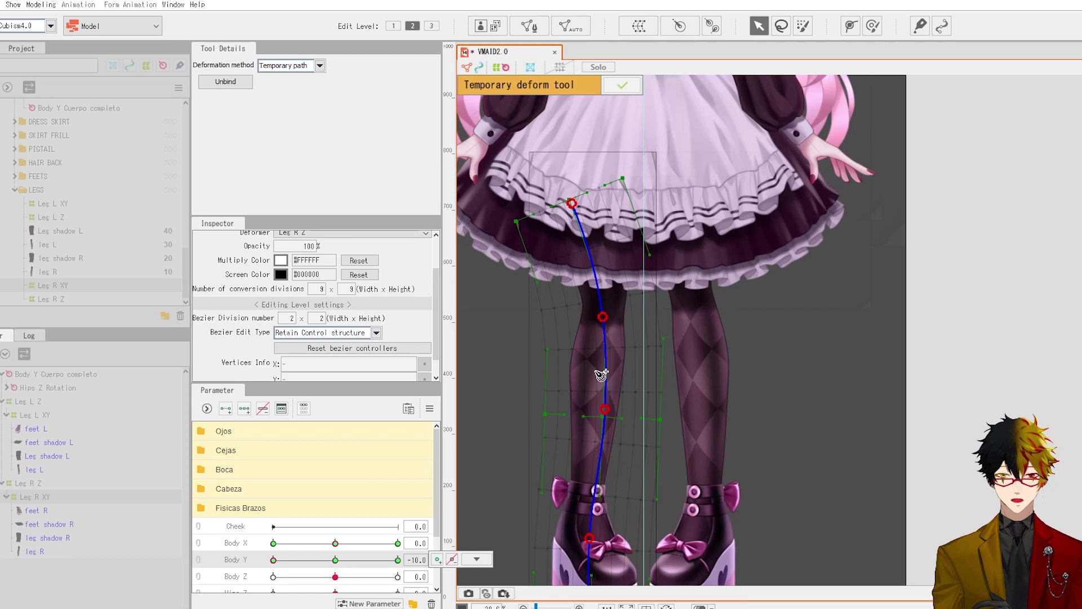
scroll(599, 376, "up", 1)
left_click_drag(610, 423, 606, 425)
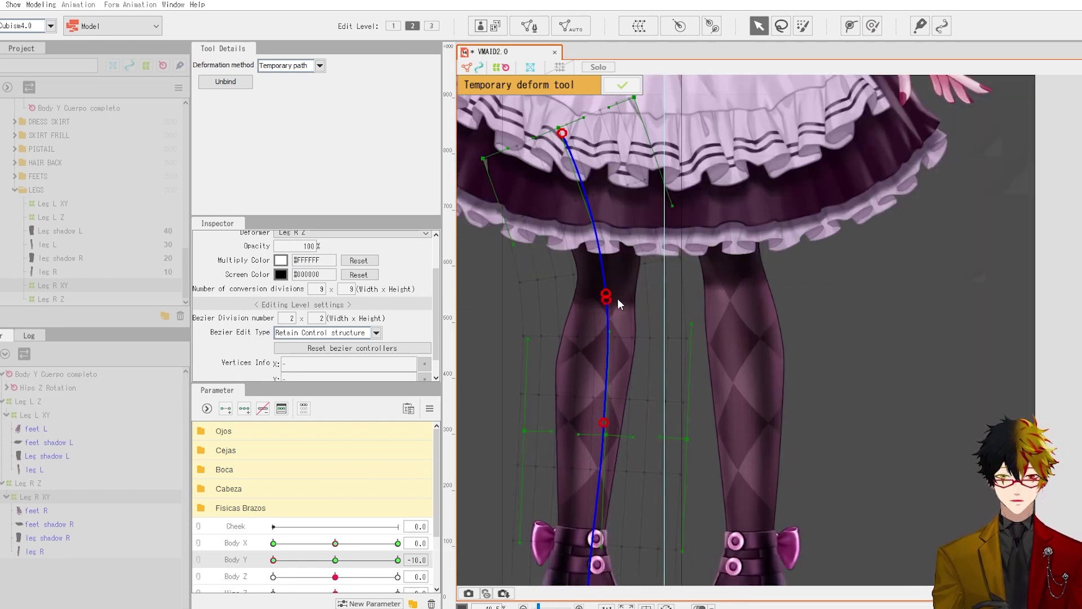
left_click_drag(607, 297, 613, 295)
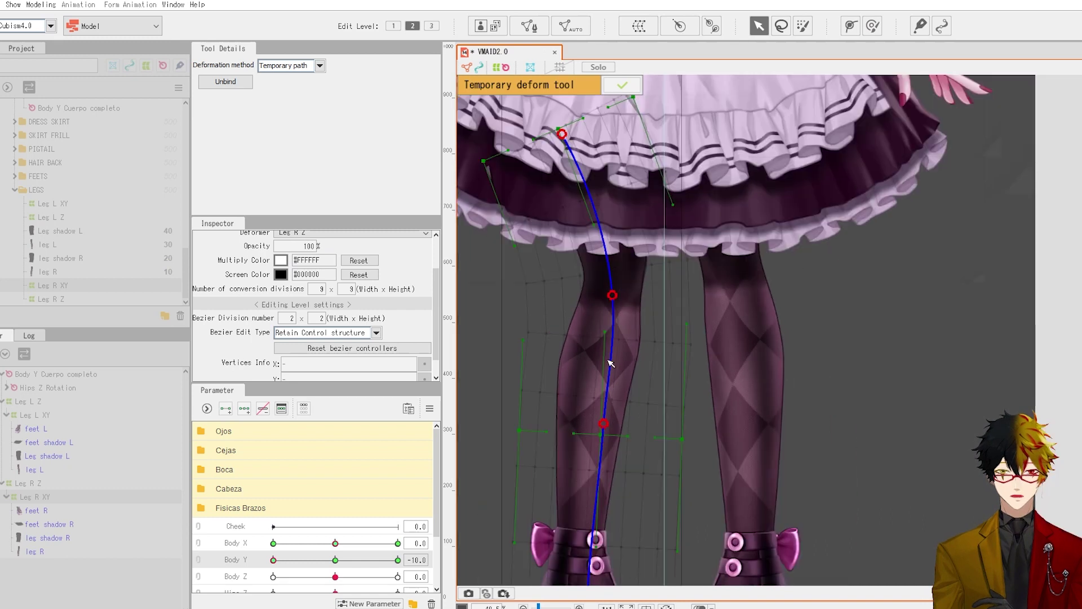
scroll(606, 361, "down", 2)
scroll(610, 405, "down", 3)
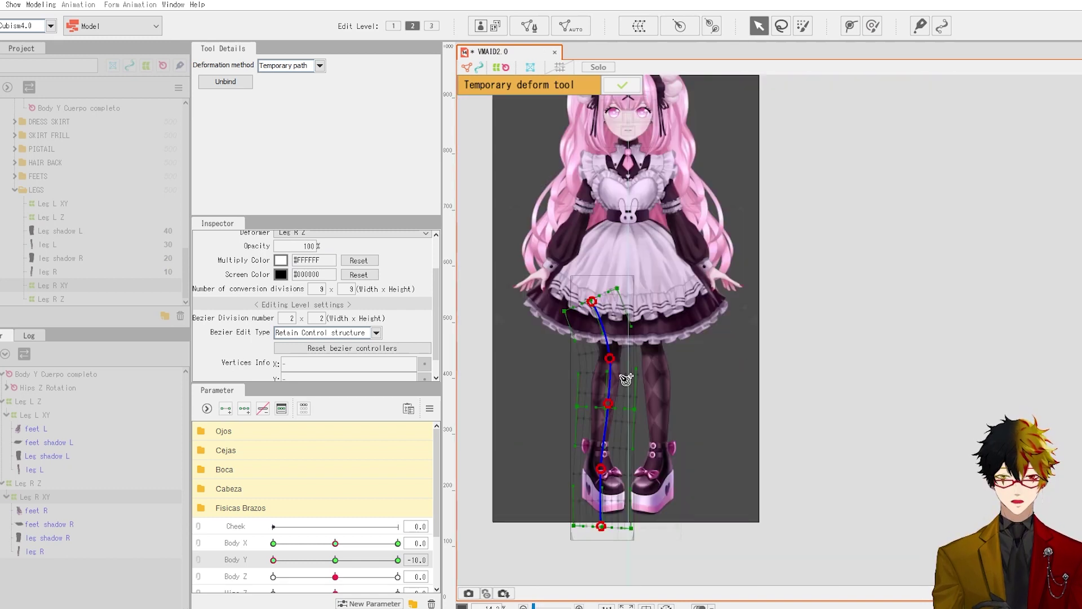
scroll(560, 429, "up", 2)
- Preview the leg bend across Body Y, and apply the temporary deformation to Leg R XY at Body Y -10
left_click_drag(332, 560, 273, 566)
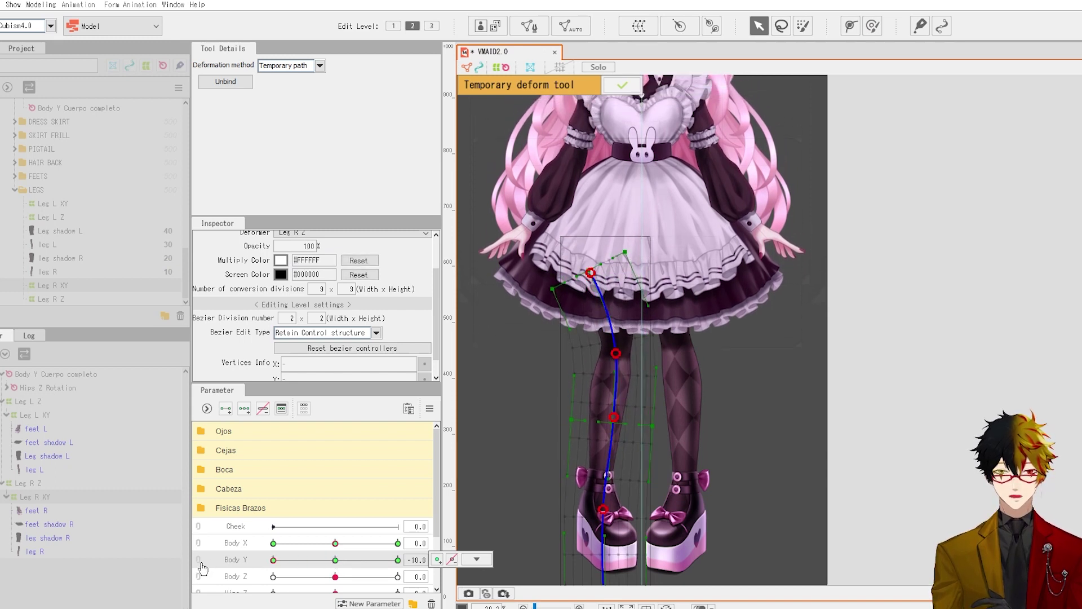
left_click(639, 87)
left_click_drag(330, 560, 224, 562)
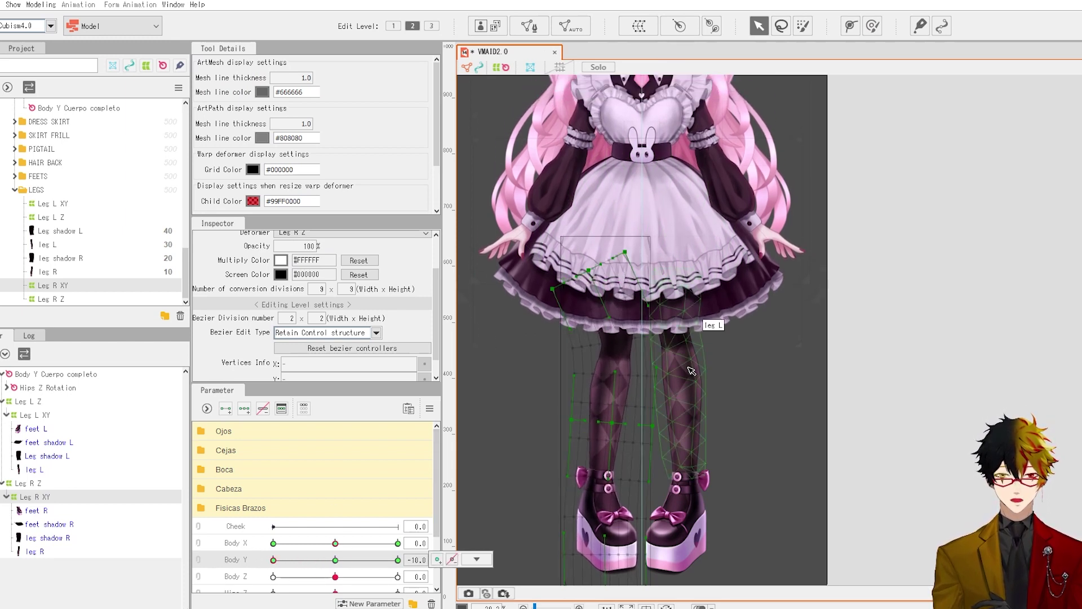
- Set the conversion divisions of Leg L XY to 9 x 9 and start a temporary path deformation on it
left_click(688, 399)
left_click(41, 415)
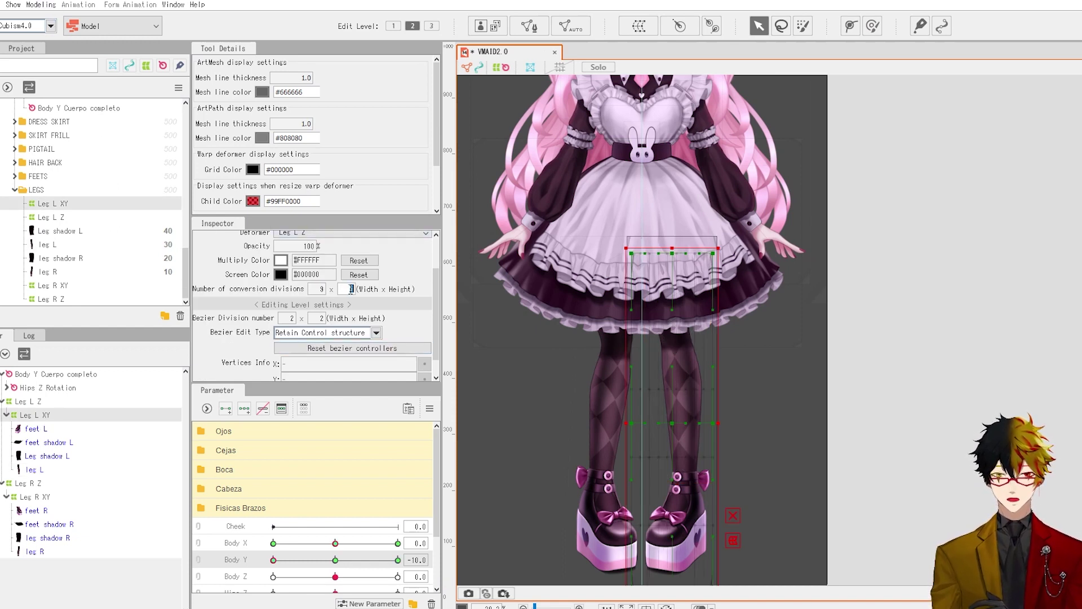
left_click(41, 4)
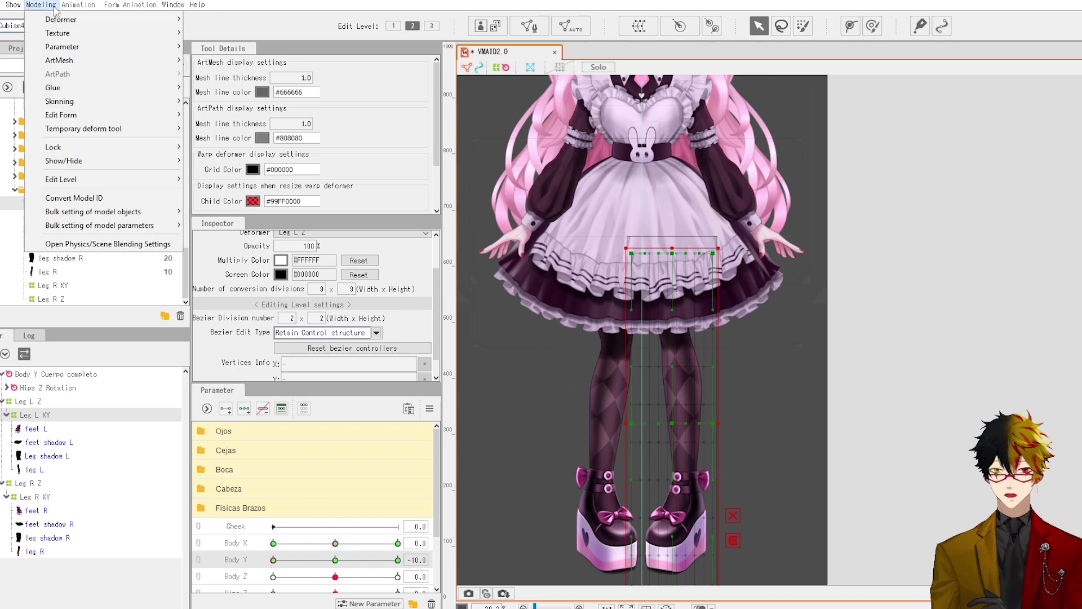
mouse_move(185, 129)
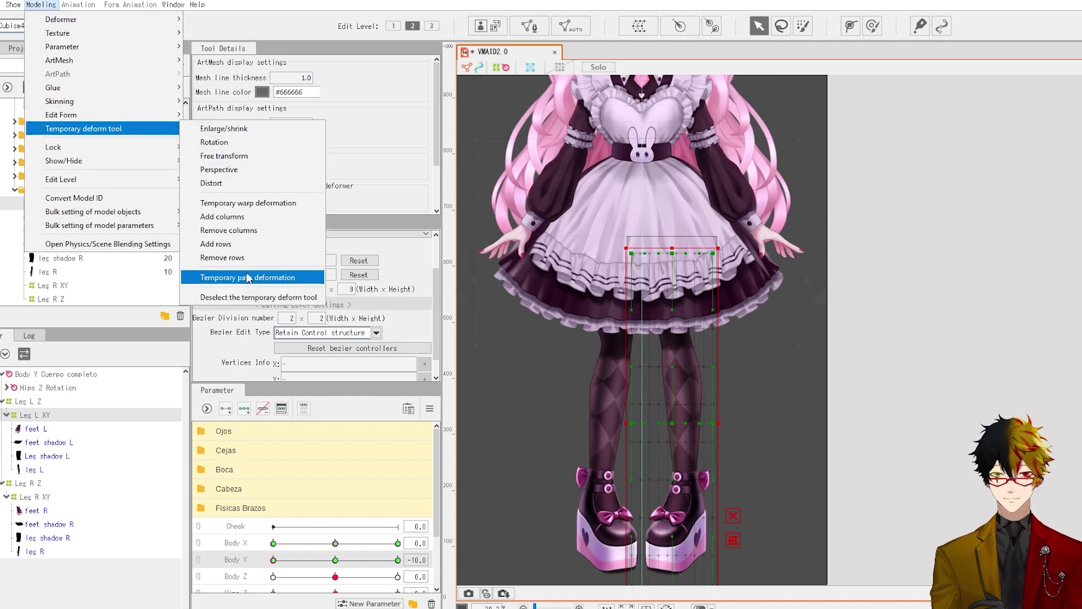
left_click(266, 282)
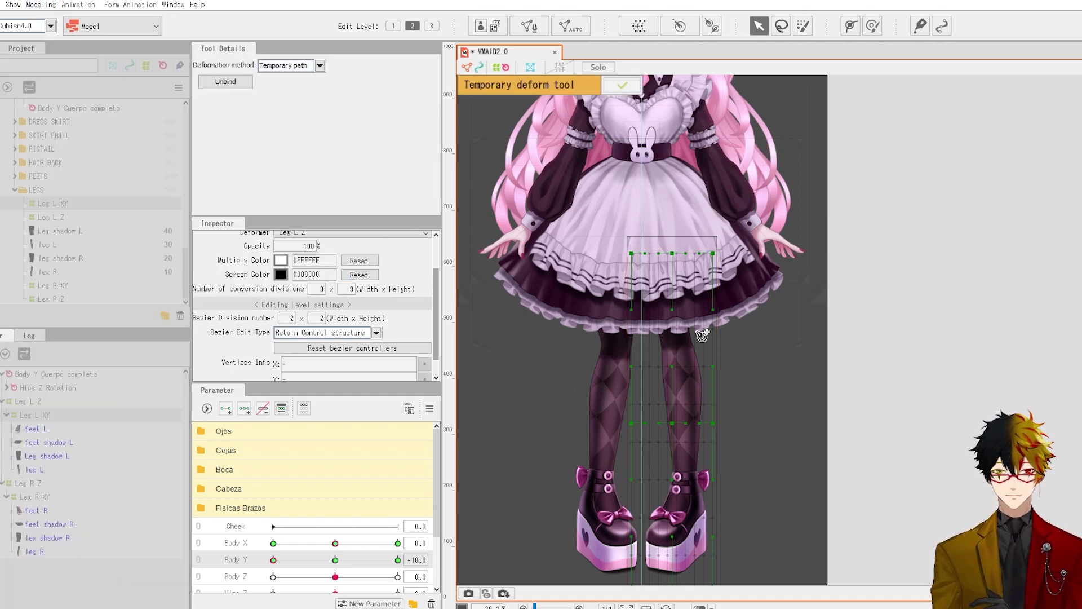
- Lay the temporary path's points down the middle of the left leg from the hip past the ankle to the foot
left_click(673, 256)
left_click(674, 332)
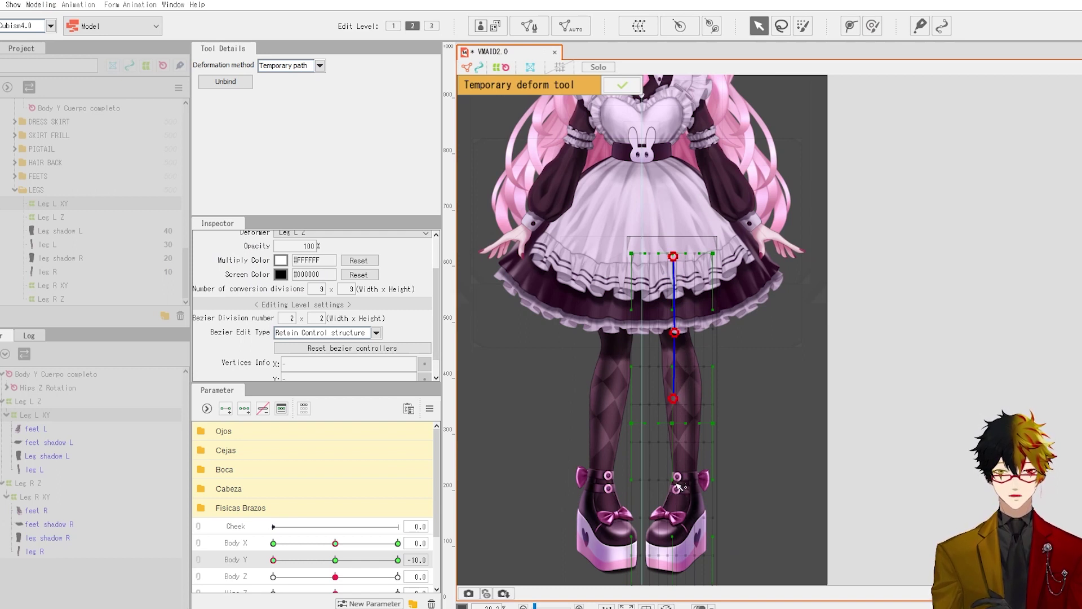
left_click(671, 573)
scroll(660, 340, "up", 2)
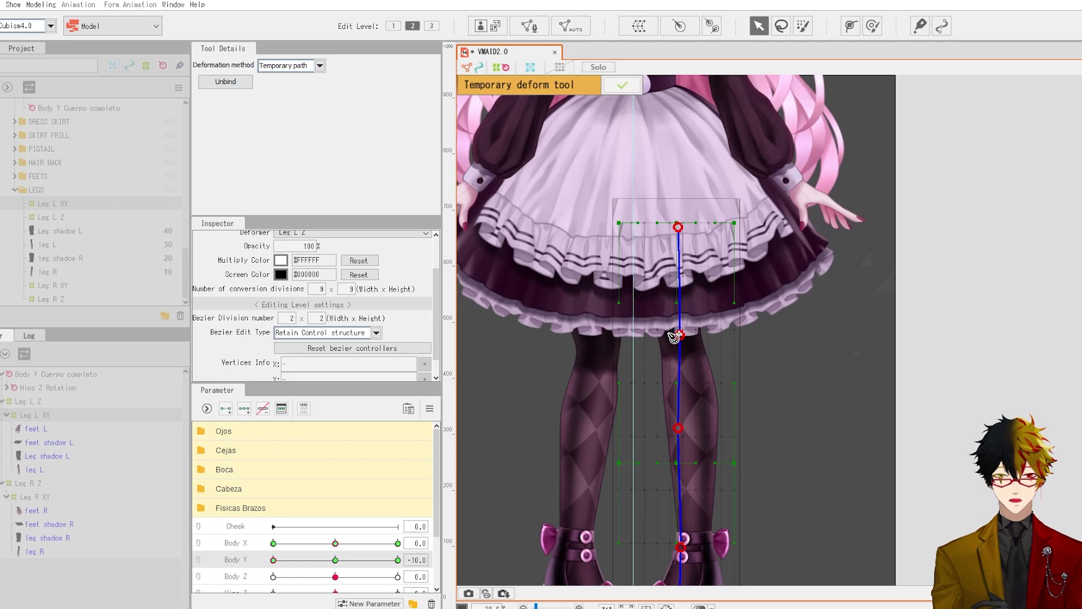
- Bend the Leg L XY path by moving its hip point outward and down and its knee and shin points inward
left_click_drag(679, 336, 664, 341)
left_click_drag(678, 228, 711, 239)
left_click_drag(678, 428, 670, 425)
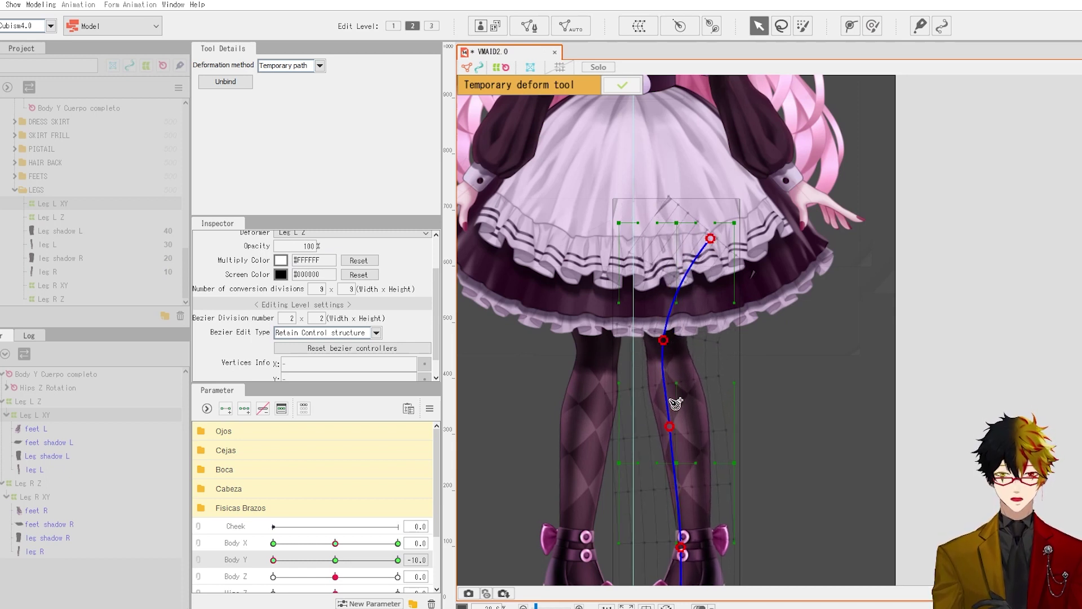
left_click_drag(663, 341, 662, 354)
left_click_drag(670, 426, 662, 405)
scroll(663, 423, "down", 2)
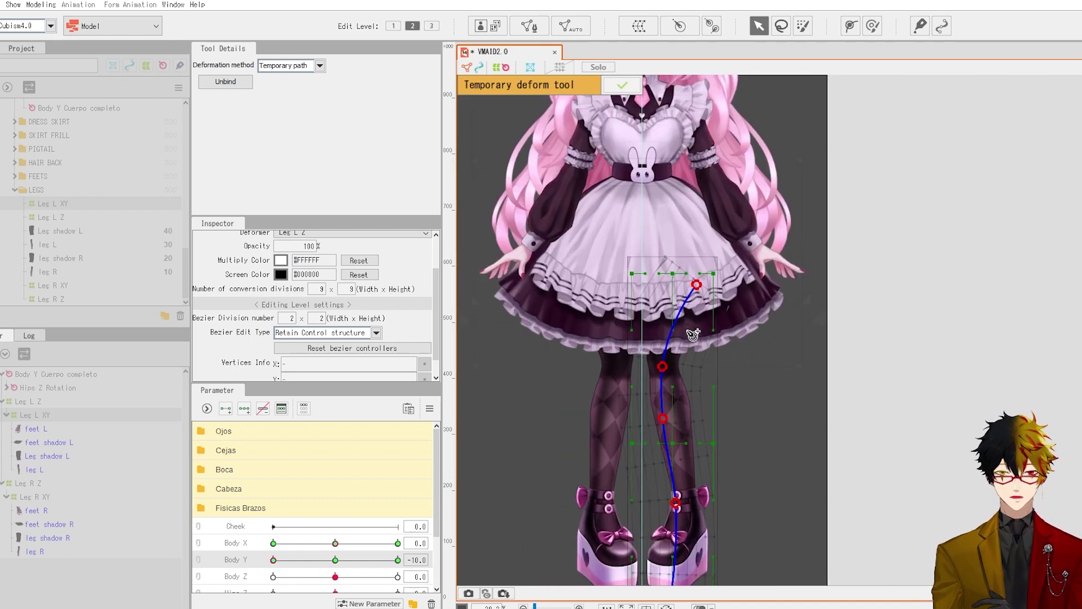
left_click_drag(697, 285, 704, 294)
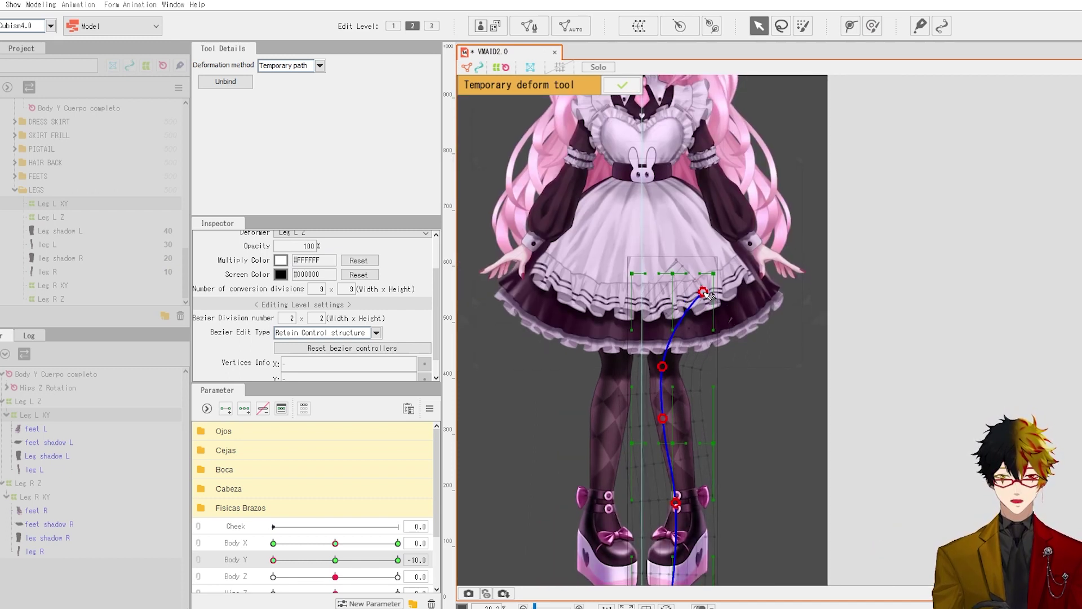
- Compare both legs by scrubbing Body Y back to -10, and apply the temporary deformation to Leg L XY
left_click_drag(333, 561, 259, 560)
scroll(599, 396, "down", 3)
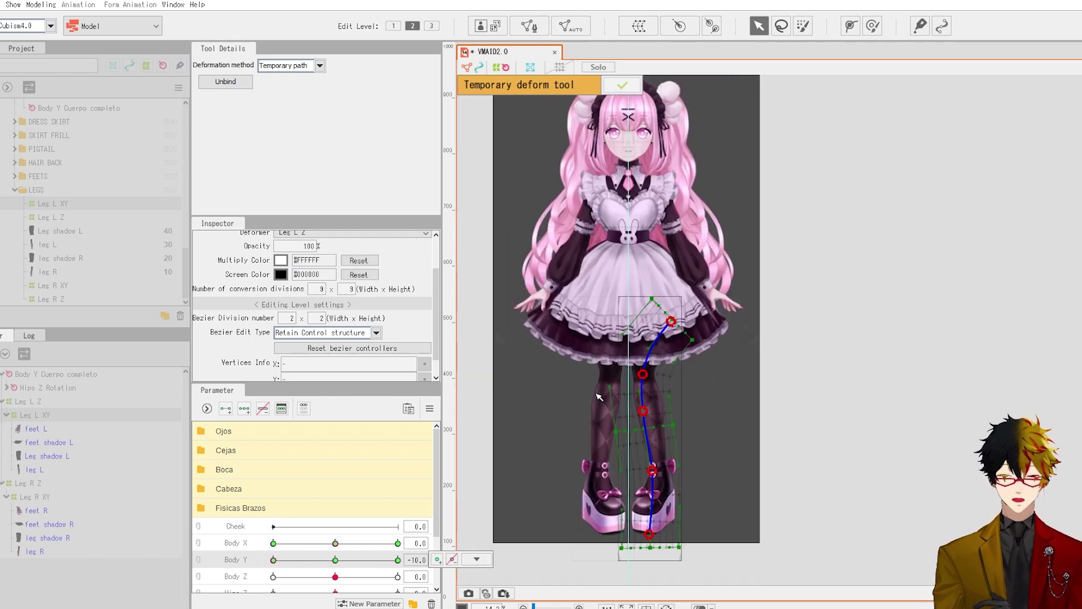
left_click_drag(596, 394, 623, 426)
left_click_drag(335, 559, 232, 561)
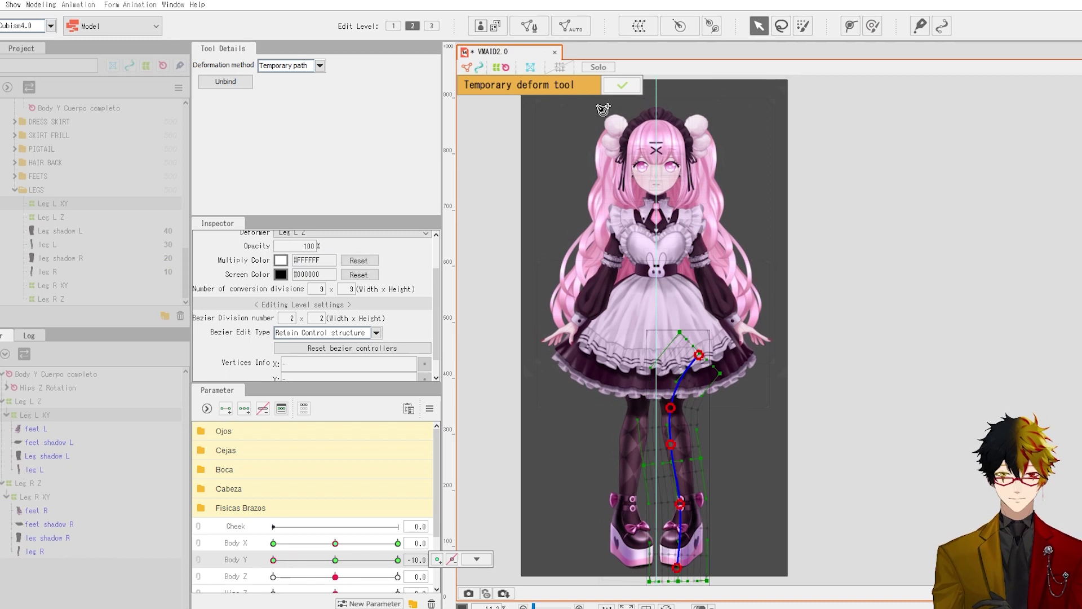
left_click(622, 85)
scroll(686, 395, "up", 5)
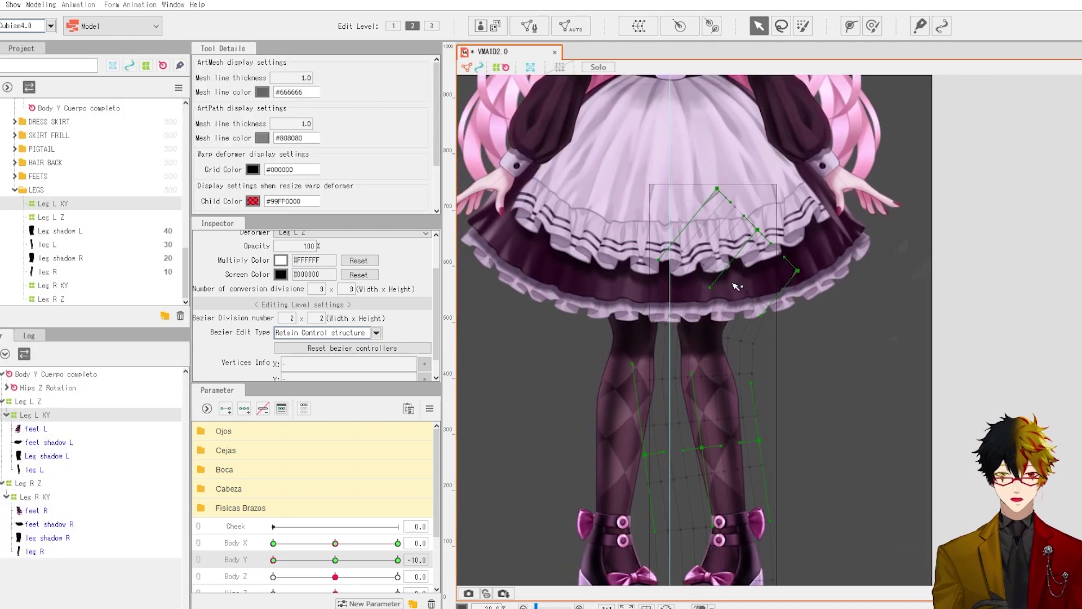
- Copy the ankle and foot rows of Leg R XY at Body Y 0 and paste their positions at Body Y -10
left_click_drag(333, 560, 224, 560)
scroll(687, 376, "down", 3)
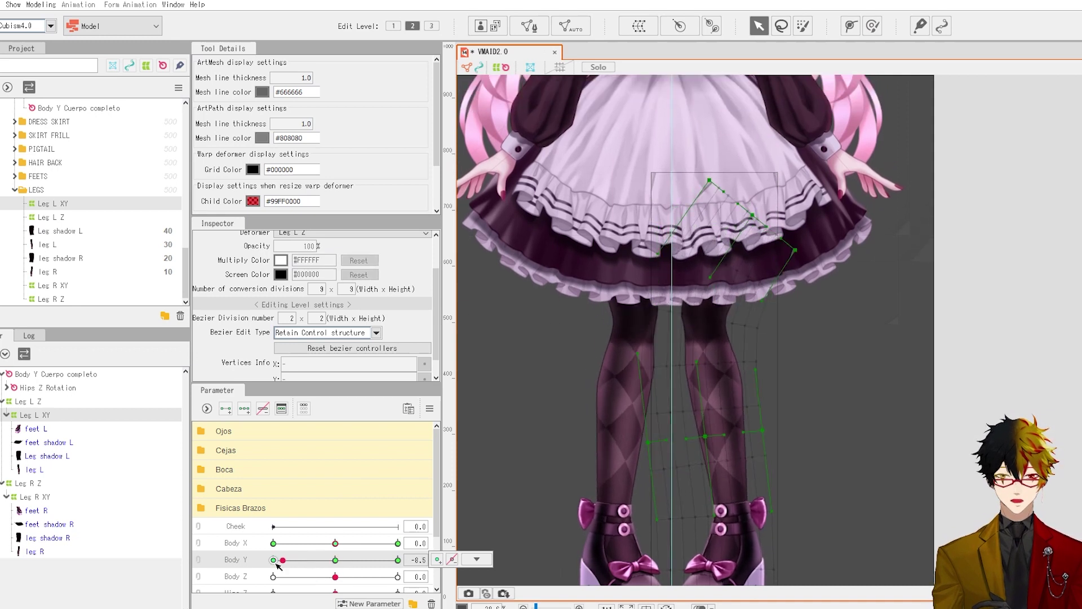
scroll(687, 376, "up", 3)
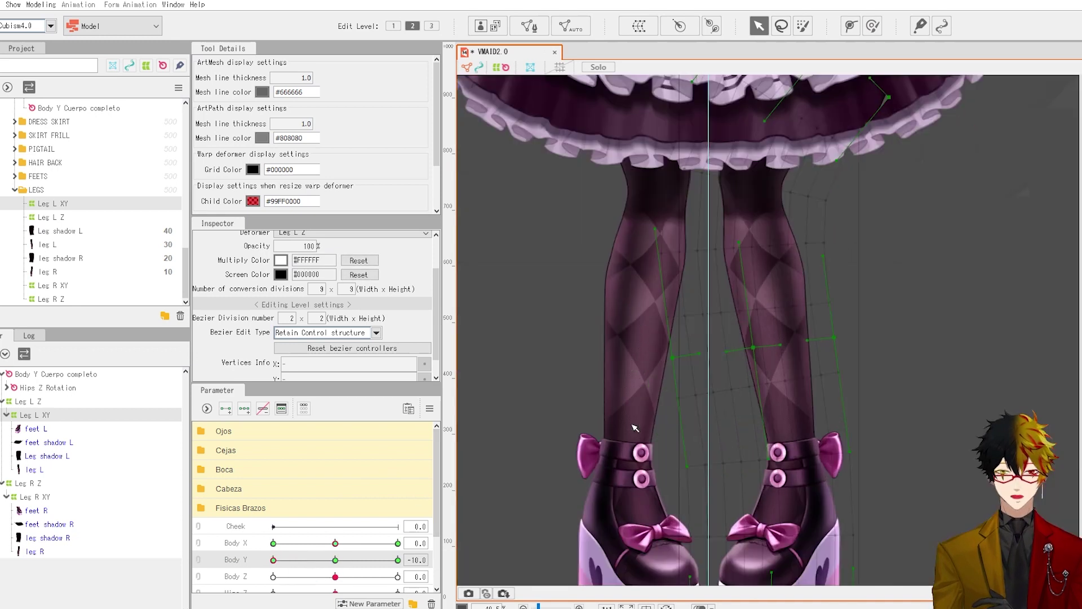
left_click(40, 498)
scroll(449, 342, "down", 3)
left_click_drag(334, 559, 252, 560)
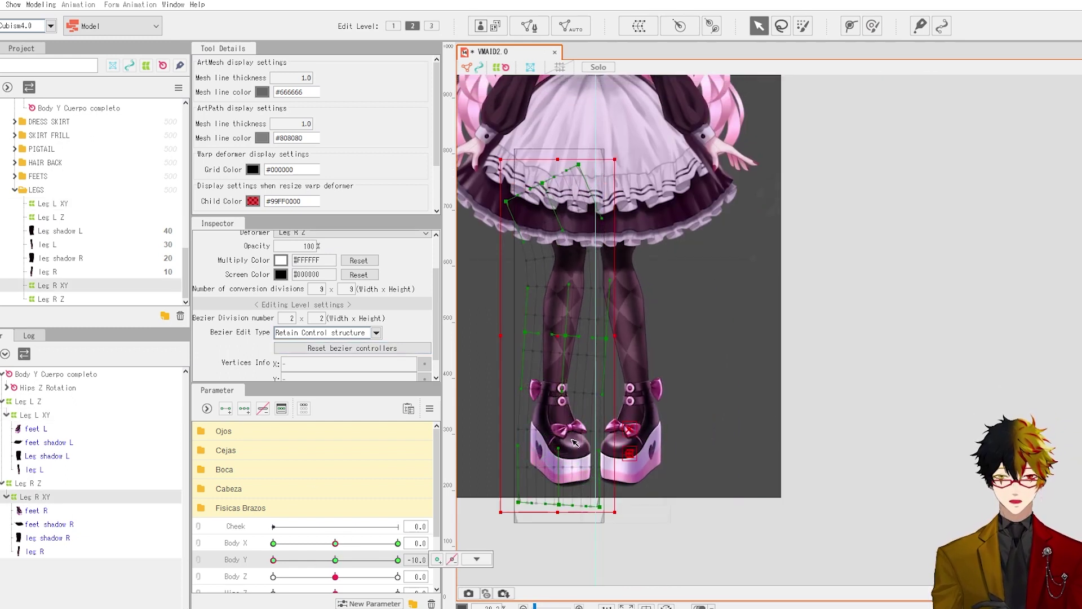
left_click_drag(334, 559, 336, 559)
left_click_drag(481, 533, 639, 385)
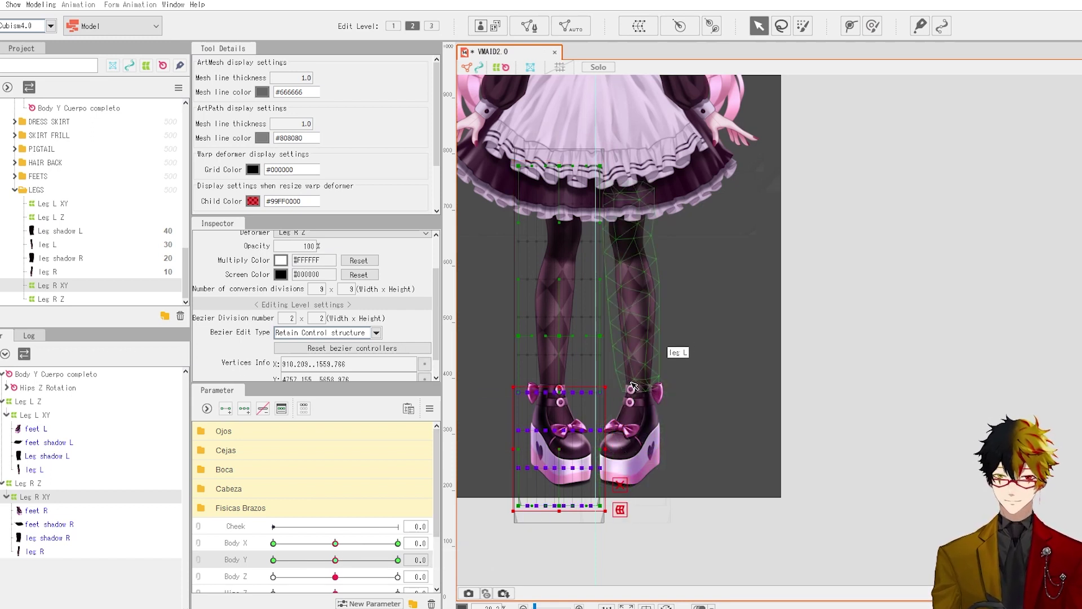
left_click_drag(345, 560, 270, 560)
key("ctrl+v")
mouse_move(273, 560)
left_mouse_down()
mouse_move(332, 562)
mouse_move(335, 578)
mouse_move(271, 563)
left_mouse_up()
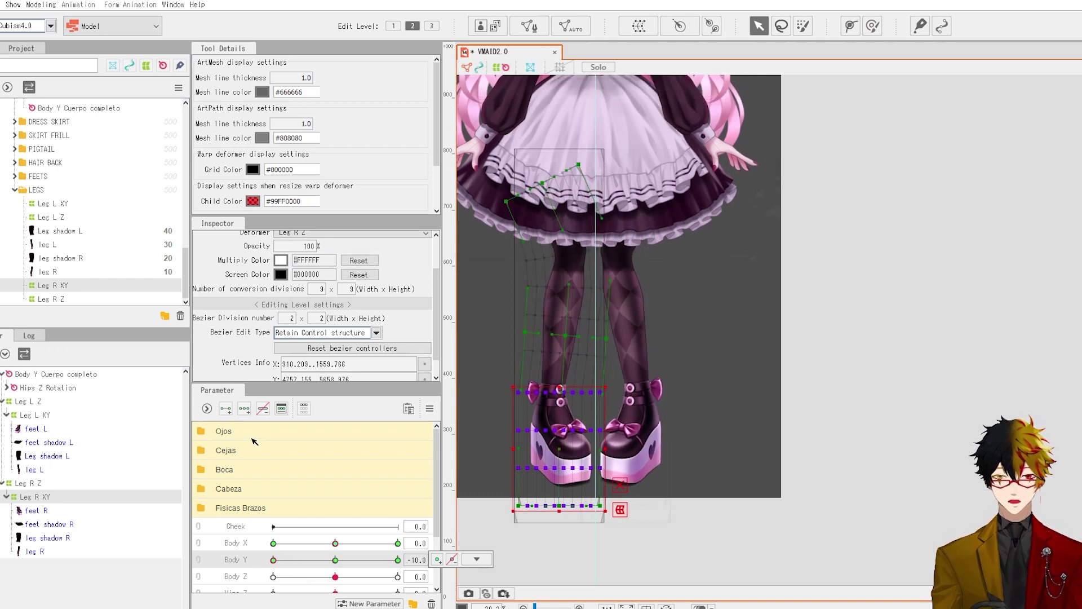
- Restore the ankle and foot rows of Leg L XY at Body Y -10 by pasting their Body Y 0 positions
left_click(39, 416)
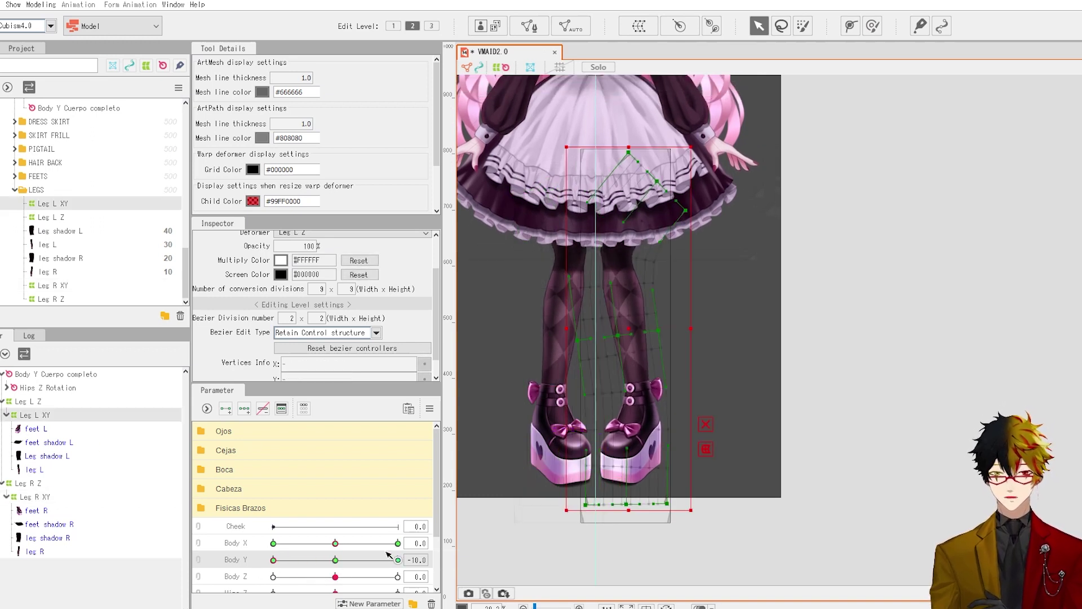
left_click(335, 560)
left_click_drag(555, 538, 718, 375)
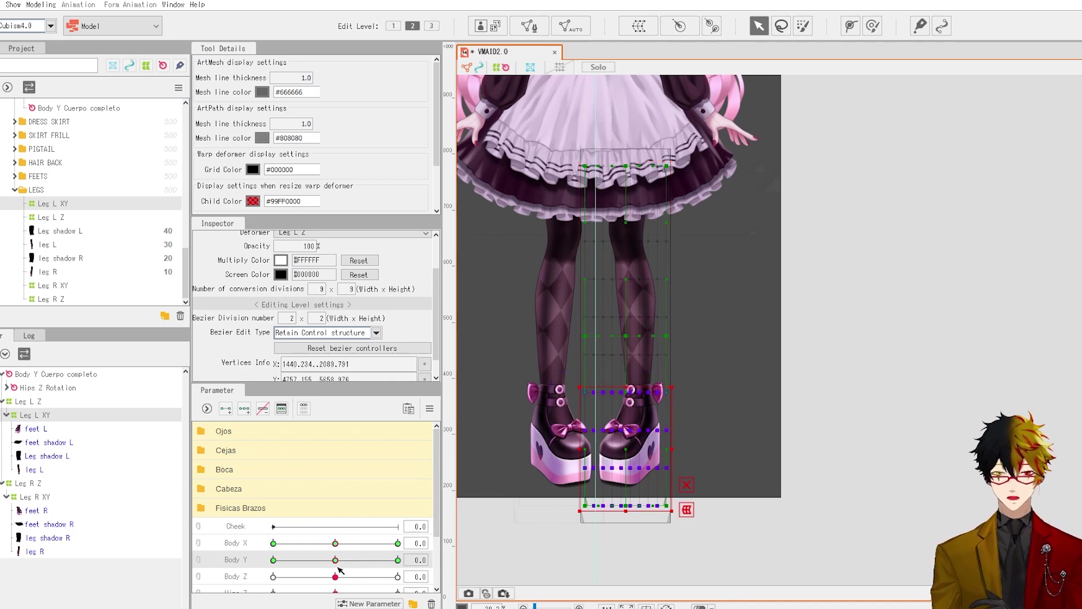
left_click(274, 559)
key("ctrl+v")
left_click_drag(274, 561, 233, 553)
left_click(33, 483)
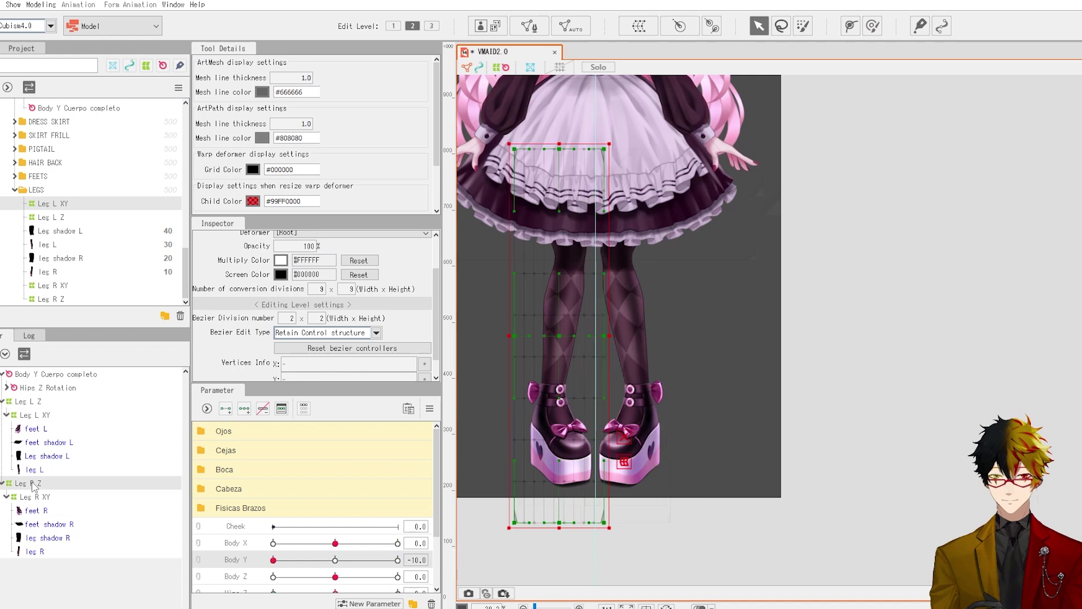
scroll(563, 398, "up", 2)
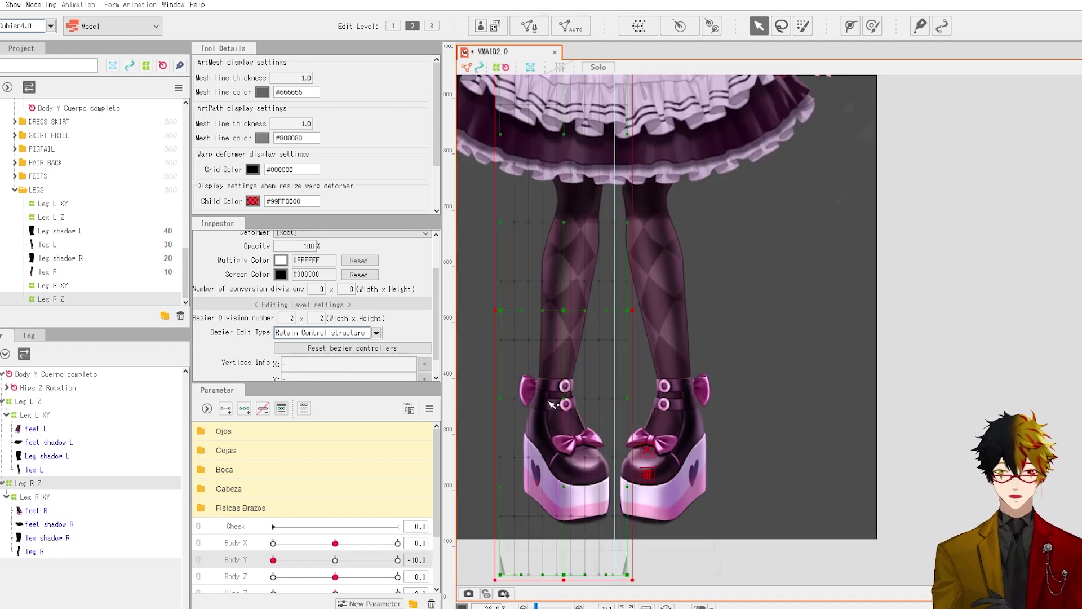
scroll(542, 402, "up", 1)
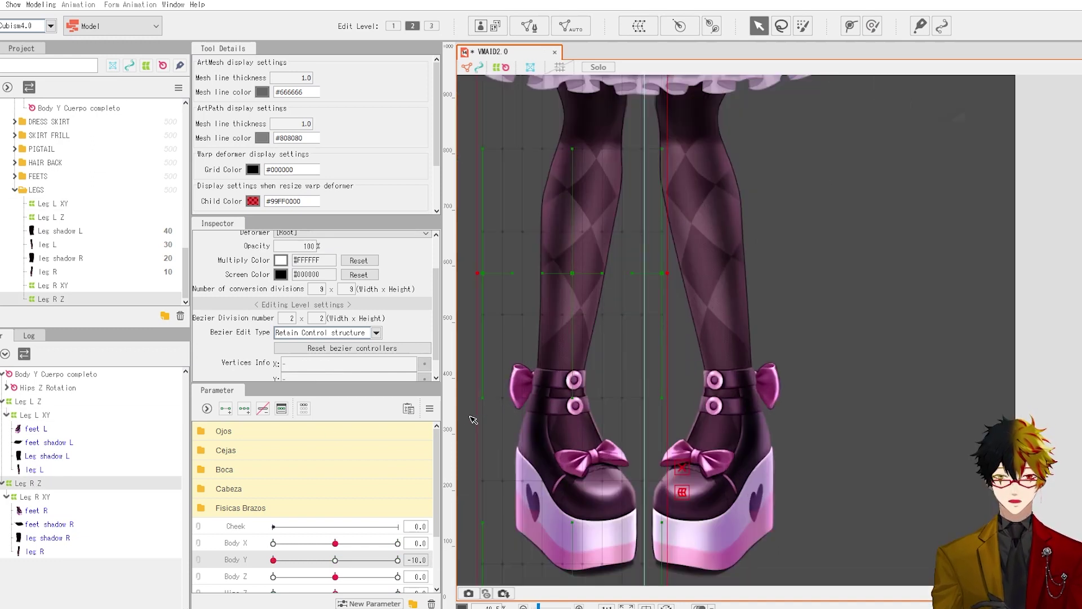
left_click_drag(596, 376, 684, 369)
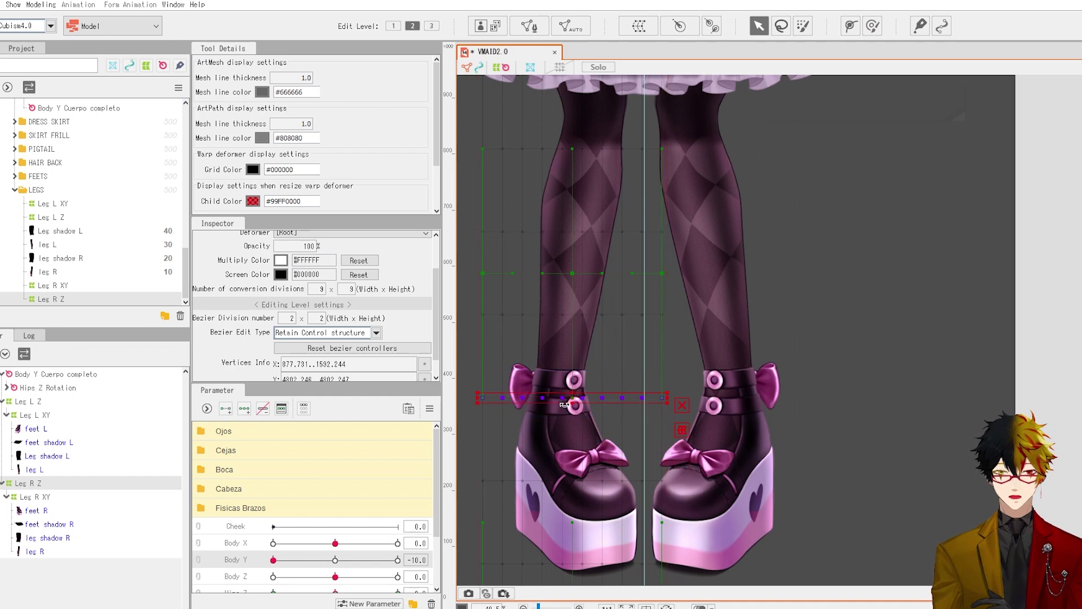
left_click_drag(573, 399, 574, 411)
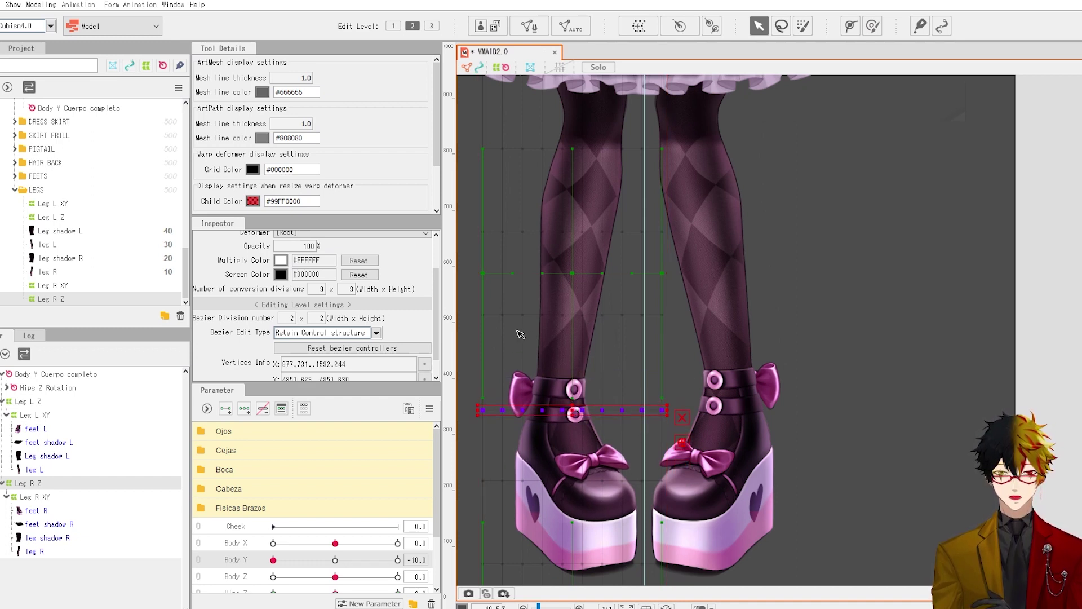
left_click_drag(466, 328, 678, 307)
left_click_drag(574, 315, 576, 323)
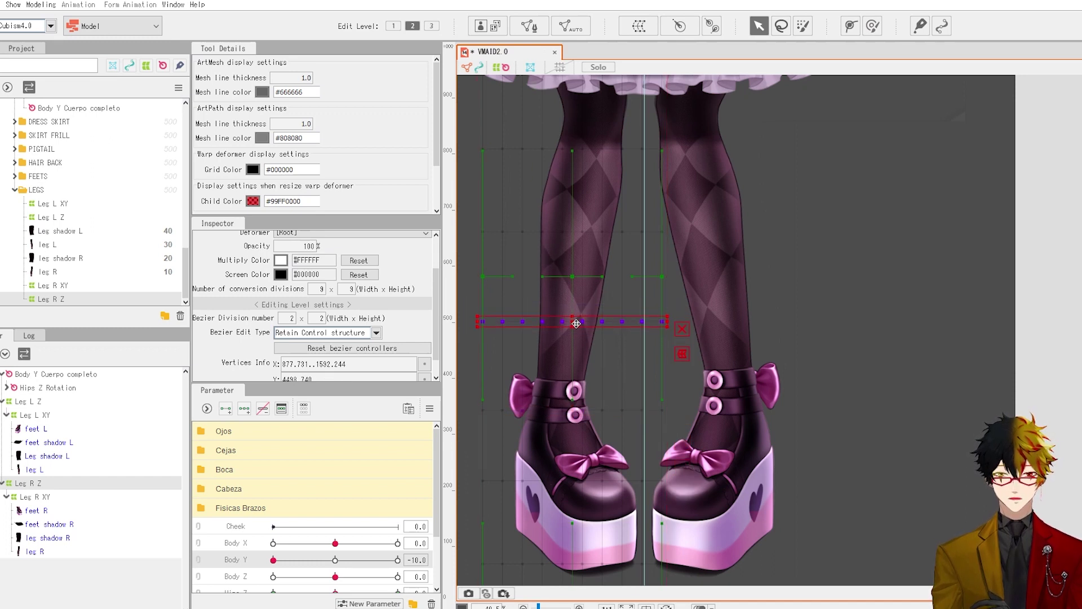
key("ctrl+z")
key("ctrl+z")
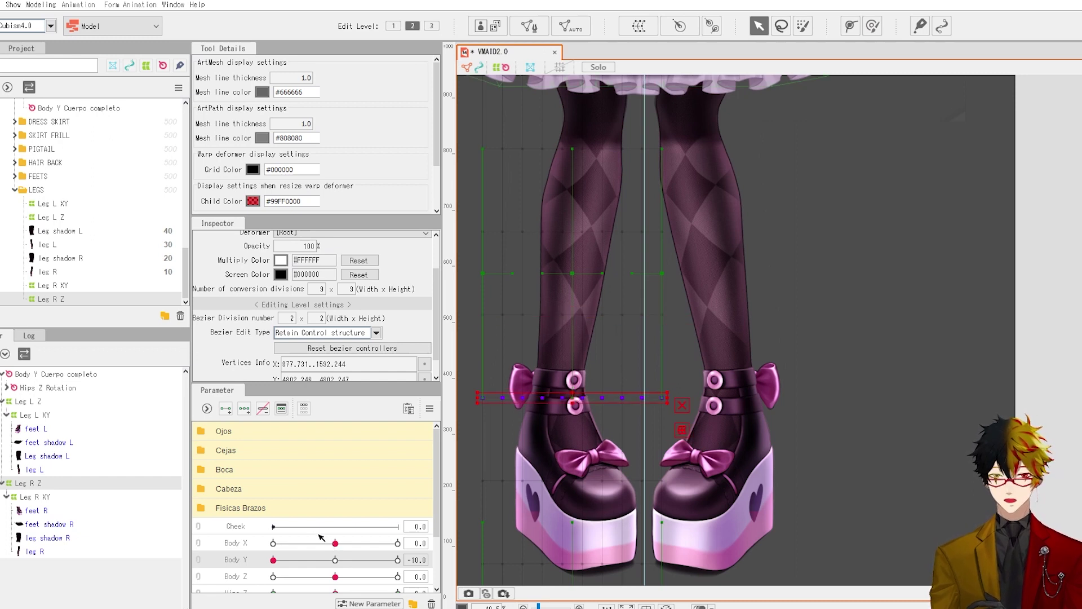
key("ctrl+z")
left_click(2, 4)
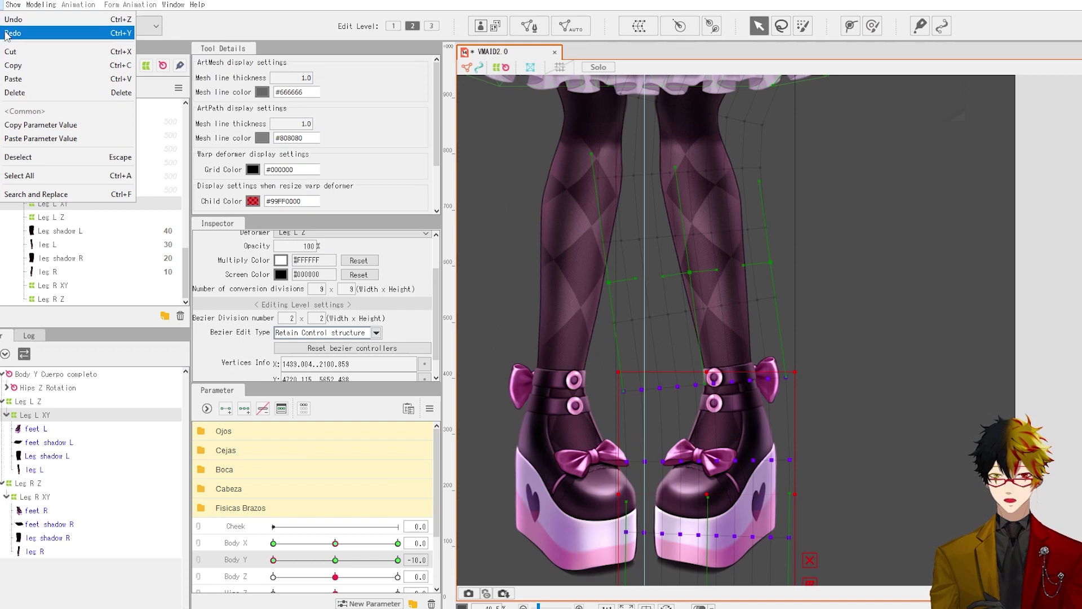
left_click(5, 32)
- Move the ankle row of Leg R XY slightly down at Body Y -10, and check it by scrubbing Body Y
left_click(40, 497)
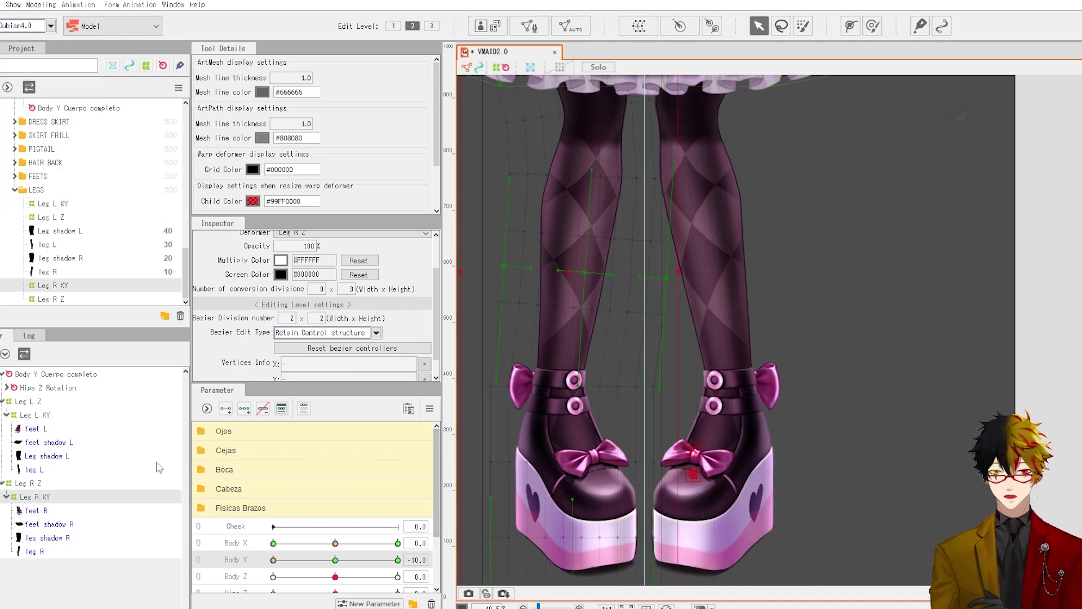
scroll(586, 357, "down", 2)
left_click_drag(586, 357, 611, 347)
scroll(611, 347, "up", 4)
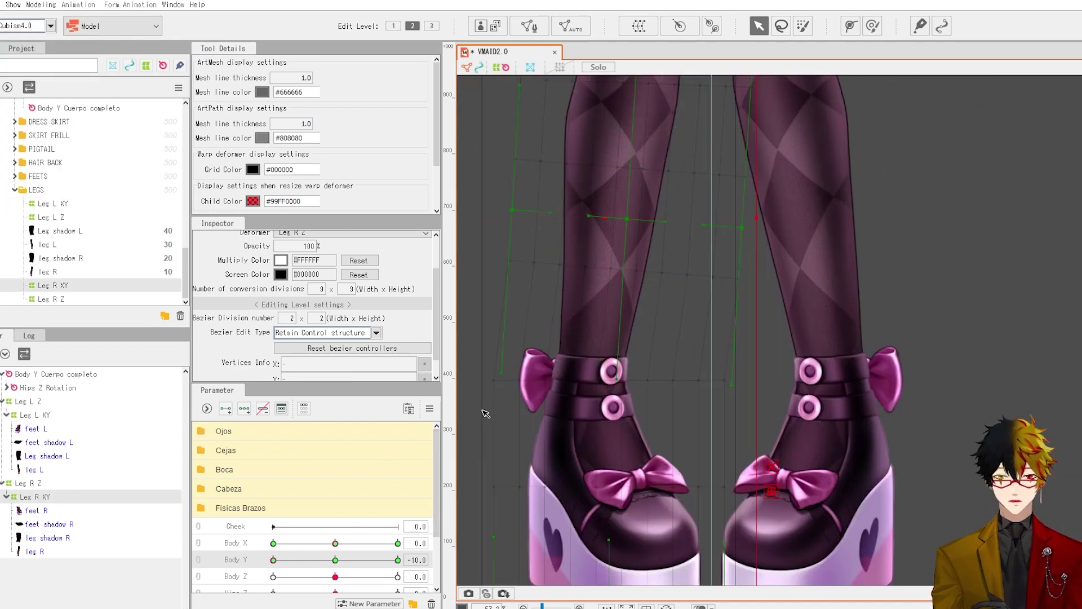
left_click_drag(519, 380, 623, 343)
left_click_drag(510, 377, 843, 309)
scroll(843, 304, "down", 2)
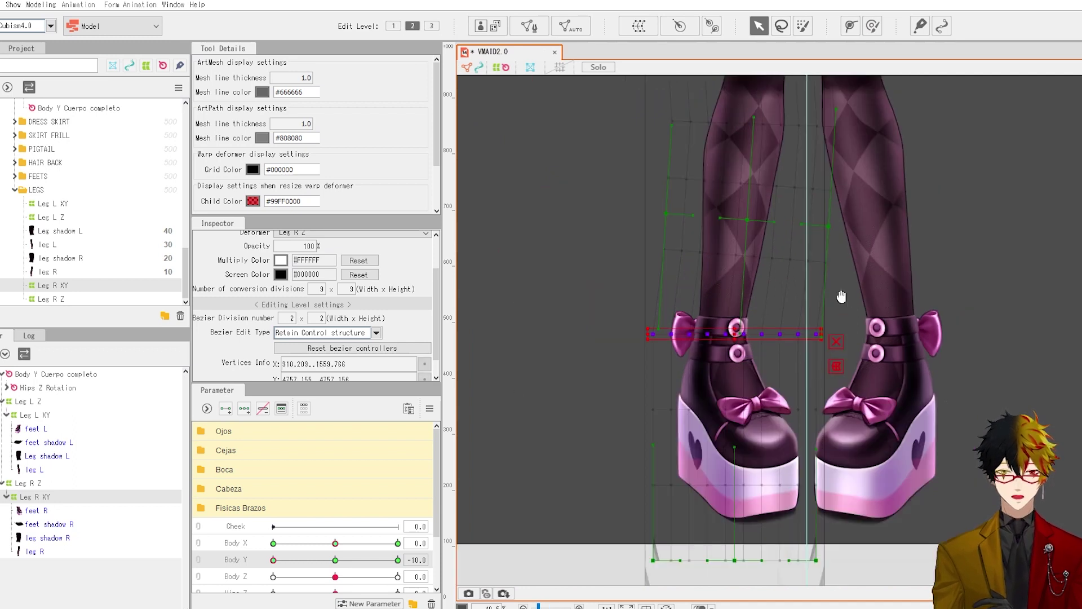
left_click_drag(683, 313, 683, 324)
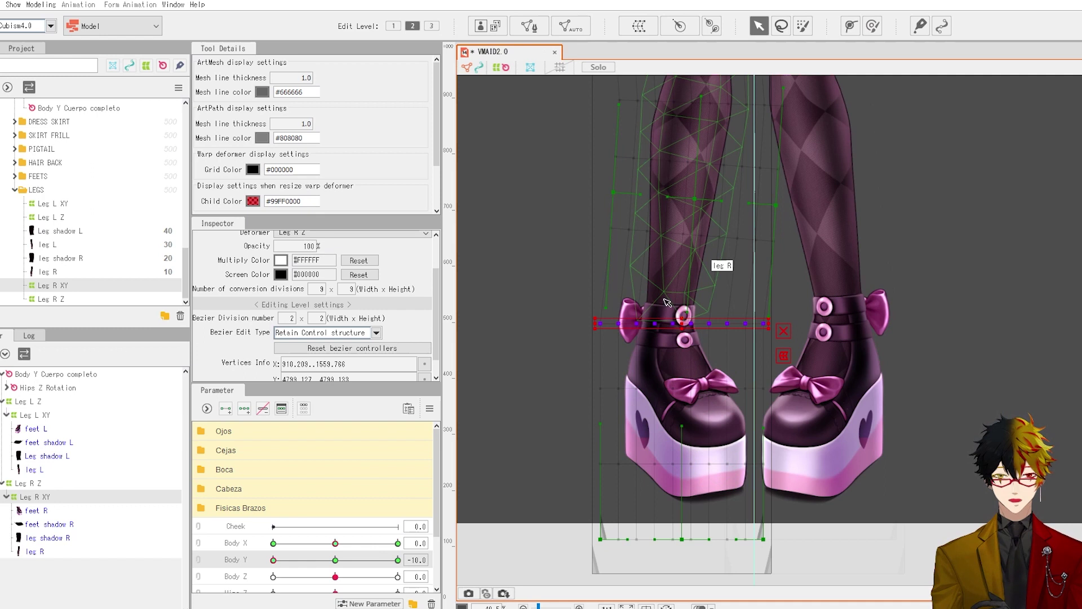
left_click(327, 559)
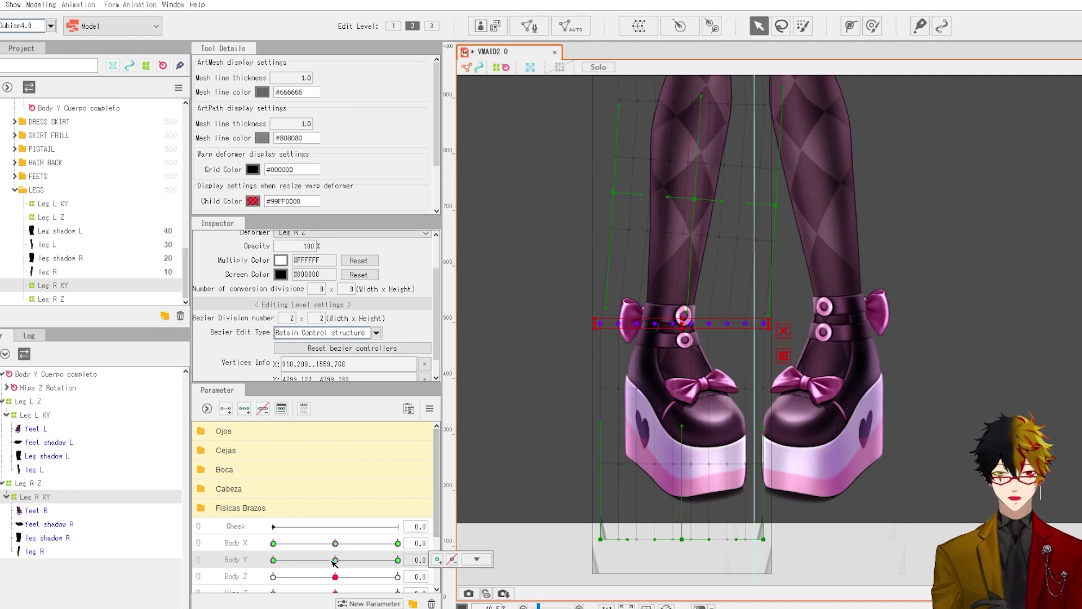
left_click_drag(327, 560, 273, 559)
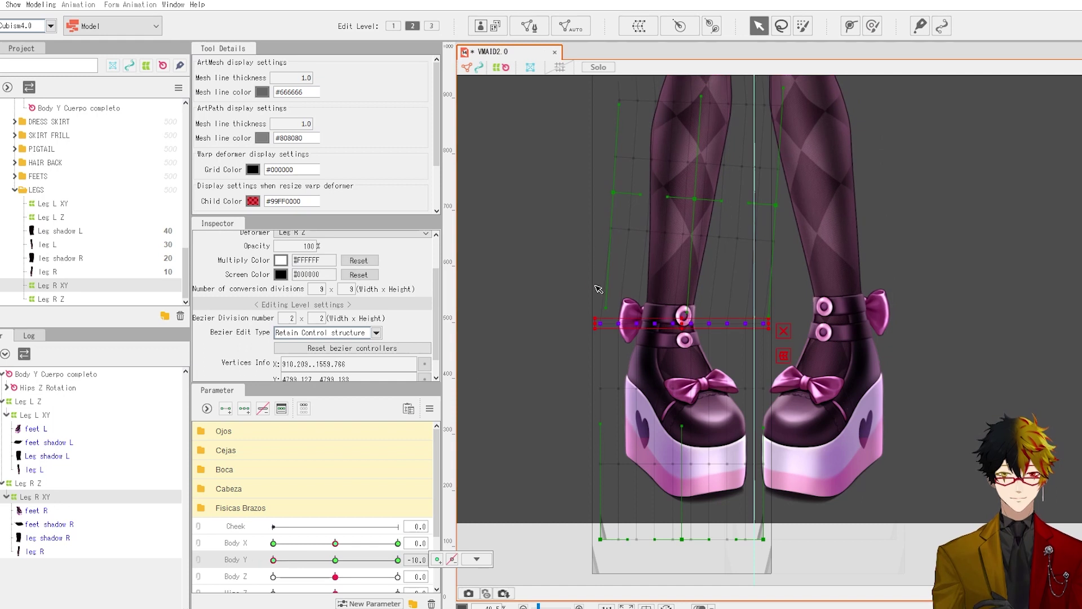
- Lower the shin row just above the ankle of Leg R XY slightly, and check the leg movement across Body Y
left_click_drag(818, 213, 816, 215)
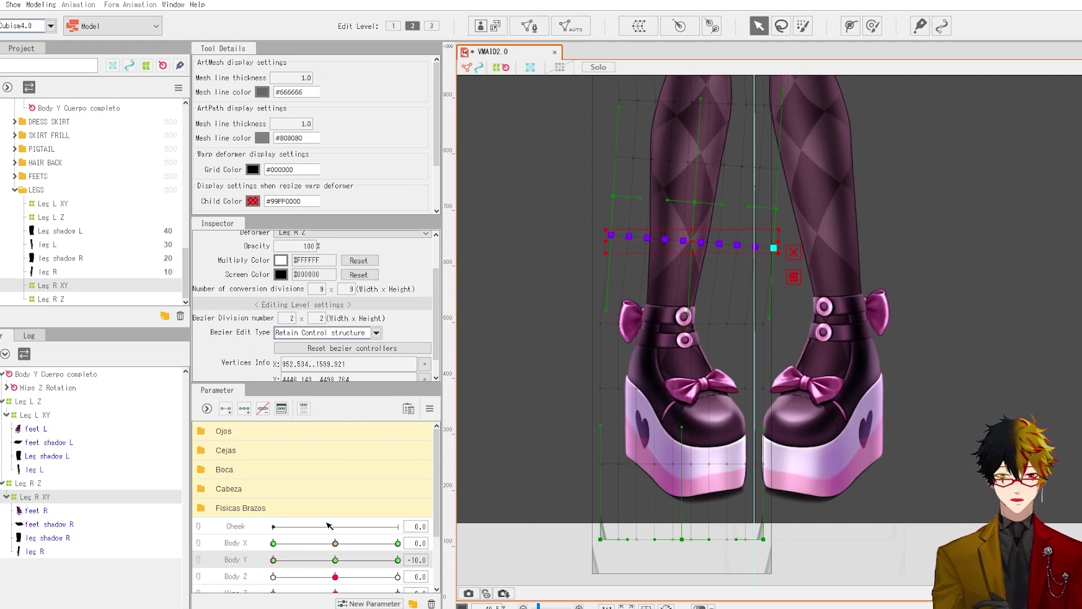
left_click_drag(333, 559, 230, 560)
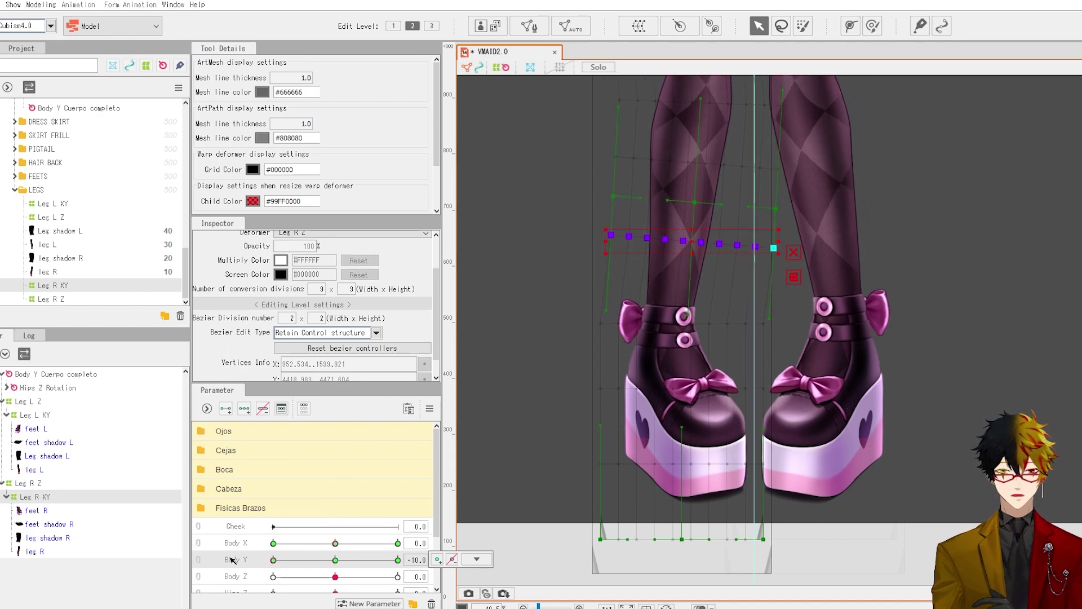
scroll(636, 359, "down", 3)
scroll(648, 319, "up", 3)
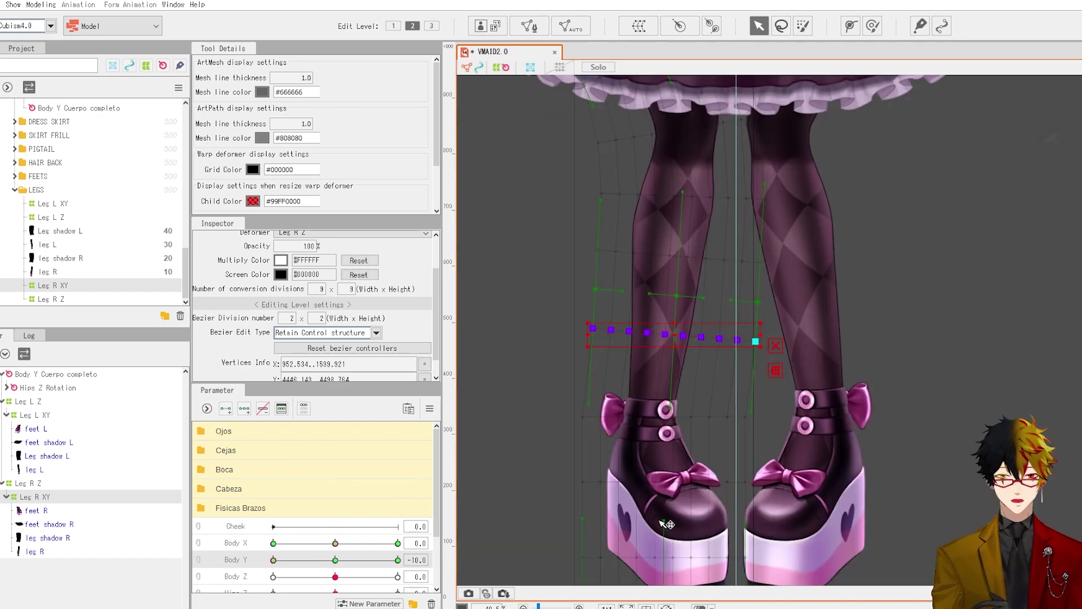
left_click_drag(333, 559, 274, 560)
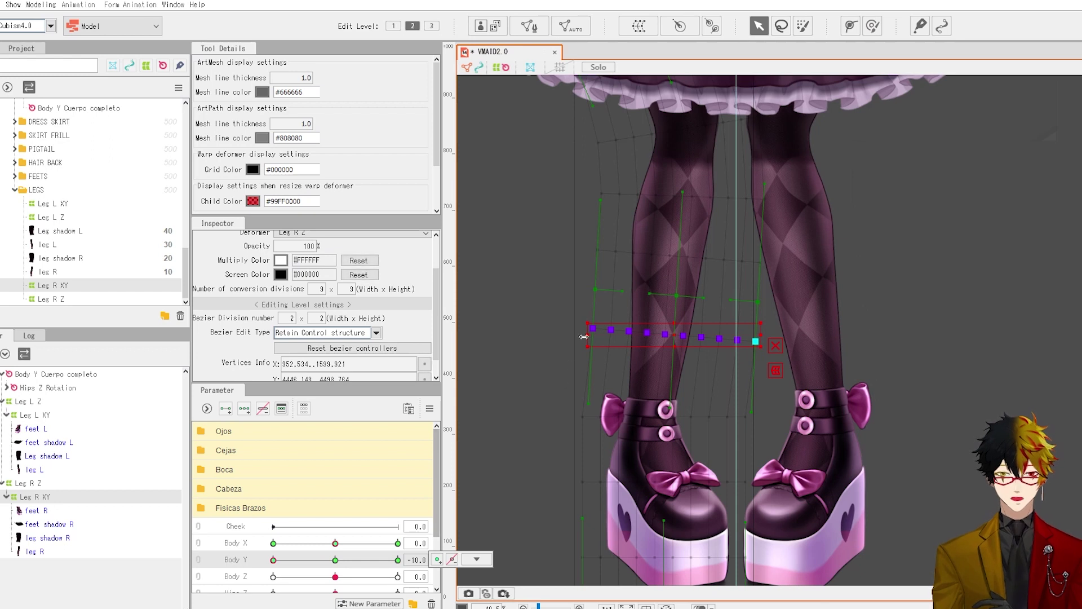
- Nudge the outer ankle point of Leg R XY inward at Body Y -10, and check the leg's movement
left_click(583, 414)
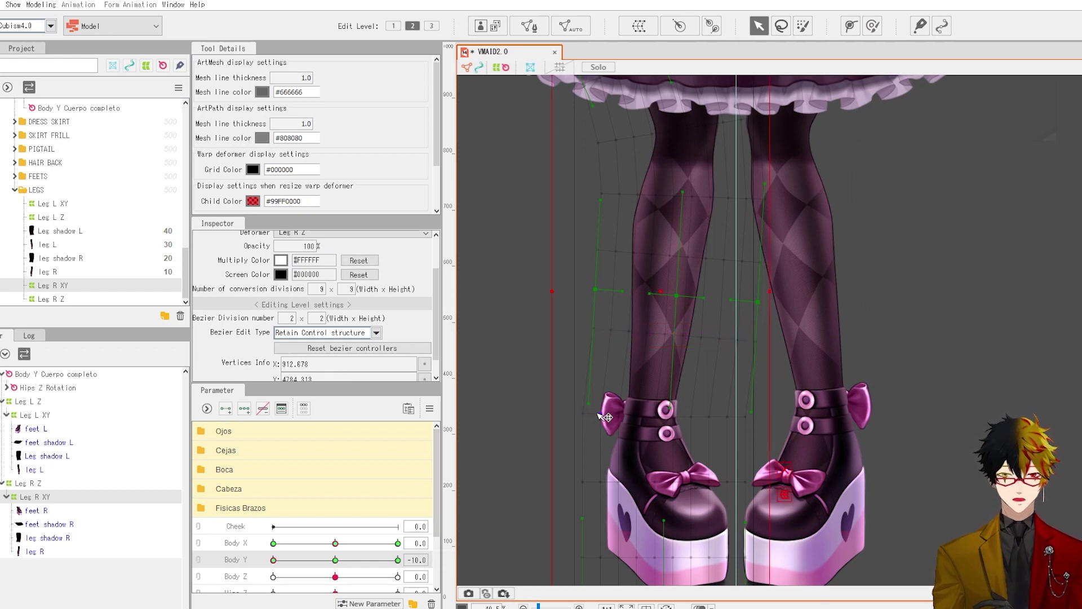
left_click_drag(338, 559, 242, 562)
scroll(730, 391, "down", 2)
left_click_drag(729, 391, 690, 362)
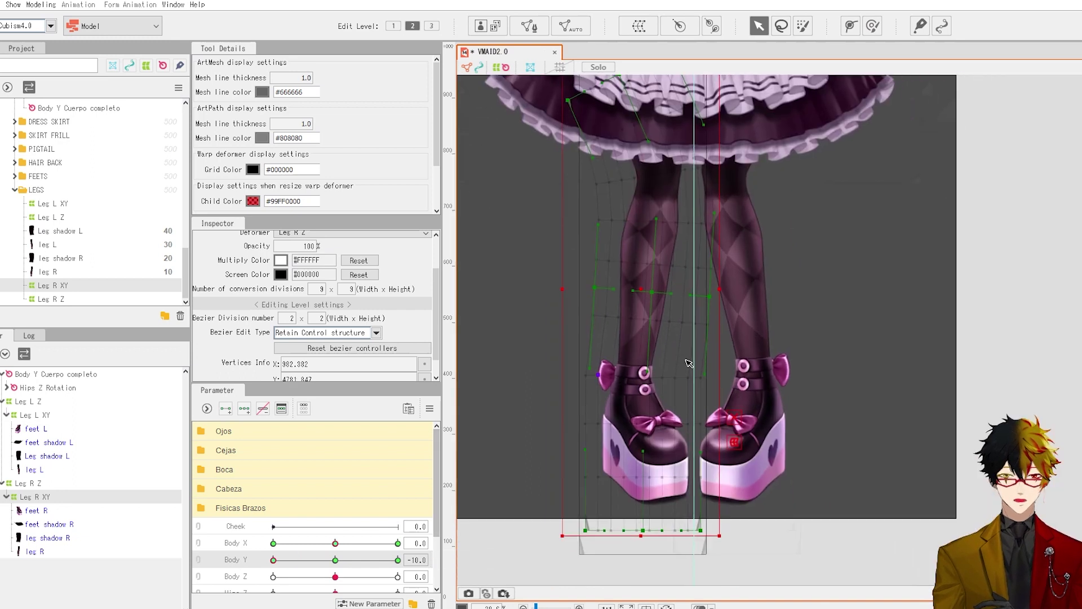
scroll(691, 362, "up", 2)
- Move the ankle row and the shin row above it slightly down on Leg L XY at Body Y -10
left_click(35, 415)
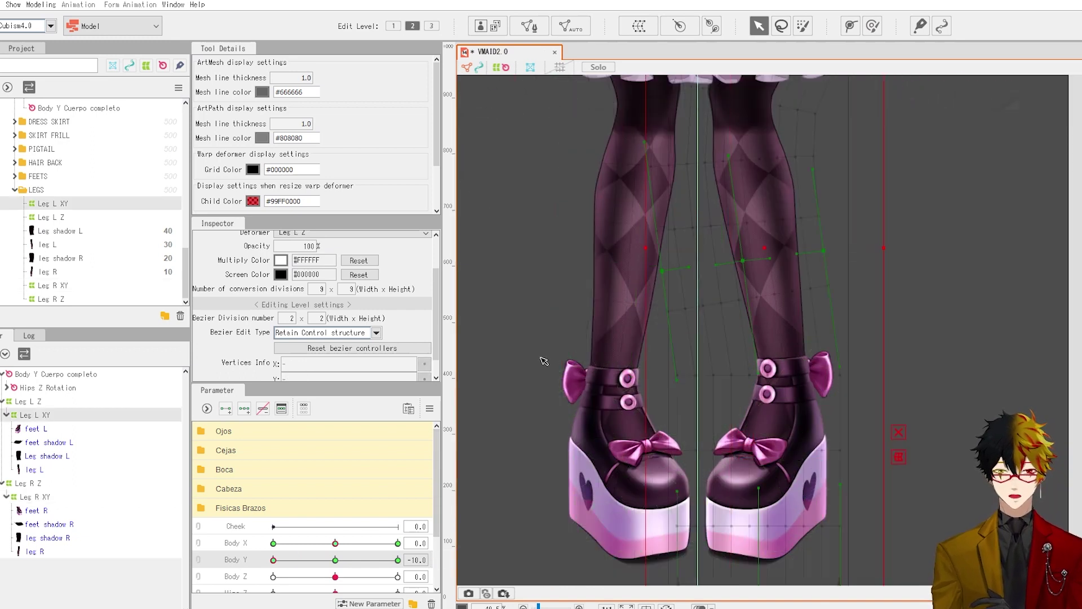
left_click_drag(895, 351, 894, 352)
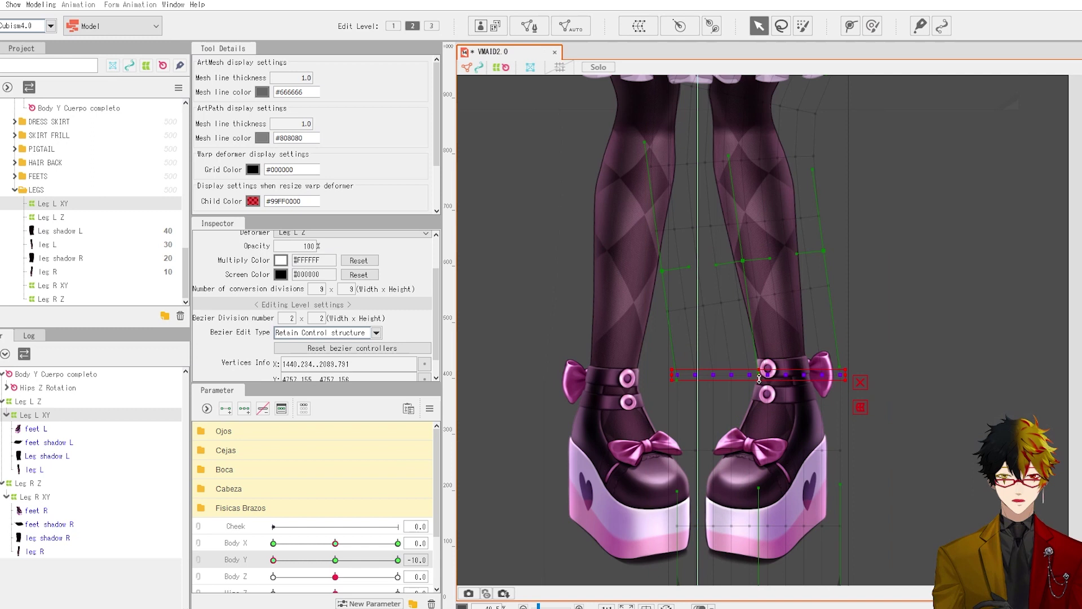
left_click_drag(759, 377, 758, 384)
mouse_move(637, 338)
left_mouse_down()
mouse_move(872, 256)
mouse_move(905, 258)
left_mouse_up()
left_click_drag(768, 303, 754, 305)
left_click(870, 399)
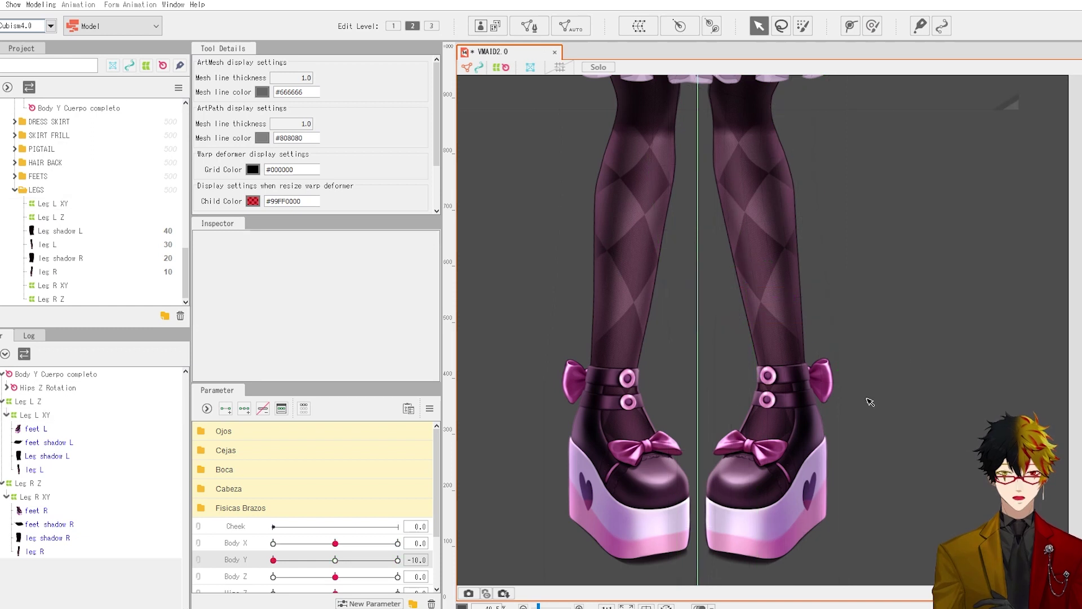
scroll(762, 418, "down", 6)
left_click_drag(762, 418, 735, 449)
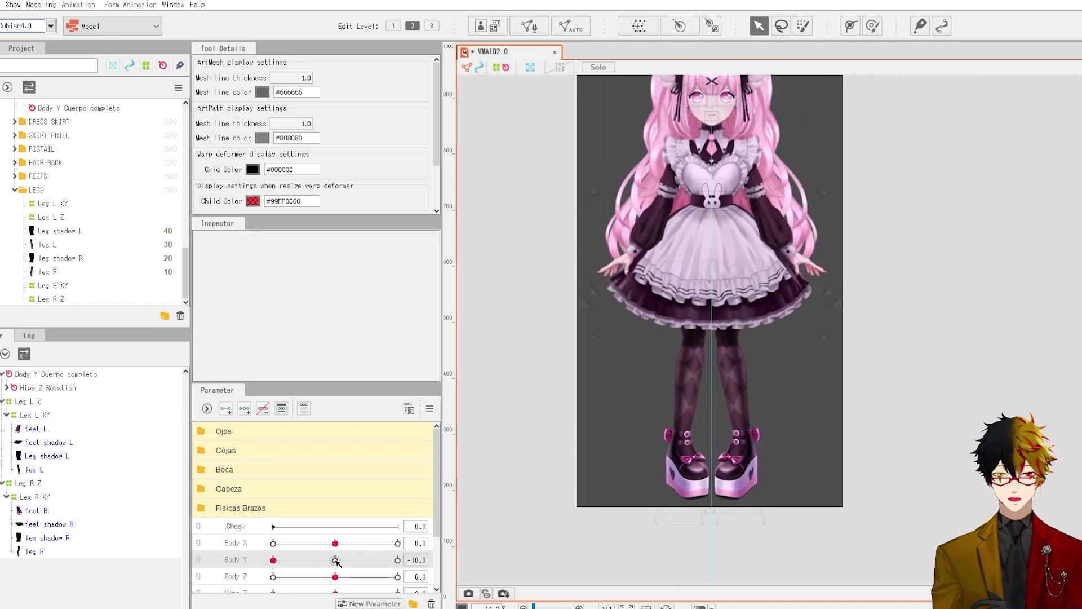
key("ctrl+z")
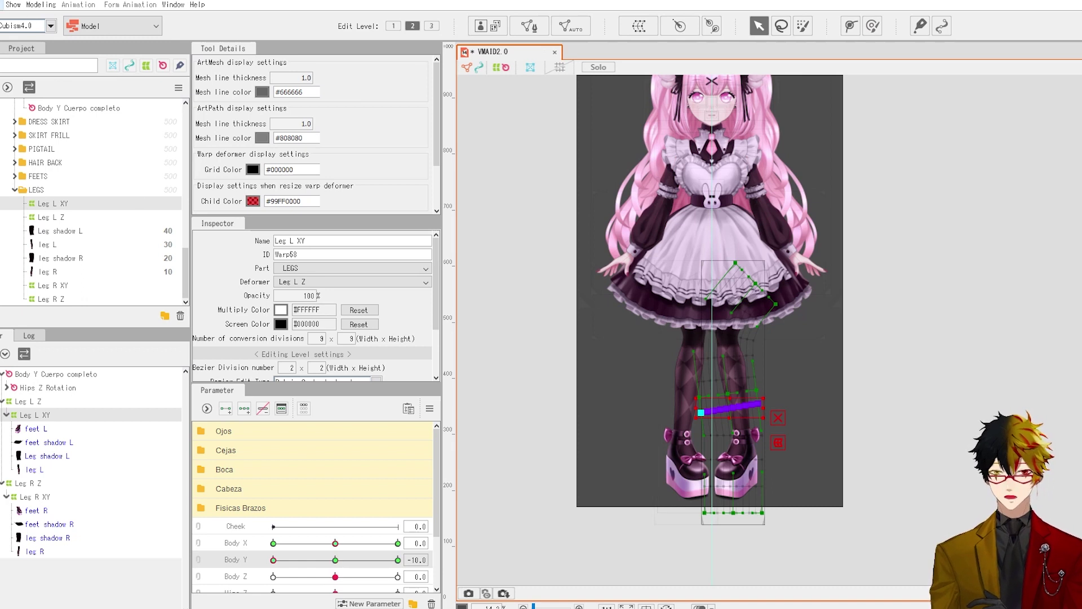
left_click(1, 5)
left_click(16, 34)
- At Body Y 10, start a temporary path deformation on Leg R XY and lay path points from the sole up to the thigh
left_click_drag(335, 561, 488, 579)
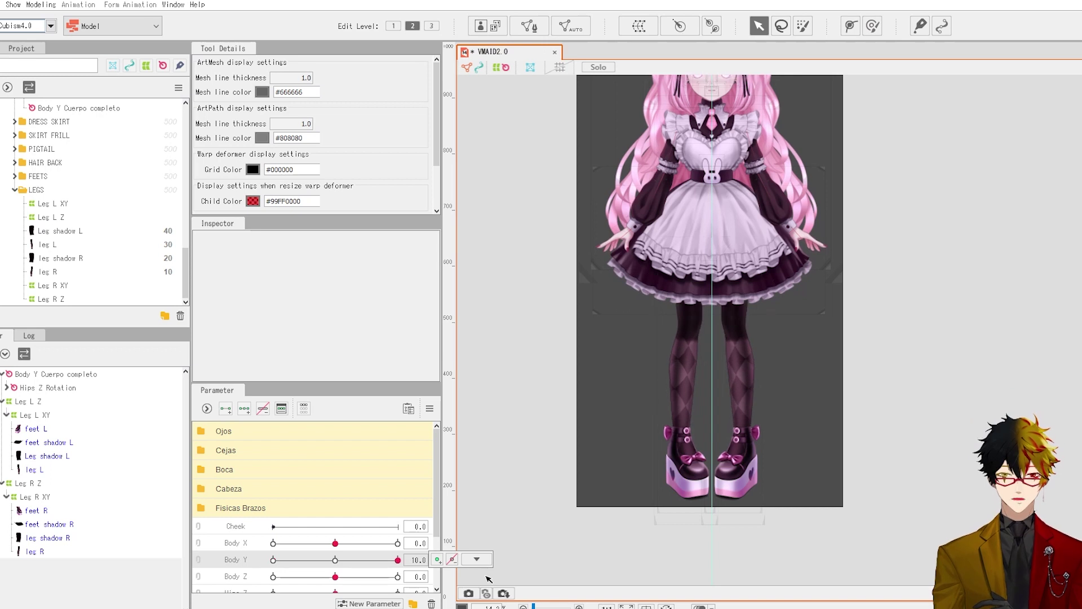
scroll(684, 392, "up", 3)
left_click(45, 497)
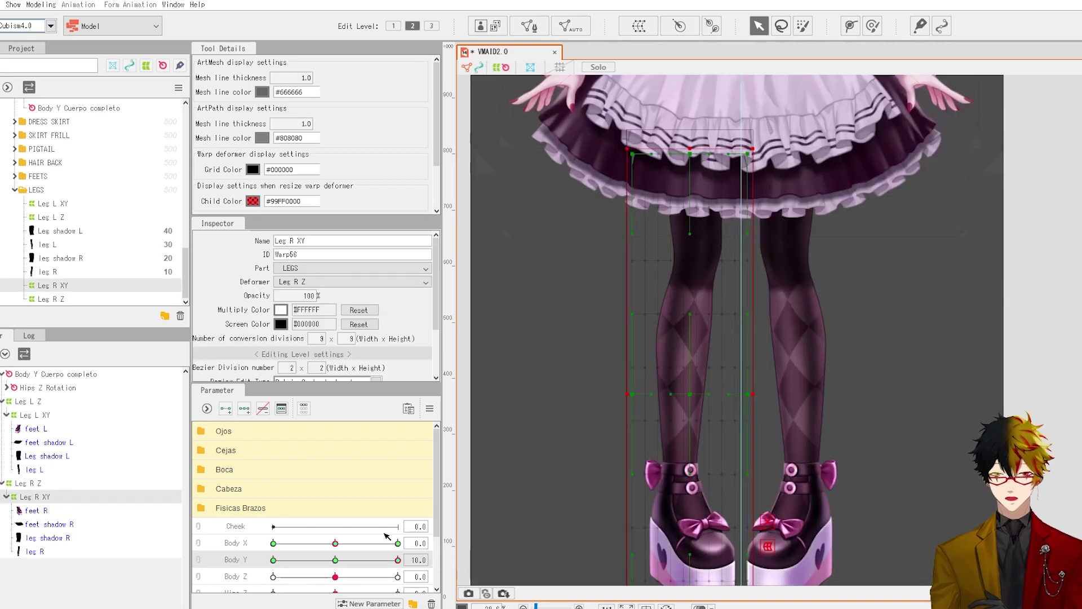
left_click(12, 4)
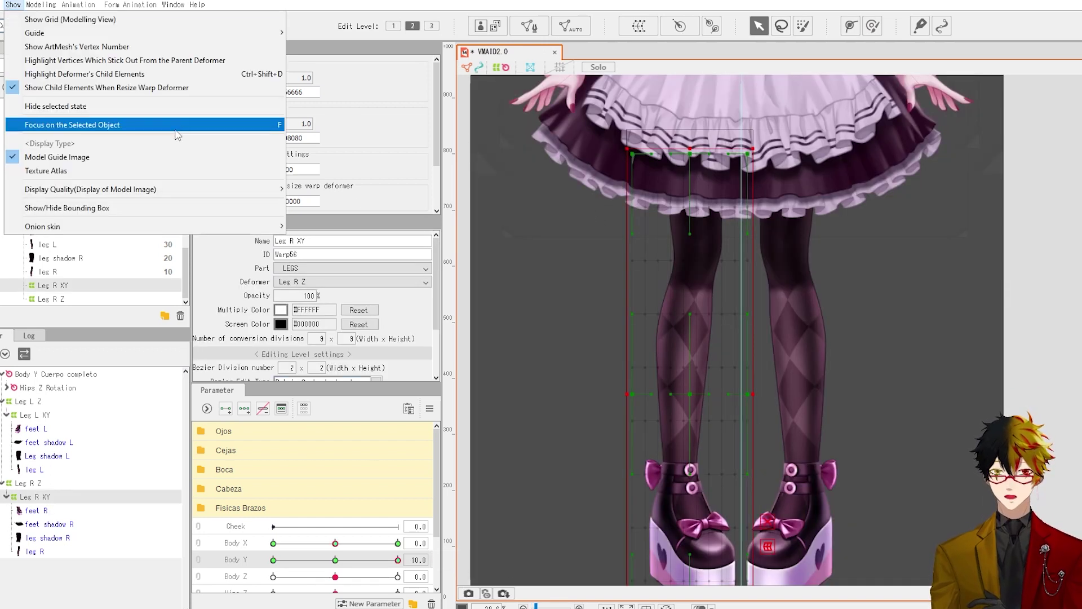
mouse_move(40, 5)
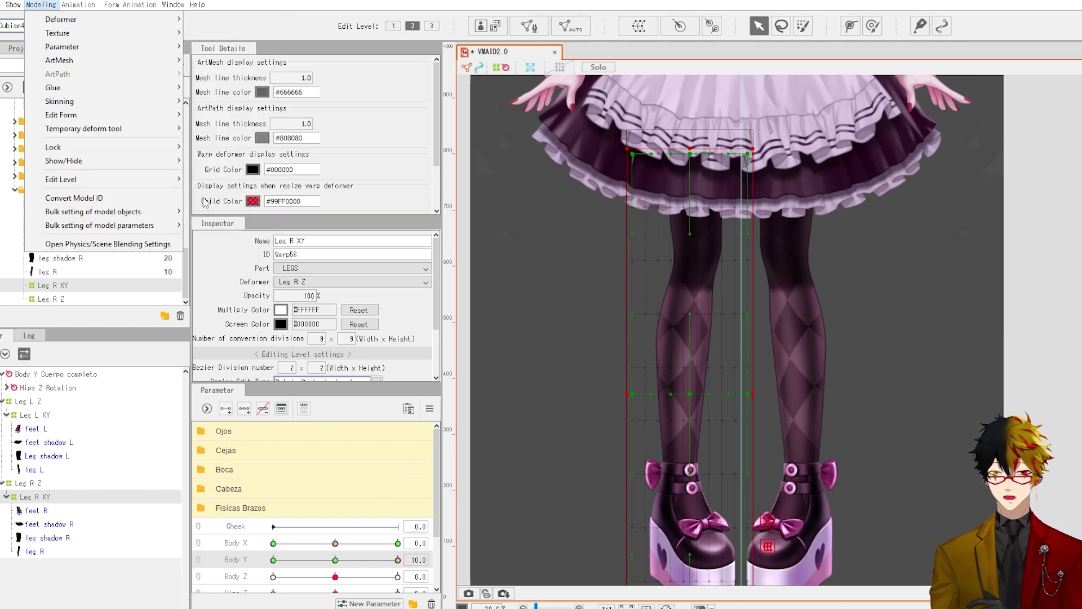
mouse_move(161, 134)
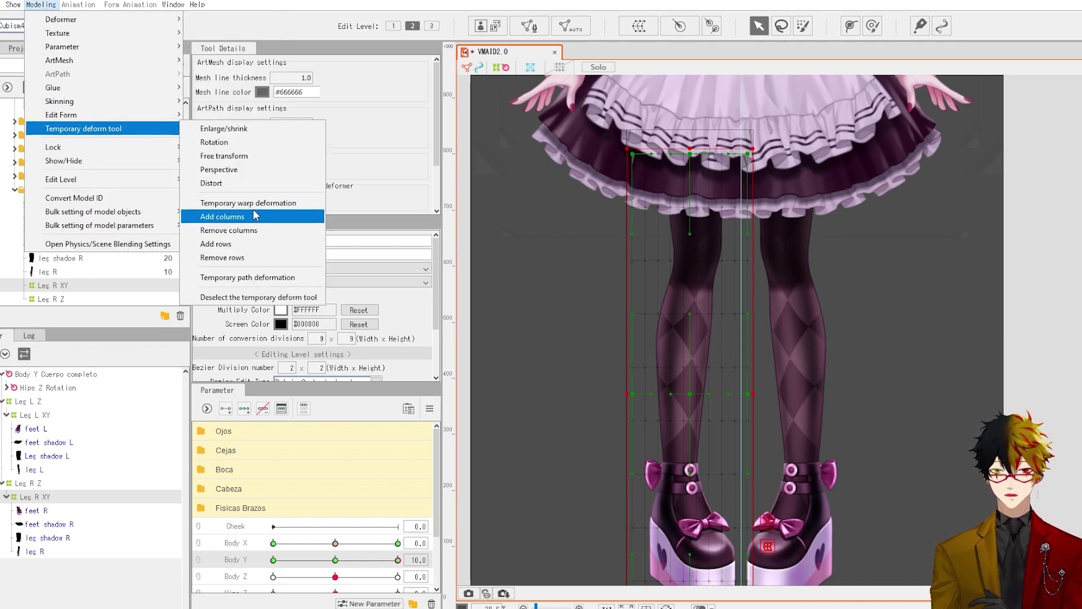
left_click(247, 279)
scroll(597, 321, "down", 3)
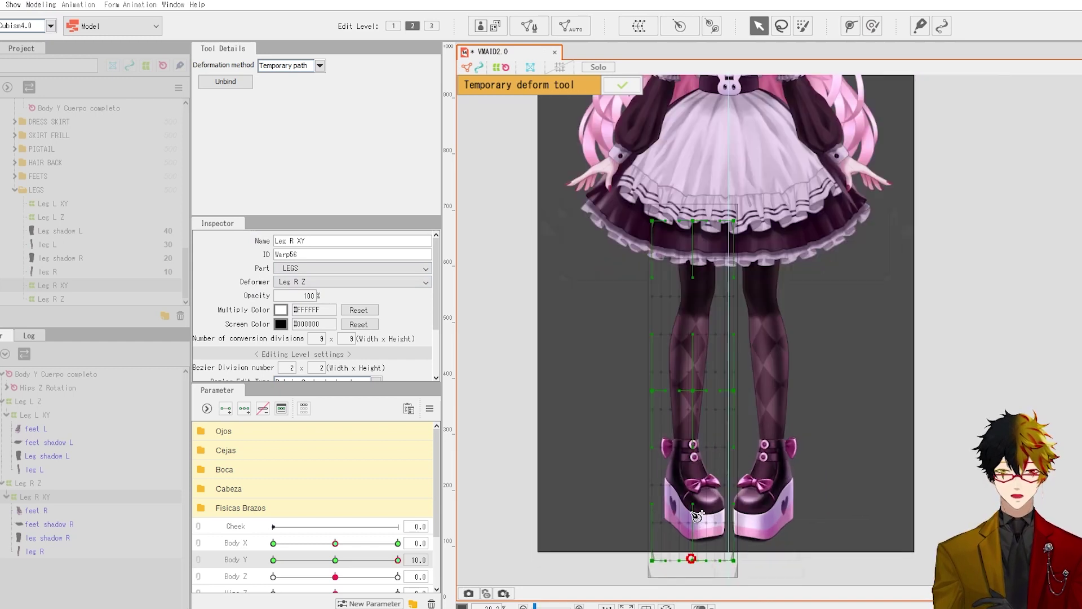
left_click(689, 381)
left_click(693, 308)
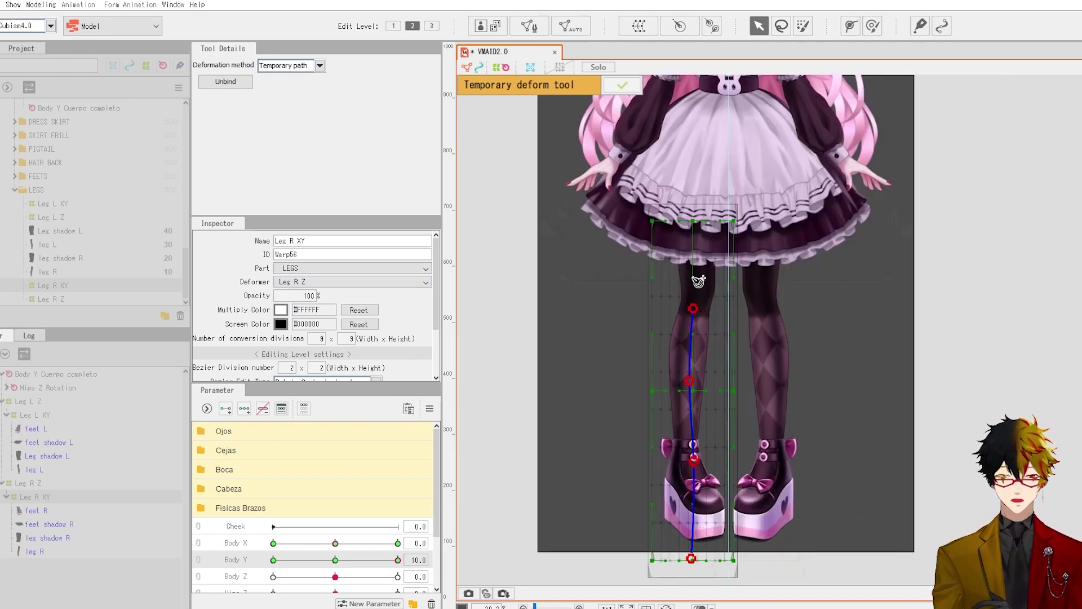
scroll(713, 220, "down", 3)
scroll(693, 248, "up", 2)
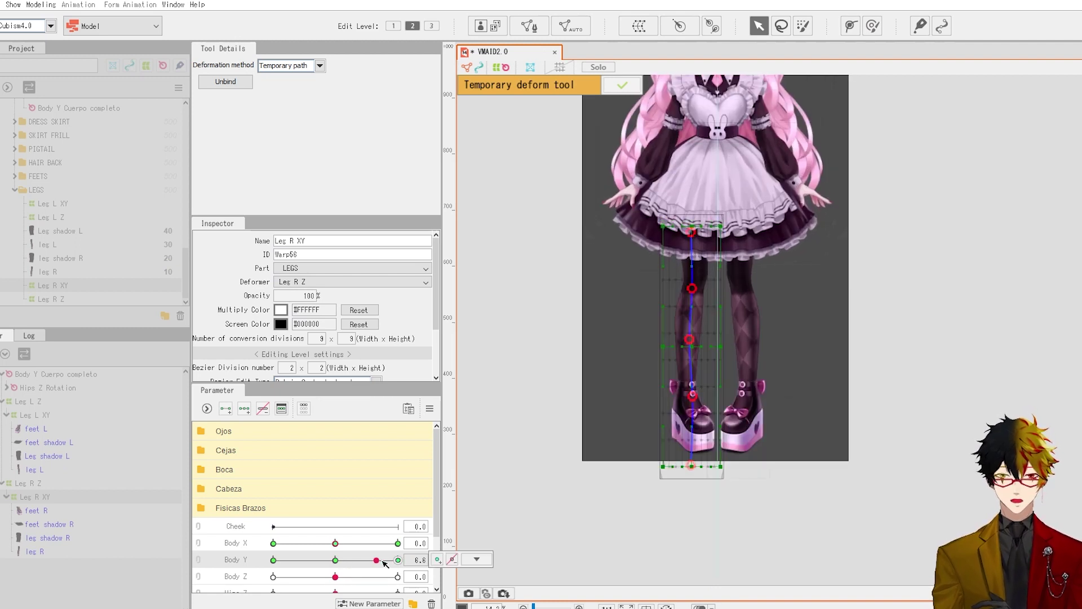
- Bend the thigh, knee and shin points of the Leg R XY path outward at Body Y 10, and check the leg across Body Y
scroll(691, 252, "up", 2)
scroll(688, 249, "up", 2)
left_click_drag(697, 327, 685, 323)
left_click_drag(694, 215, 672, 217)
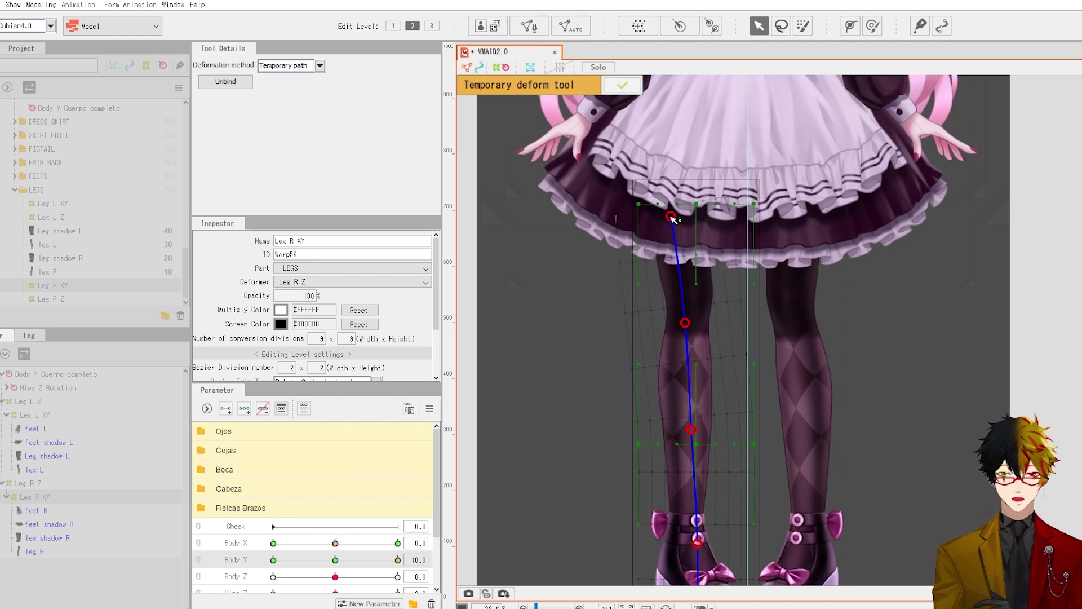
left_click_drag(688, 427, 684, 428)
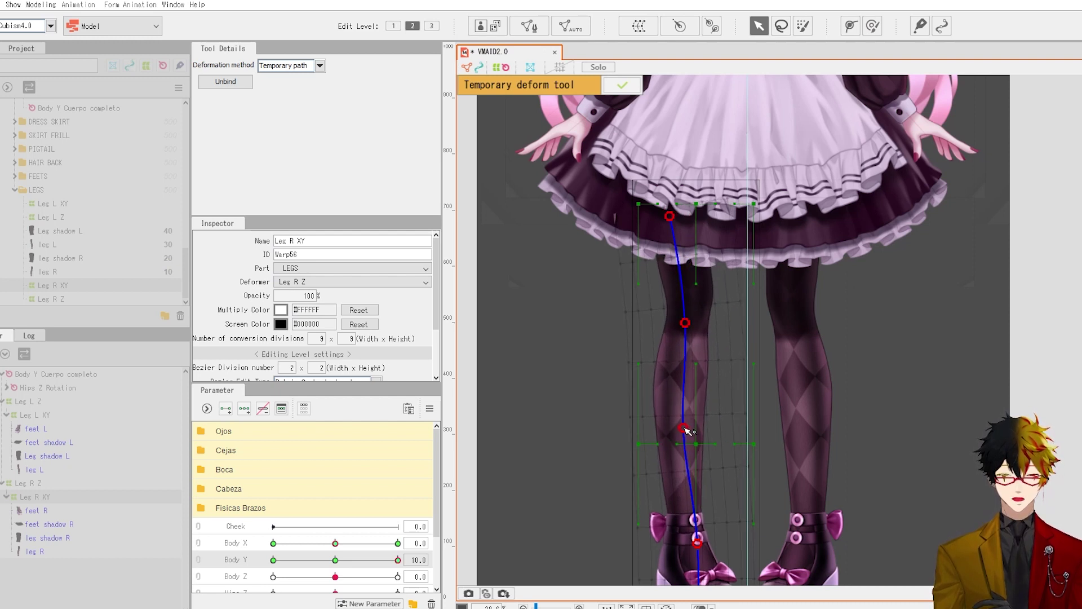
scroll(687, 431, "down", 3)
mouse_move(398, 559)
left_mouse_down()
mouse_move(339, 561)
mouse_move(445, 563)
mouse_move(367, 565)
mouse_move(411, 567)
left_mouse_up()
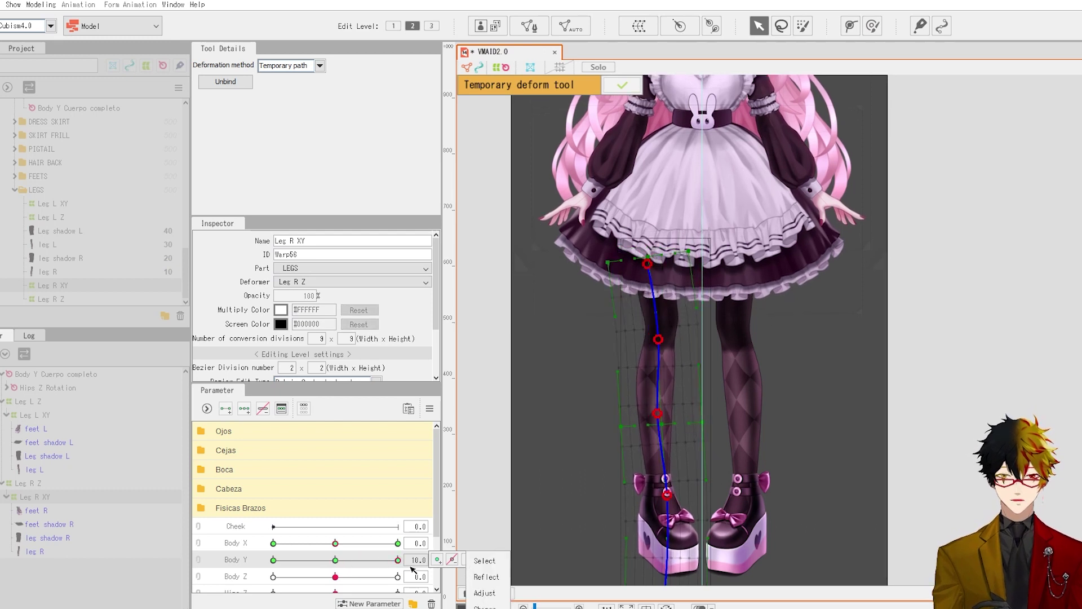
- Fine-tune the thigh and knee points of the Leg R XY path, check them across Body Y, and apply the temporary deformation
left_click(652, 265)
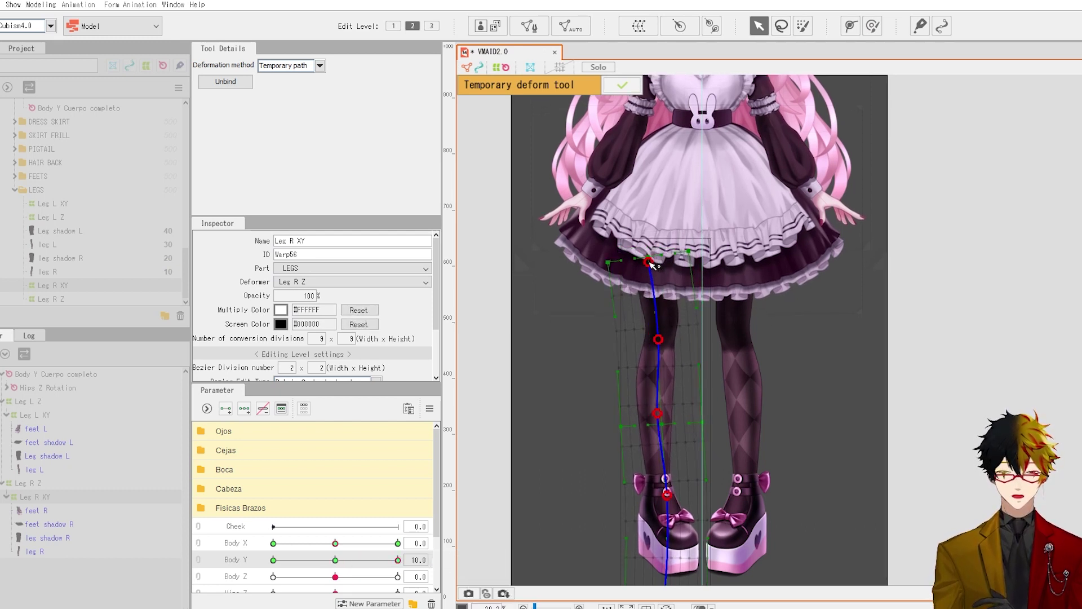
left_click_drag(658, 339, 655, 340)
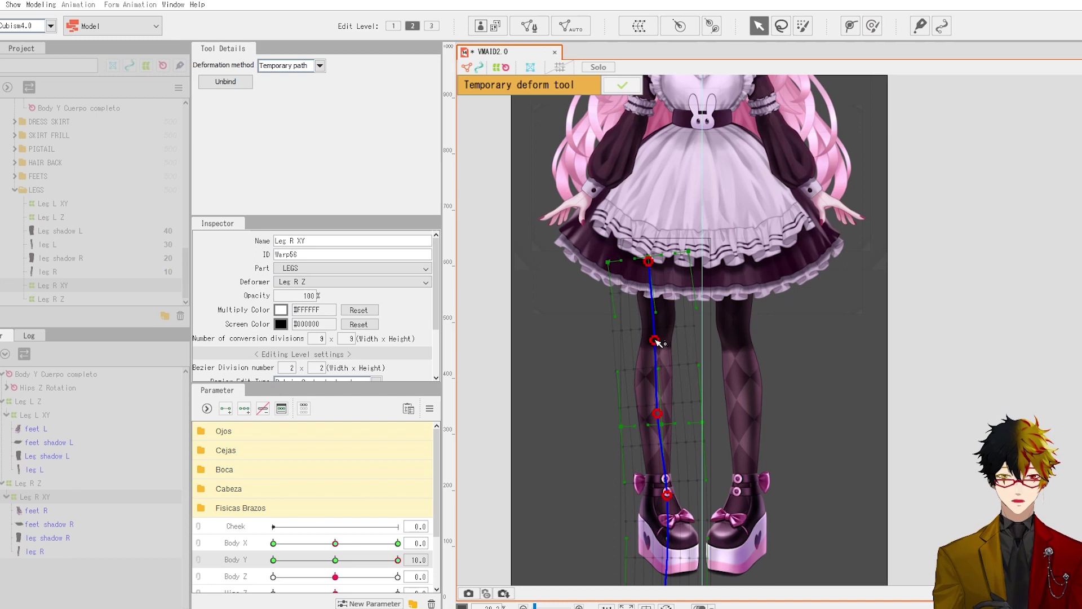
left_click_drag(341, 561, 435, 561)
left_click(477, 559)
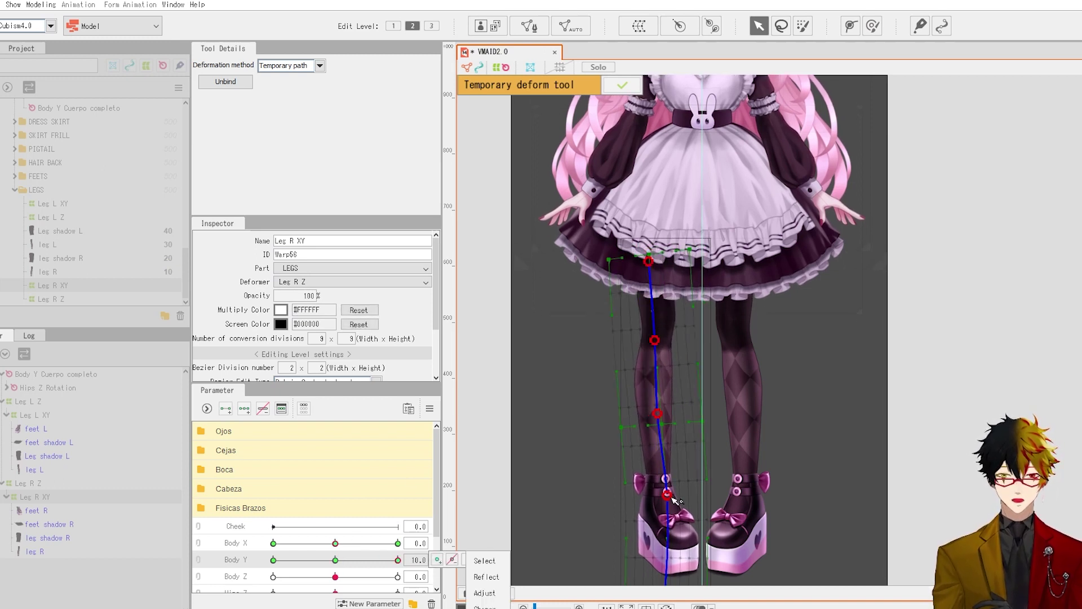
left_click_drag(337, 559, 448, 568)
left_click(628, 89)
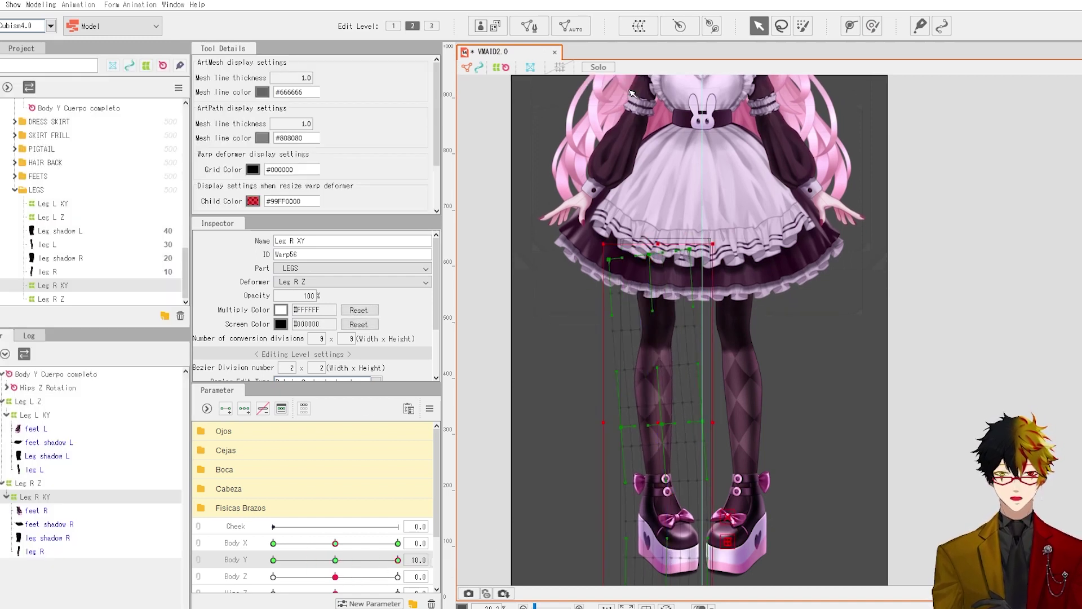
- Start a temporary path deformation on Leg L XY and lay path points from the sole up to the thigh
left_click(40, 415)
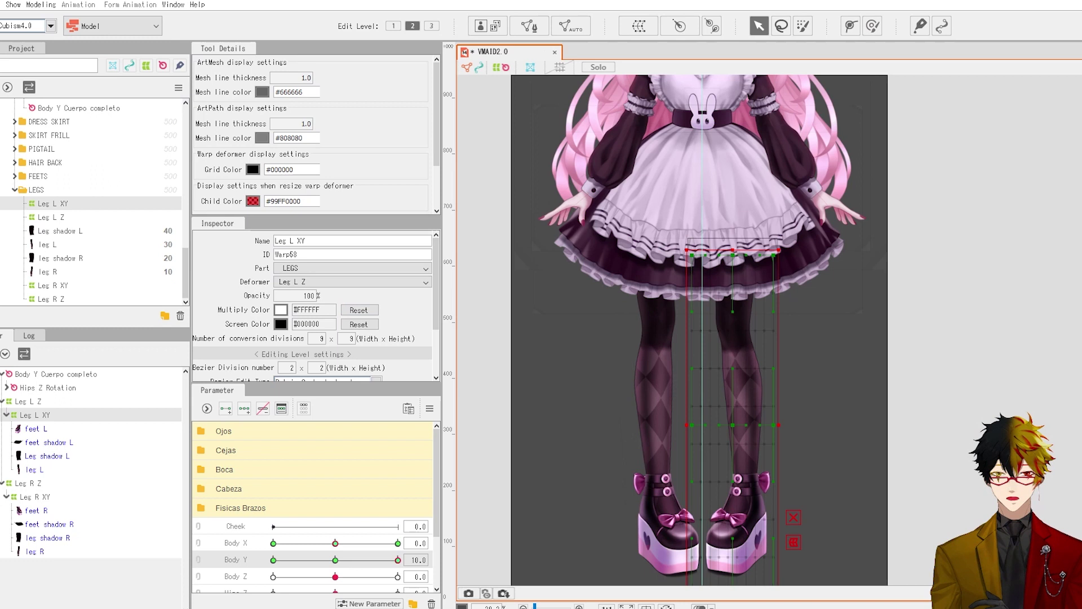
left_click(42, 5)
mouse_move(164, 128)
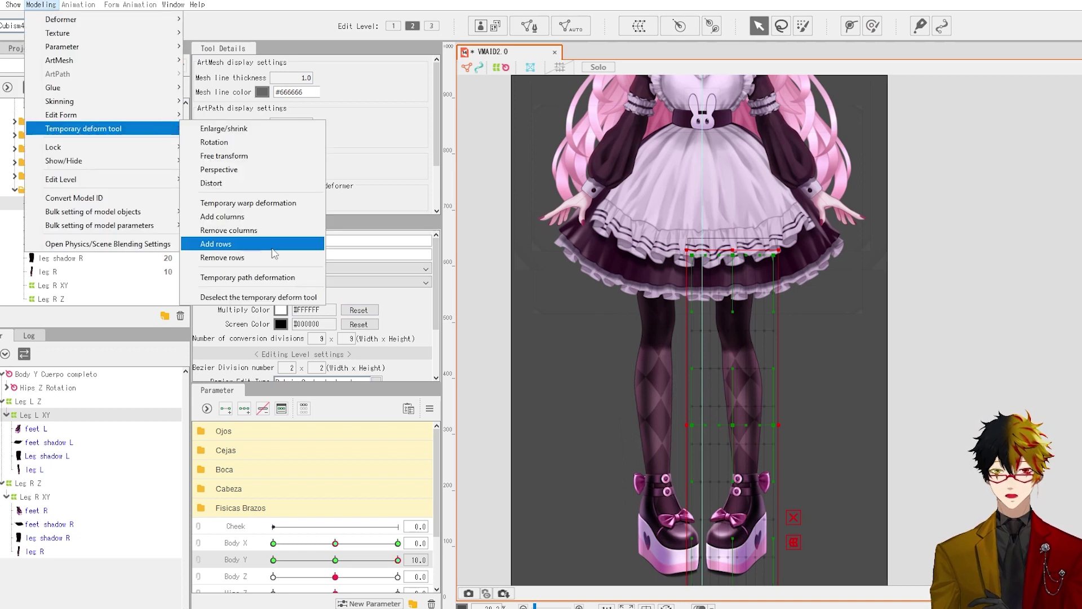
left_click(280, 278)
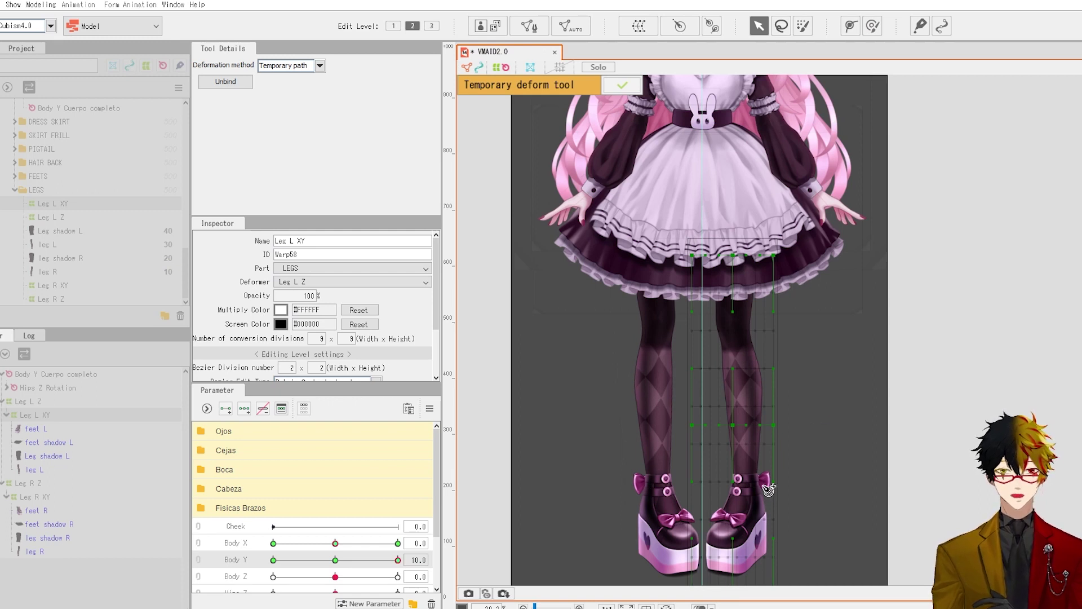
scroll(769, 493, "up", 2)
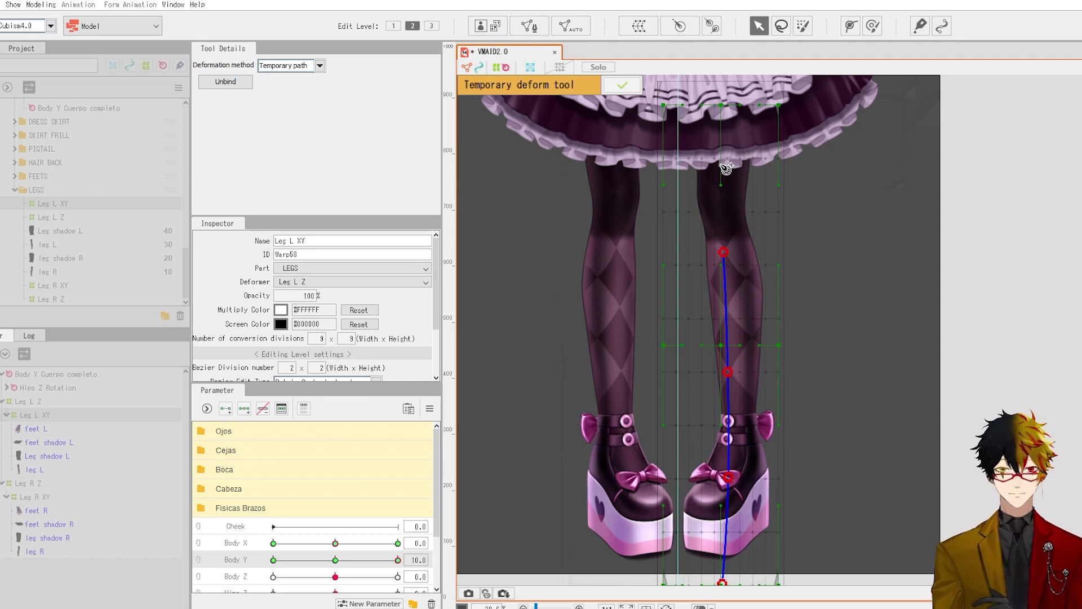
left_click(721, 110)
scroll(724, 152, "down", 2)
scroll(699, 262, "up", 2)
- Bend the upper thigh, skirt hem, knee and shin points of the Leg L XY path outward at Body Y 10, and check the leg's movement
left_click_drag(724, 145, 715, 236)
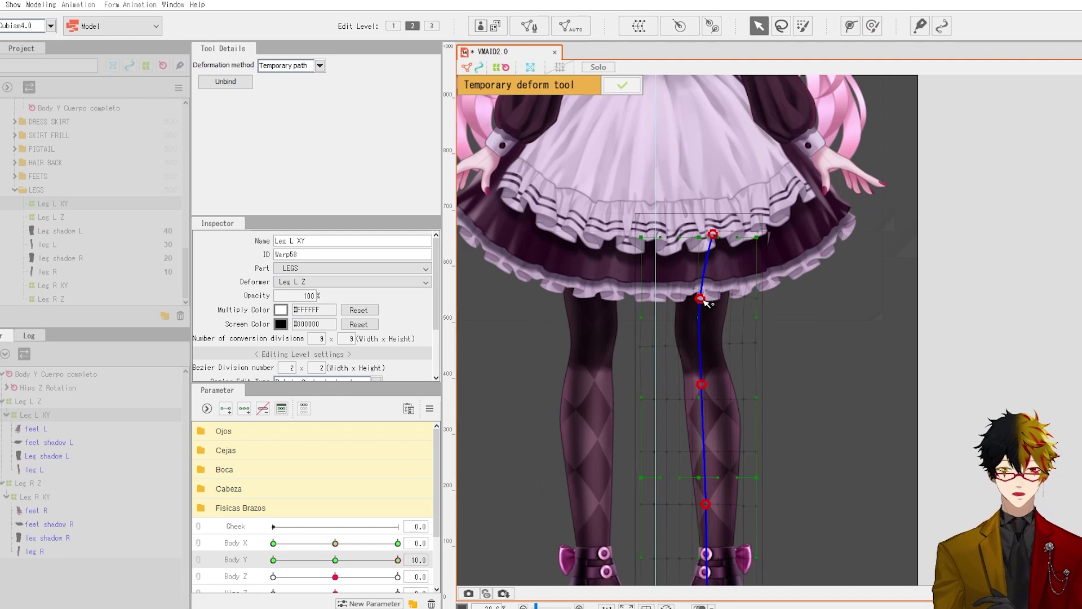
left_click_drag(700, 299, 715, 291)
left_click_drag(701, 385, 714, 382)
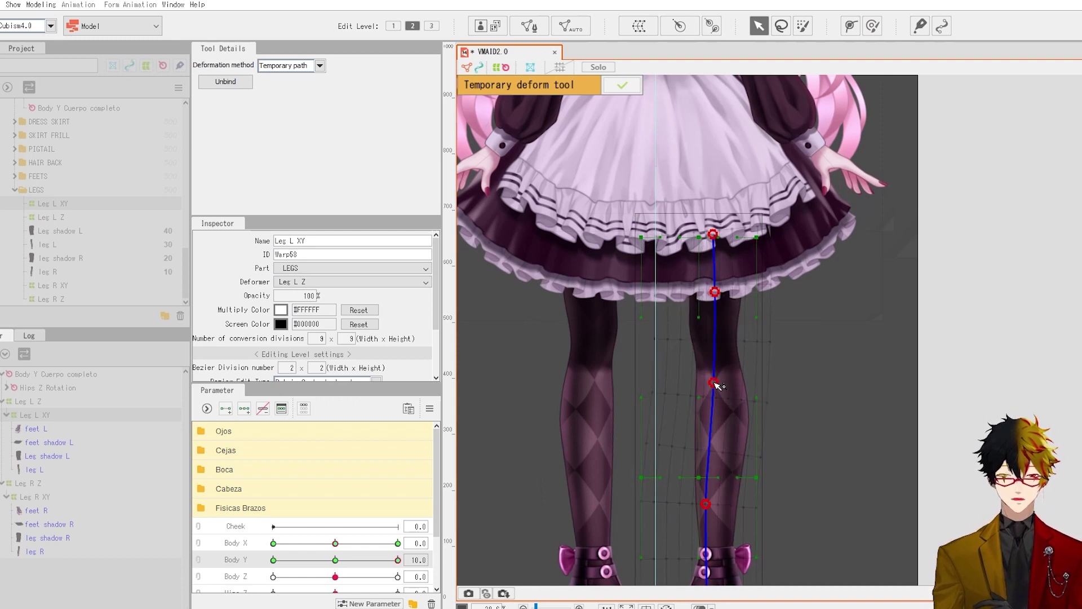
left_click_drag(714, 425, 709, 393)
left_click_drag(703, 467, 694, 444)
scroll(710, 470, "down", 4)
scroll(694, 444, "up", 2)
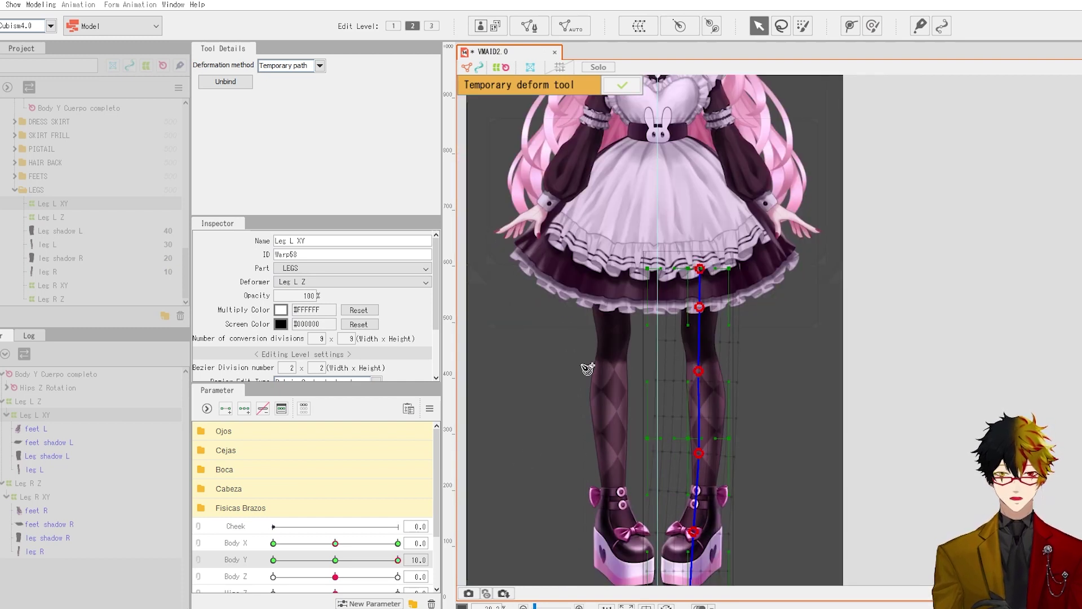
left_click_drag(341, 563, 440, 568)
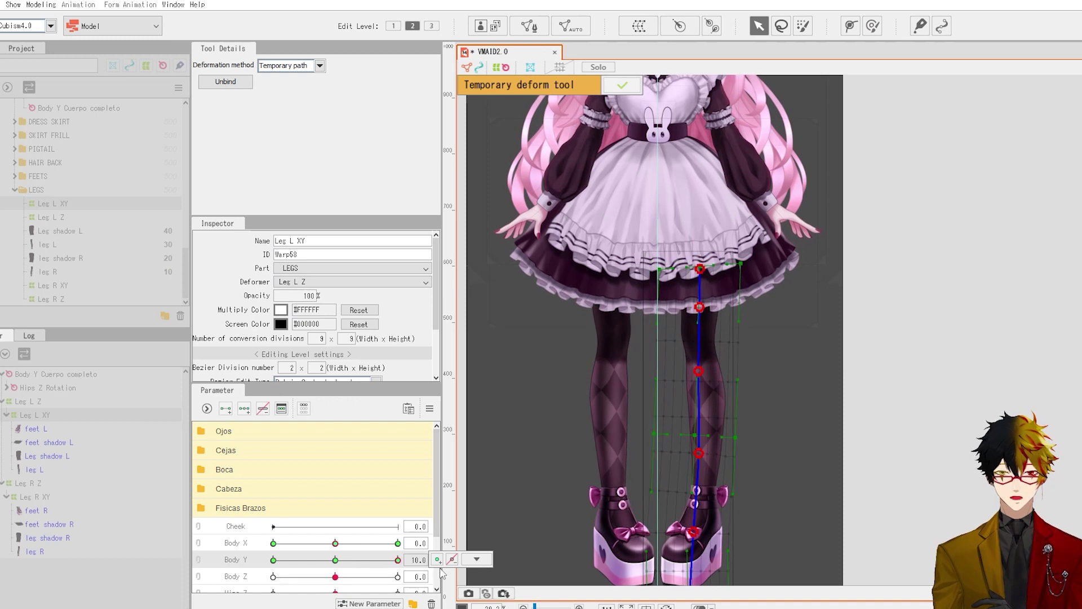
- Move the uppermost point of the Leg L XY path inward, check it across Body Y, and apply the temporary deformation
scroll(698, 270, "up", 3)
left_click(693, 268)
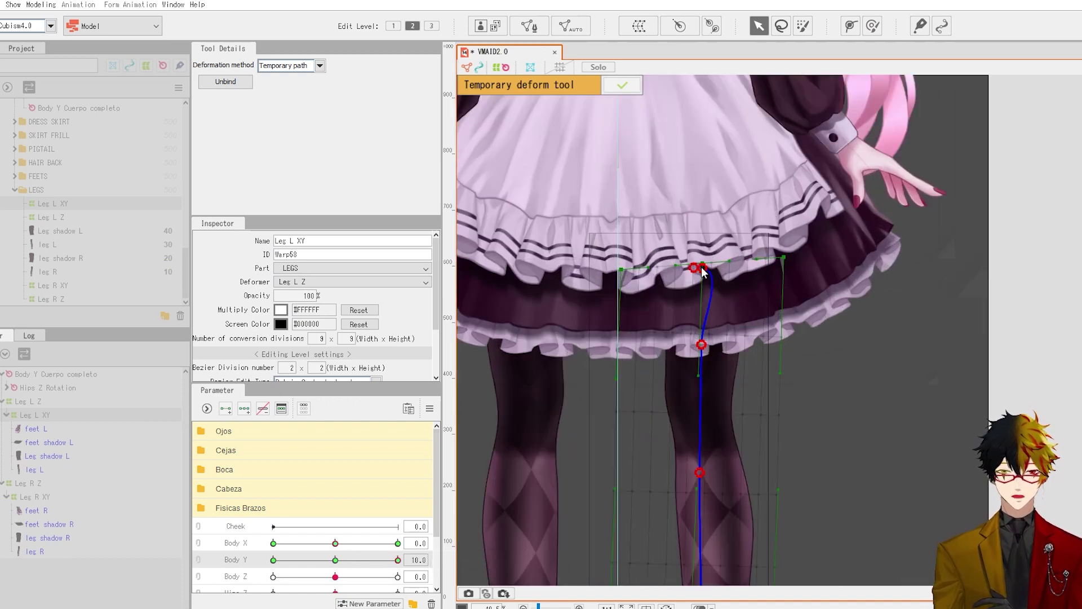
left_click_drag(704, 271, 689, 270)
scroll(690, 271, "down", 2)
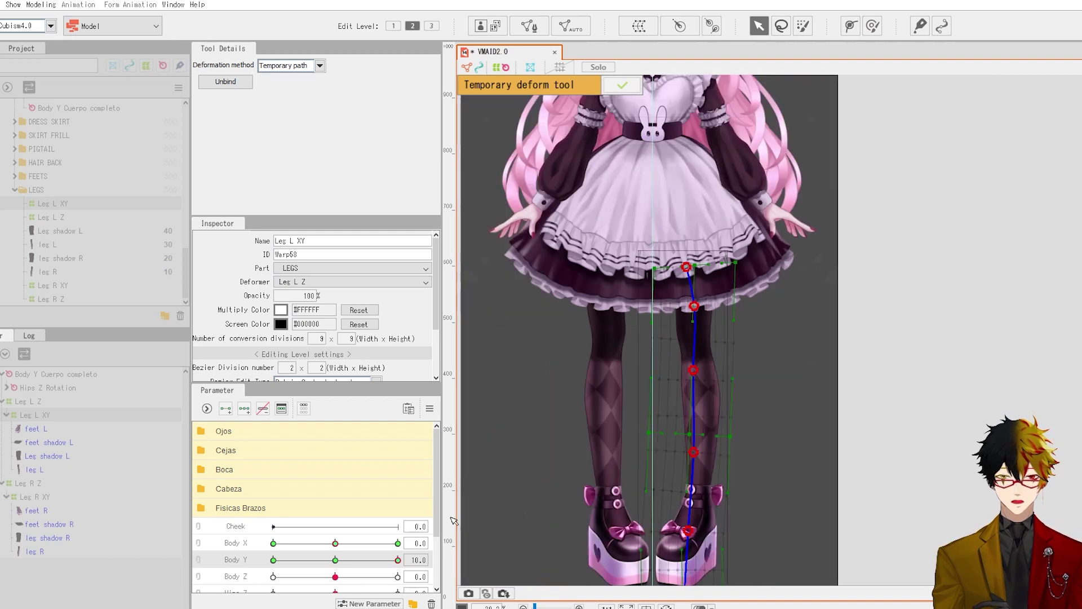
left_click_drag(335, 559, 446, 563)
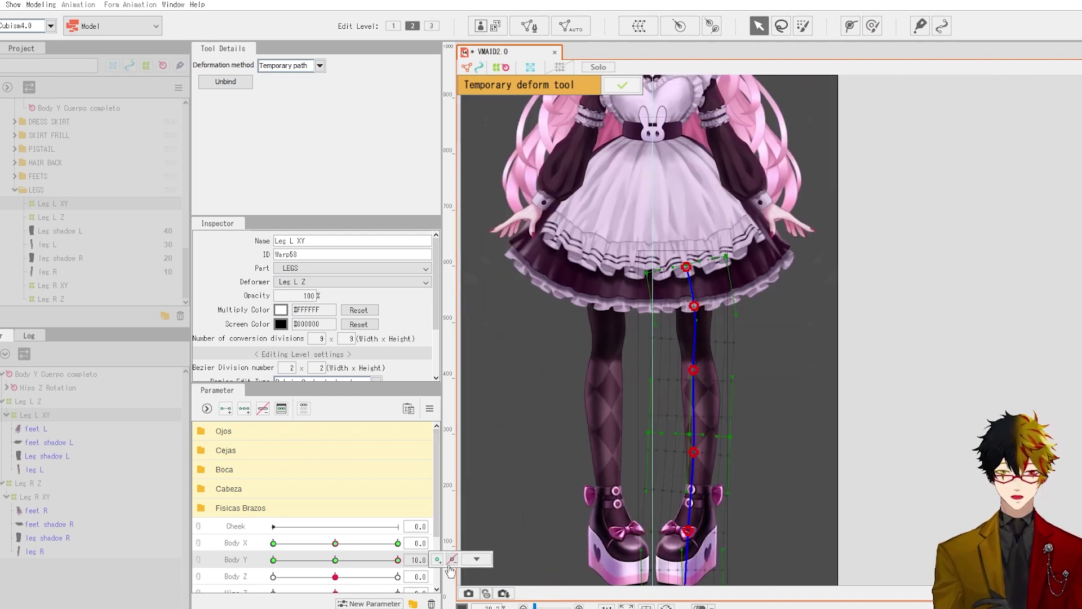
left_click(622, 84)
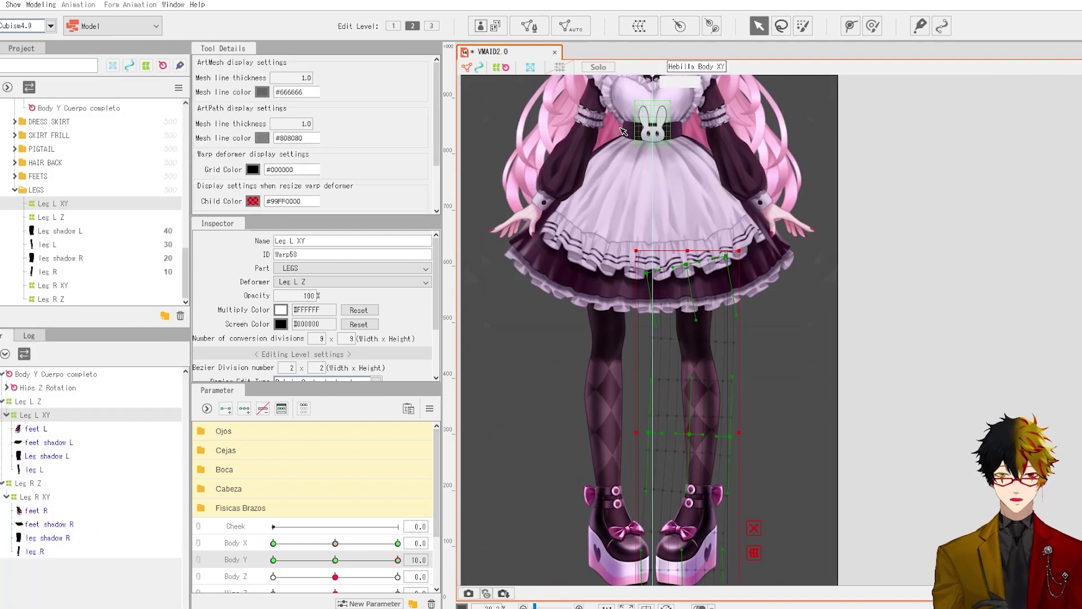
- Try to move the upper outer corner point of Leg R XY inward at Body Y 10
left_click(605, 318)
left_click(41, 496)
scroll(566, 264, "up", 2)
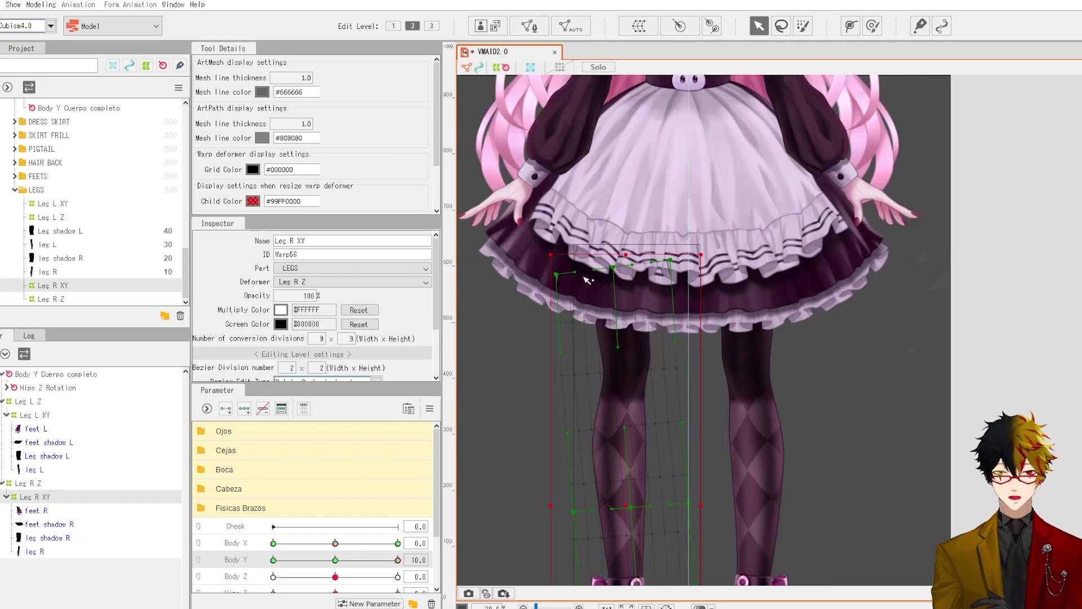
left_click_drag(555, 276, 568, 274)
key("ctrl+z")
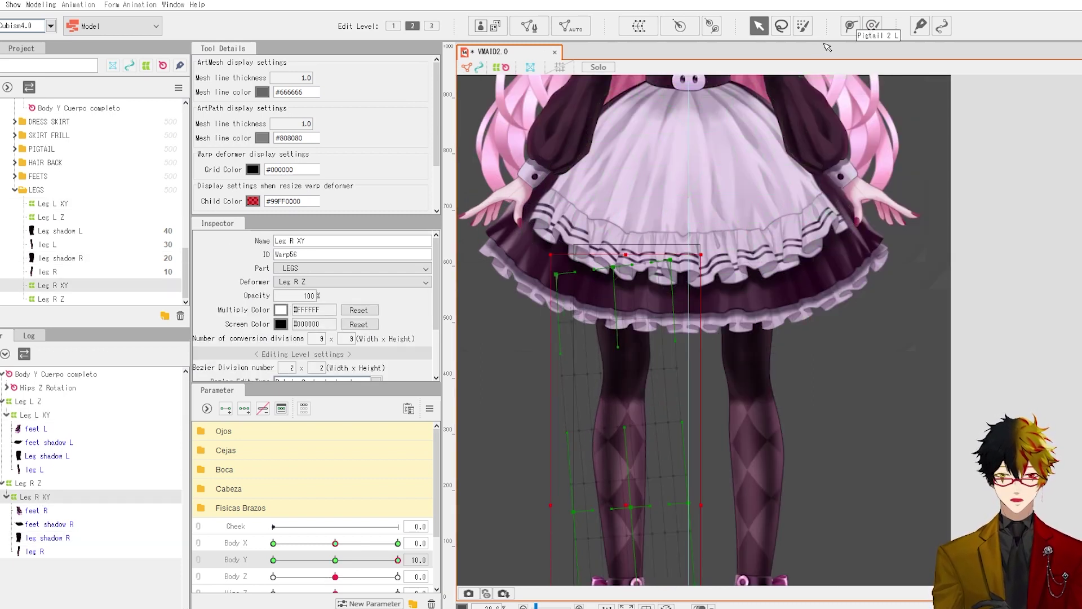
- Switch to the deform brush on Leg R XY and check the leg's movement across Body Y
left_click(878, 25)
key("b")
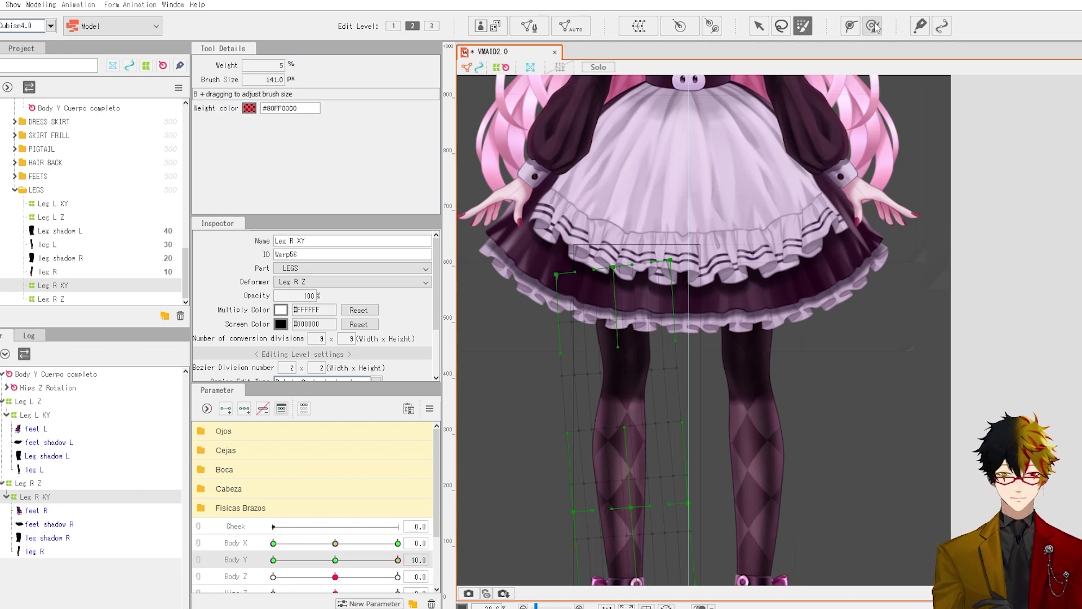
left_click(881, 27)
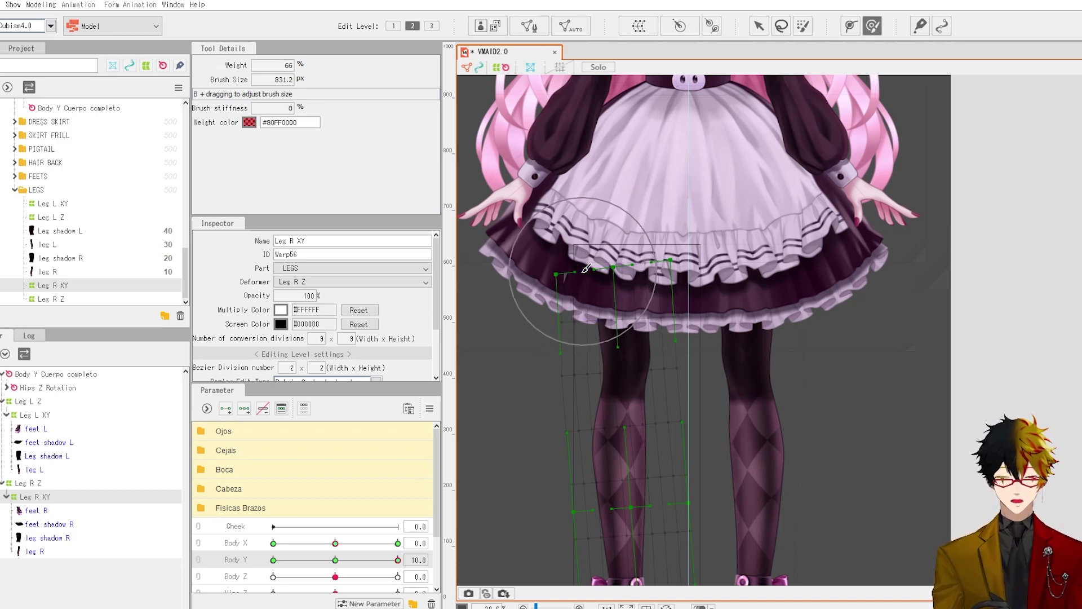
scroll(586, 270, "down", 2)
left_click(338, 560)
left_click_drag(340, 561, 431, 564)
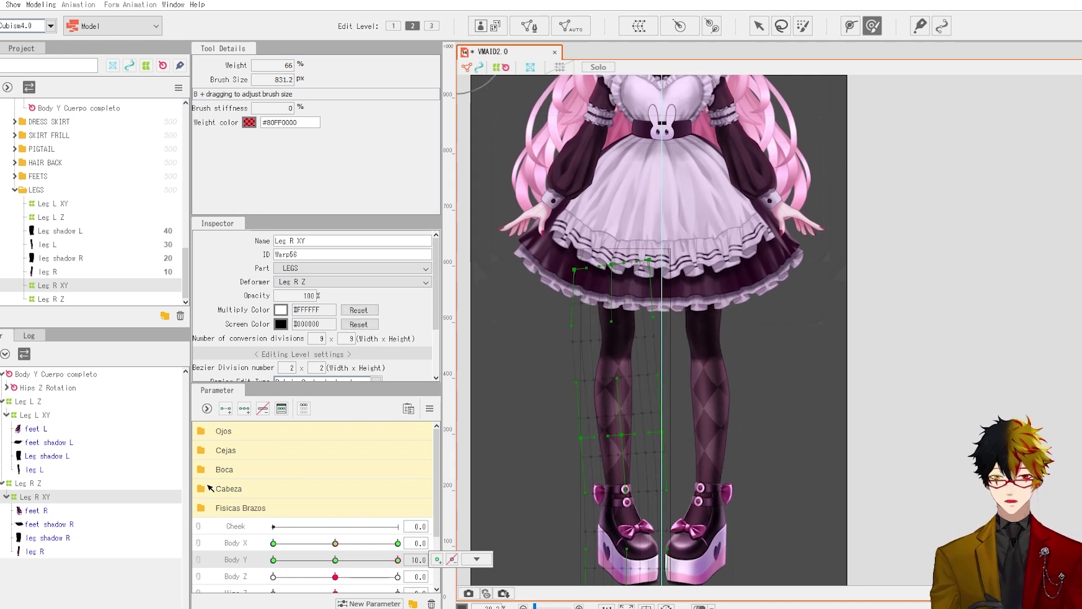
- Copy the foot points of Leg R XY at Body Y 0 and paste their positions at Body Y 10
scroll(515, 273, "down", 2)
scroll(579, 241, "up", 5)
left_click(756, 32)
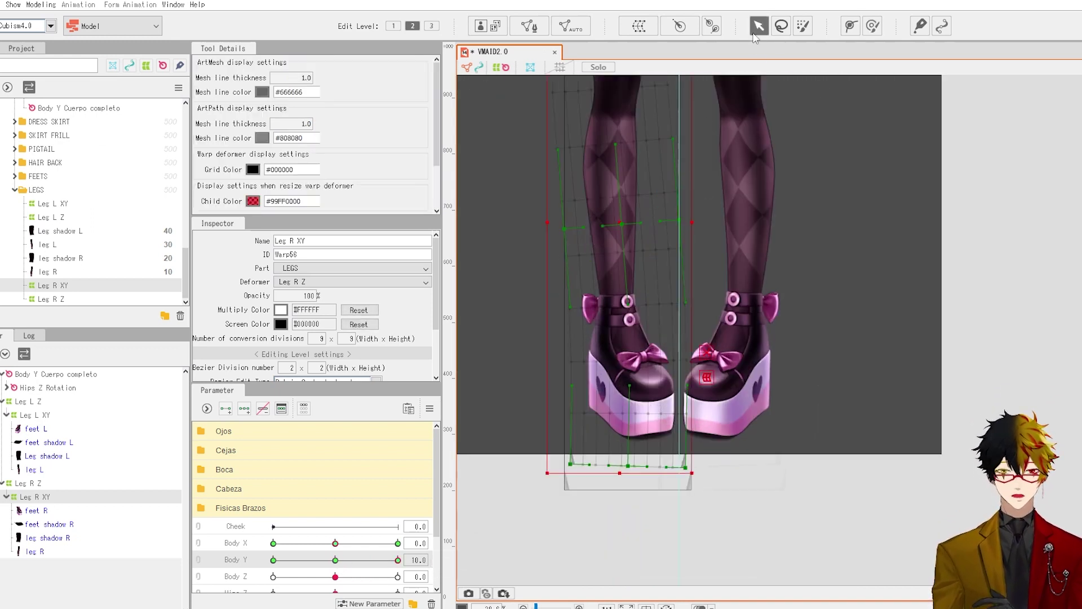
left_click_drag(518, 496, 727, 285)
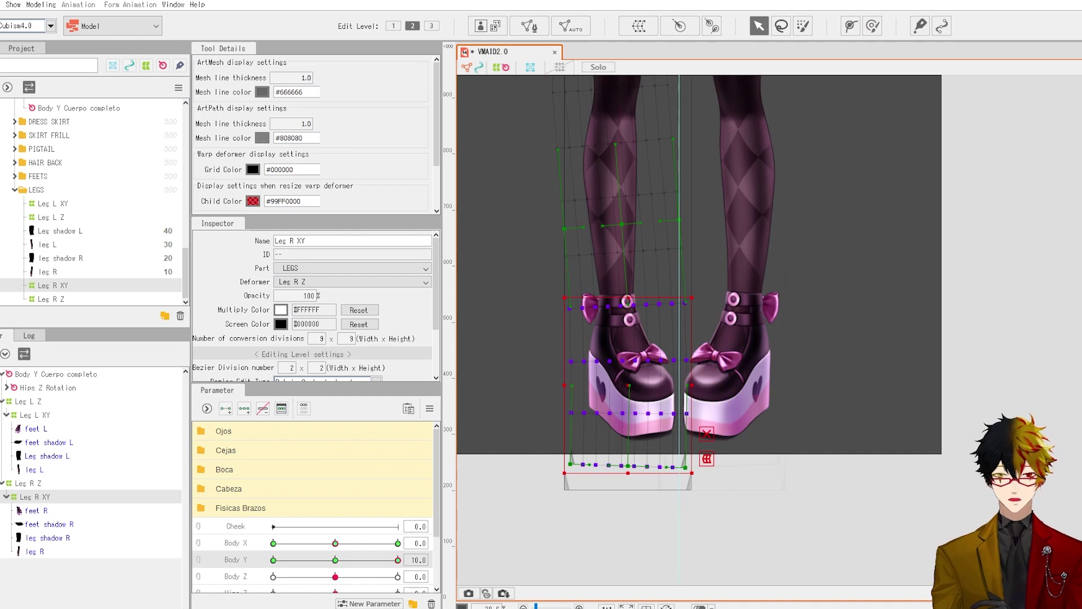
left_click(335, 559)
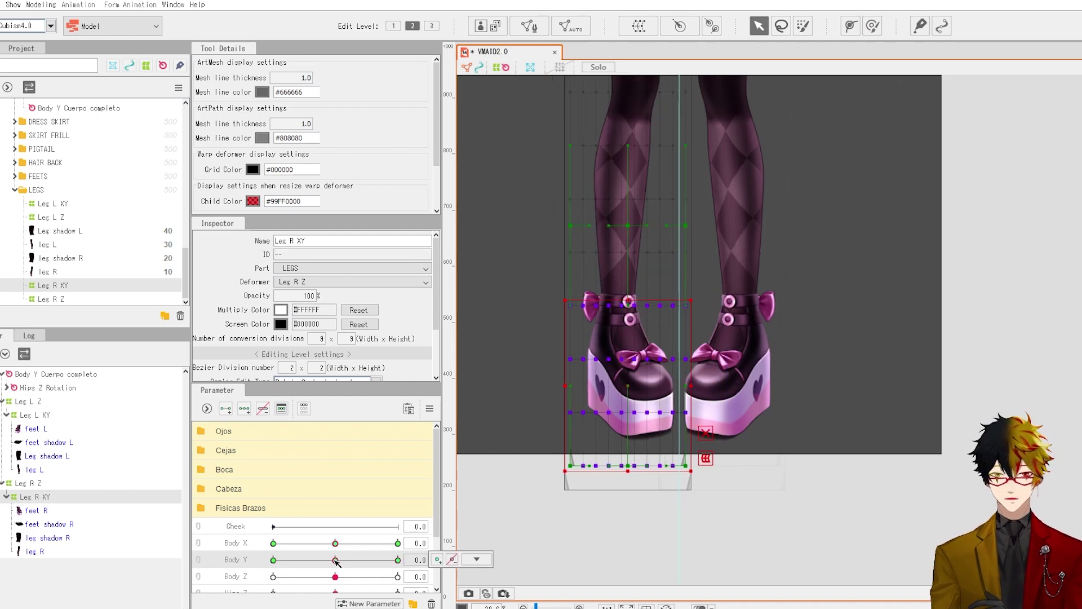
left_click_drag(539, 501, 735, 269)
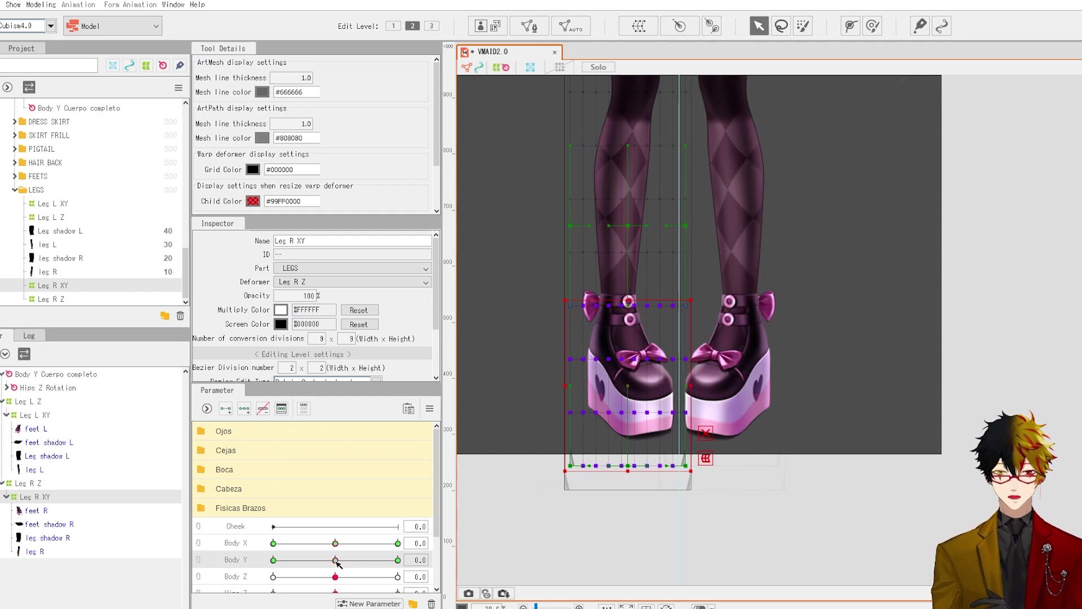
left_click(398, 559)
left_click(485, 560)
left_click(487, 560)
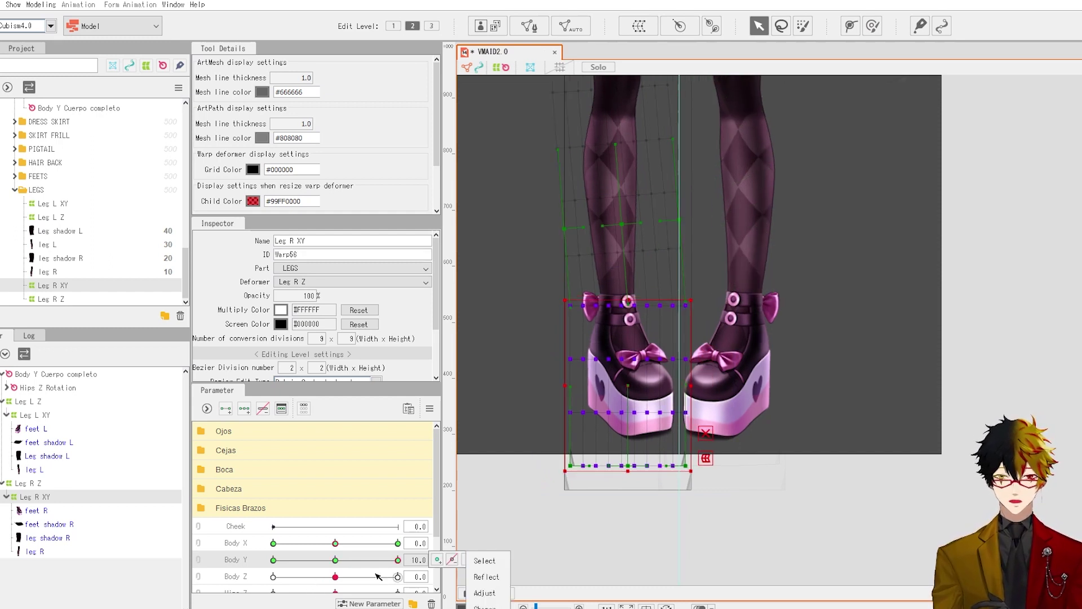
mouse_move(398, 559)
left_mouse_down()
mouse_move(340, 559)
mouse_move(398, 560)
left_mouse_up()
left_click(476, 559)
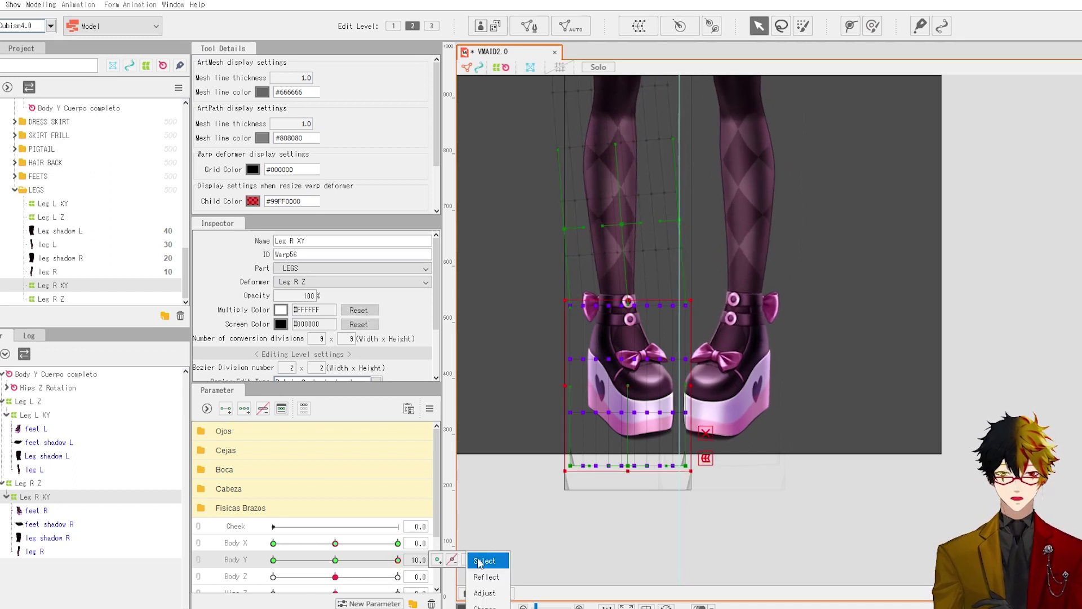
- Copy the foot points of Leg L XY at Body Y 0 and paste their positions at Body Y 10
left_click(335, 559)
left_click(44, 417)
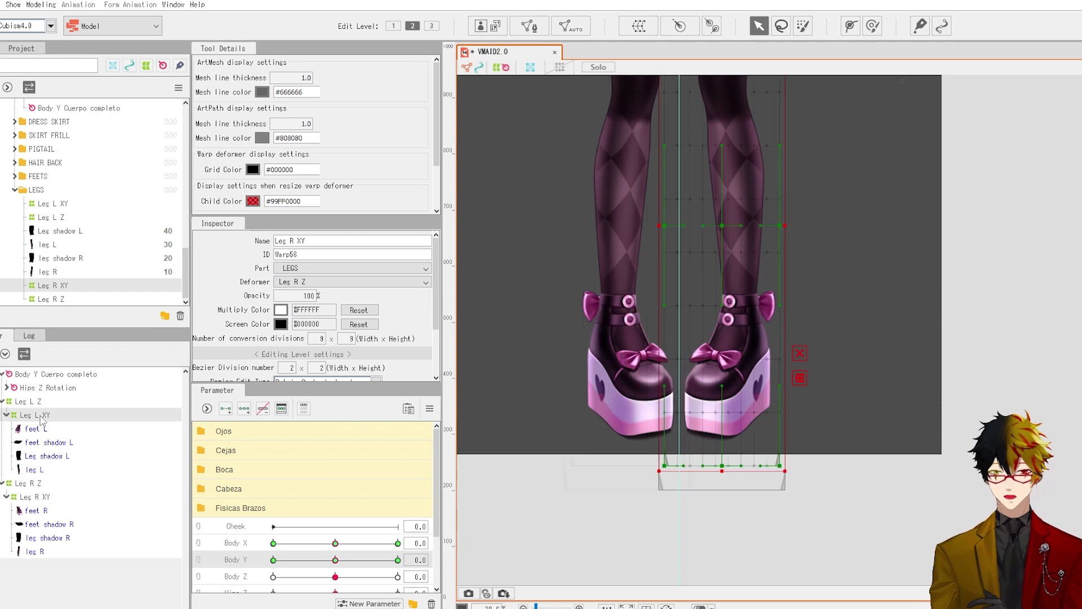
left_click_drag(602, 501, 879, 280)
left_click(397, 559)
left_click(464, 560)
key("ctrl+v")
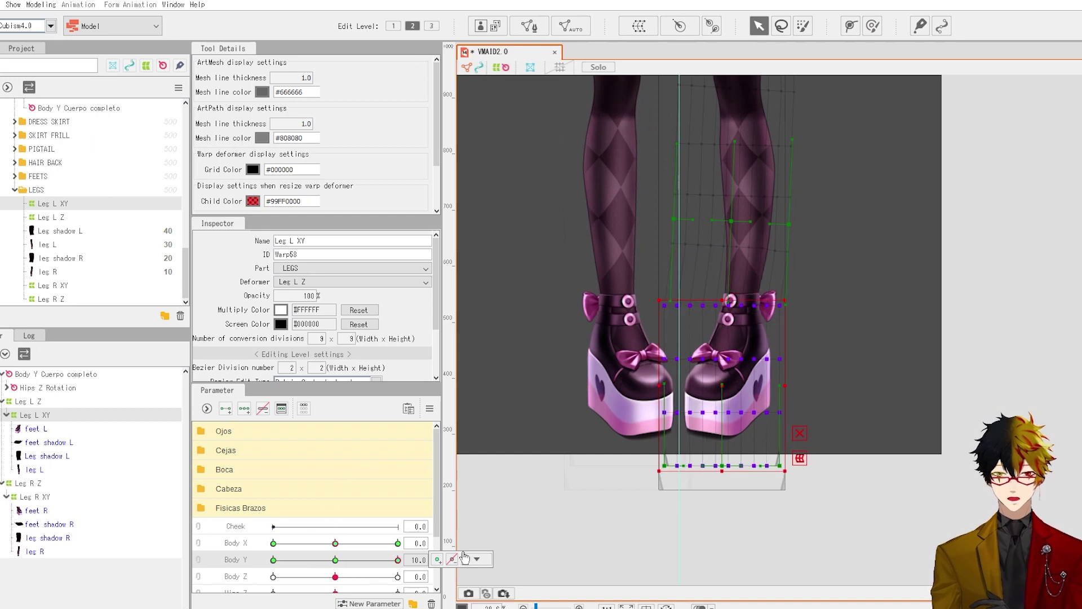
mouse_move(393, 562)
left_mouse_down()
mouse_move(331, 559)
mouse_move(399, 559)
left_mouse_up()
- Examine how both legs and the planted feet move between Body Y 0 and 10, near and at full-body view
scroll(776, 278, "down", 3)
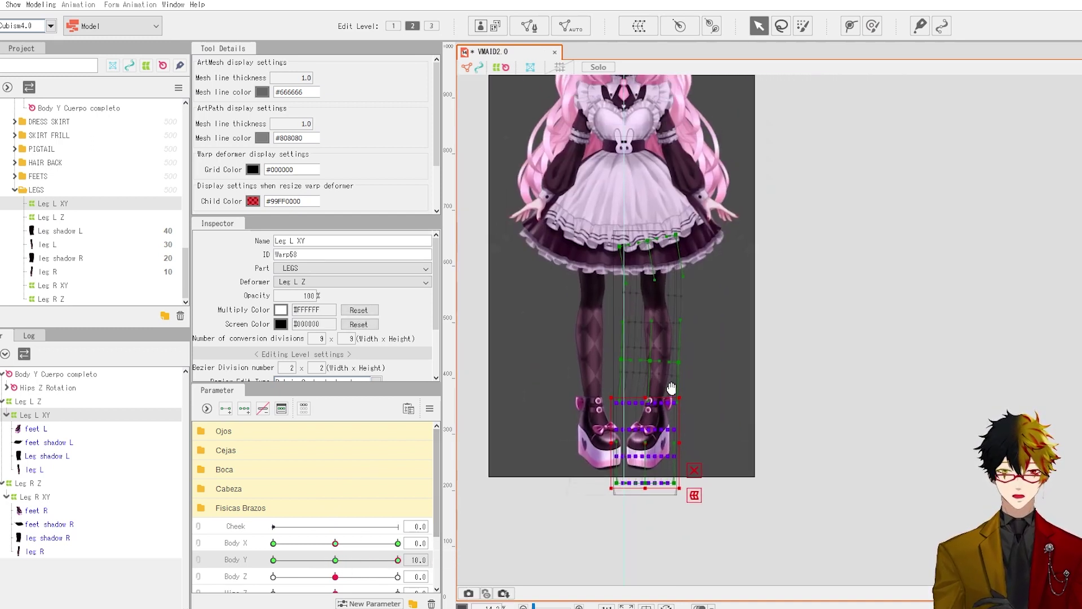
left_click_drag(339, 558, 394, 559)
left_click(476, 559)
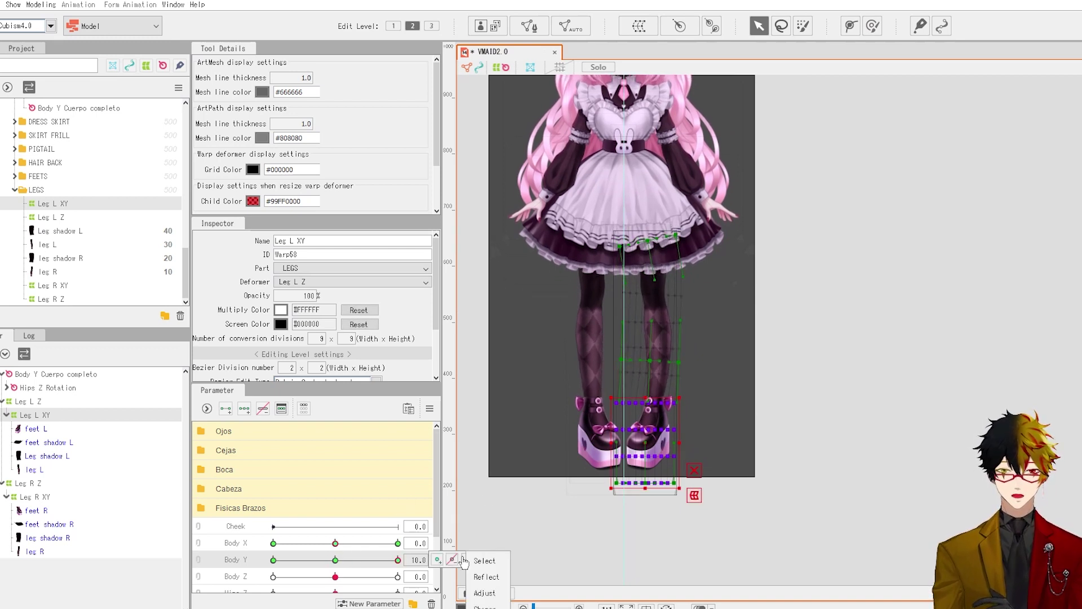
left_click(704, 299)
scroll(701, 297, "down", 2)
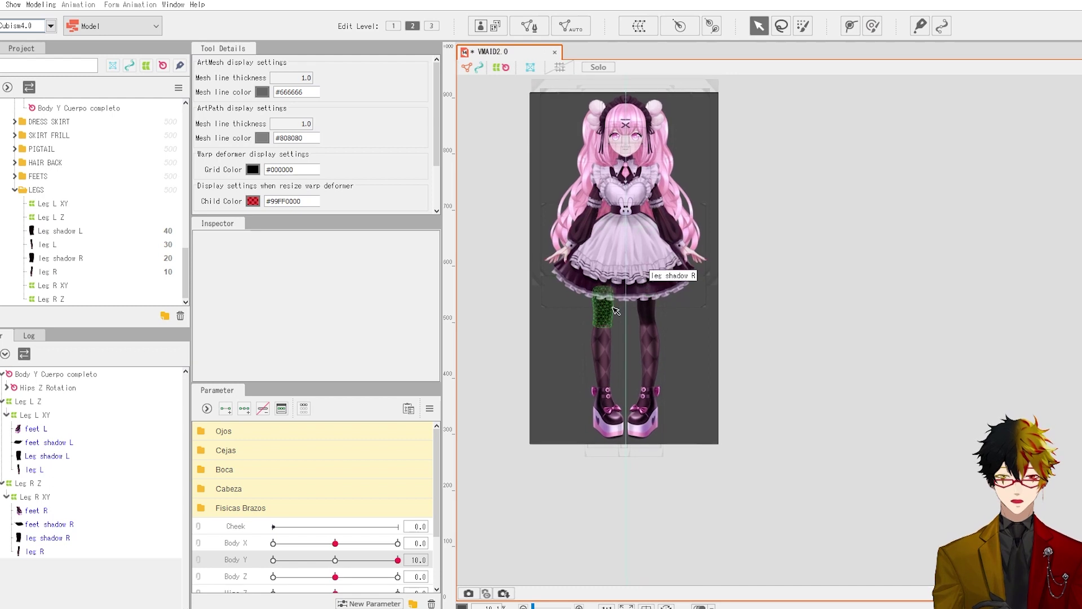
scroll(594, 299, "up", 4)
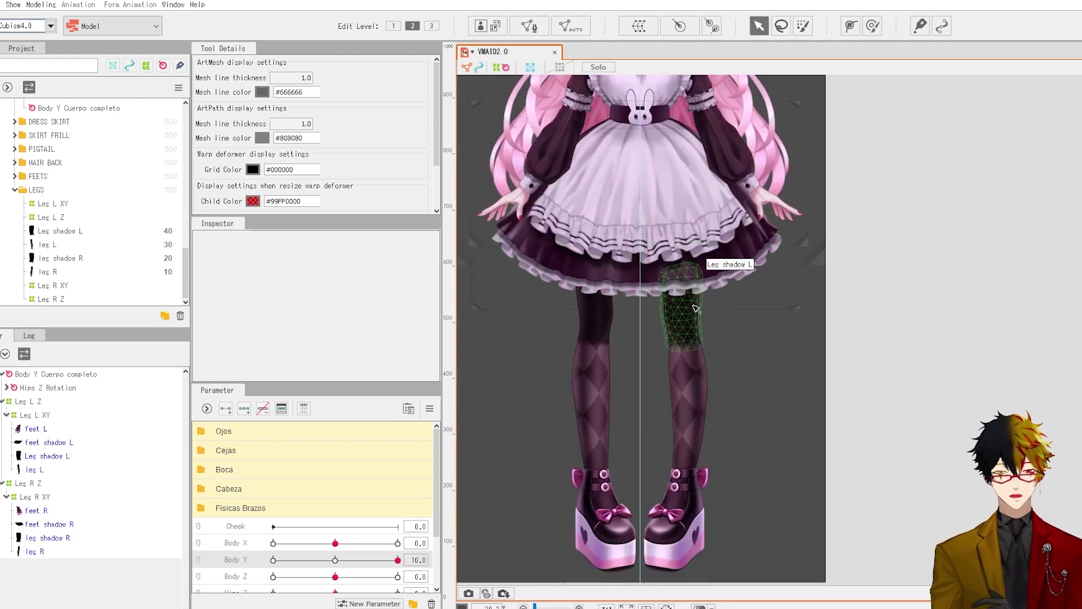
left_click_drag(335, 560, 451, 545)
scroll(666, 339, "down", 5)
scroll(668, 339, "up", 3)
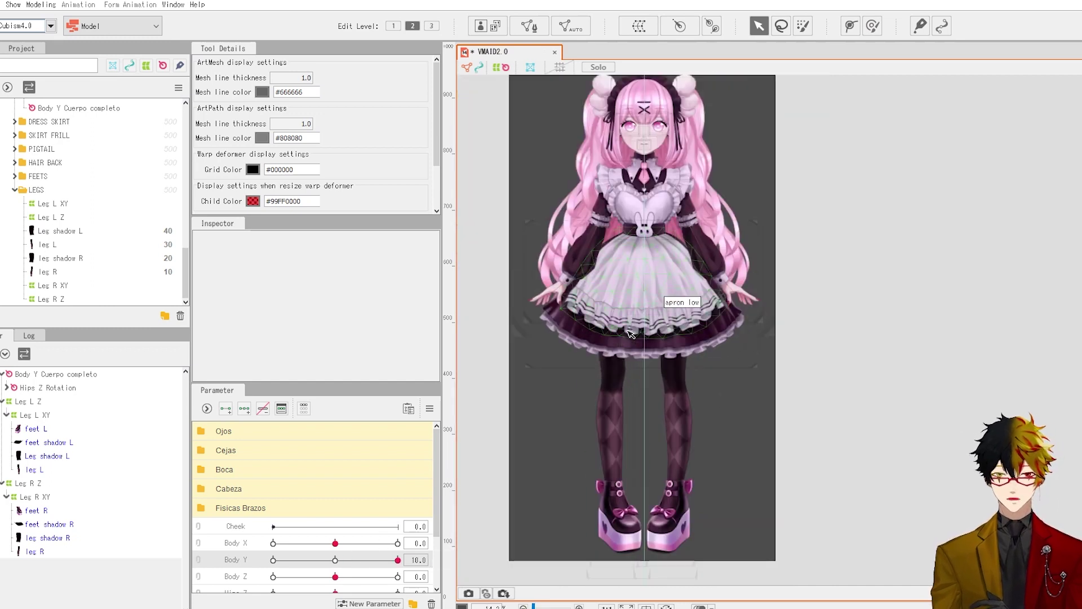
scroll(631, 344, "up", 2)
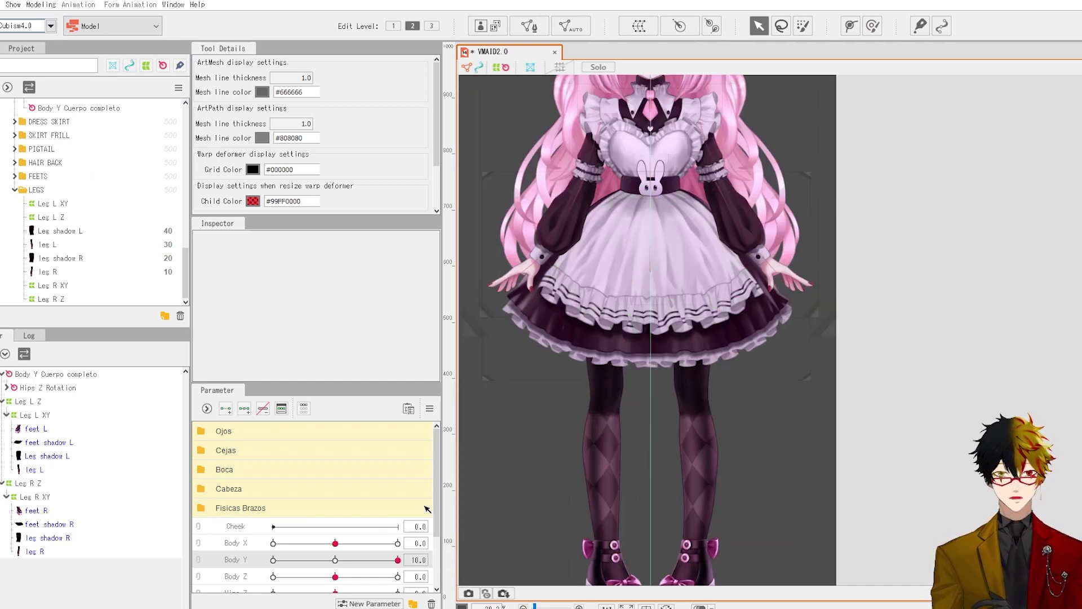
left_click(335, 560)
left_click(398, 560)
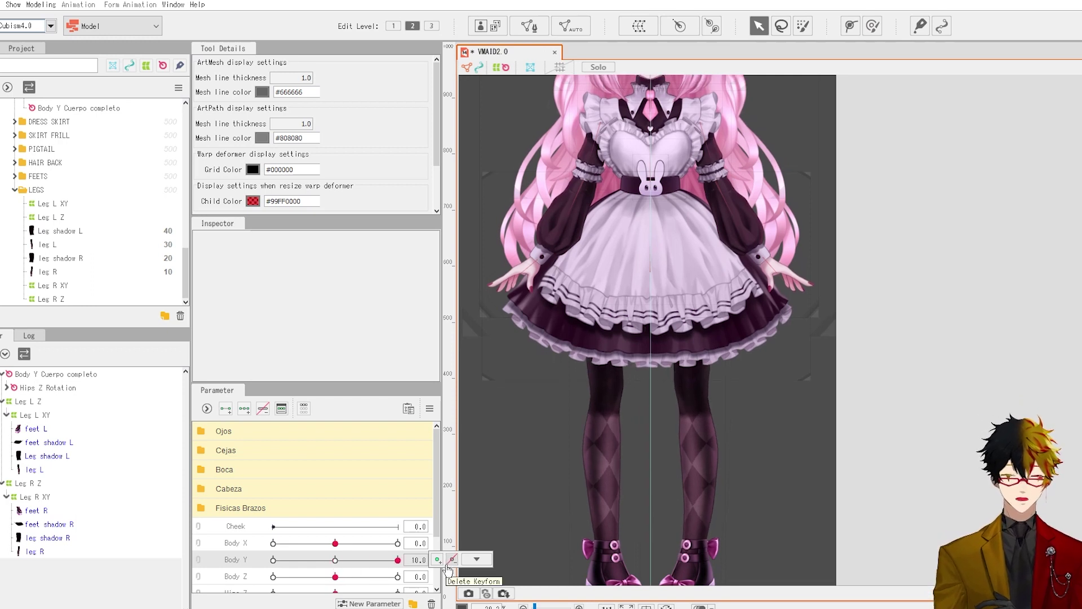
left_click(335, 559)
scroll(850, 237, "down", 3)
scroll(783, 434, "up", 5)
- Raise the Leg L XY row of points across the shoe bow slightly at Body Y 10, lifting its outer points further
left_click(738, 374)
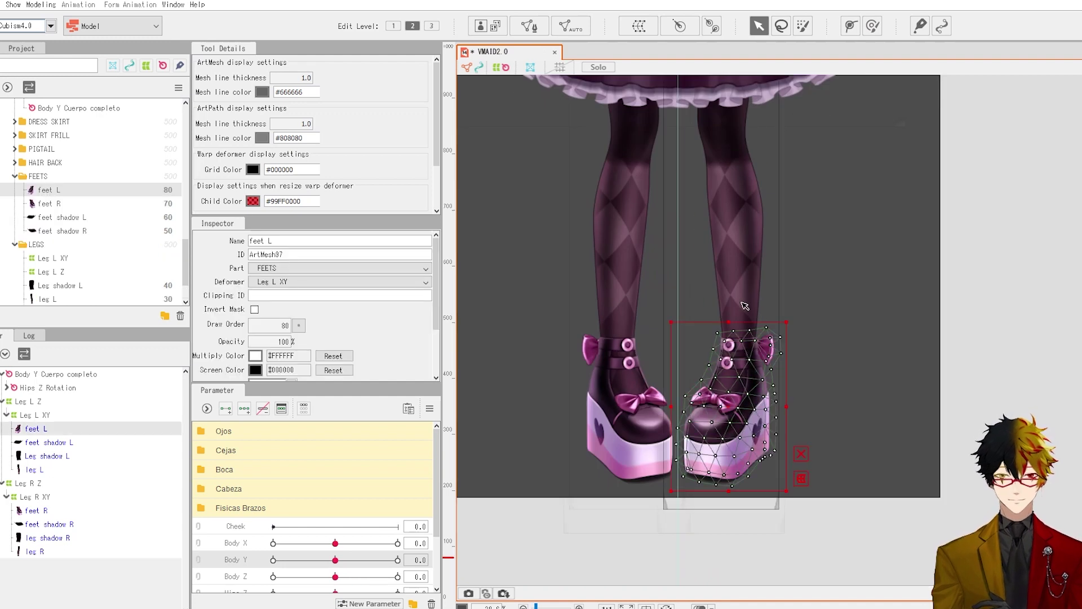
left_click(45, 417)
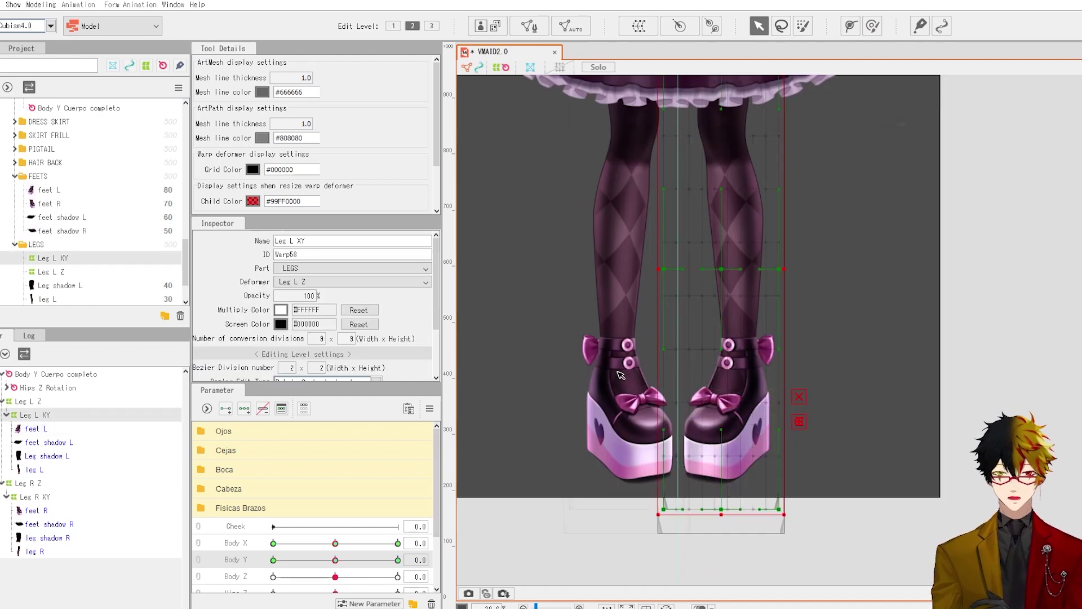
scroll(618, 451, "down", 2)
scroll(618, 451, "up", 3)
left_click_drag(342, 559, 398, 560)
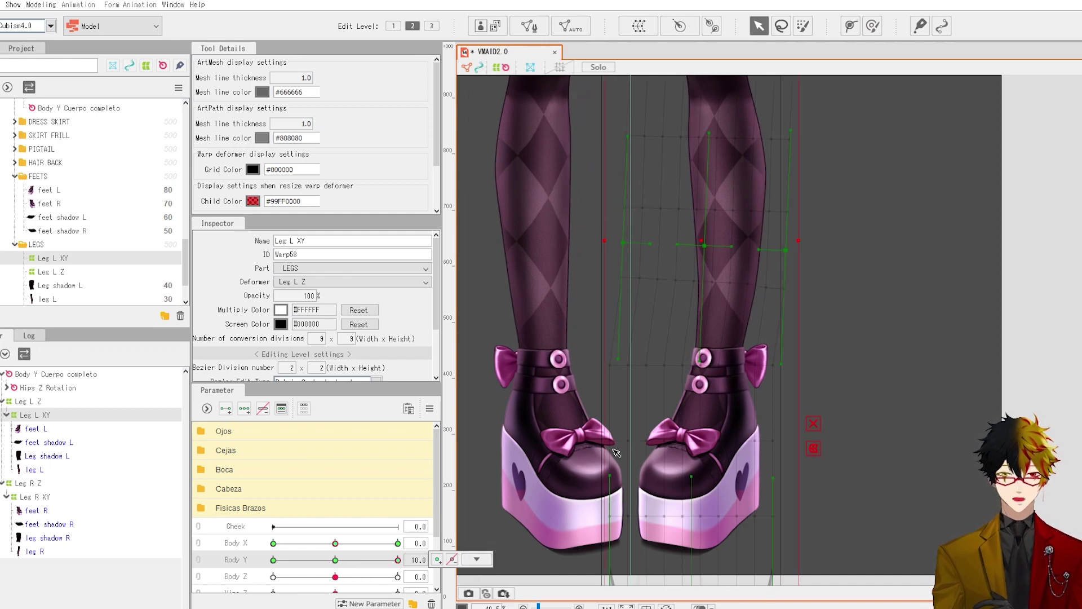
left_click_drag(755, 424, 851, 402)
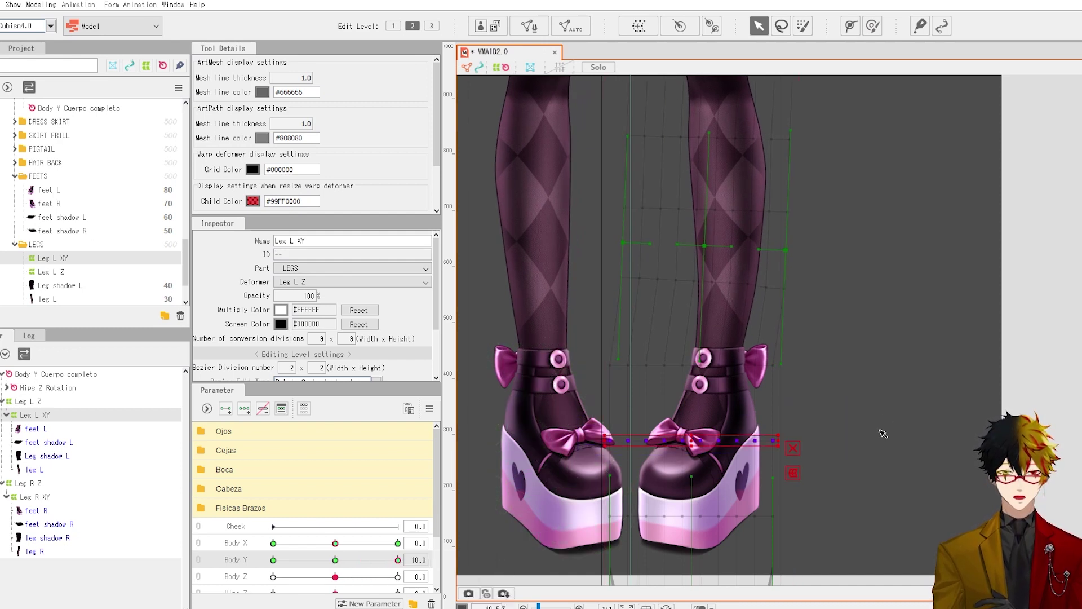
left_click_drag(702, 440, 704, 429)
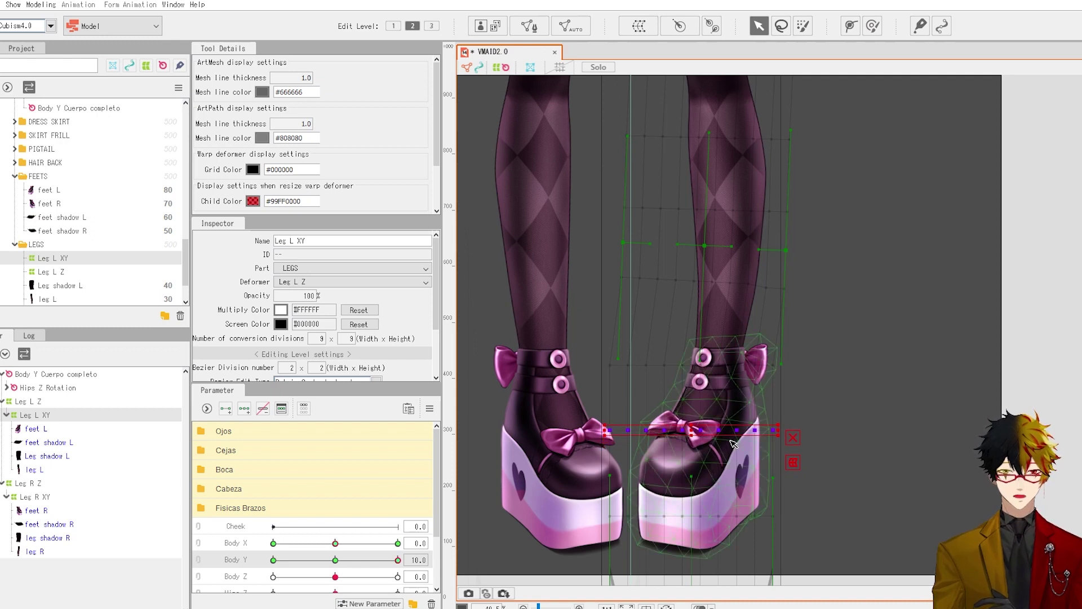
left_click(754, 428)
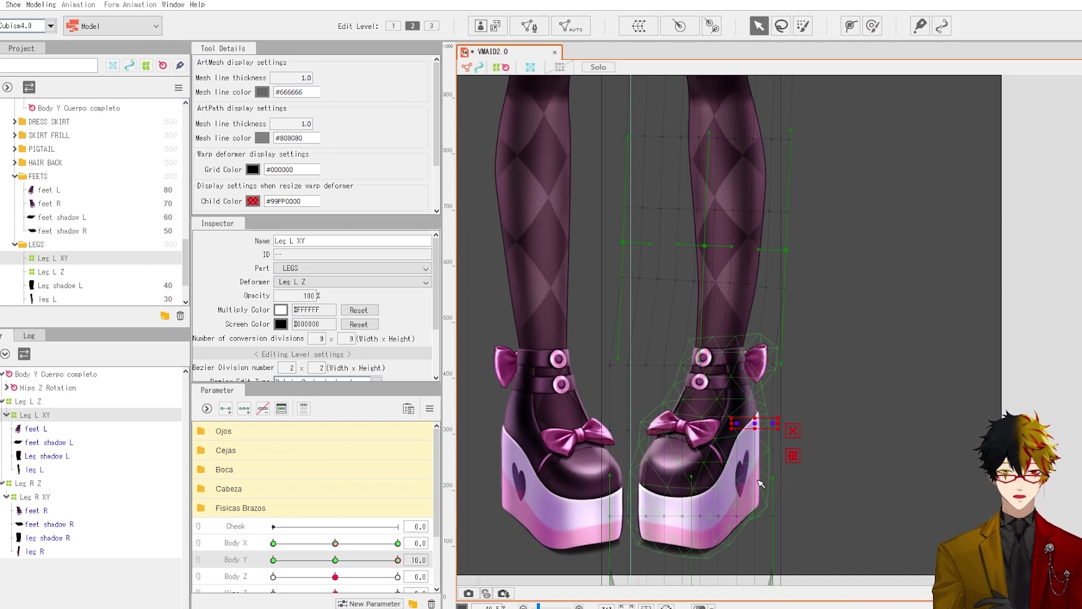
- Raise the two outermost points of the Leg L XY row crossing the shoe sole at Body Y 10, and check the movement
scroll(744, 365, "down", 2)
scroll(732, 485, "up", 2)
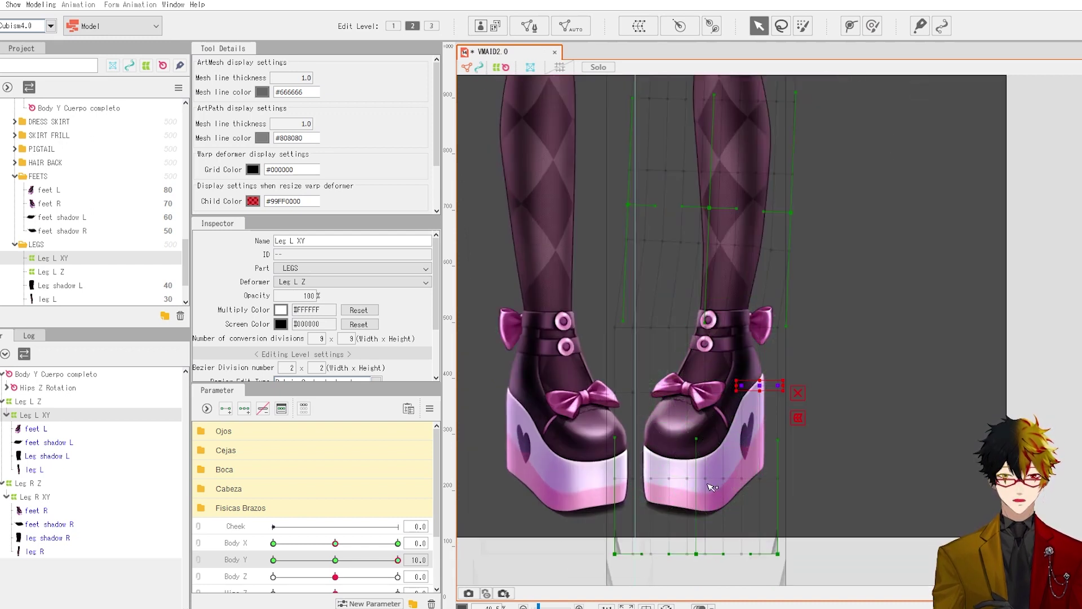
left_click_drag(719, 482, 800, 465)
key("ctrl+z")
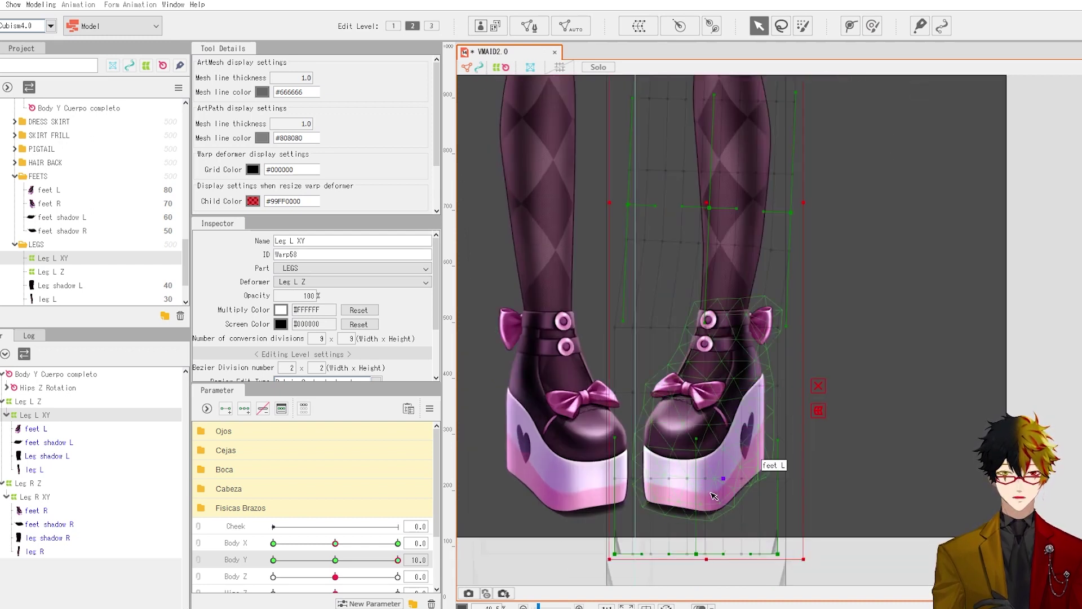
left_click_drag(717, 492, 794, 450)
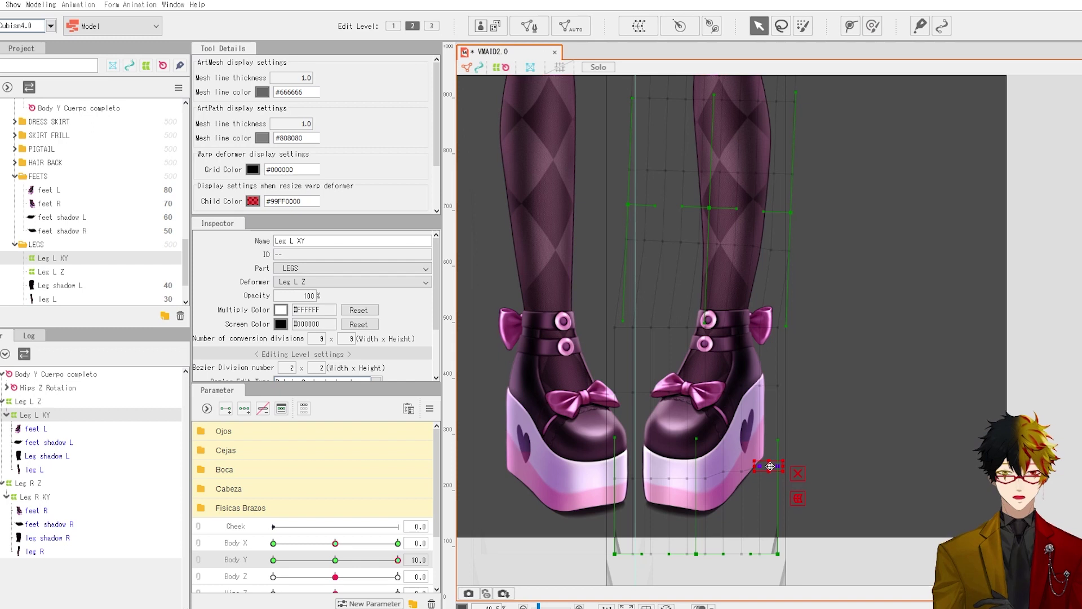
mouse_move(434, 551)
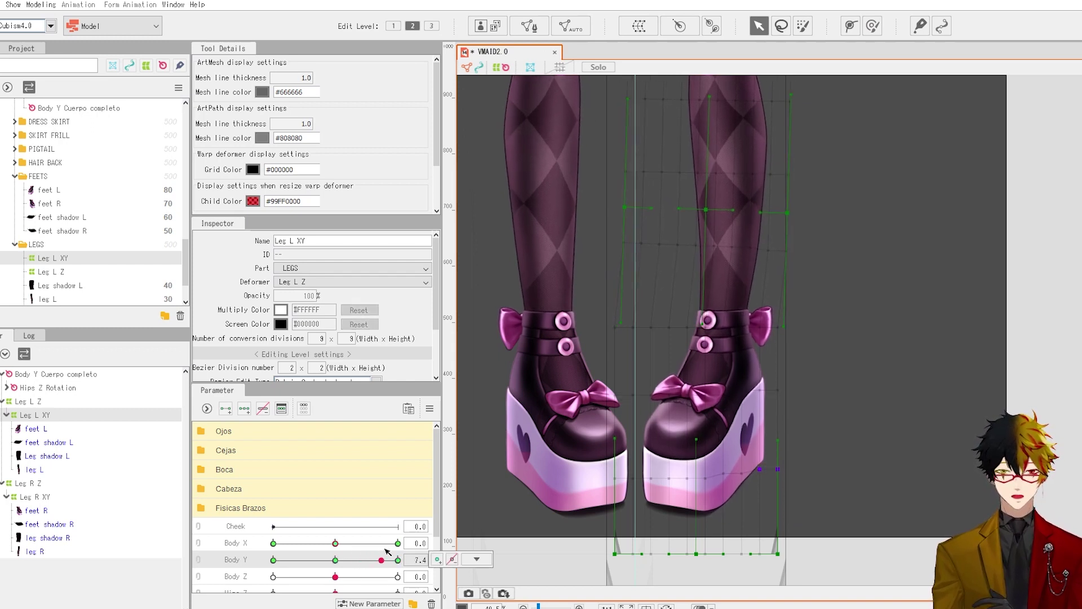
- Raise the ankle row of Leg L XY points slightly at Body Y 10 and check the foot's movement across Body Y
left_click_drag(598, 333, 765, 325)
left_click_drag(820, 302, 819, 303)
left_click_drag(698, 326, 699, 317)
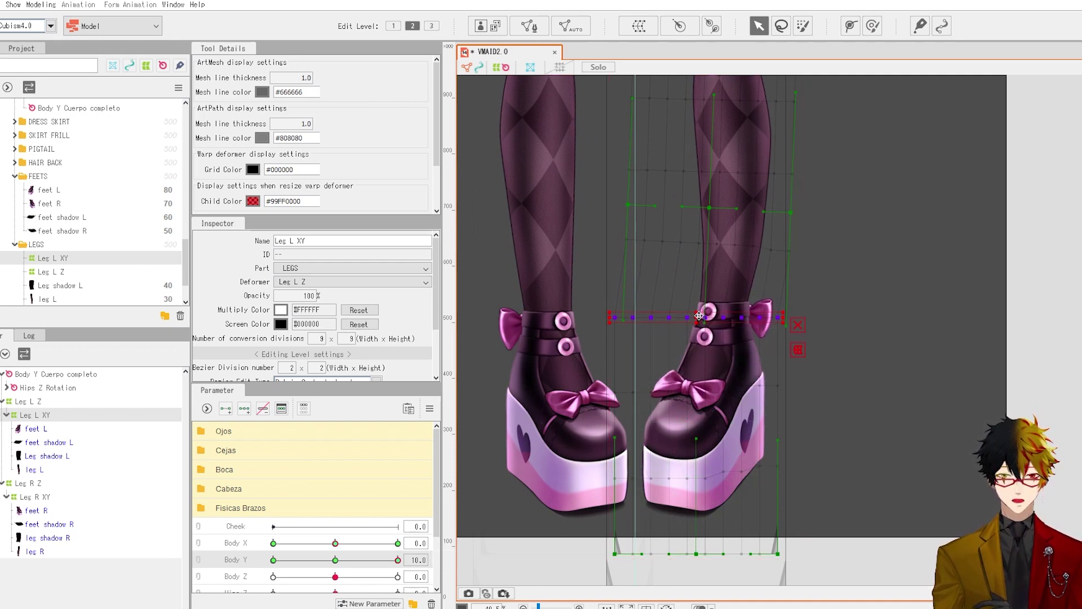
left_click(883, 328)
scroll(857, 357, "down", 3)
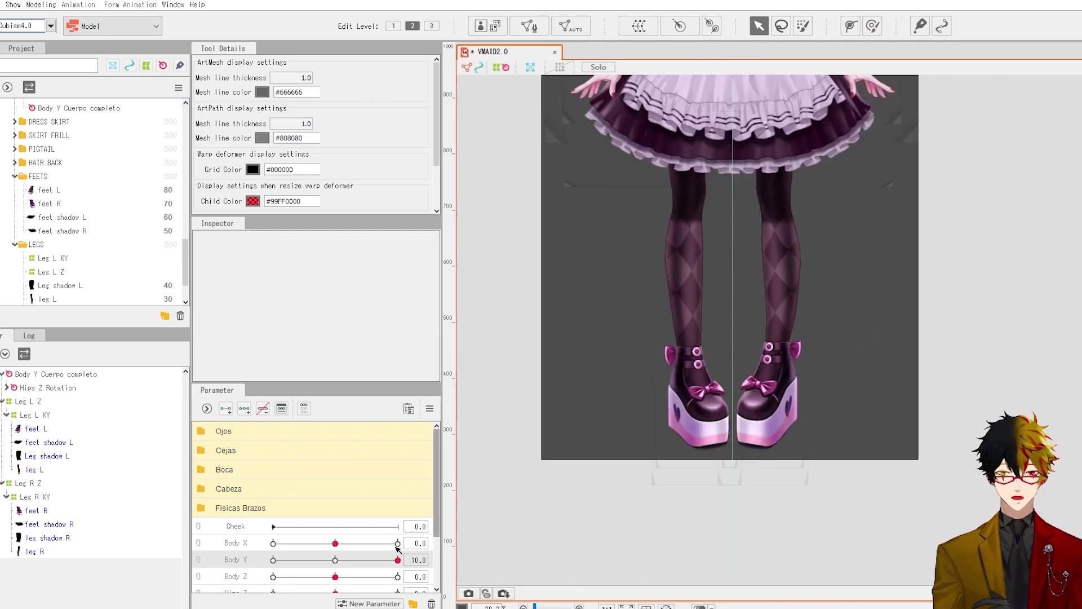
left_click_drag(341, 560, 404, 551)
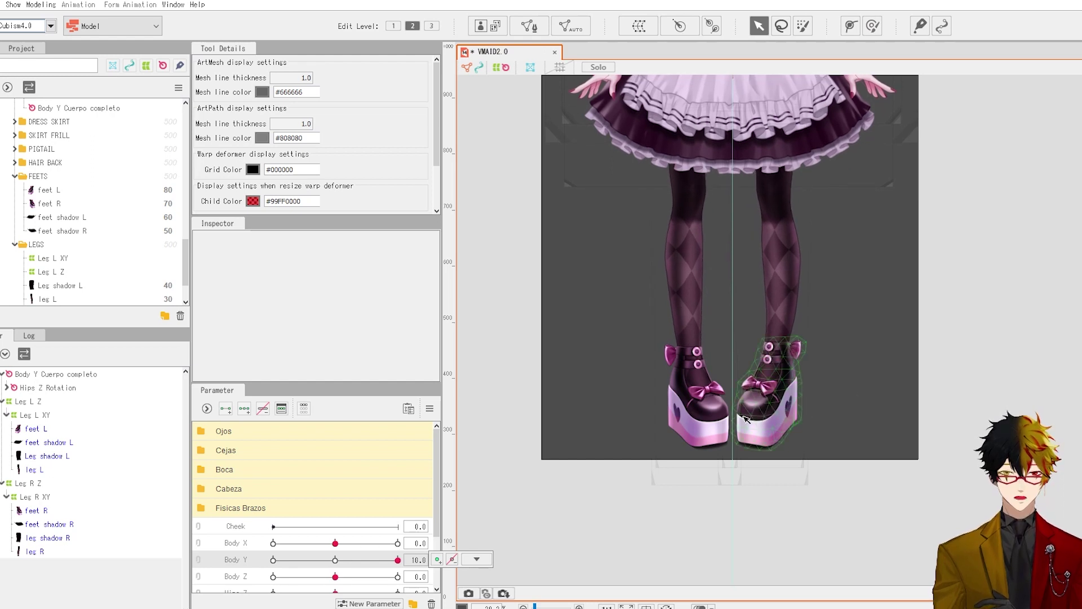
- Nudge the inner points of the Leg L XY row across the shoe bow slightly down at Body Y 10, and check the movement
left_click(32, 428)
left_click(32, 415)
scroll(709, 353, "up", 3)
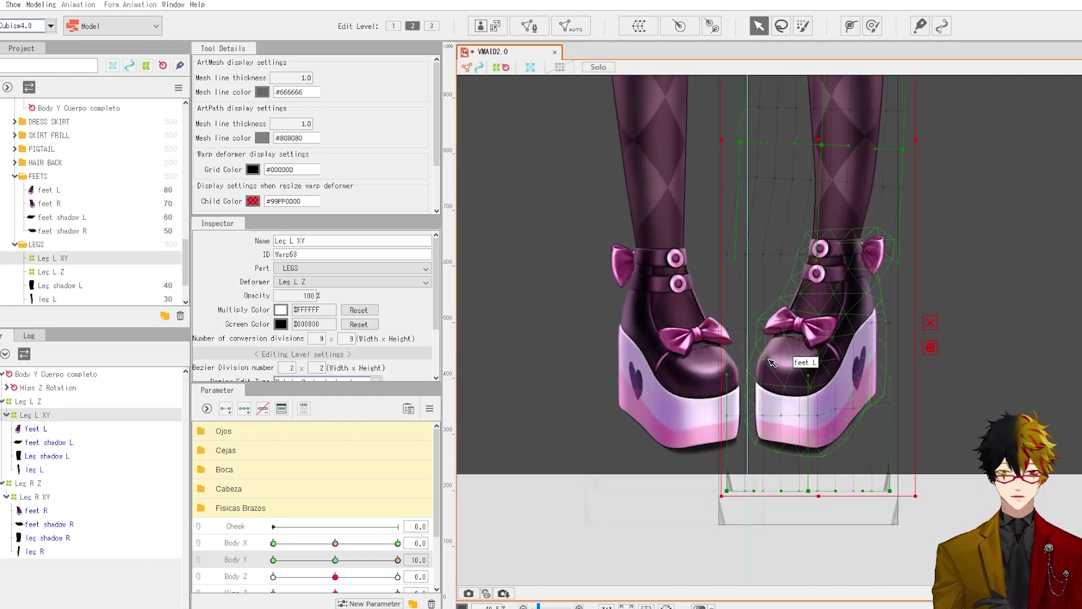
left_click_drag(709, 353, 826, 301)
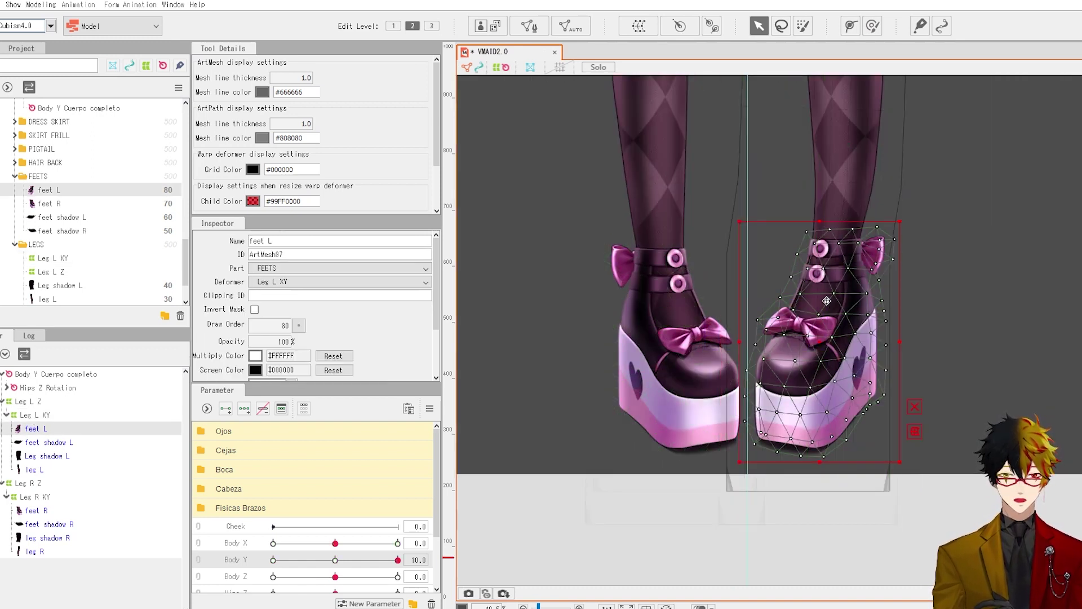
left_click(45, 415)
left_click_drag(712, 337, 842, 301)
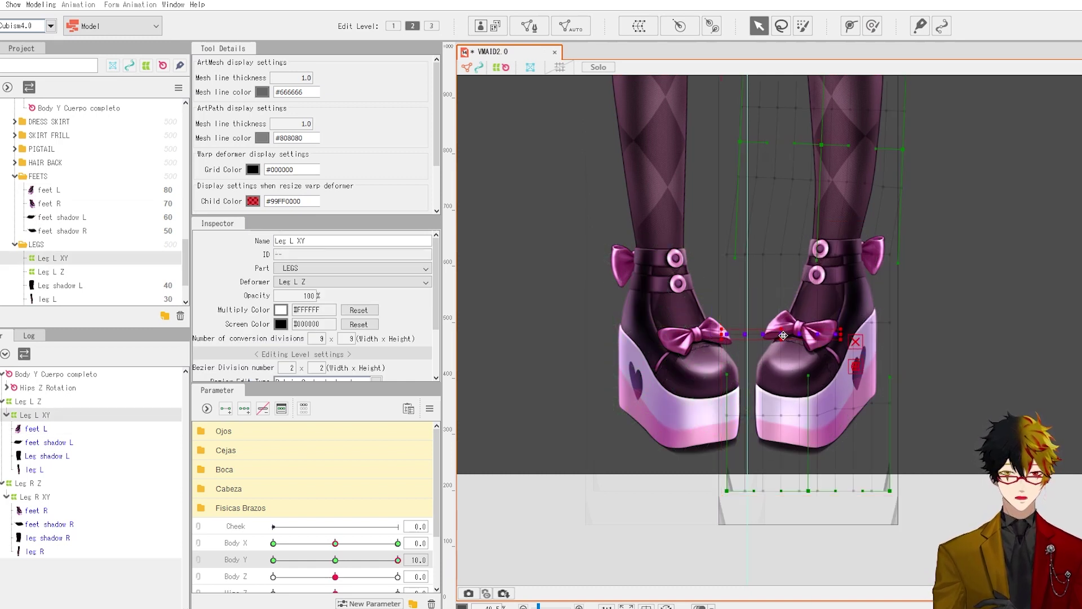
left_click_drag(336, 561, 425, 544)
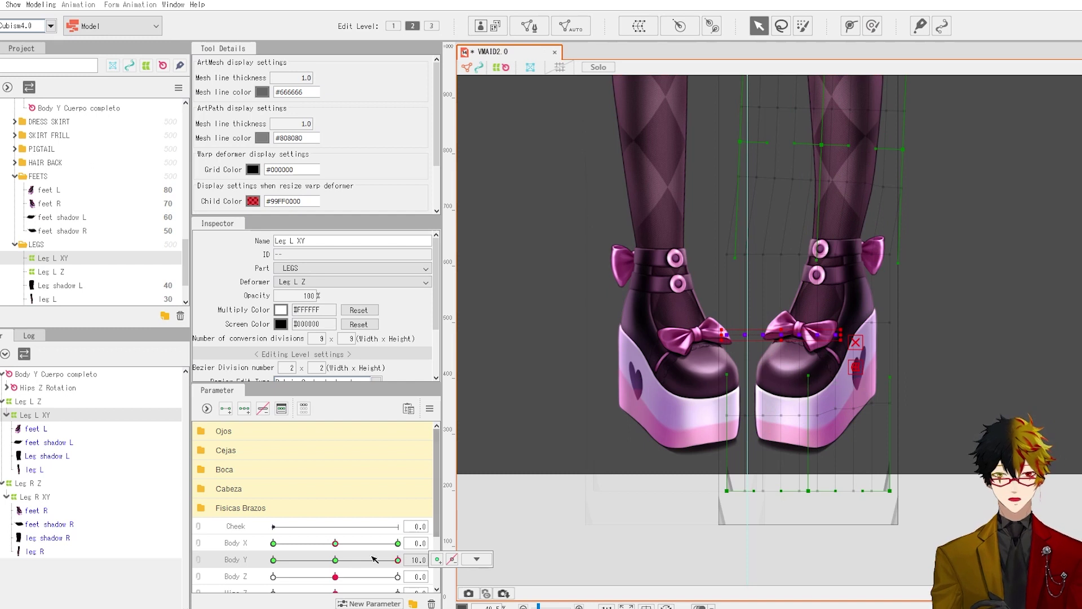
left_click_drag(333, 561, 416, 555)
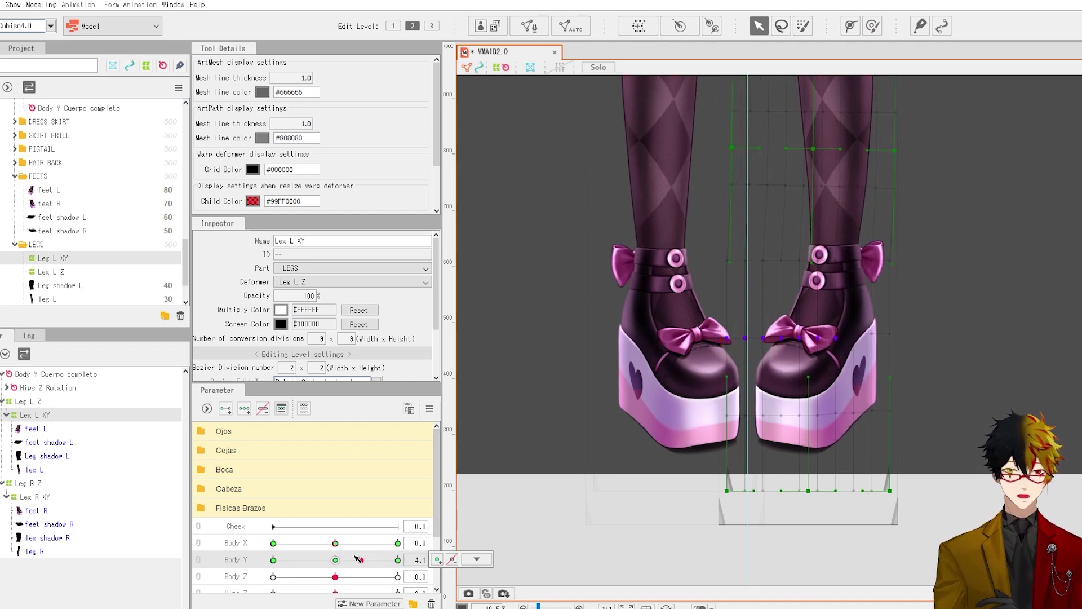
- Fine-tune the individual outer sole points of Leg L XY slightly upward at Body Y 10
scroll(896, 395, "up", 3)
left_click_drag(815, 423, 814, 418)
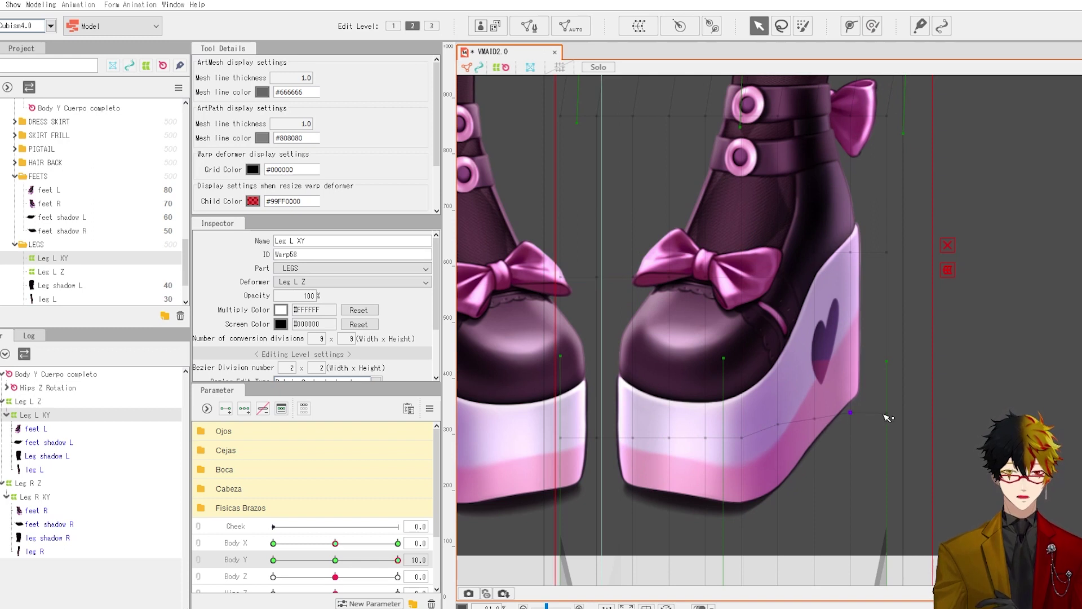
scroll(891, 404, "down", 3)
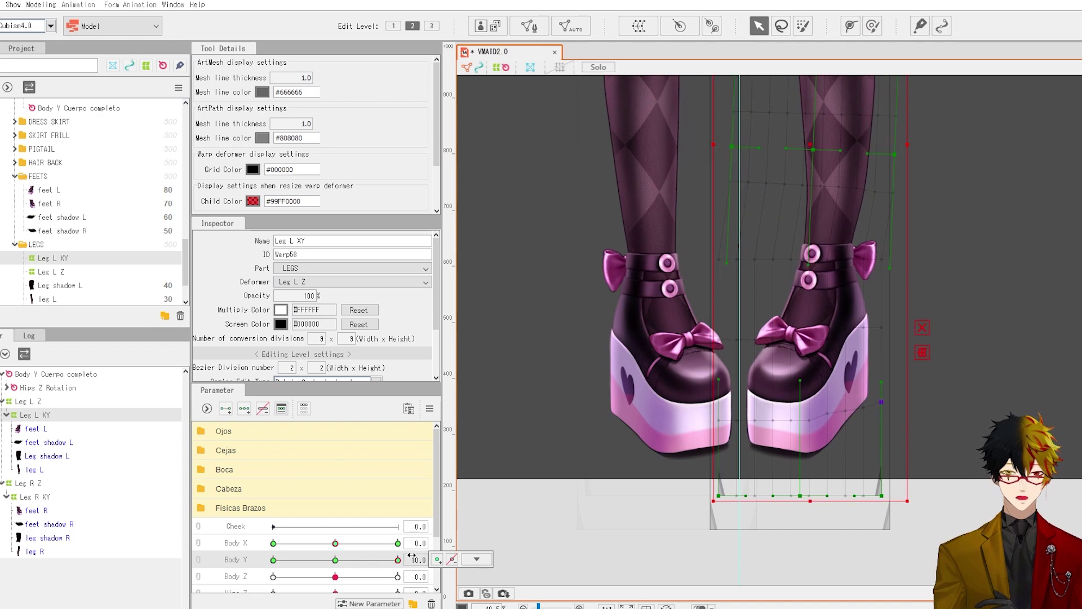
- Check the leg and foot movement across Body Y from 10 to -10 with the deformer deselected
mouse_move(377, 558)
left_mouse_down()
mouse_move(458, 546)
mouse_move(343, 554)
mouse_move(458, 548)
mouse_move(356, 554)
mouse_move(398, 559)
left_mouse_up()
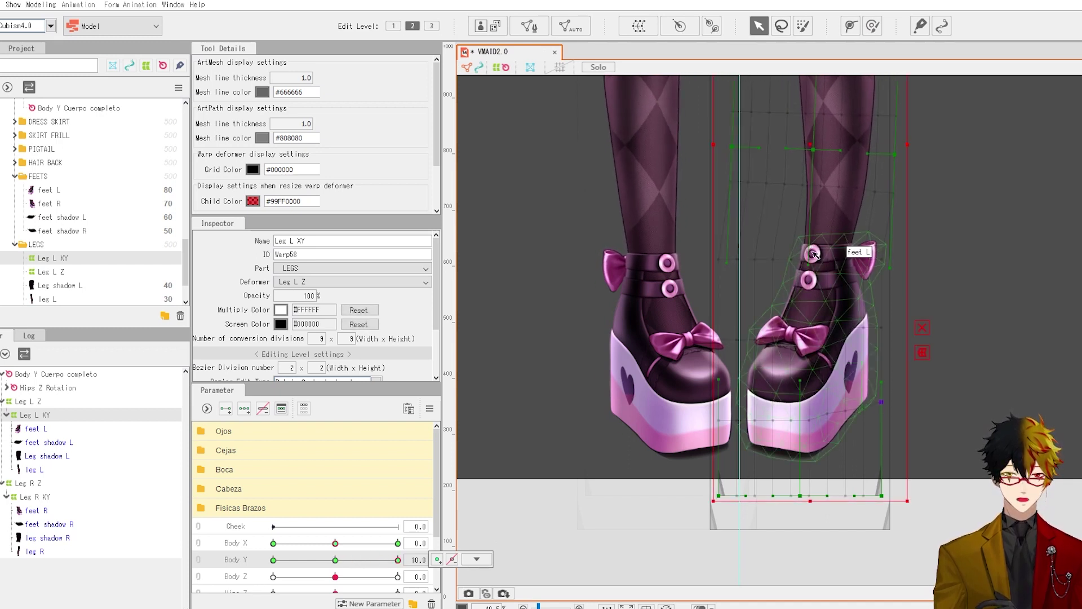
left_click(788, 259)
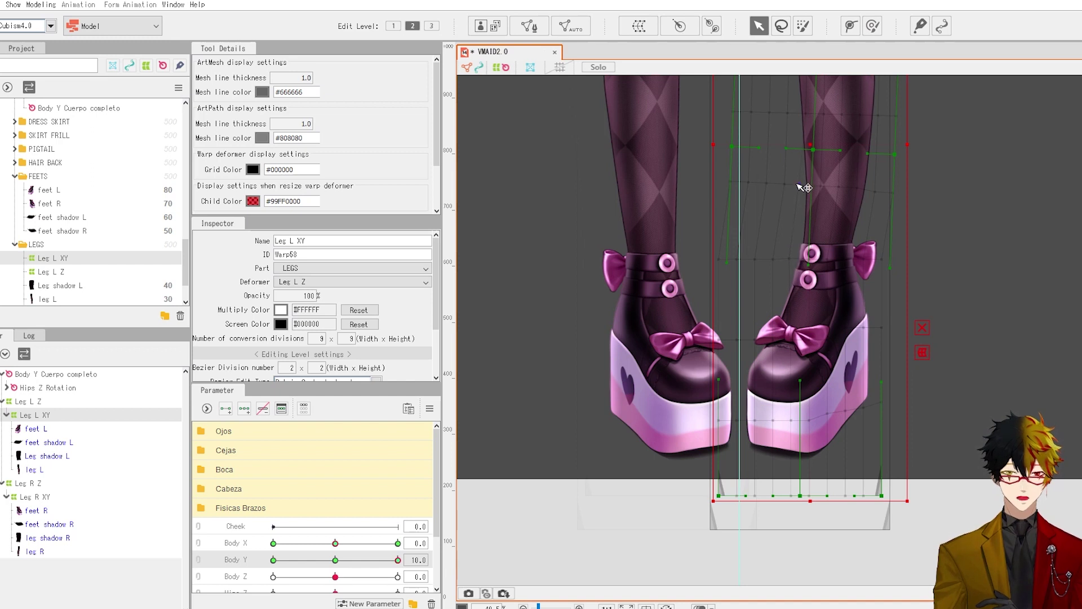
scroll(798, 187, "down", 3)
scroll(924, 287, "down", 2)
left_click_drag(936, 267, 868, 377)
left_click(873, 355)
scroll(871, 359, "up", 2)
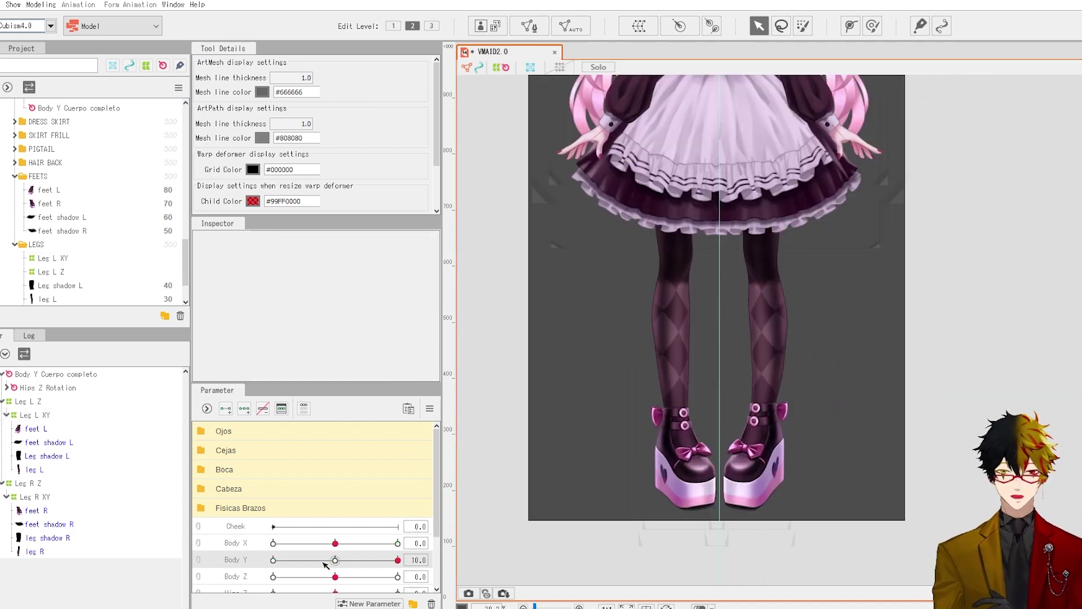
left_click_drag(335, 560, 267, 549)
- Nudge the Leg L XY row of points crossing the shoe bow slightly down at Body Y -10, and check the movement
scroll(761, 458, "up", 6)
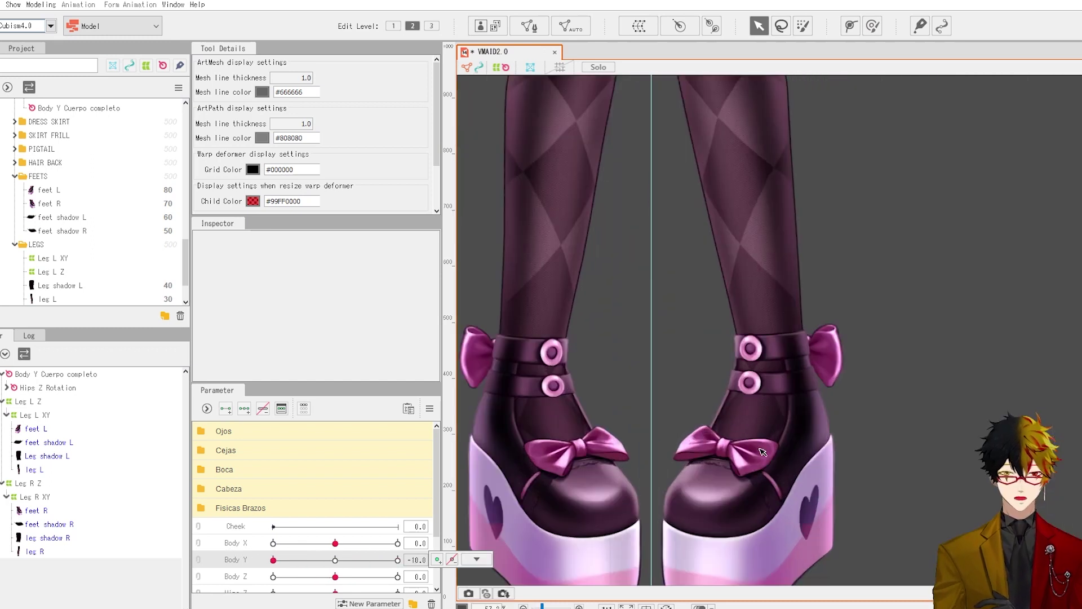
left_click(35, 415)
left_click(37, 419)
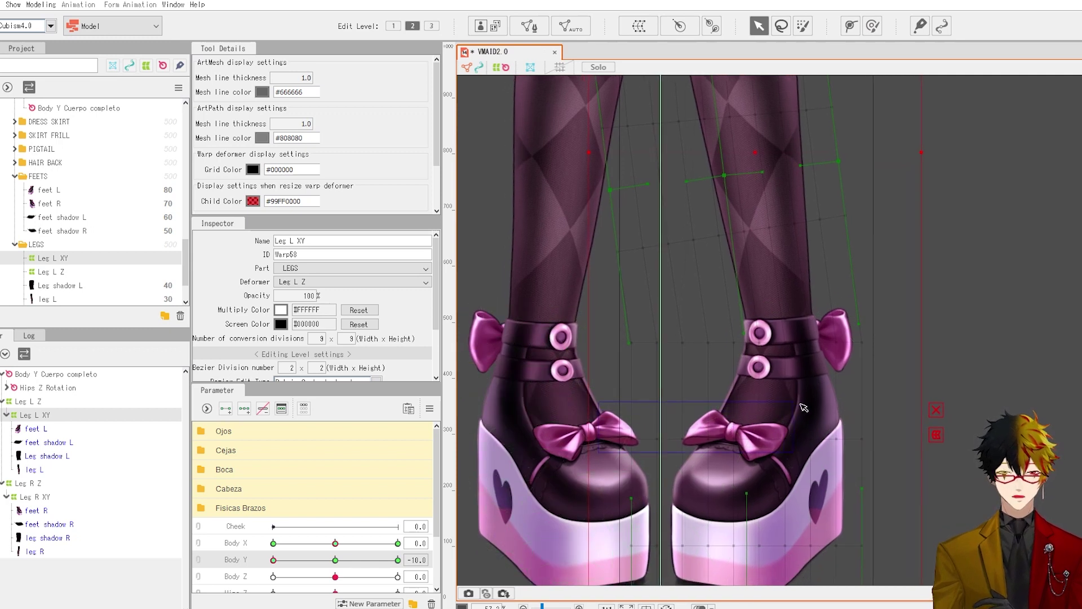
left_click_drag(827, 408, 825, 409)
left_click_drag(720, 439, 720, 445)
scroll(720, 445, "down", 2)
left_click_drag(332, 560, 237, 566)
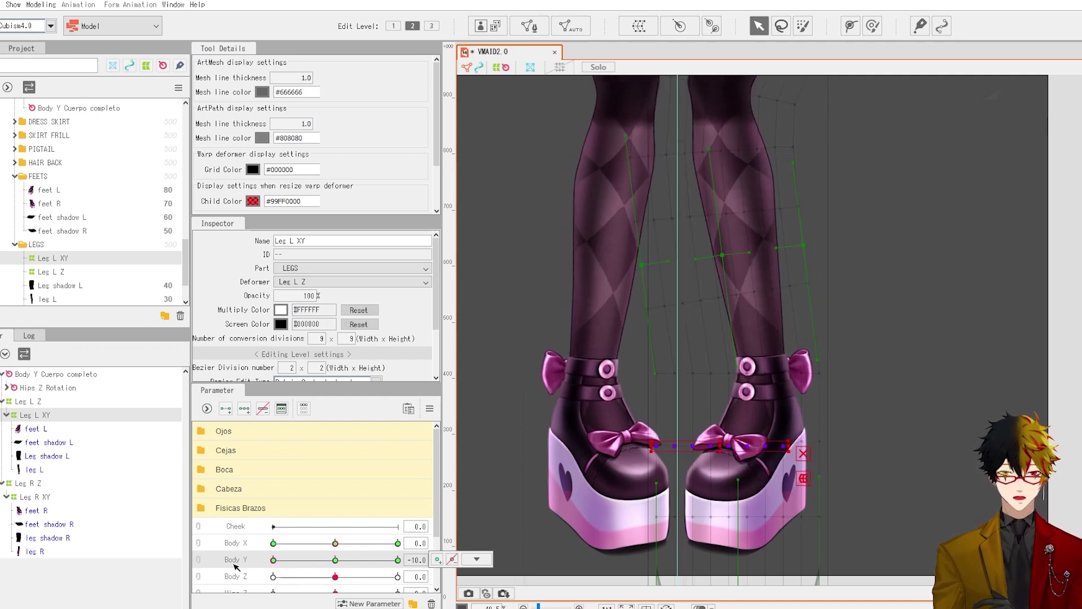
- Preview the whole model's Body Y movement between -10 and 10 with nothing selected, and return Body Y to 0
scroll(790, 370, "down", 5)
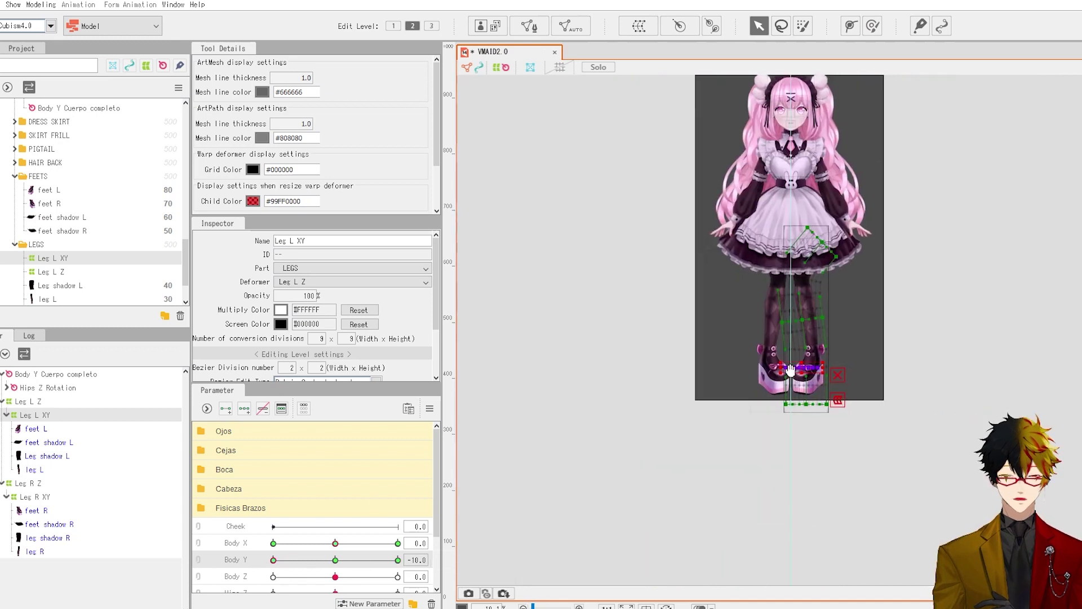
left_click(744, 386)
scroll(744, 386, "up", 3)
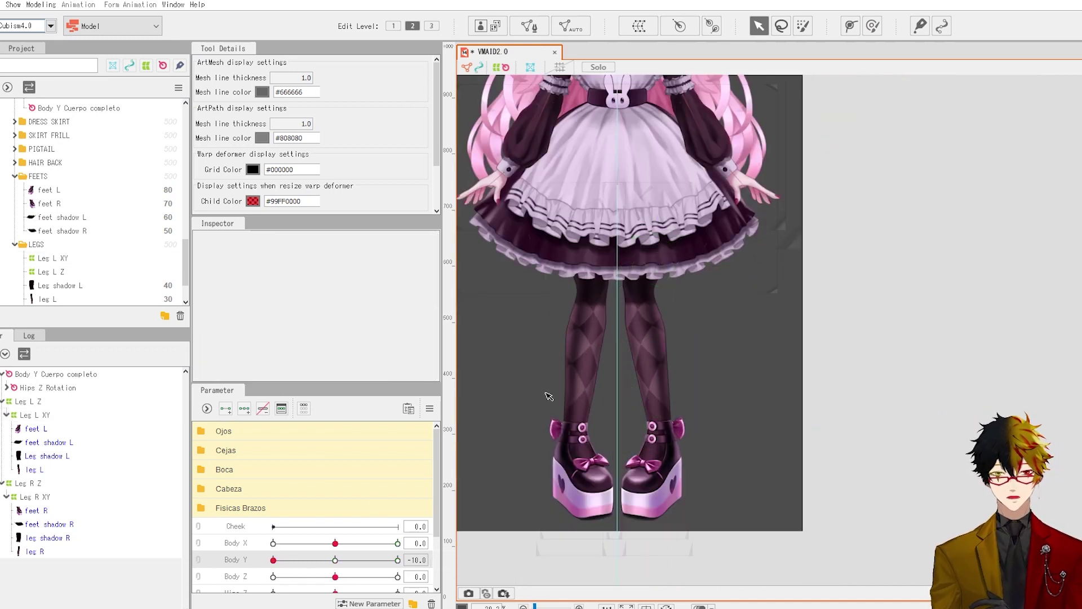
left_click_drag(336, 559, 453, 560)
left_click(476, 559)
scroll(575, 305, "down", 2)
left_click_drag(575, 305, 575, 353)
left_click(335, 559)
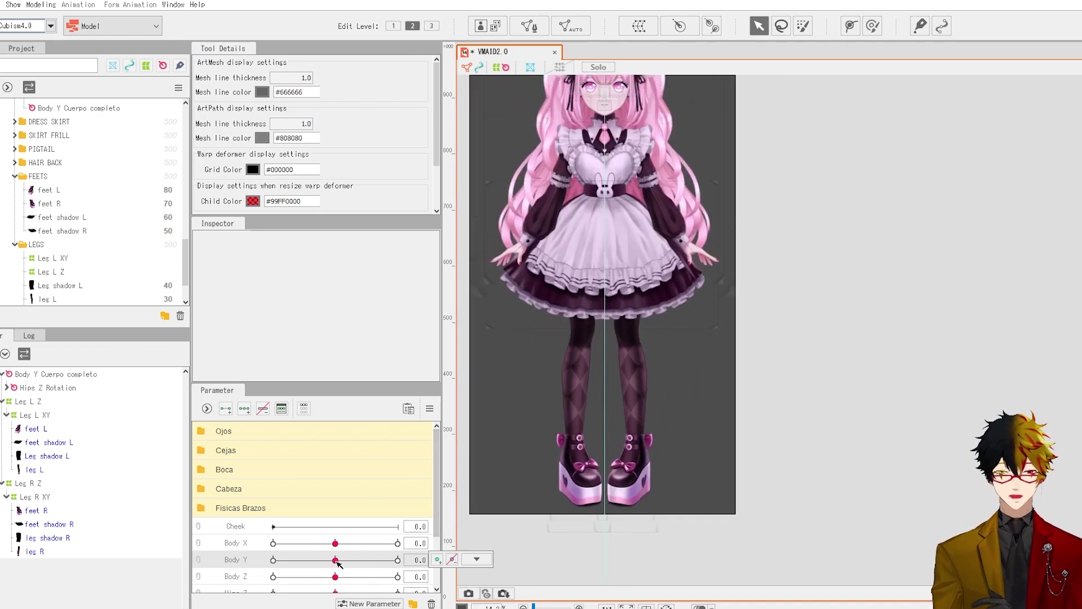
left_click_drag(337, 561, 237, 565)
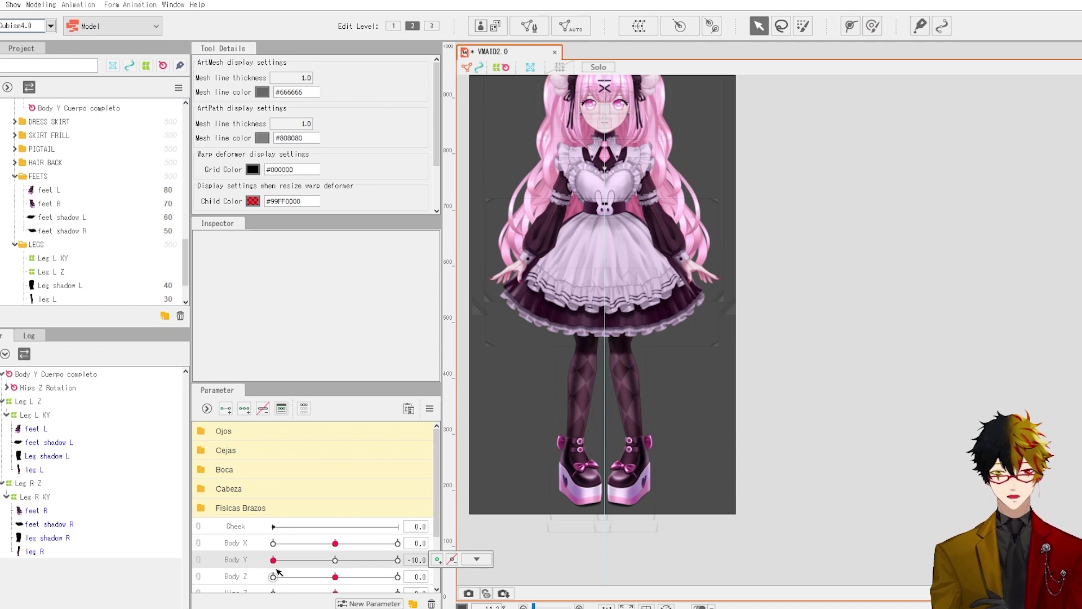
left_click(397, 559)
left_click(476, 559)
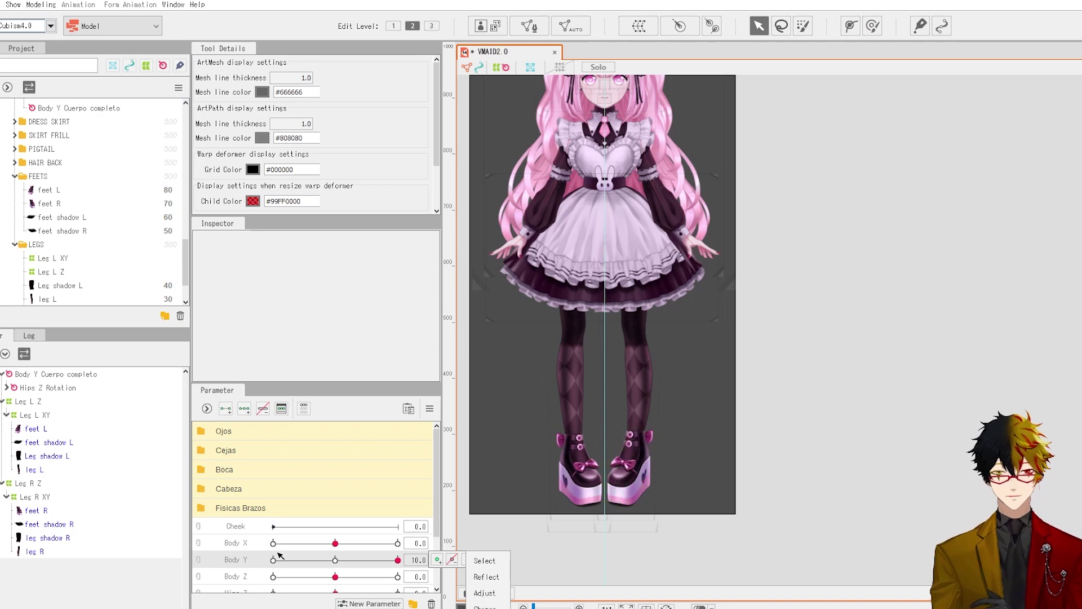
left_click(340, 561)
left_click(337, 560)
left_click_drag(337, 562, 414, 570)
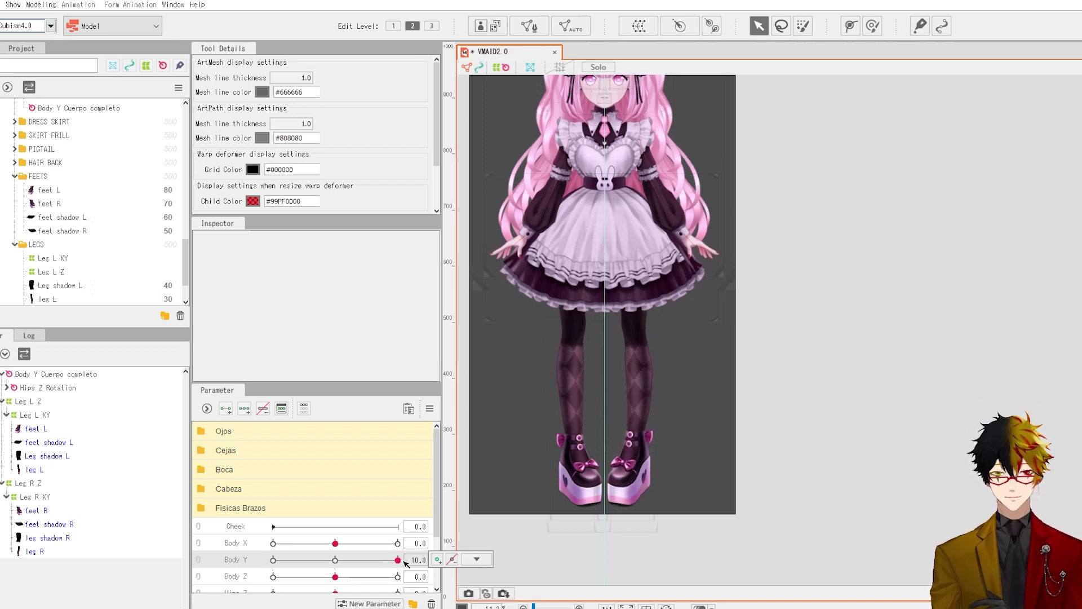
left_click(335, 560)
- Select the Skirt XY warp deformer and set Body Y to -10, examining how the skirt follows the body
scroll(536, 367, "down", 2)
scroll(582, 250, "up", 2)
scroll(533, 298, "down", 1)
left_click_drag(533, 272, 649, 259)
scroll(648, 259, "up", 3)
scroll(648, 259, "down", 3)
scroll(648, 259, "up", 3)
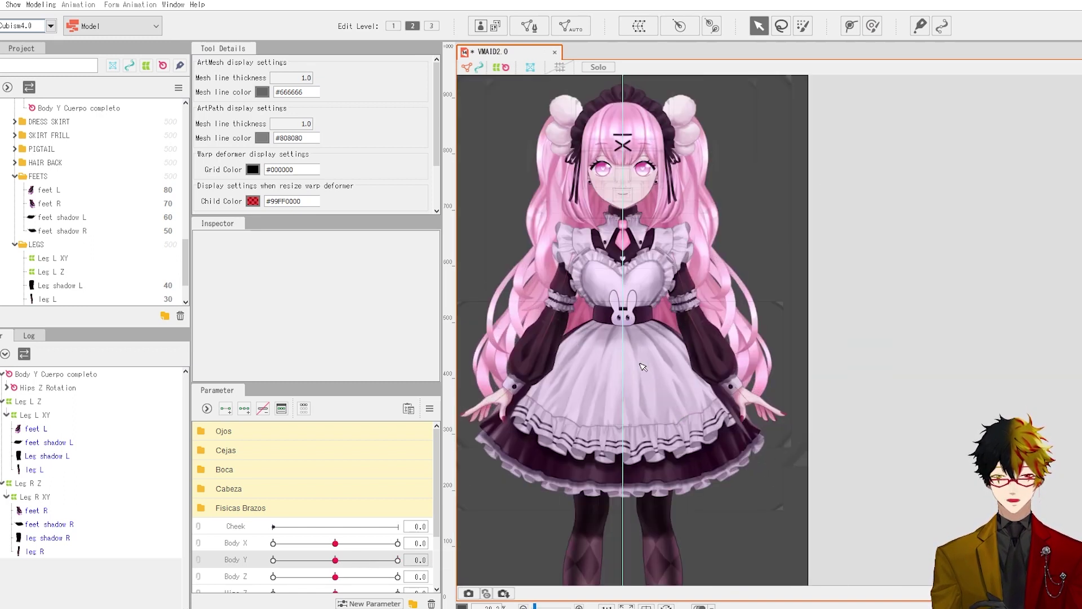
left_click(689, 454)
left_click(141, 443)
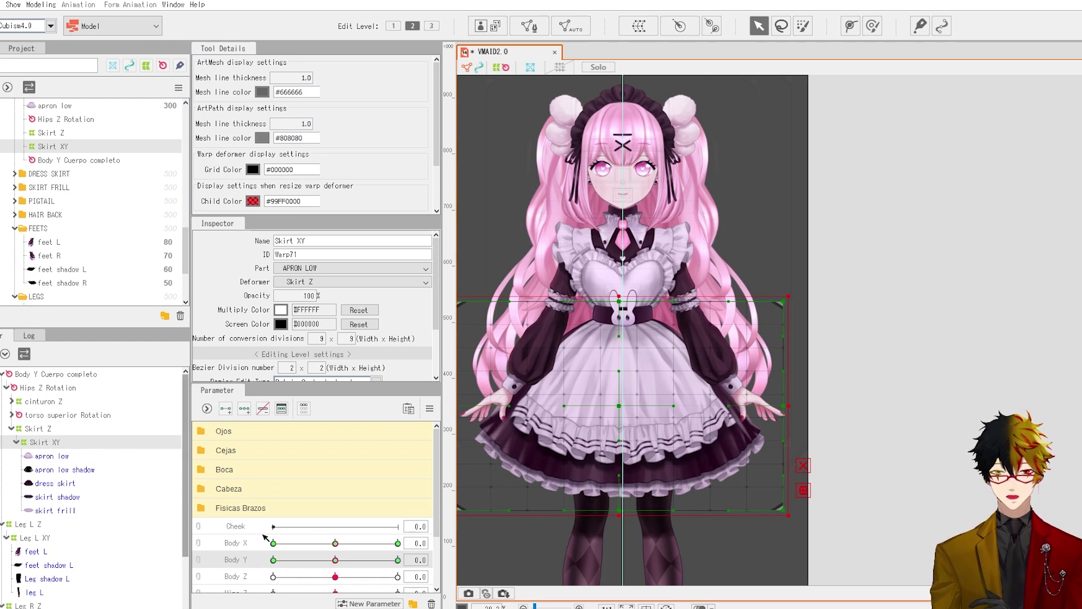
left_click_drag(337, 559, 222, 558)
scroll(675, 394, "down", 3)
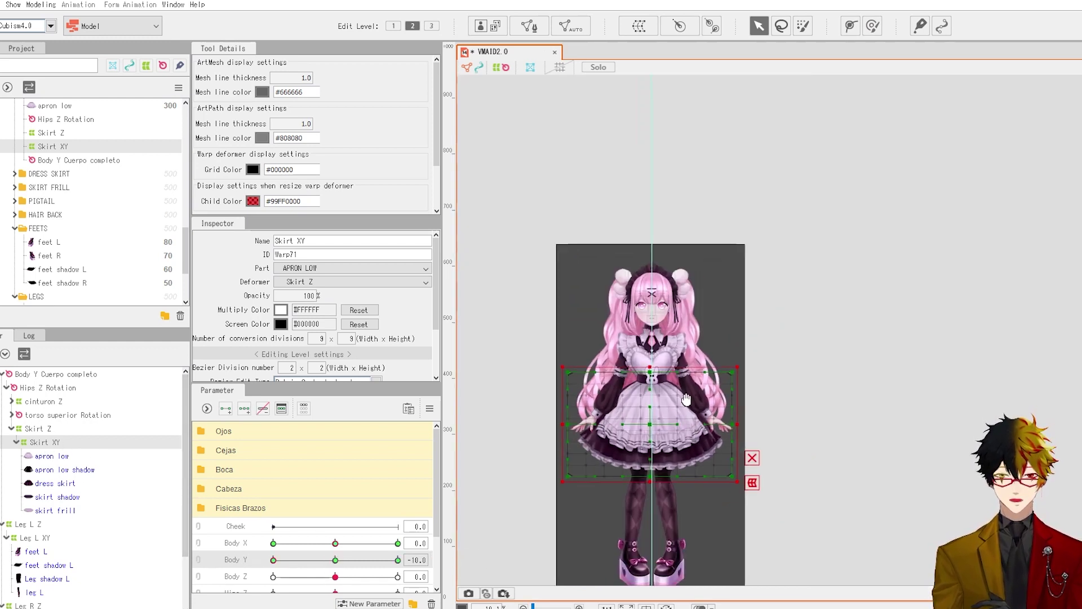
scroll(671, 389, "up", 3)
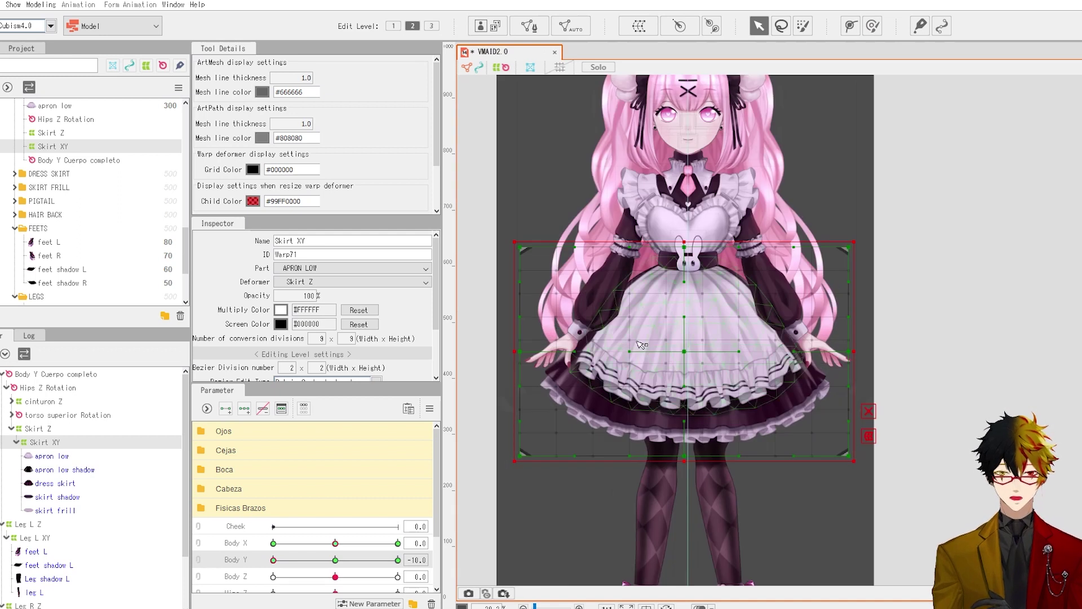
scroll(639, 345, "down", 2)
scroll(619, 362, "down", 1)
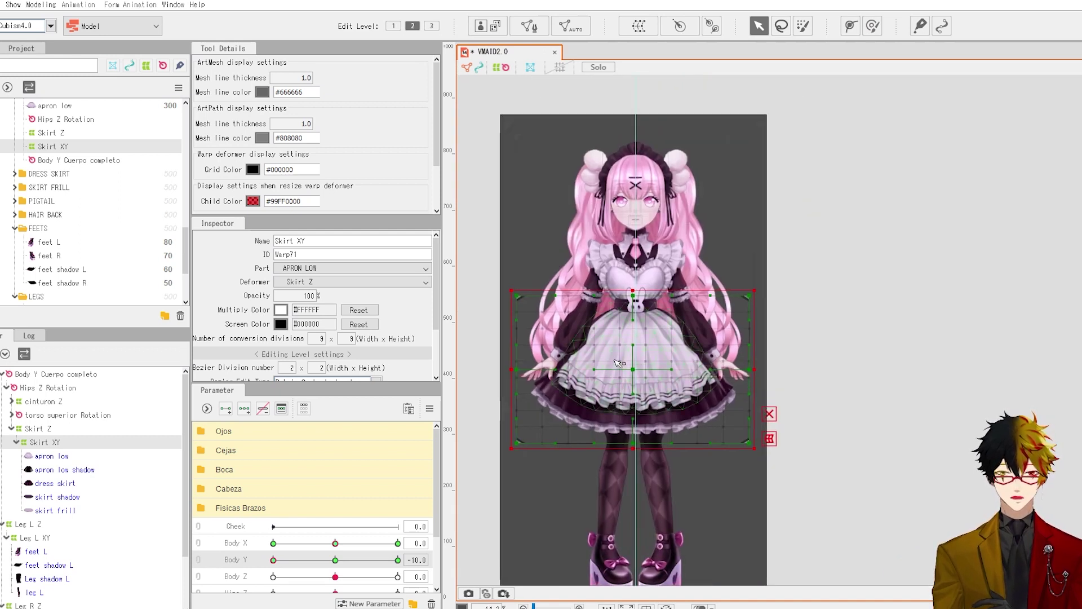
scroll(619, 363, "up", 1)
left_click(824, 433)
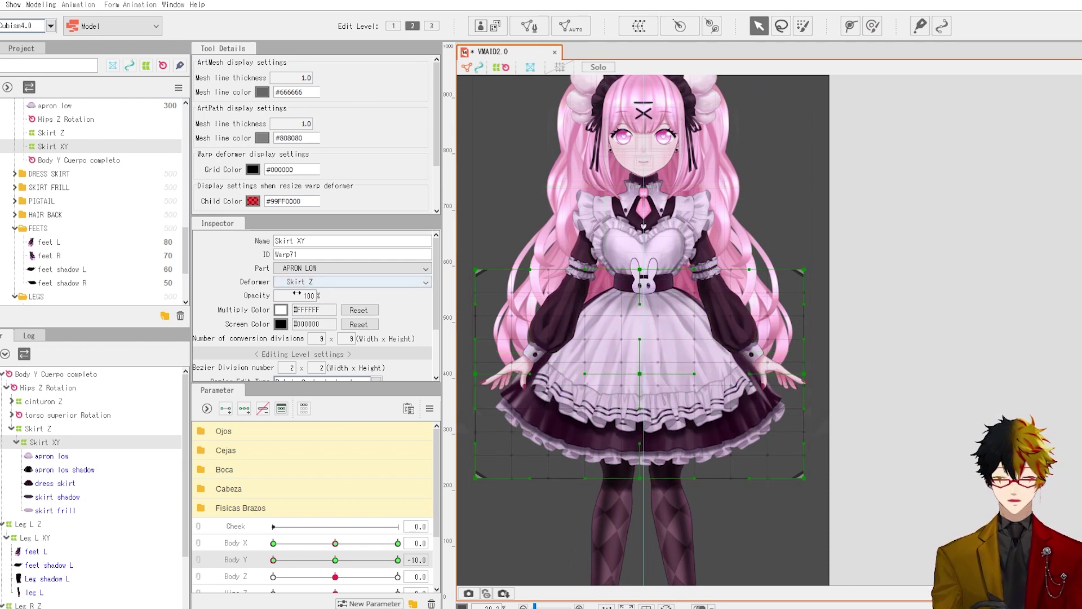
- Set Skirt XY's bezier edit type to Smooth2 and lower its center and top-center control points slightly at Body Y -10
scroll(279, 309, "down", 2)
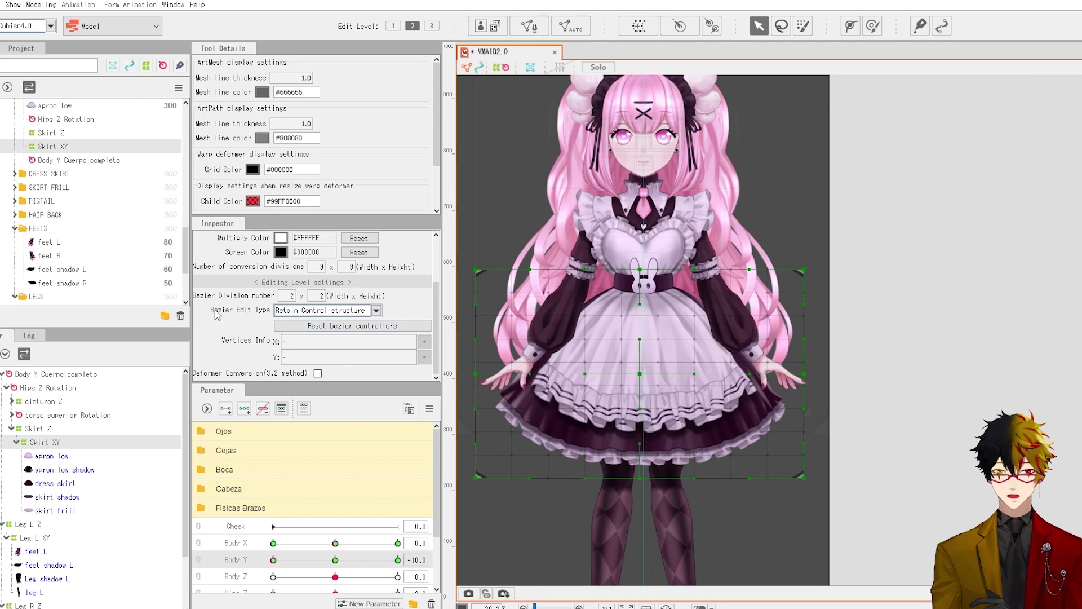
left_click(305, 316)
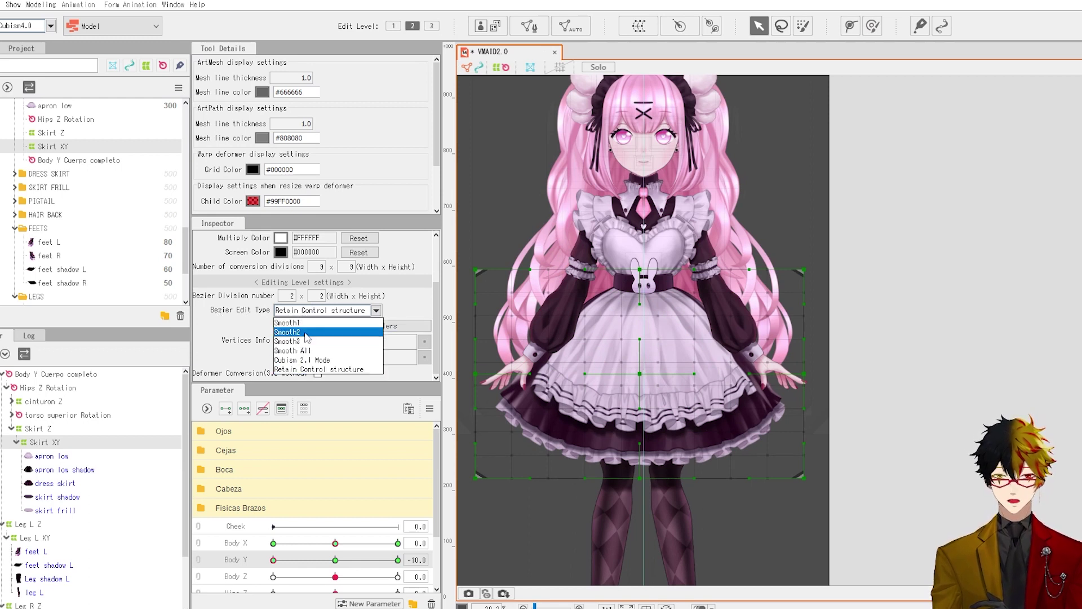
left_click(307, 334)
left_click_drag(640, 373, 643, 383)
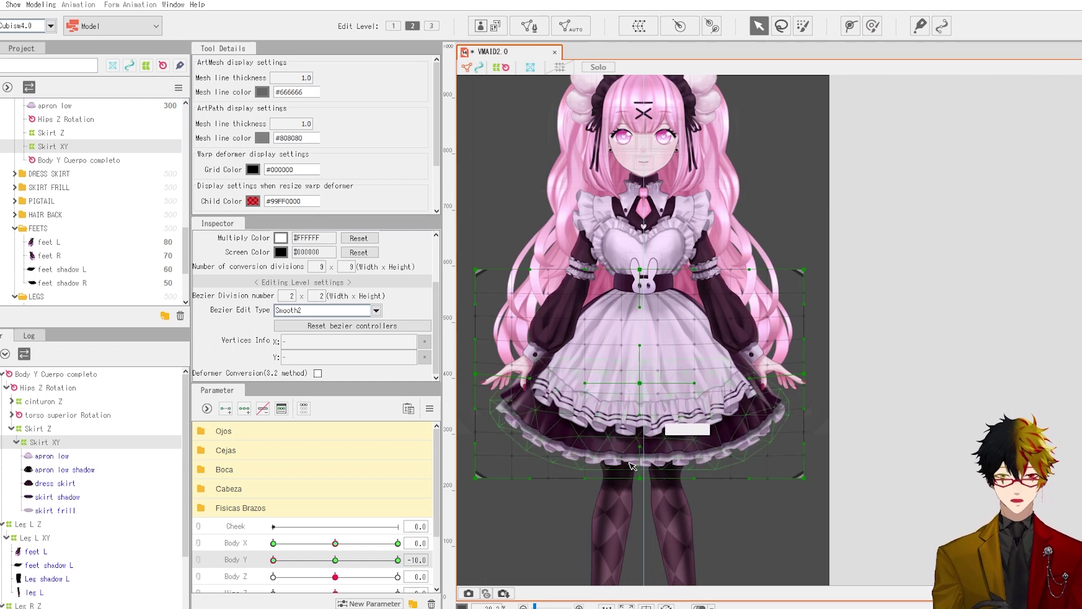
left_click_drag(640, 383, 641, 386)
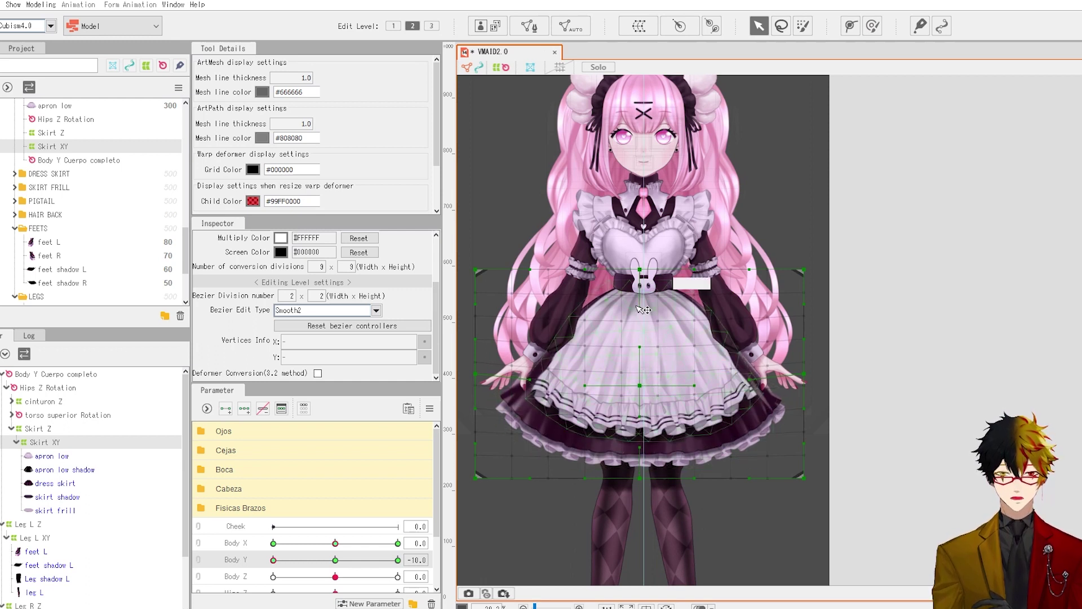
left_click_drag(640, 275, 641, 278)
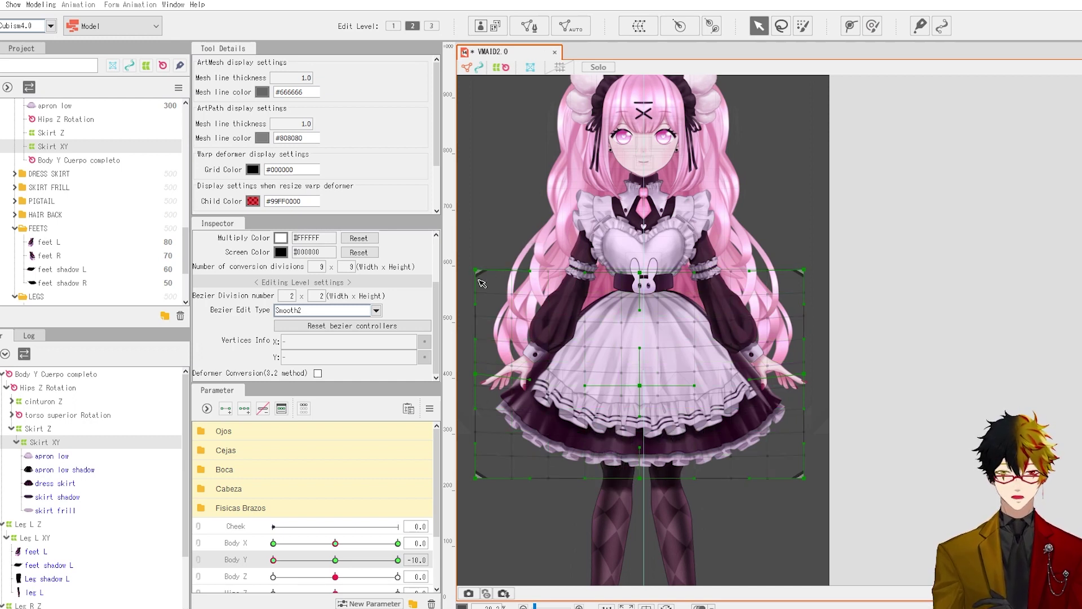
- Pull both upper corner points of Skirt XY inward at Body Y -10 to narrow the deformer around the waist
left_click_drag(804, 271, 817, 273)
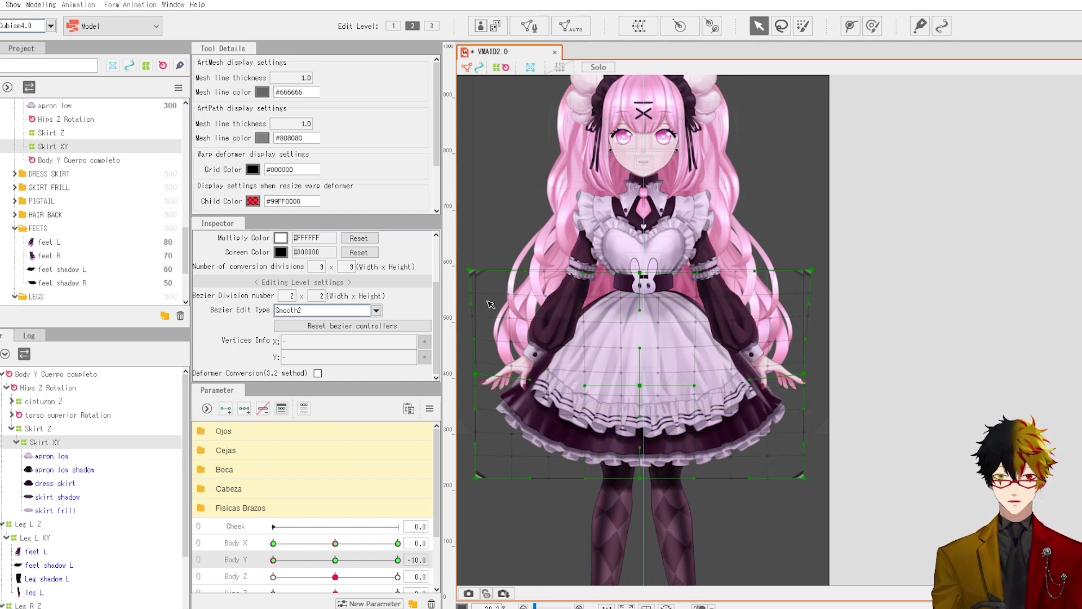
left_click_drag(475, 274, 496, 276)
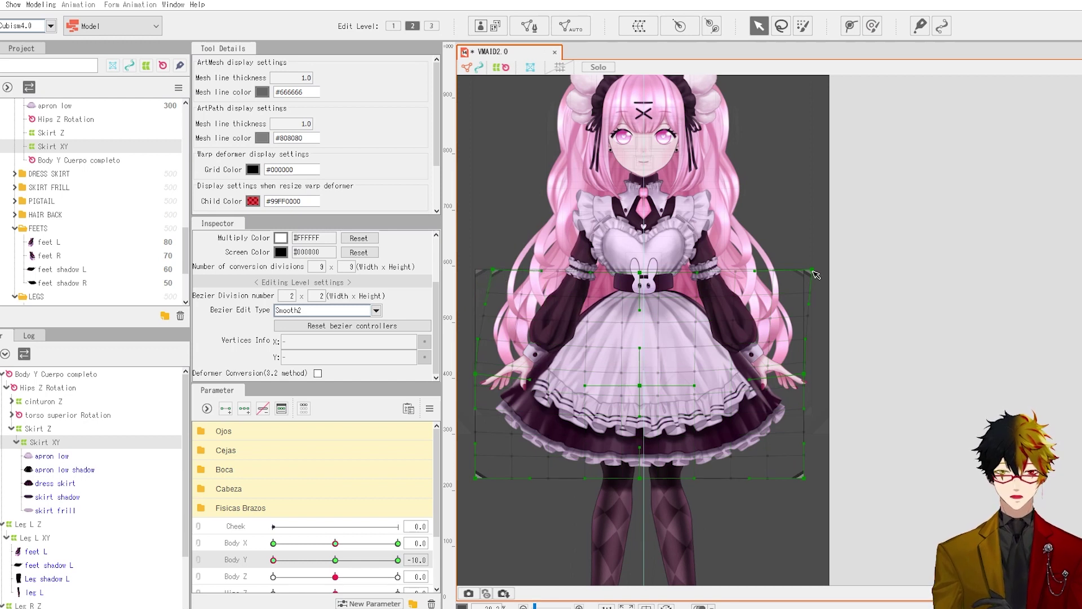
left_click_drag(815, 274, 790, 272)
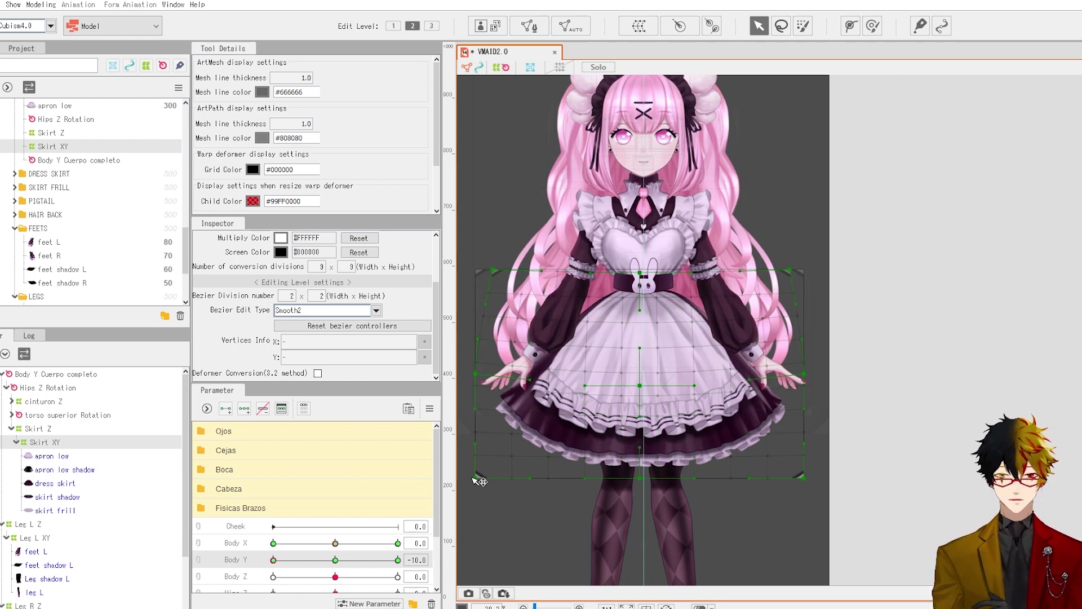
- Spread the lower corner points and mid-side points of Skirt XY outward at Body Y -10, and check the skirt's movement
left_click_drag(476, 483, 473, 481)
left_click_drag(805, 483, 823, 479)
left_click_drag(806, 377, 812, 376)
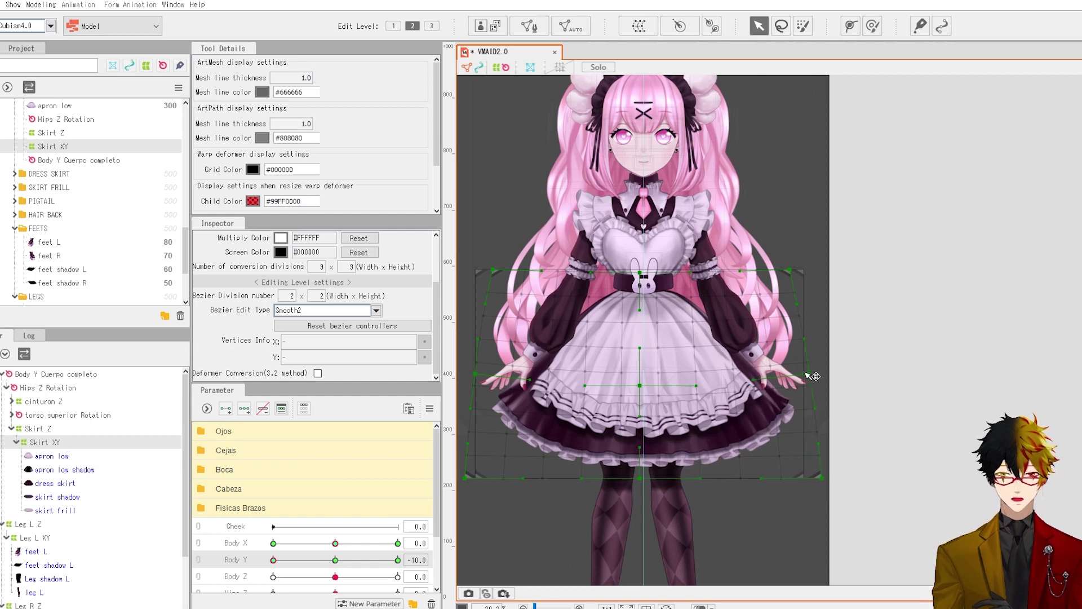
left_click_drag(477, 375, 475, 374)
left_click_drag(330, 563, 243, 567)
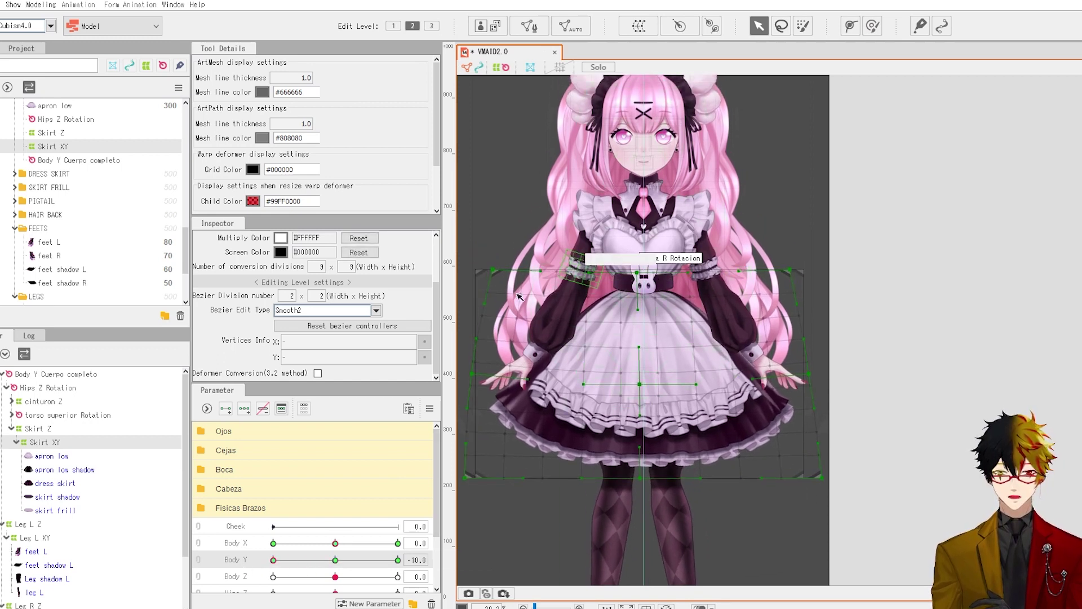
- Raise the whole Skirt XY deformer slightly at Body Y -10 and check its movement across Body Y
left_click(507, 316)
left_click_drag(639, 370, 639, 369)
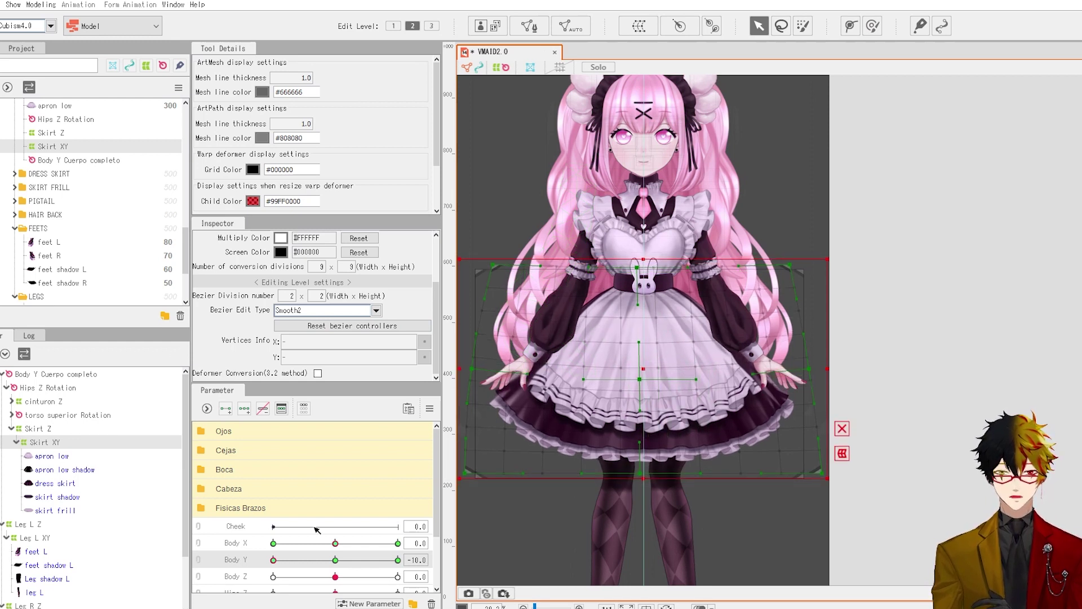
left_click_drag(327, 560, 243, 565)
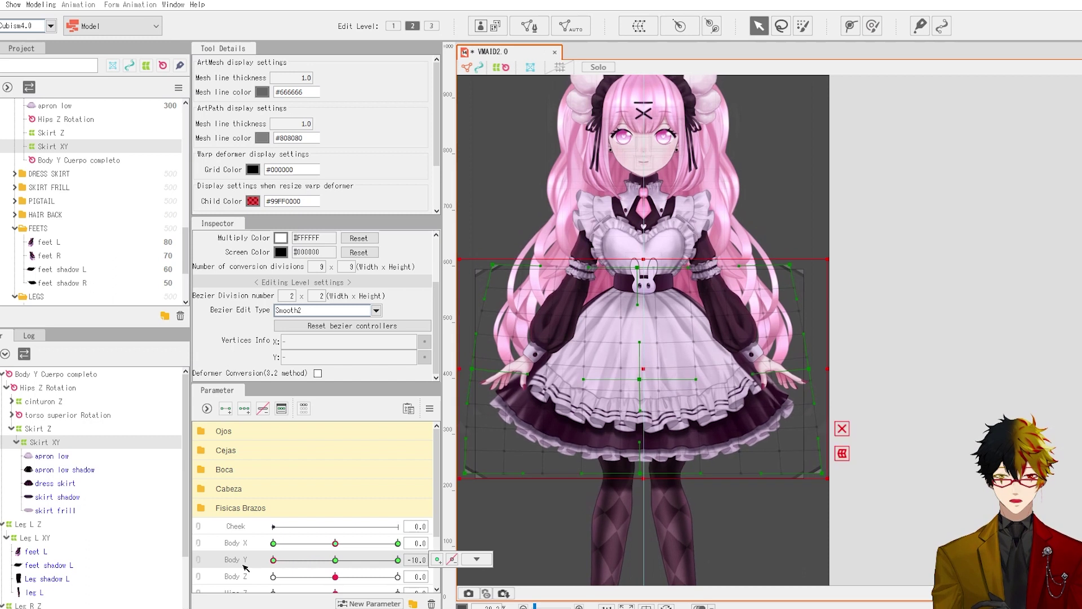
- Raise the lower-left corner point of Skirt XY at Body Y -10 to curve the hem upward at the side
left_click_drag(465, 473, 473, 459)
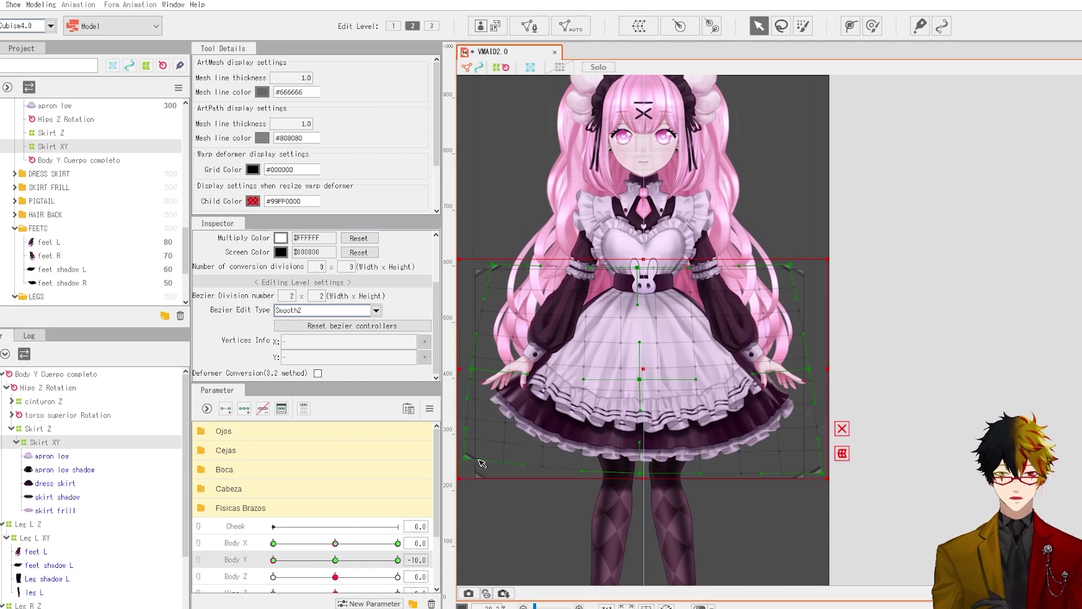
- At Body Y -10, raise the Skirt XY warp's lower-right corner and lower its bottom-centre point, then test the Body Y motion
left_click_drag(822, 473, 821, 455)
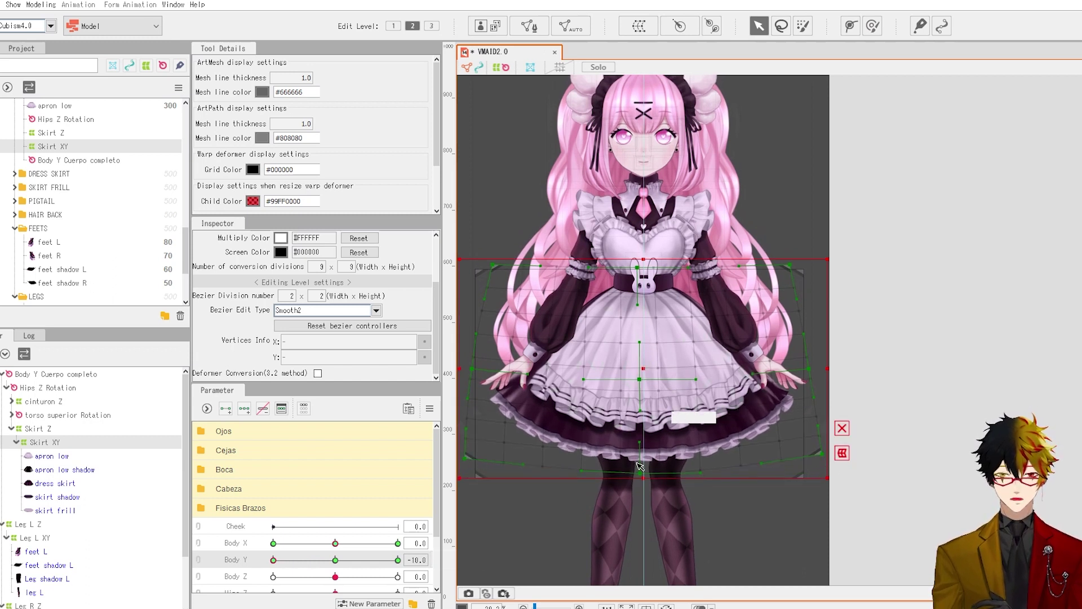
left_click_drag(645, 475, 645, 481)
left_click_drag(335, 560, 241, 565)
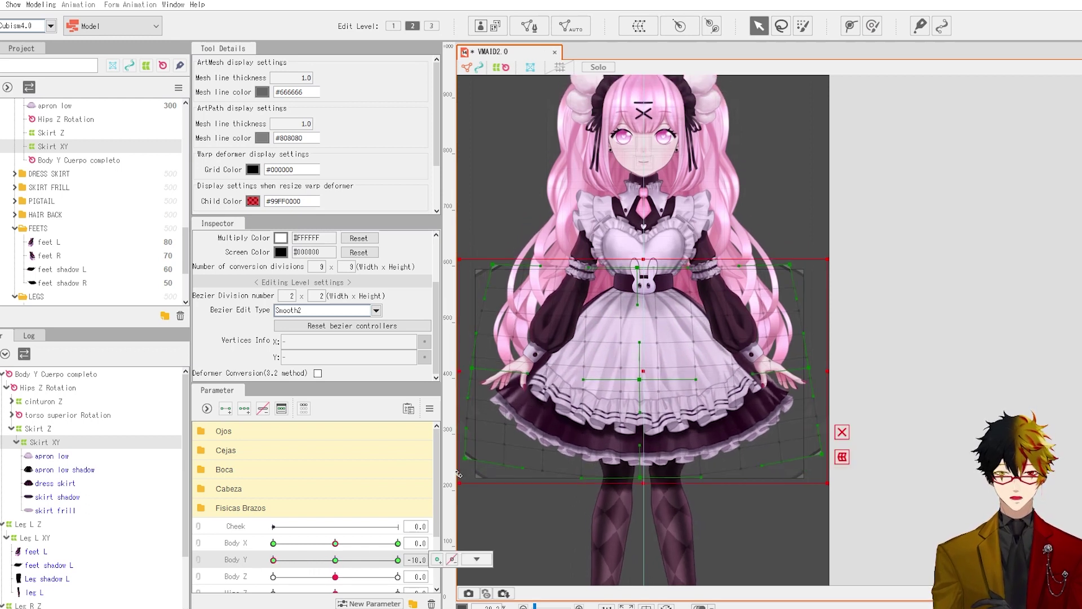
- Pull the Skirt XY warp's lower corners inward, adjust its side midpoints, and test the motion from Body Y 0 to -10
left_click_drag(458, 474, 464, 472)
left_click_drag(472, 371, 475, 370)
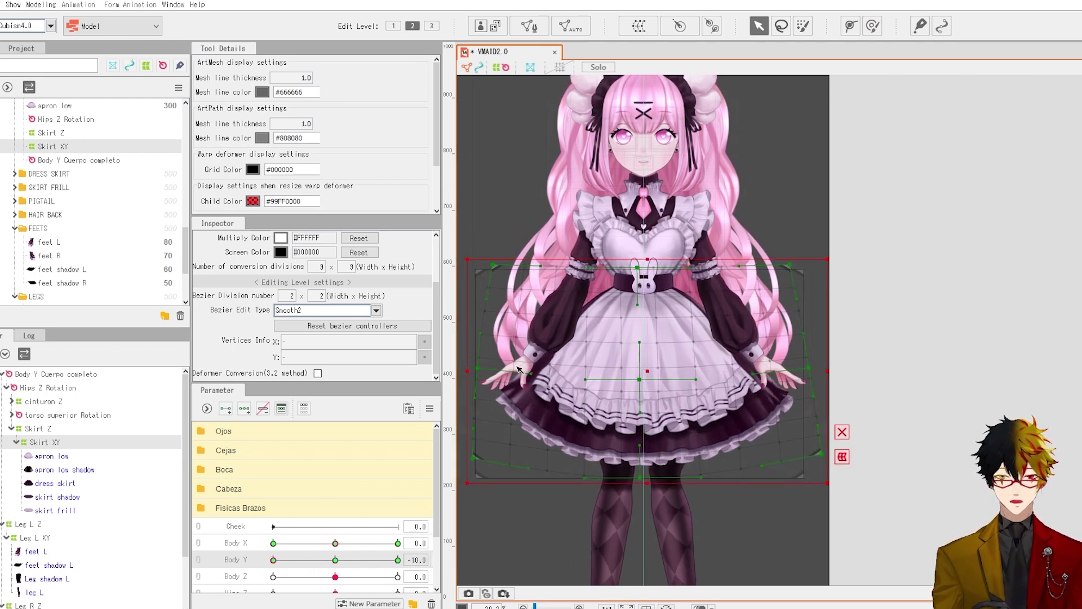
left_click_drag(806, 369, 806, 372)
left_click_drag(821, 453, 810, 453)
left_click_drag(472, 457, 482, 459)
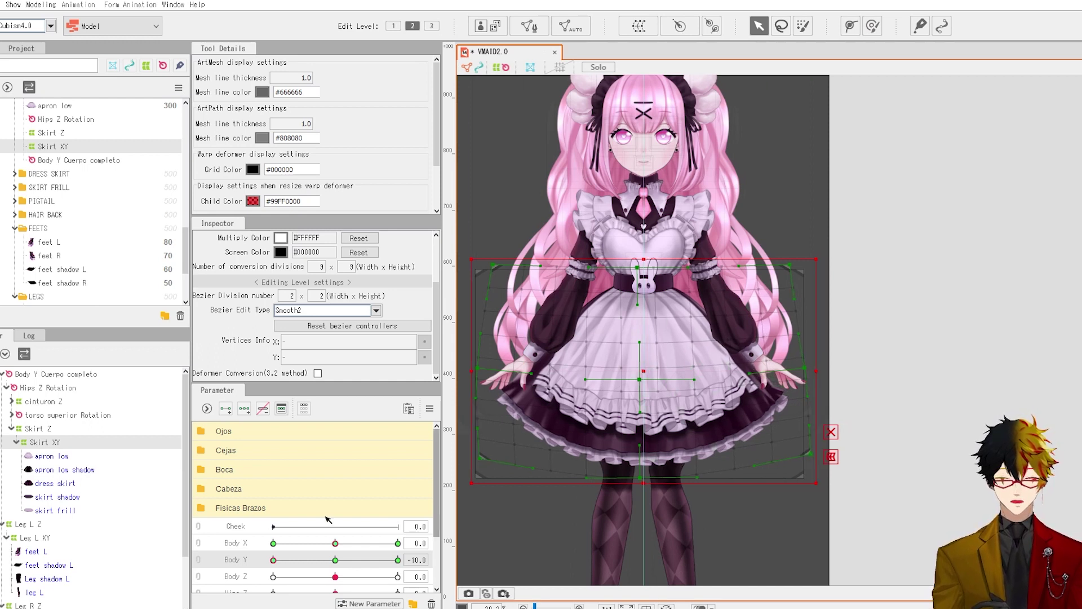
left_click_drag(335, 564, 245, 557)
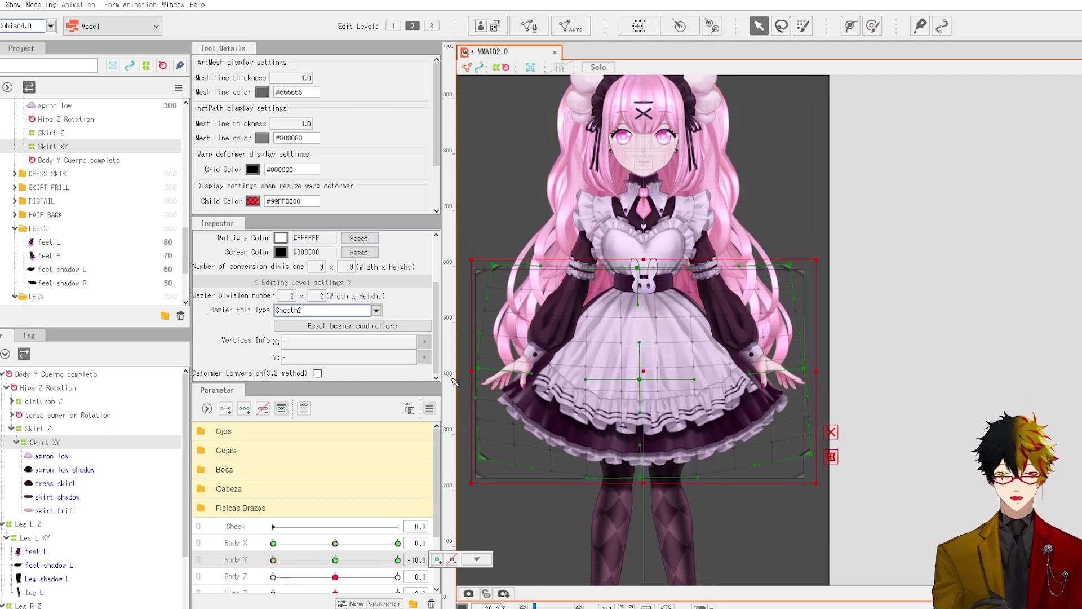
- Check the whole figure's motion between Body Y 0 and -10 and nudge the Skirt XY warp's bottom-centre point slightly down
scroll(669, 250, "down", 3)
scroll(668, 250, "up", 2)
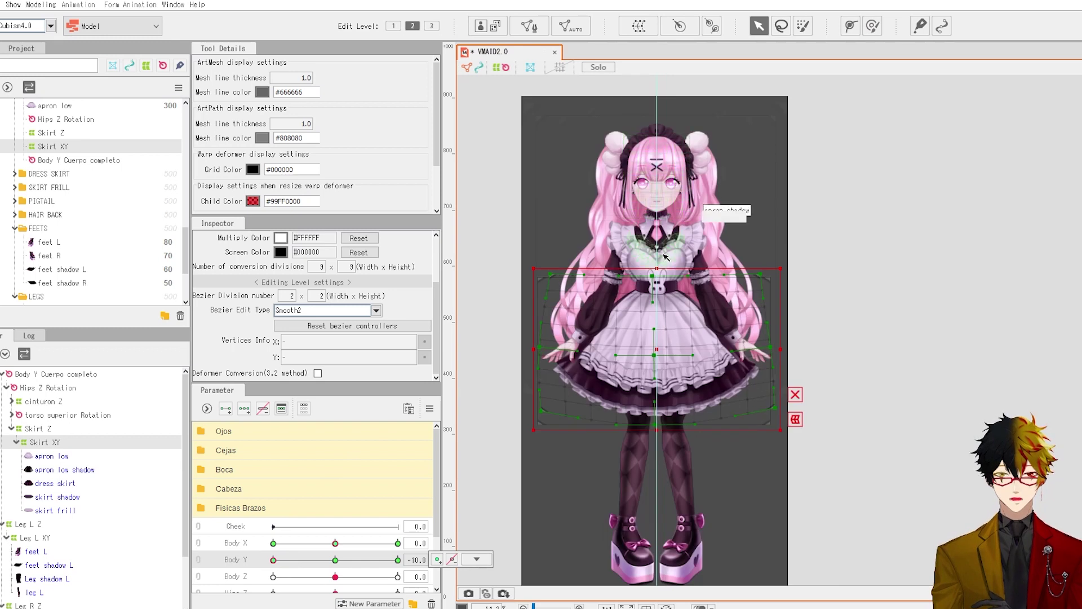
scroll(669, 250, "up", 1)
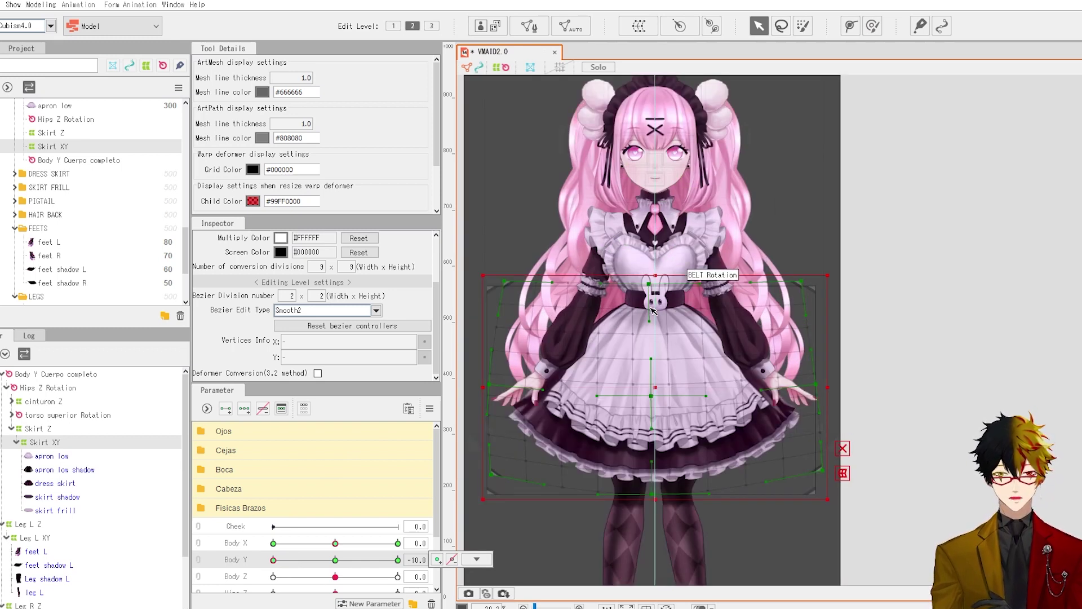
left_click(334, 559)
left_click_drag(333, 561, 260, 561)
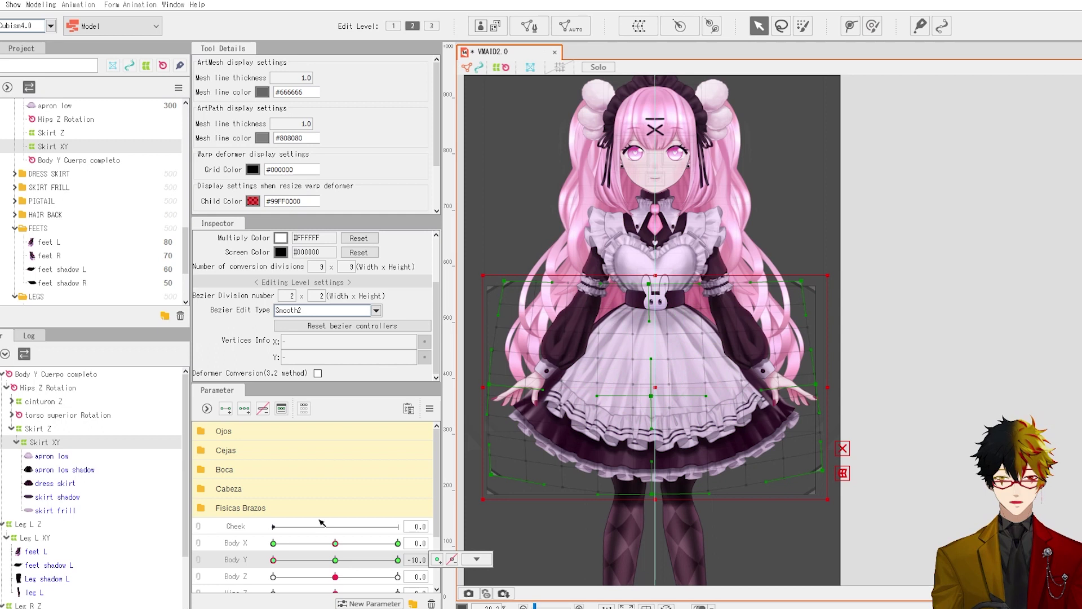
left_click_drag(339, 560, 243, 557)
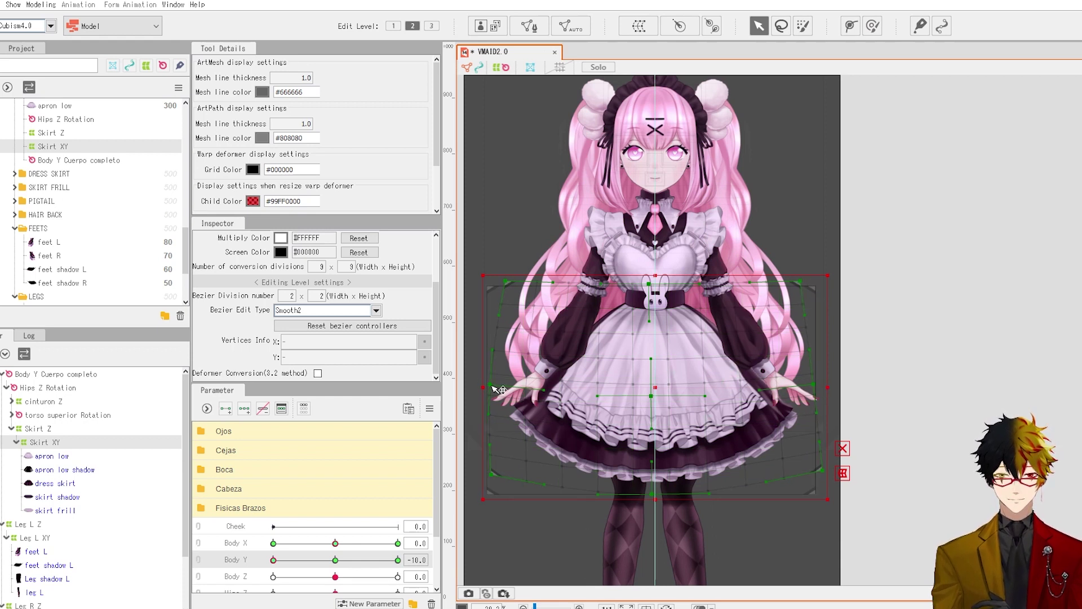
left_click_drag(330, 559, 229, 564)
left_click_drag(651, 494, 651, 496)
left_click_drag(320, 559, 236, 559)
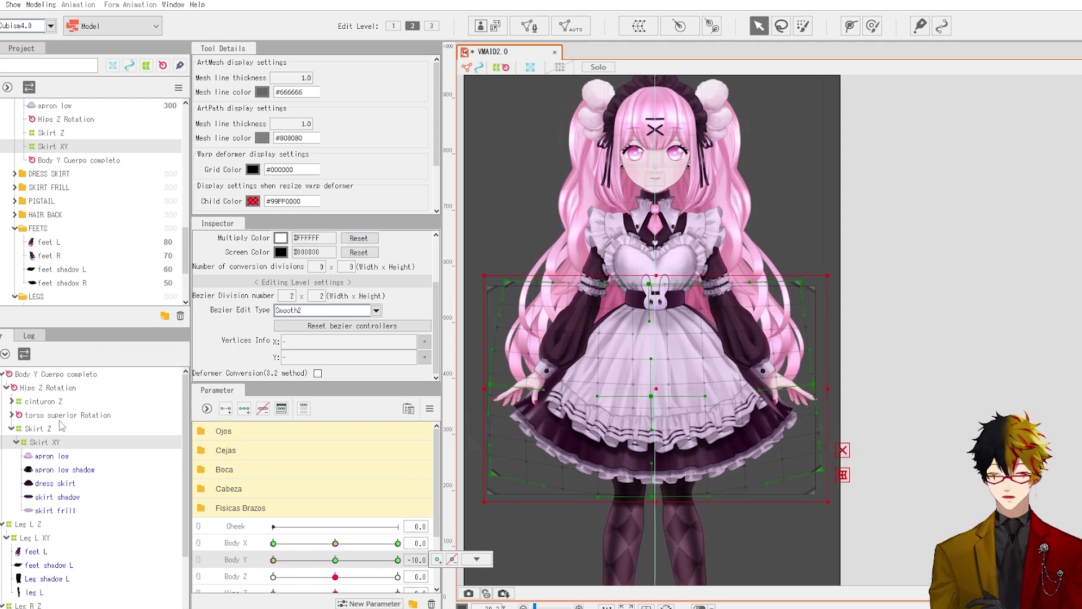
- Add three Body Y keys to the Cinturon XY warp and lower its centre and top-centre points at -10
left_click(46, 402)
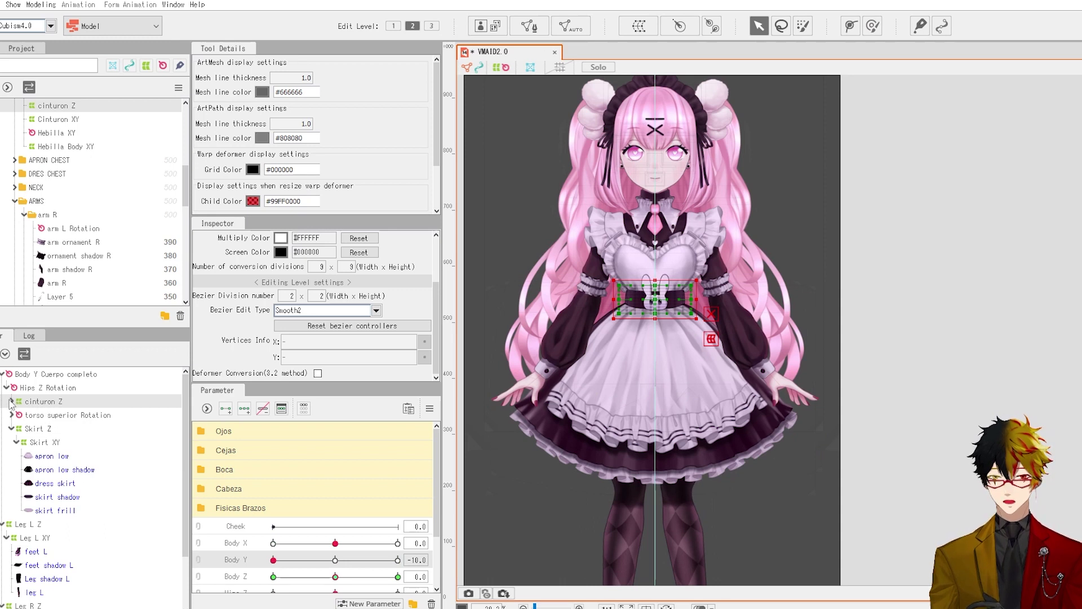
left_click(12, 402)
left_click(49, 415)
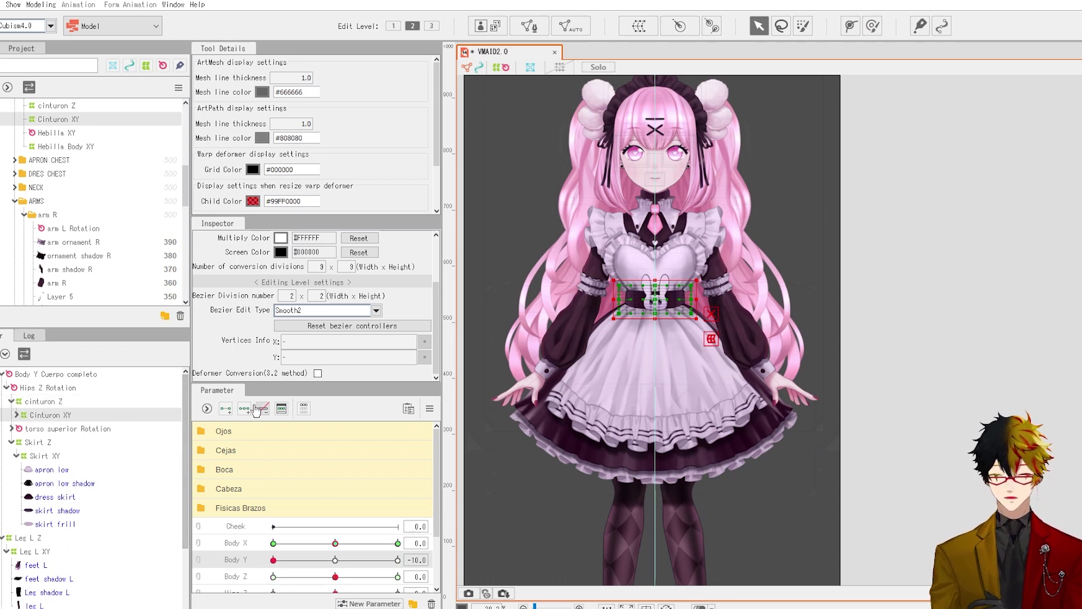
scroll(673, 300, "up", 2)
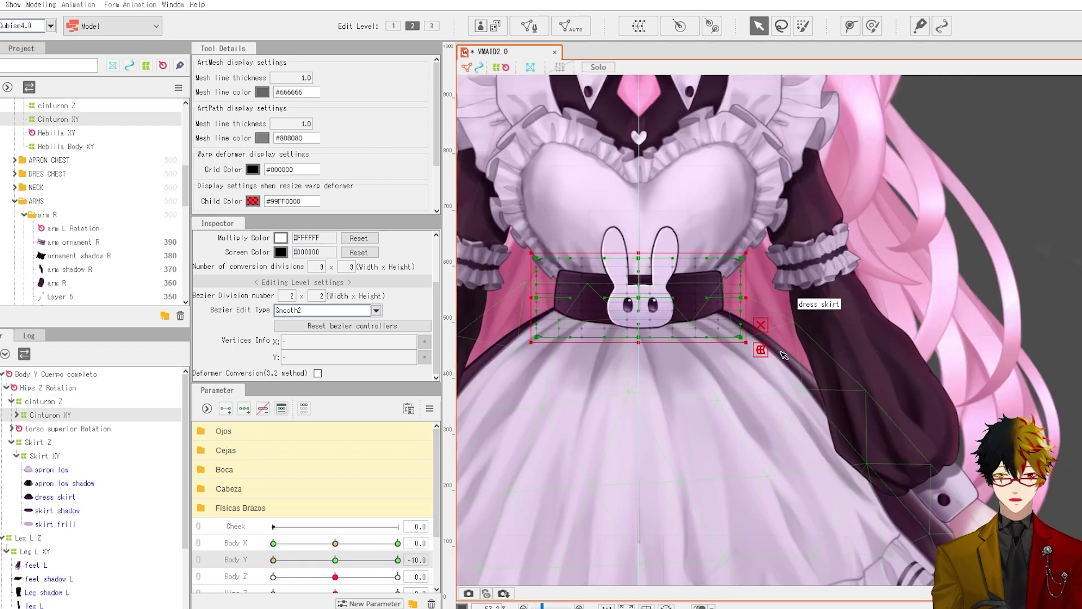
left_click_drag(638, 298, 638, 306)
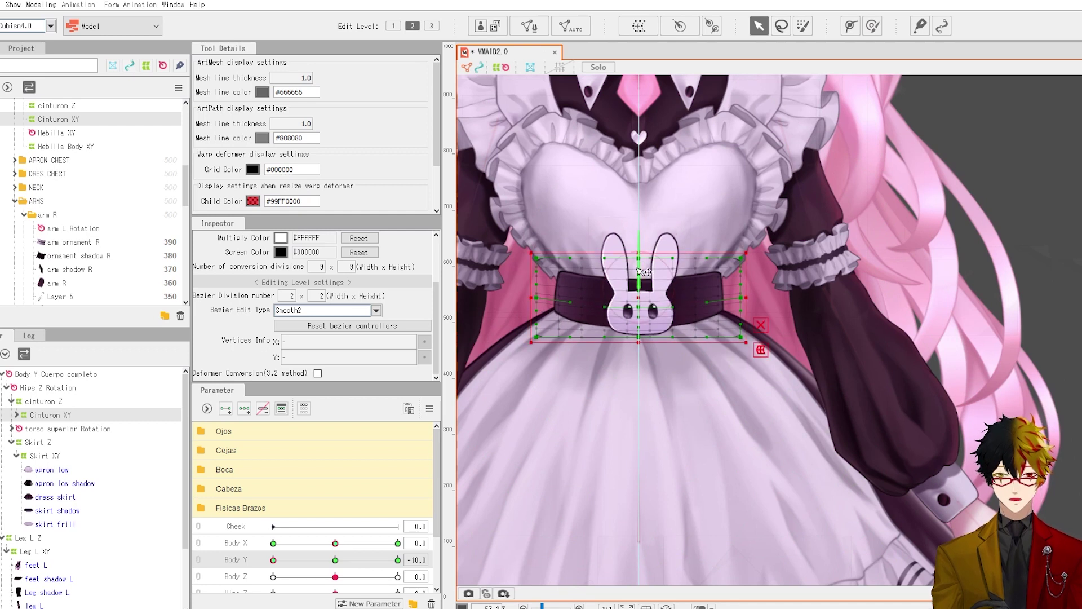
left_click_drag(643, 263, 642, 268)
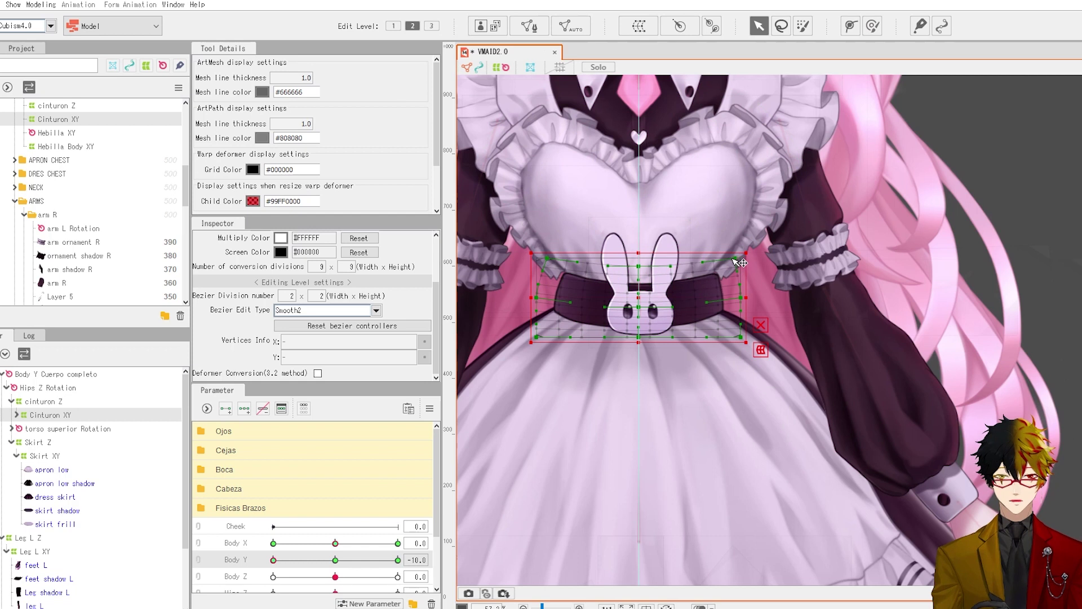
- Spread the Cinturon XY warp's lower corners outward at Body Y -10 and test the belt's motion
left_click_drag(537, 336, 532, 337)
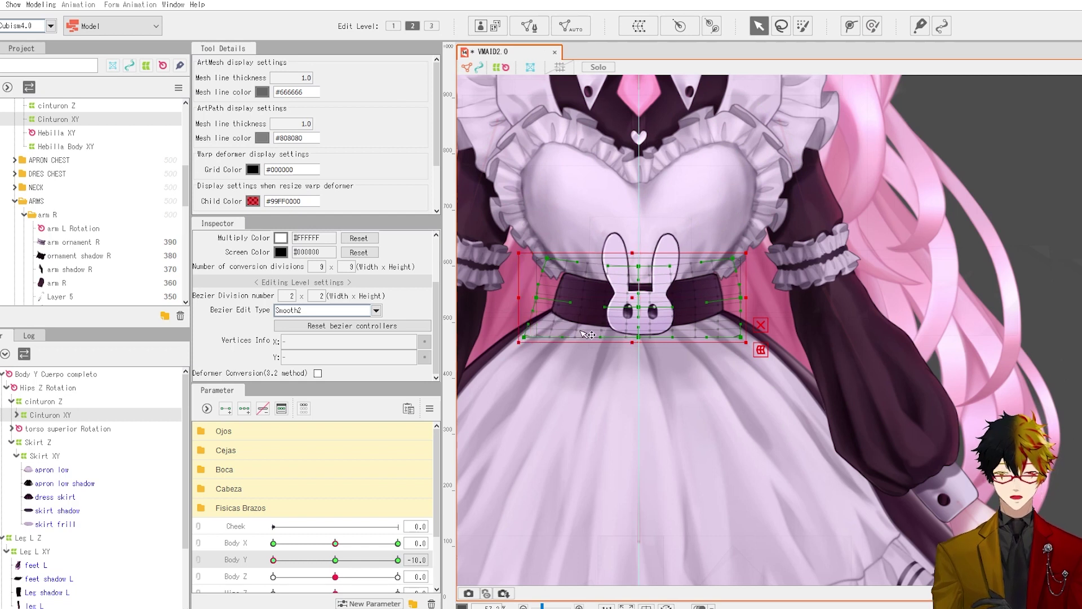
left_click_drag(741, 337, 749, 337)
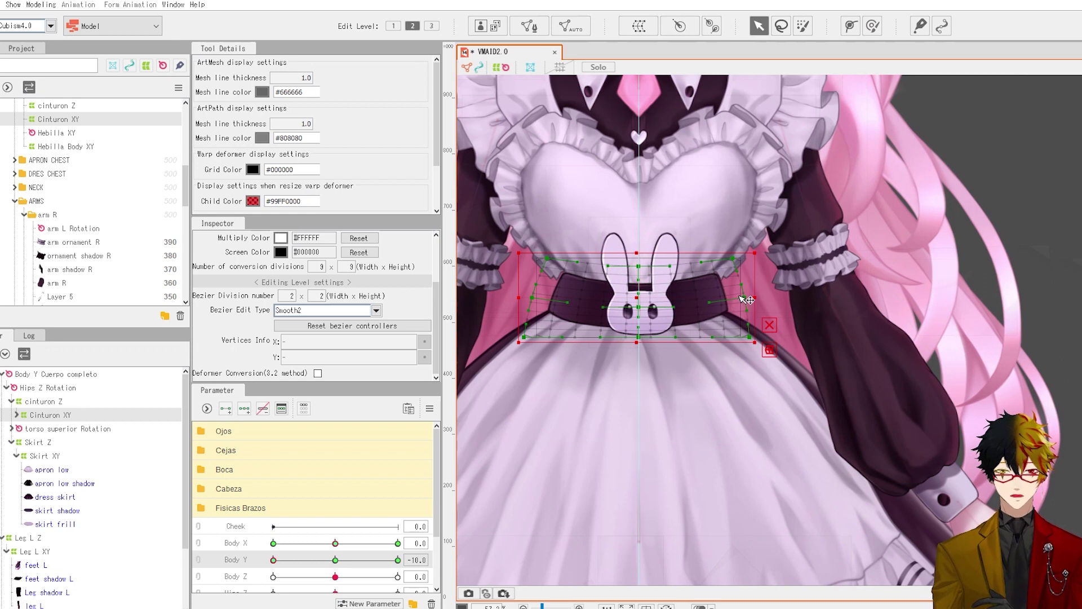
scroll(698, 328, "down", 5)
left_click_drag(338, 559, 271, 560)
scroll(597, 333, "up", 4)
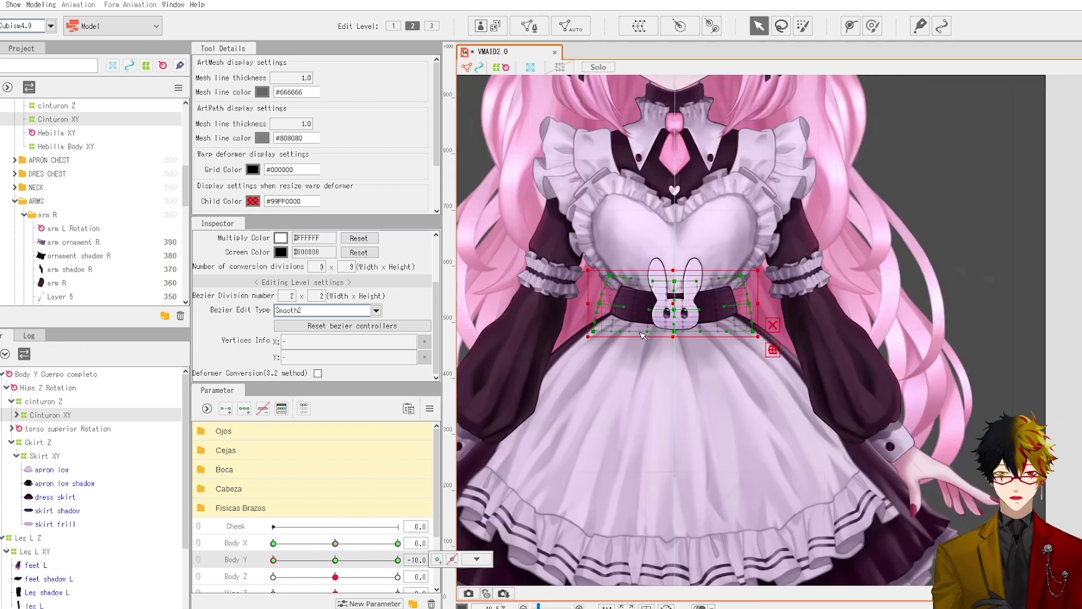
left_click_drag(801, 332, 800, 332)
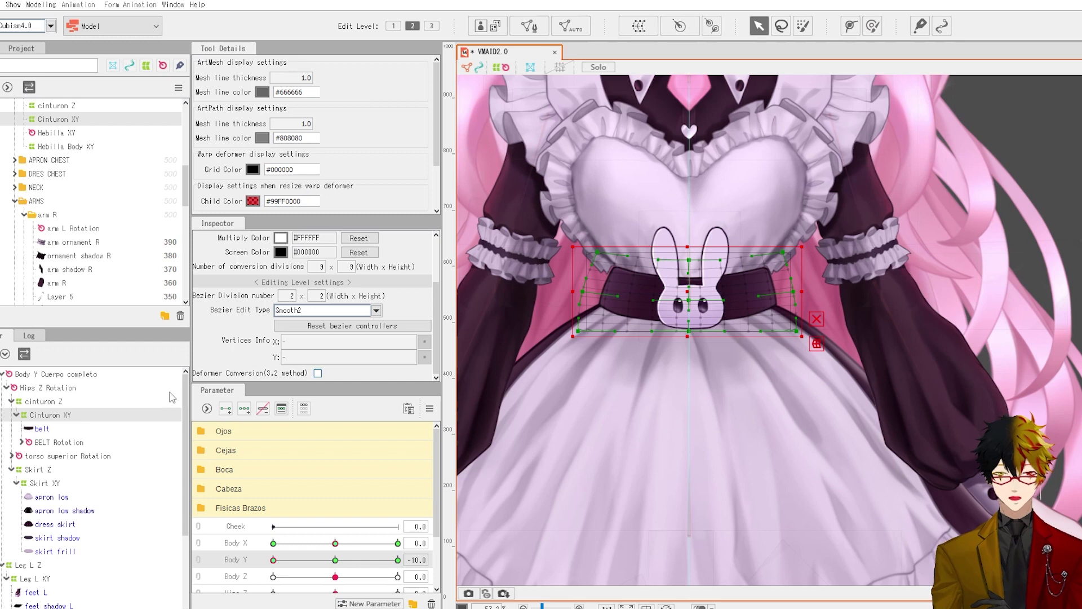
- Select the Torso XY warp under torso superior Rotation and add three keys for Body Y
left_click(12, 456)
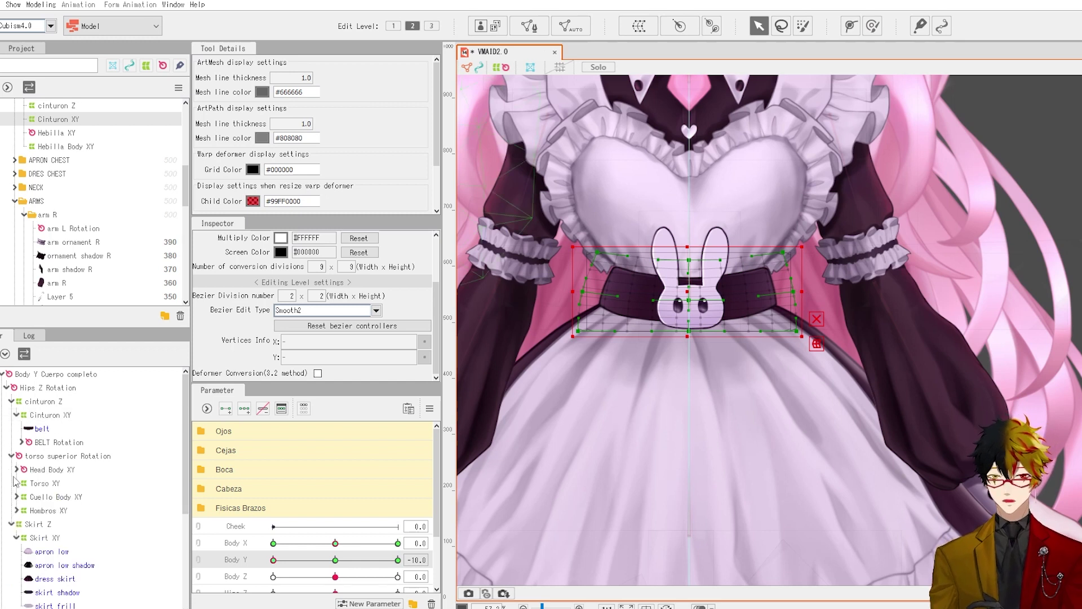
left_click(38, 483)
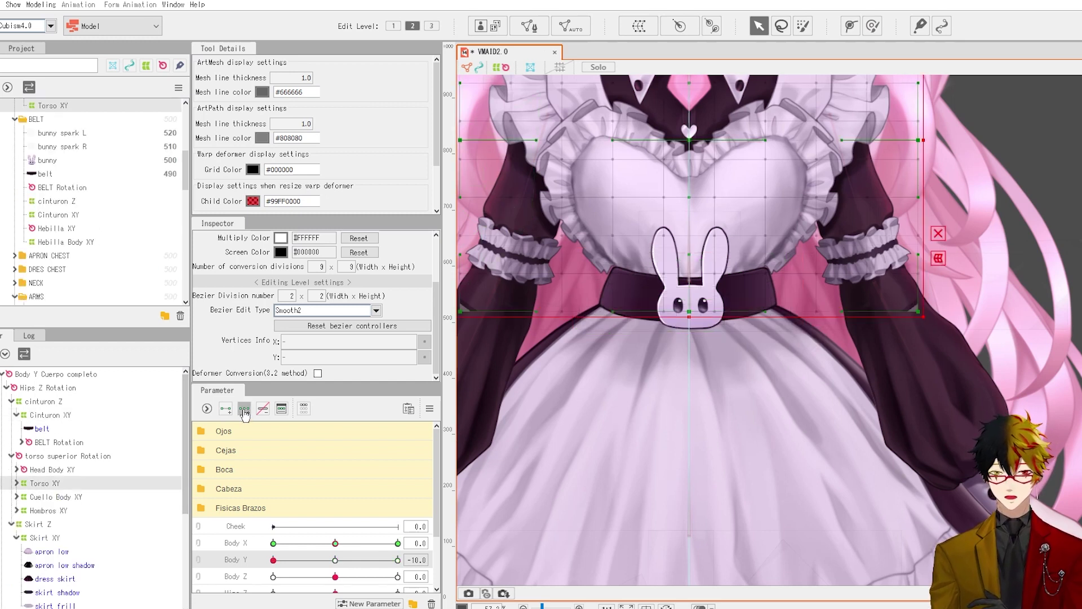
scroll(665, 316, "down", 5)
scroll(665, 316, "up", 3)
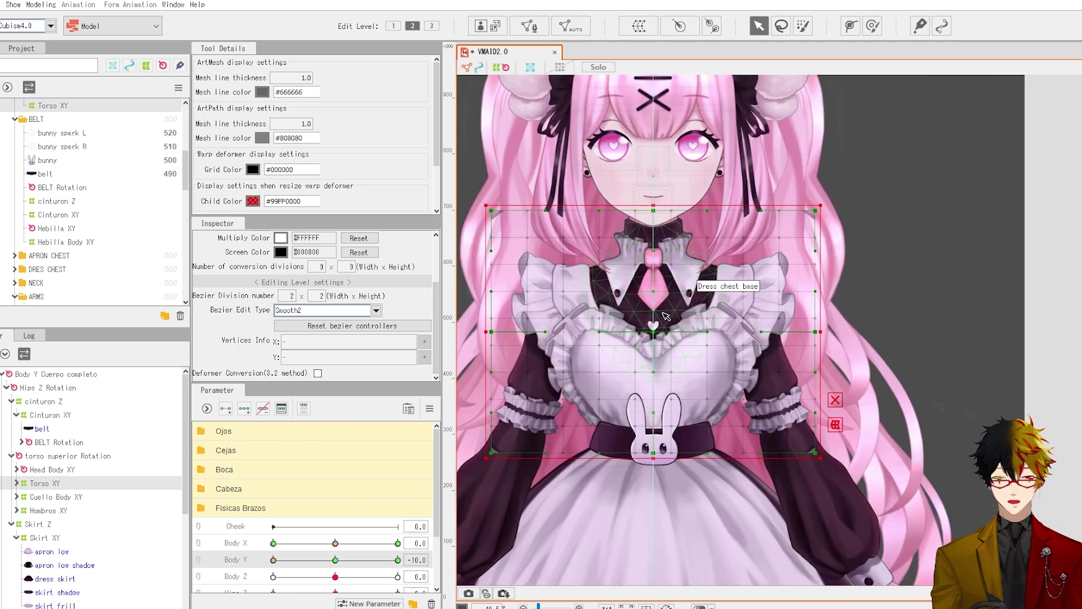
left_click_drag(666, 316, 758, 310)
left_click_drag(687, 278, 727, 252)
key("ctrl+z")
- Hide the Torso XY warp's bounding box and lower its centre and top-centre points at Body Y -10
left_click(835, 399)
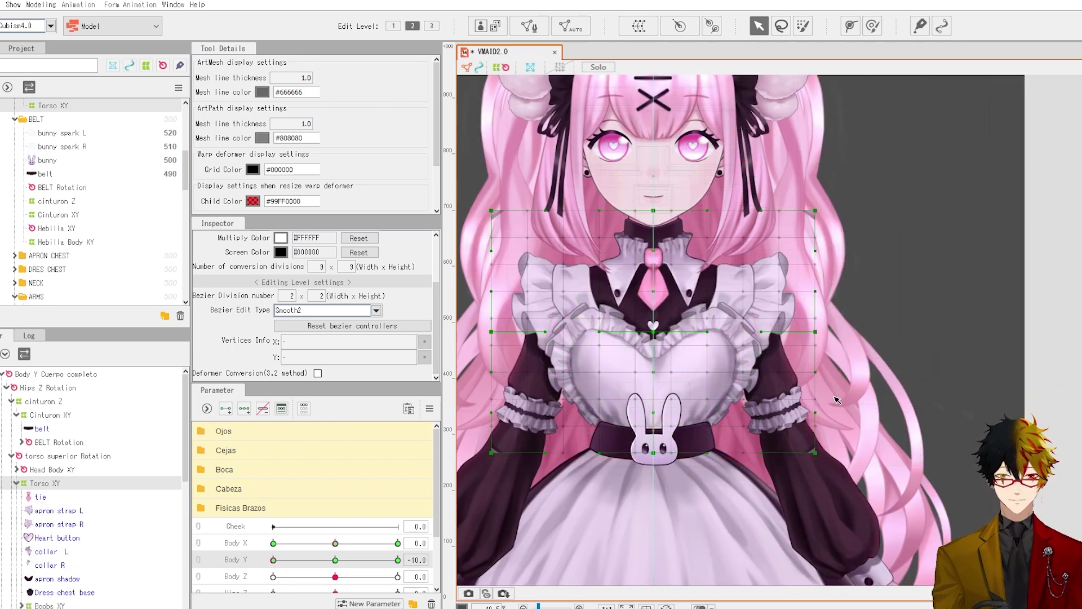
left_click_drag(654, 332, 653, 343)
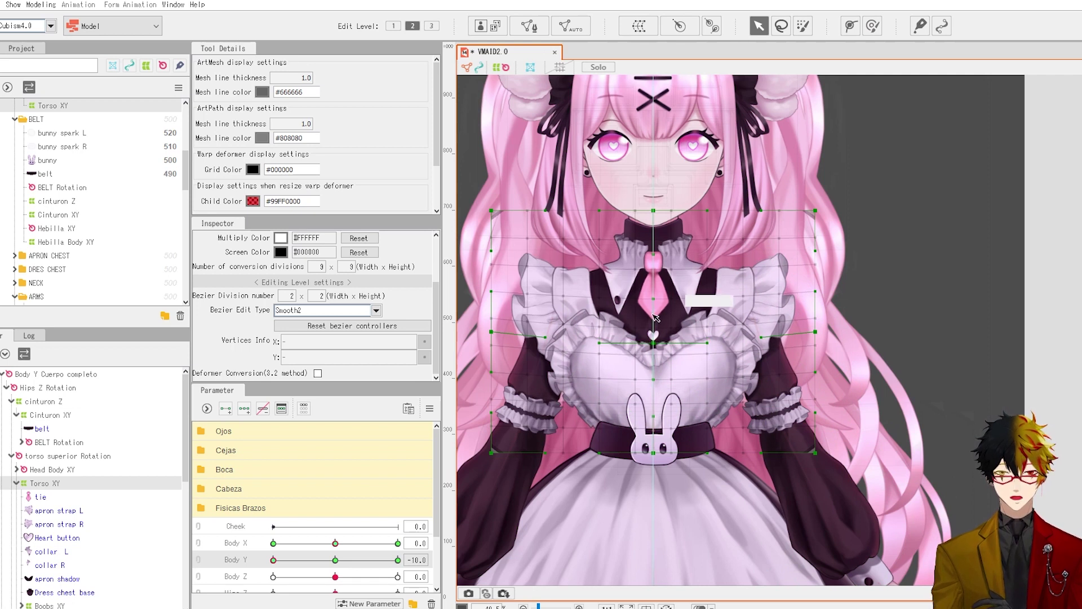
left_click_drag(652, 214, 649, 228)
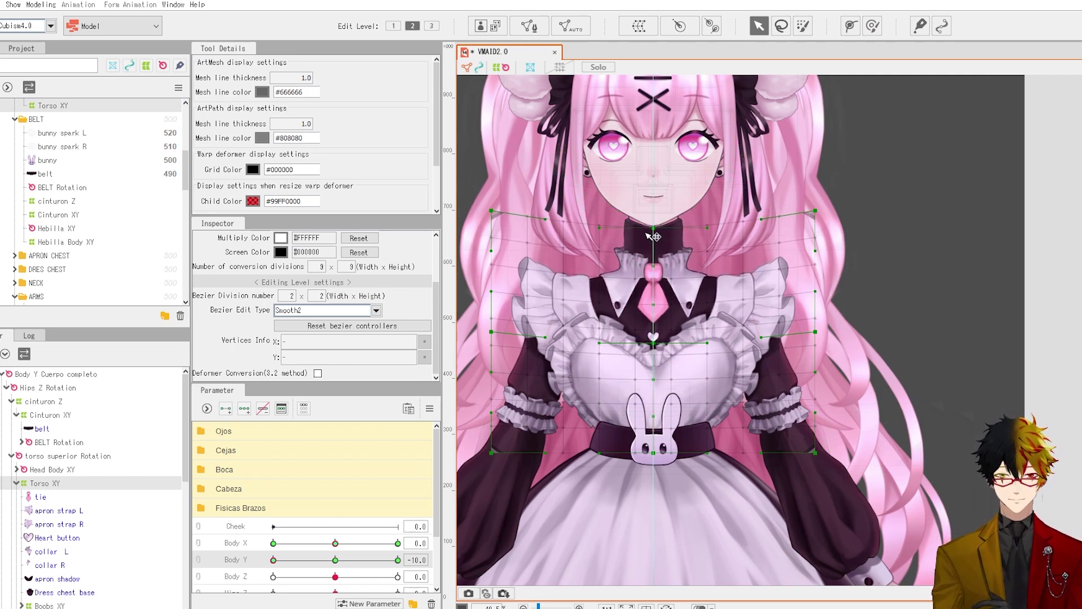
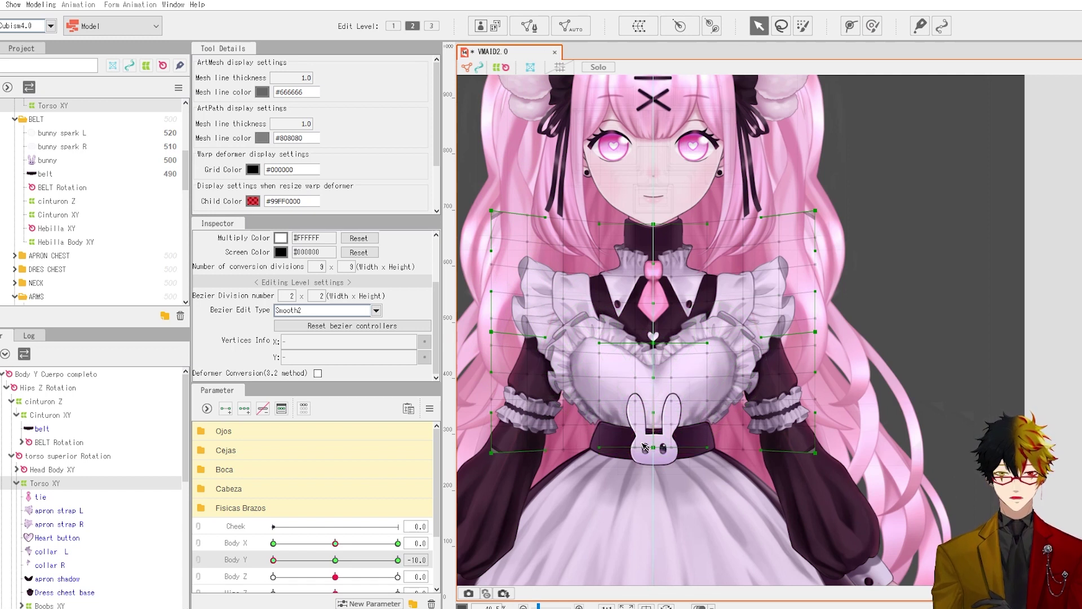
- Widen the Torso XY warp at Body Y -10 by moving its upper corners, side midpoints and lower corners outward
left_click_drag(494, 332, 491, 332)
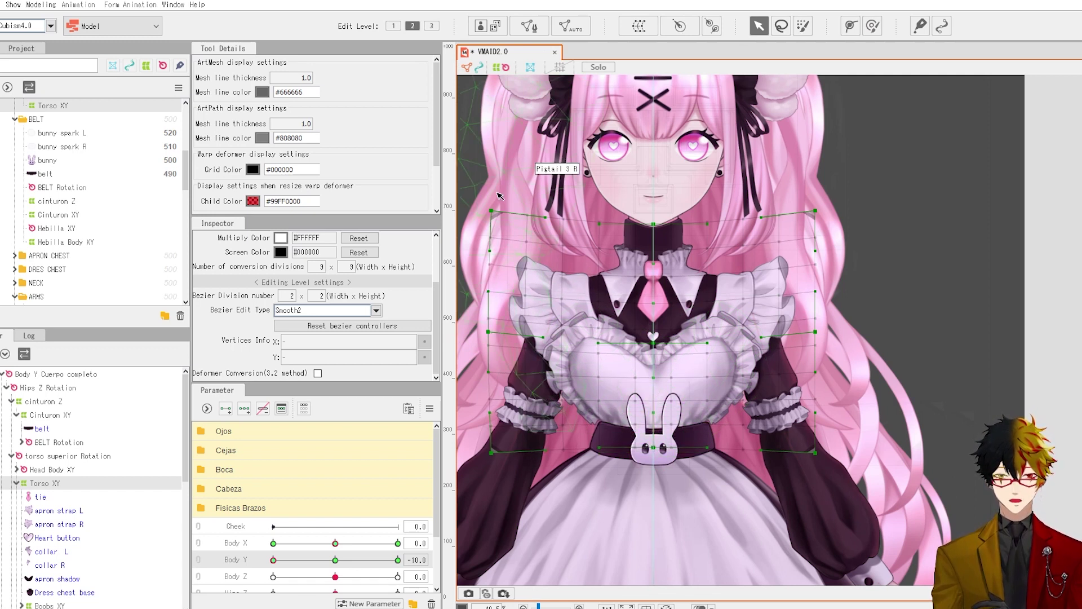
left_click_drag(489, 213, 478, 211)
left_click_drag(816, 212, 825, 211)
left_click_drag(814, 335, 818, 335)
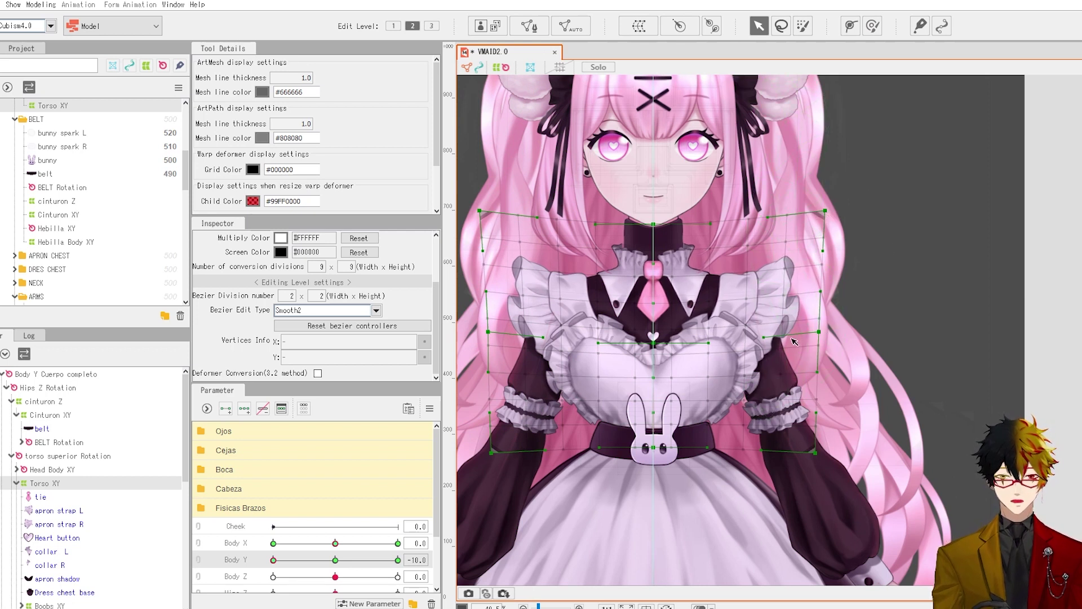
left_click_drag(487, 332, 484, 332)
left_click_drag(491, 452, 488, 453)
left_click_drag(815, 452, 818, 453)
- Deselect the torso warp and examine how the upper body moves between Body Y 0 and -10
scroll(818, 322, "down", 2)
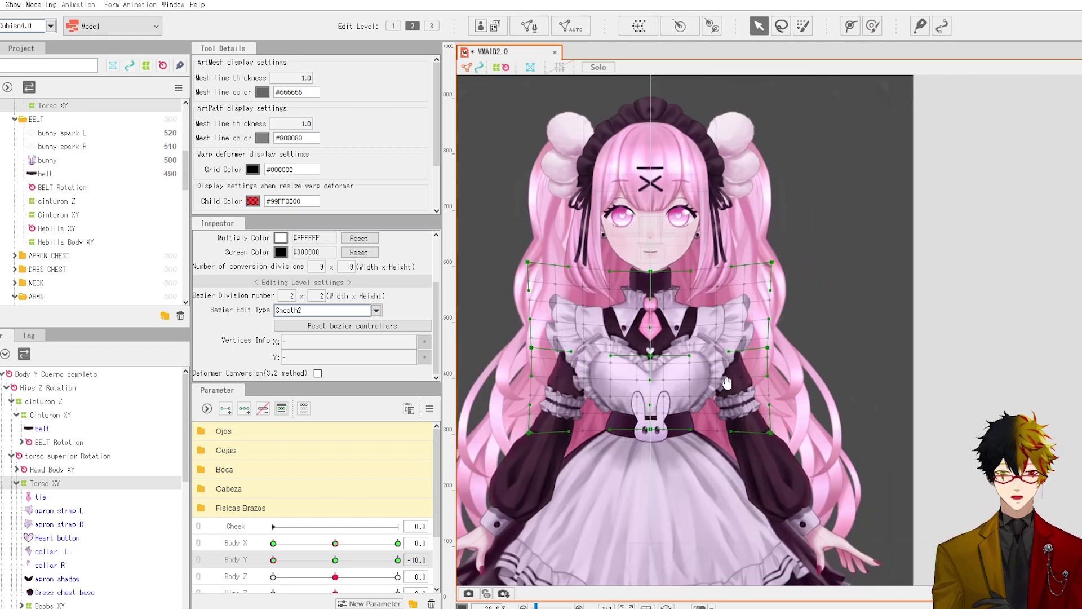
left_click_drag(586, 331, 595, 336)
key("ctrl+a")
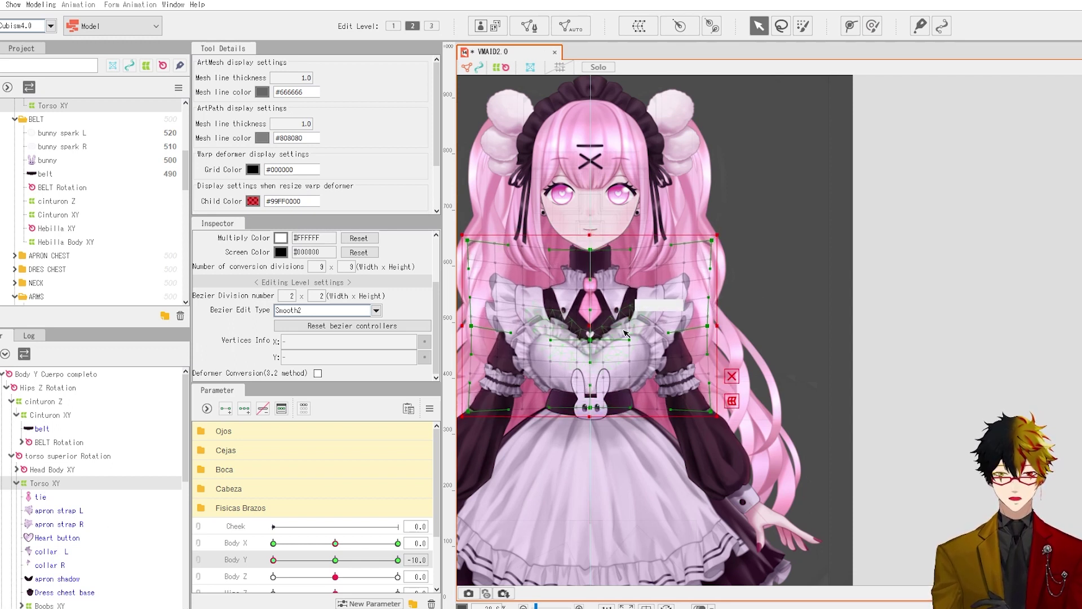
left_click(781, 304)
scroll(682, 283, "down", 3)
scroll(527, 378, "up", 3)
left_click_drag(335, 561, 250, 573)
scroll(710, 323, "up", 3)
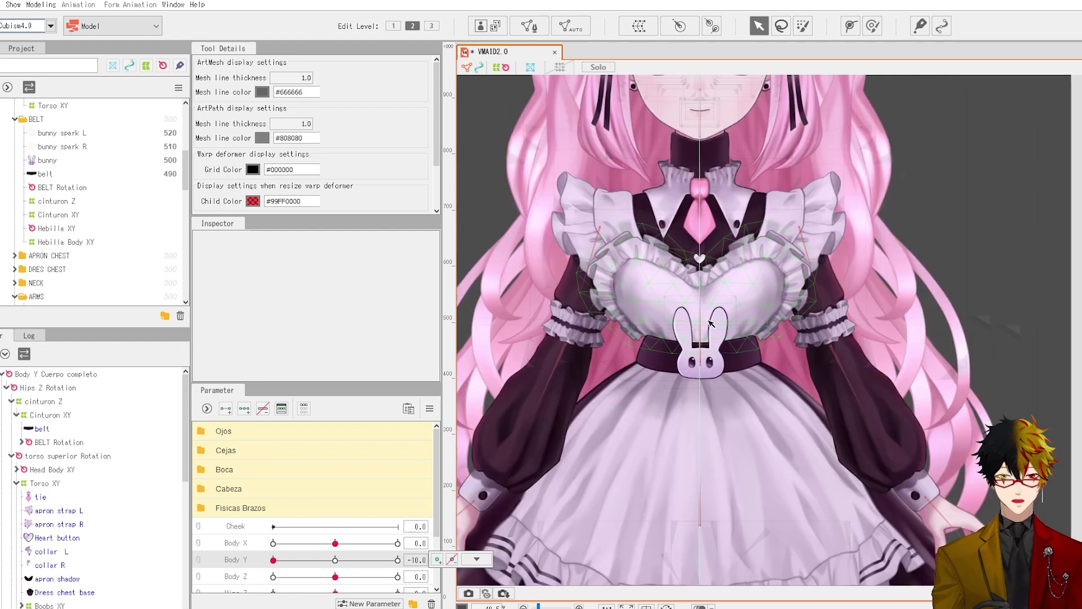
- Add three Body Y keys to the bunny buckle's Hebilla Body XY warp, then at -10 lower its top-centre point and spread its upper corners
left_click(716, 329)
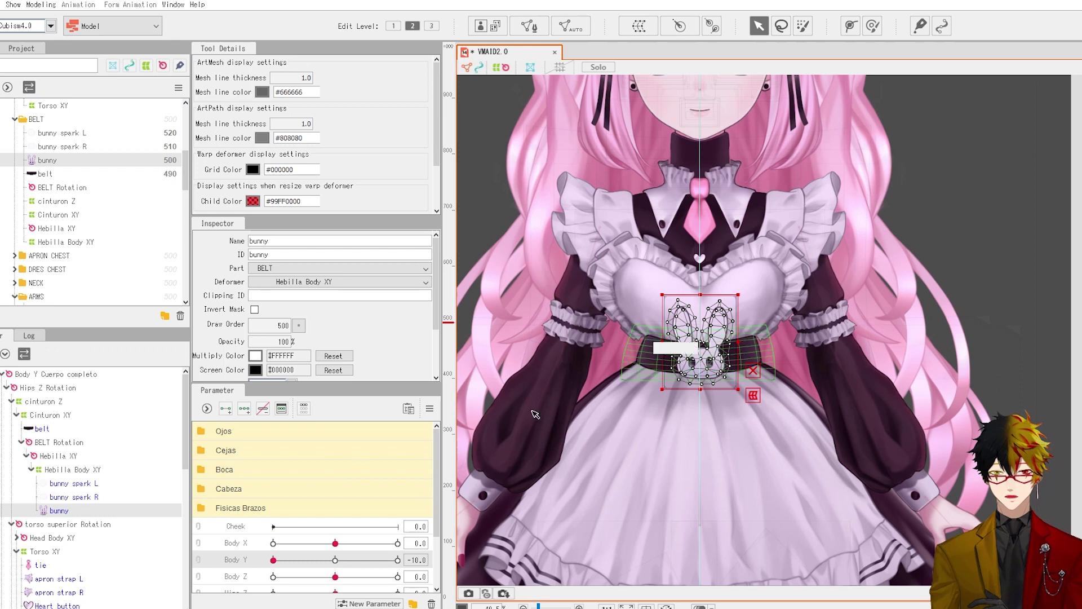
left_click(85, 469)
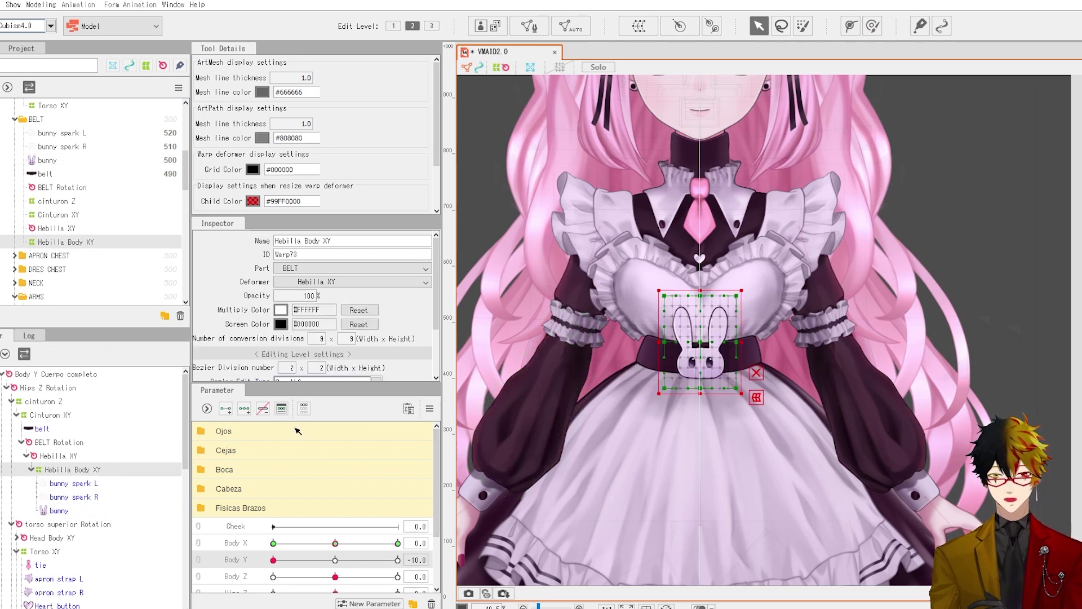
scroll(584, 366, "up", 4)
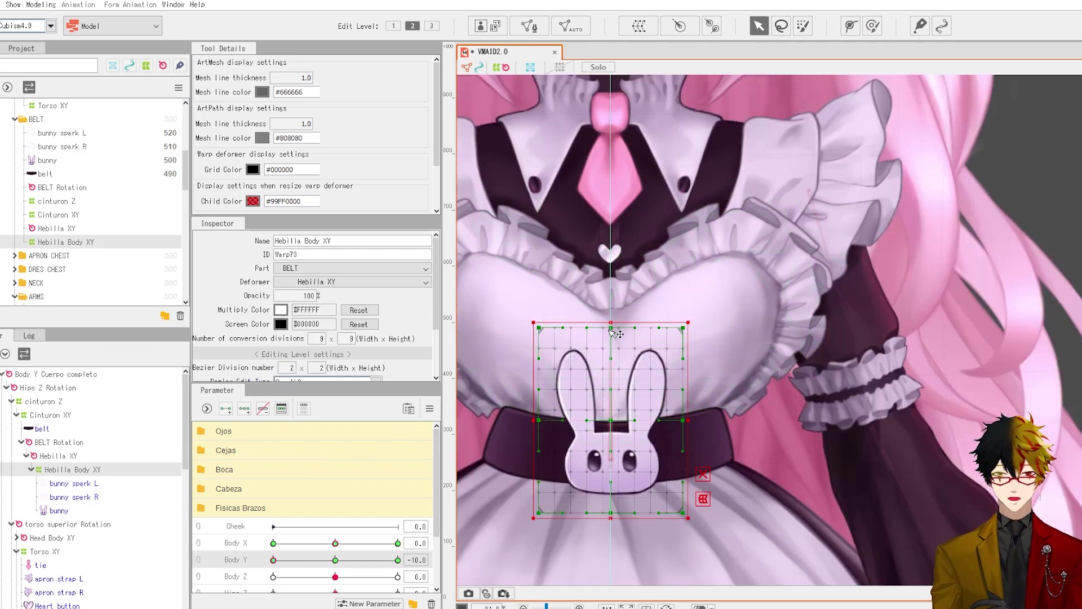
left_click_drag(610, 328, 610, 343)
left_click_drag(539, 327, 527, 327)
left_click_drag(684, 332, 692, 332)
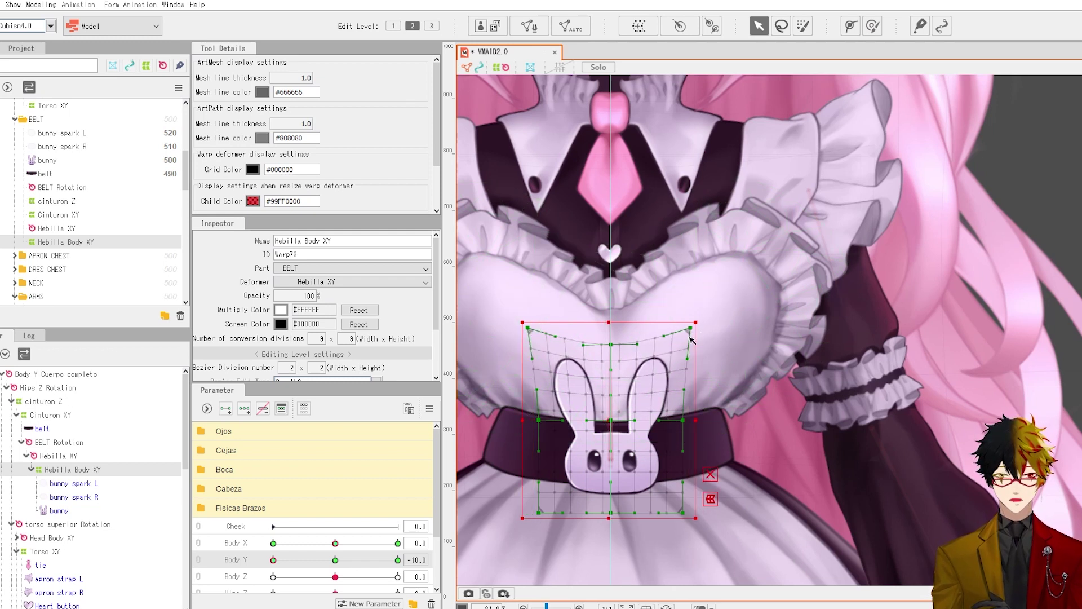
- Lower the centre point of the Hebilla Body XY warp slightly at Body Y -10
left_click_drag(609, 423, 609, 430)
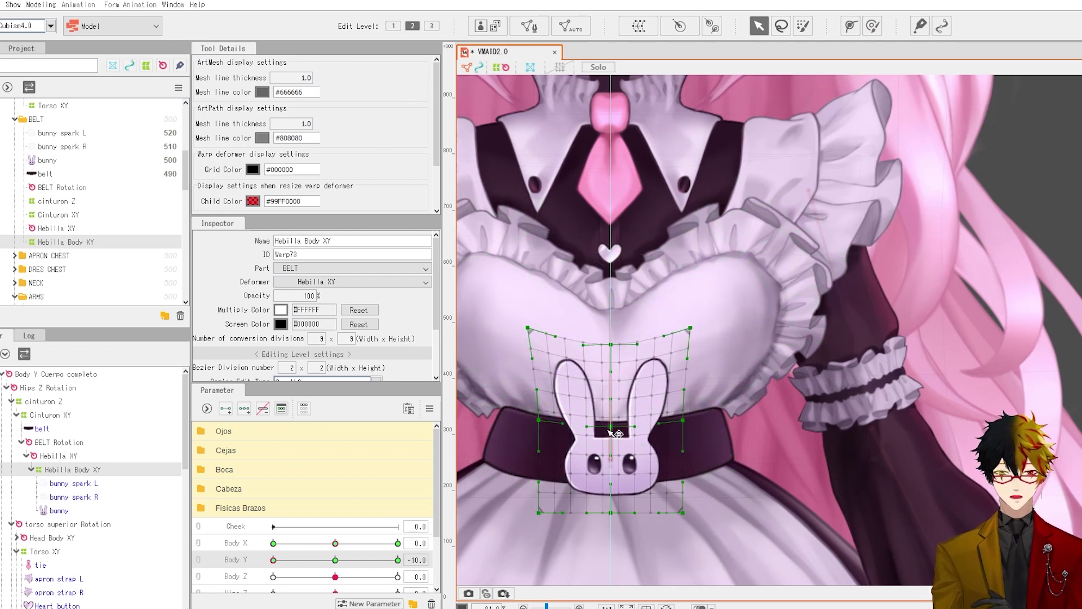
left_click(45, 468)
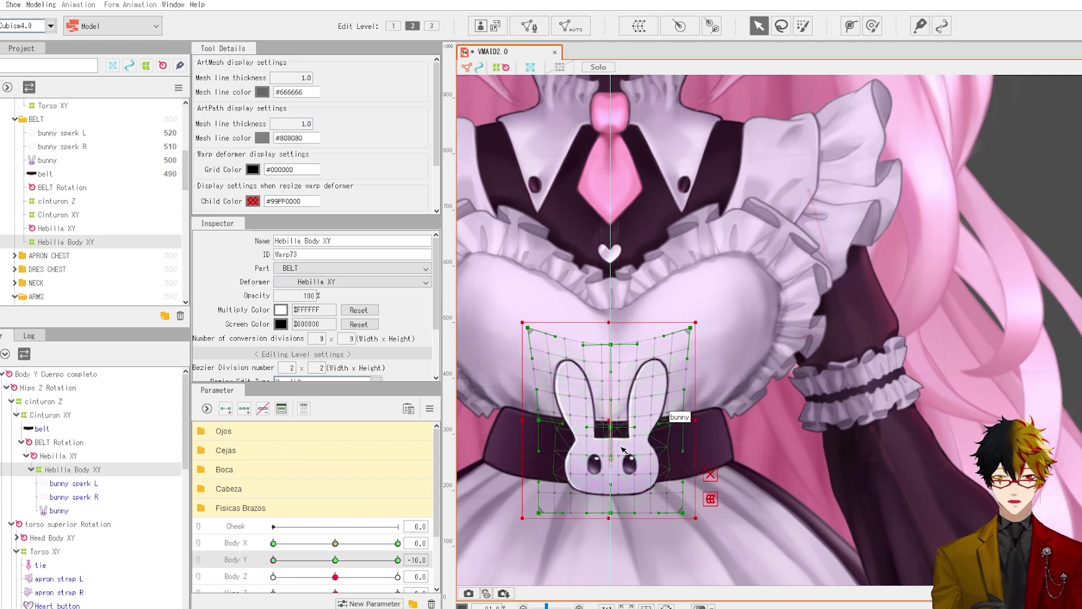
left_click_drag(612, 431, 611, 427)
scroll(613, 426, "down", 4)
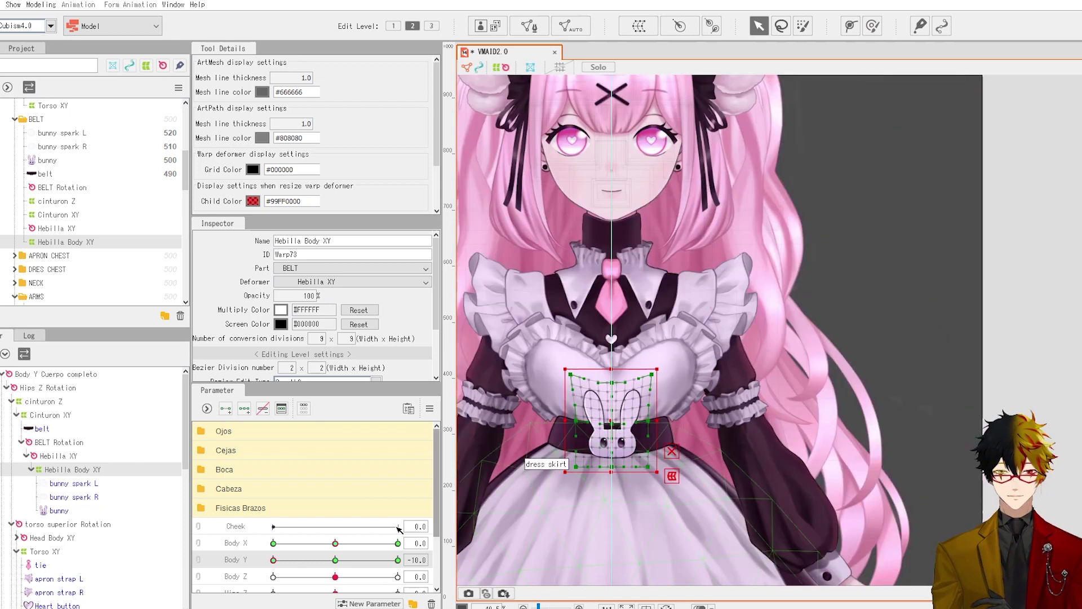
- Lower the upper corners and top edge of the Hebilla Body XY warp at Body Y -10 and hide its bounding box
left_click_drag(333, 562, 272, 560)
left_click_drag(611, 420, 611, 423)
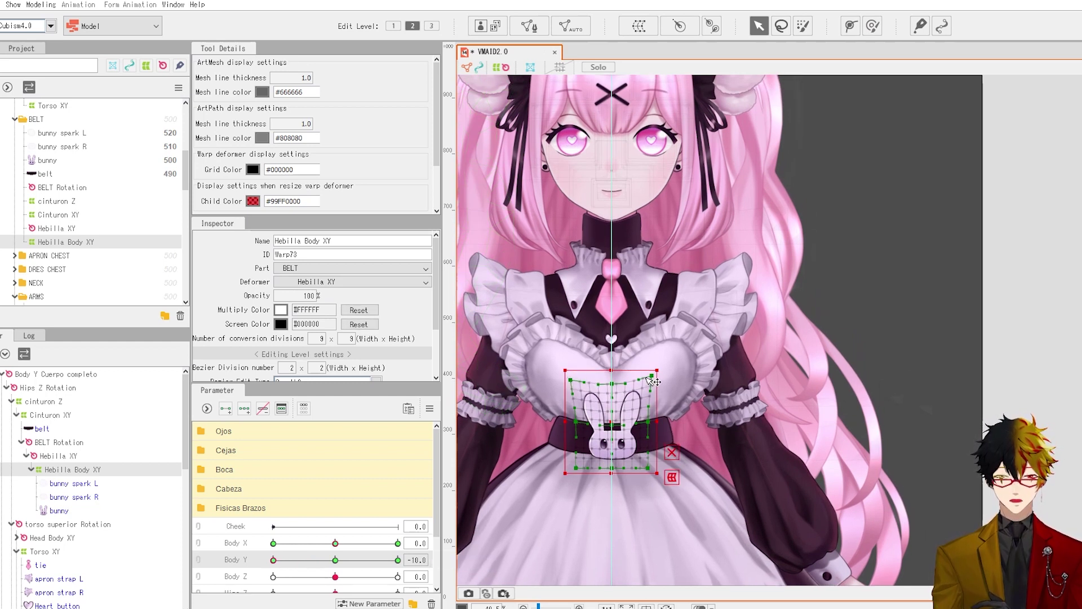
mouse_move(336, 561)
left_mouse_down()
mouse_move(315, 560)
mouse_move(335, 560)
left_mouse_up()
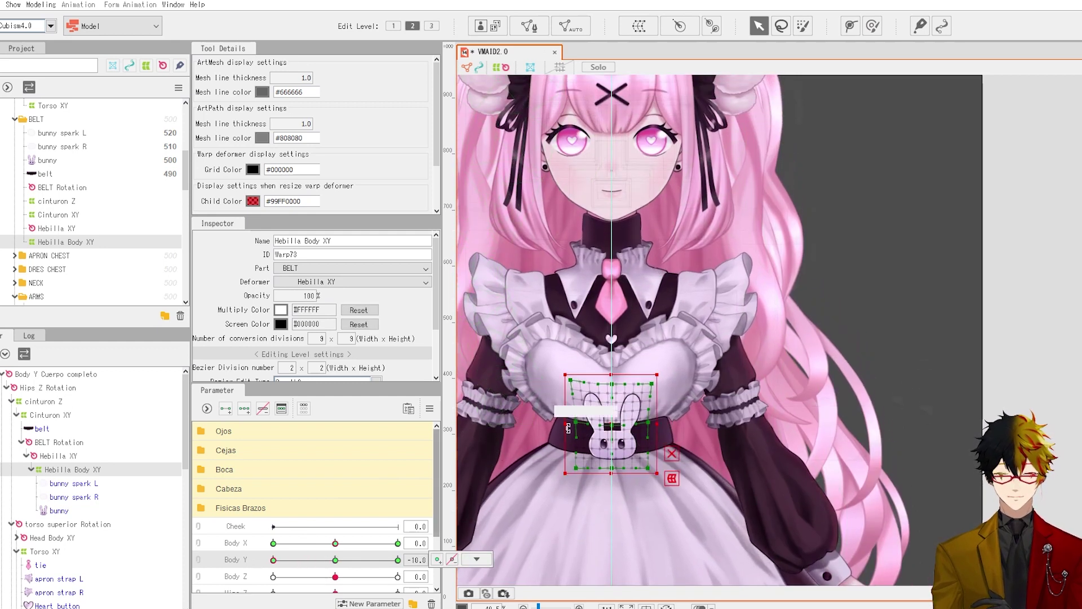
left_click(671, 453)
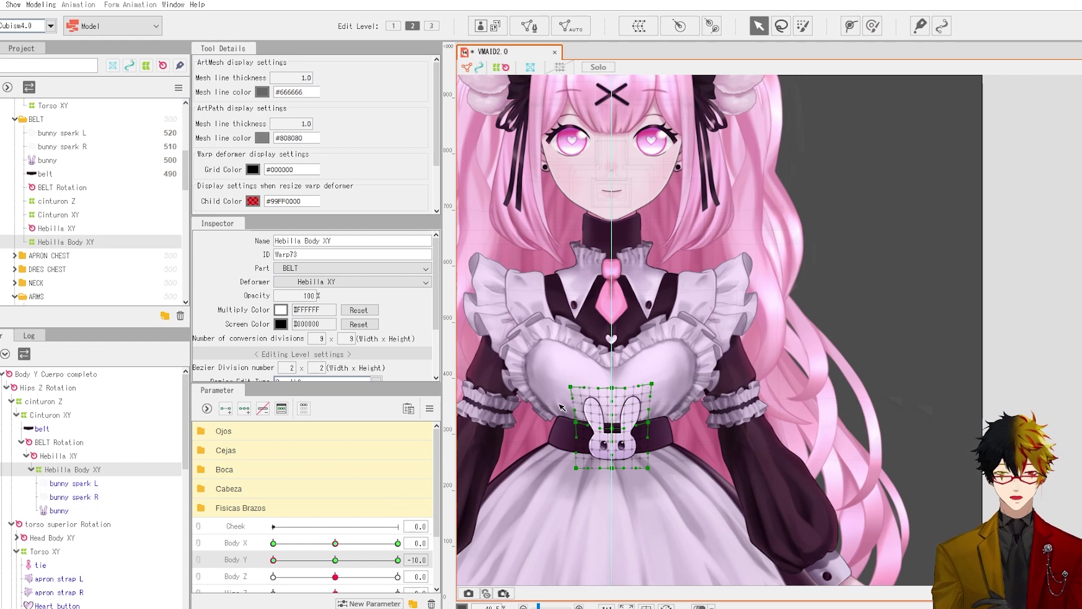
left_click_drag(335, 559, 258, 566)
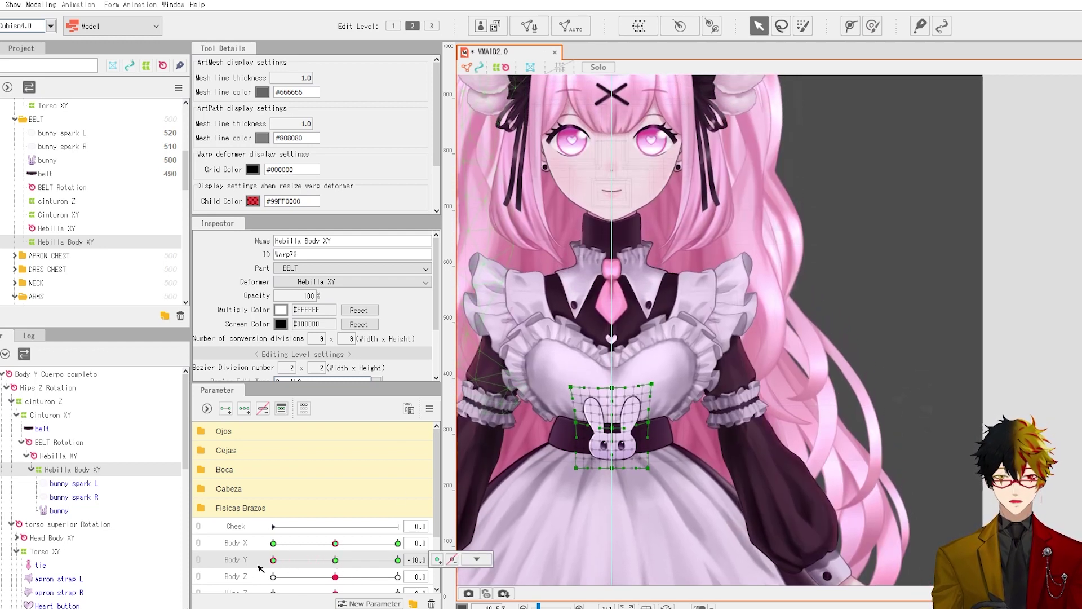
- Deselect the buckle warp and examine the upper body's movement between Body Y 0 and -10
left_click(958, 289)
scroll(946, 254, "down", 5)
scroll(803, 262, "up", 4)
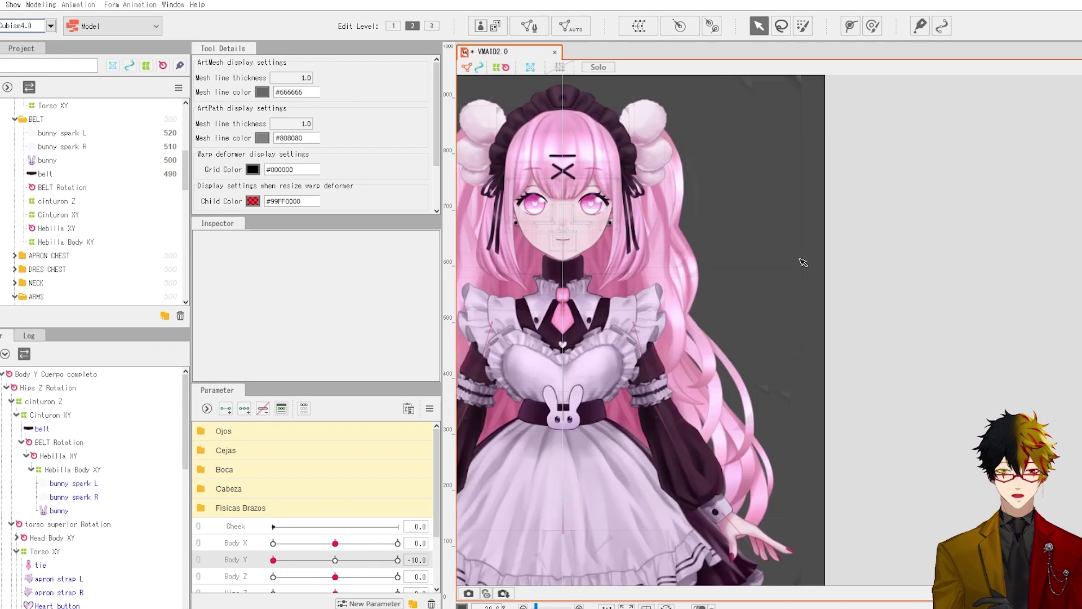
left_click(336, 560)
left_click_drag(335, 560, 259, 561)
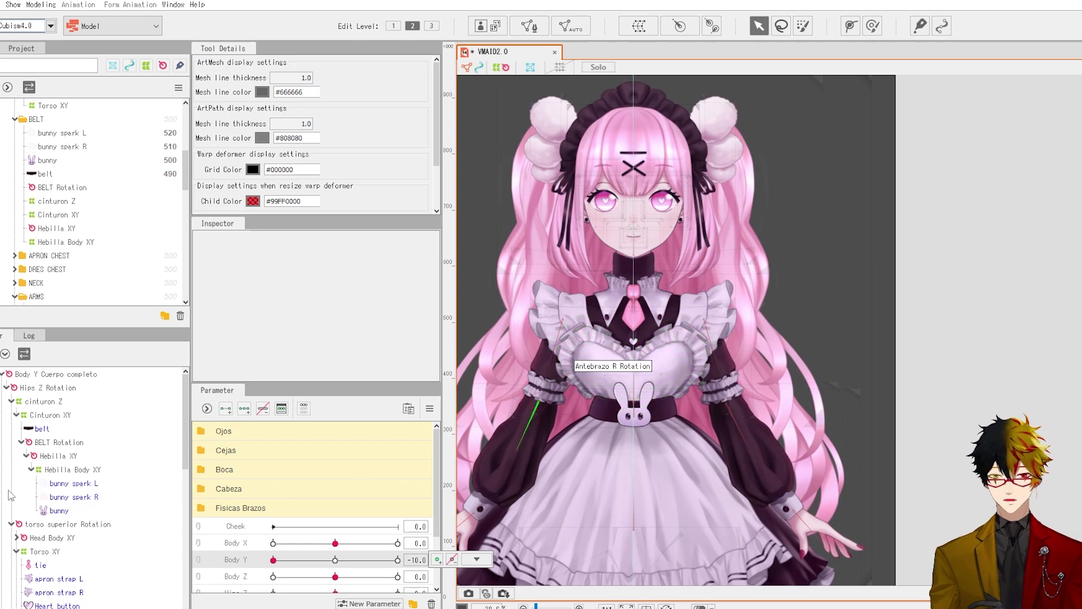
- Raise the centre and top-centre points of the Torso XY warp slightly at Body Y -10
left_click(42, 538)
left_click(42, 551)
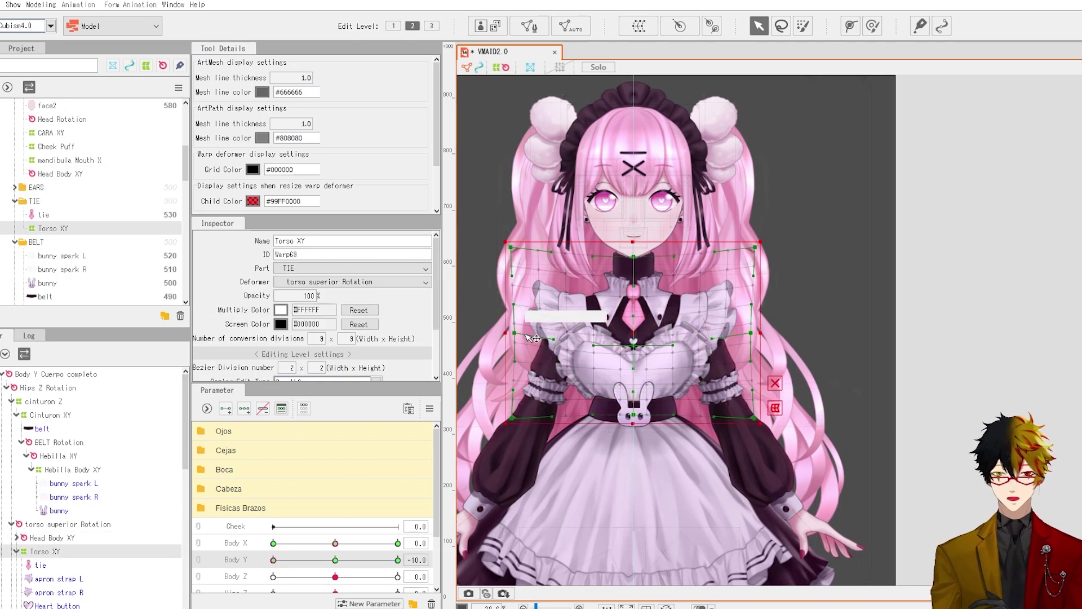
scroll(650, 338, "up", 2)
left_click_drag(651, 344, 650, 340)
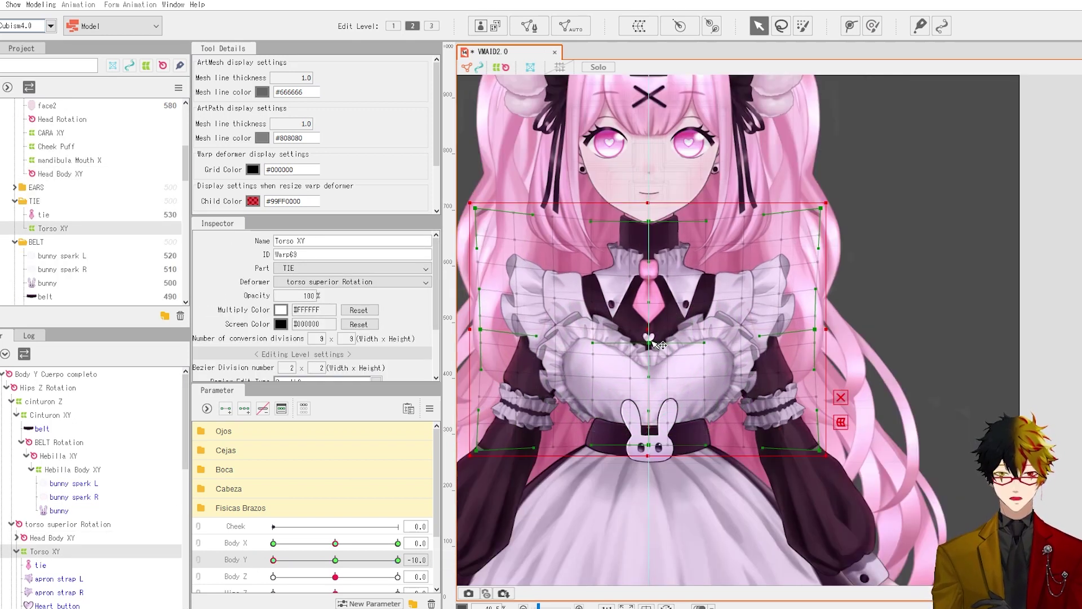
left_click_drag(274, 560, 250, 560)
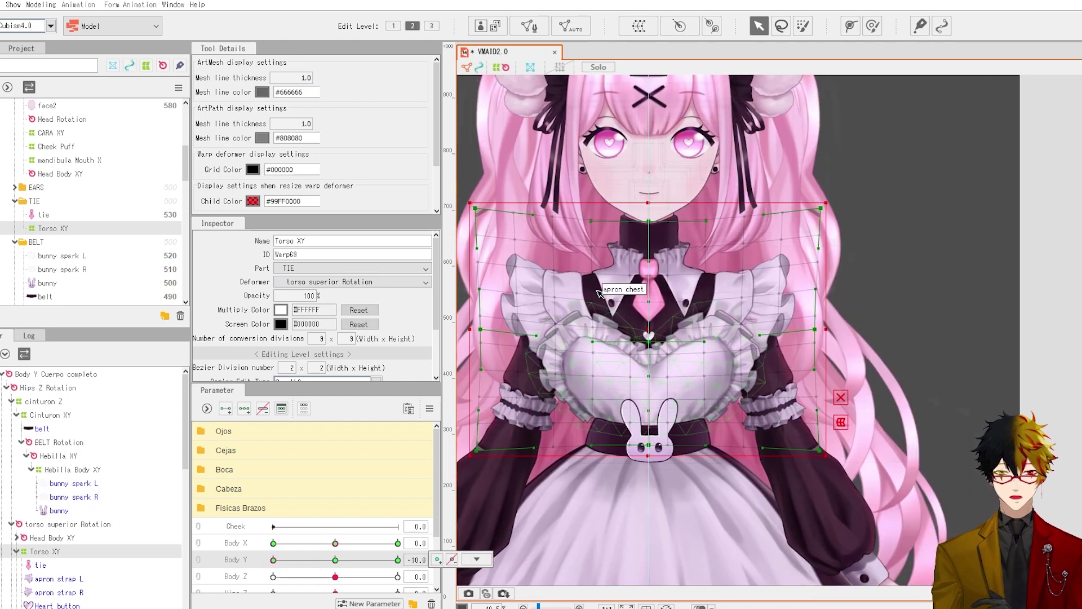
left_click_drag(647, 222, 647, 212)
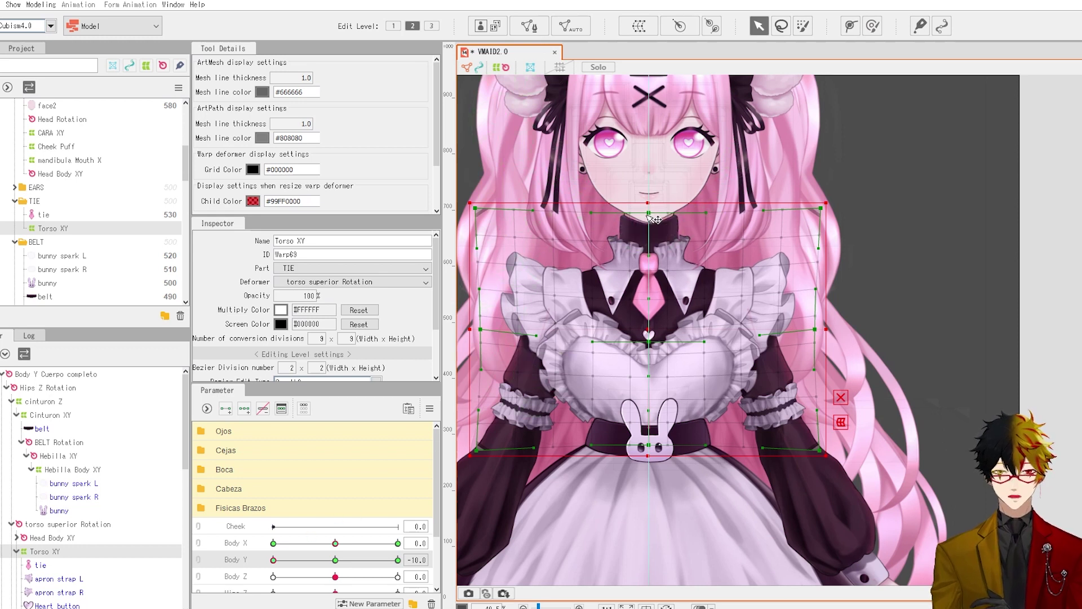
left_click_drag(335, 560, 273, 560)
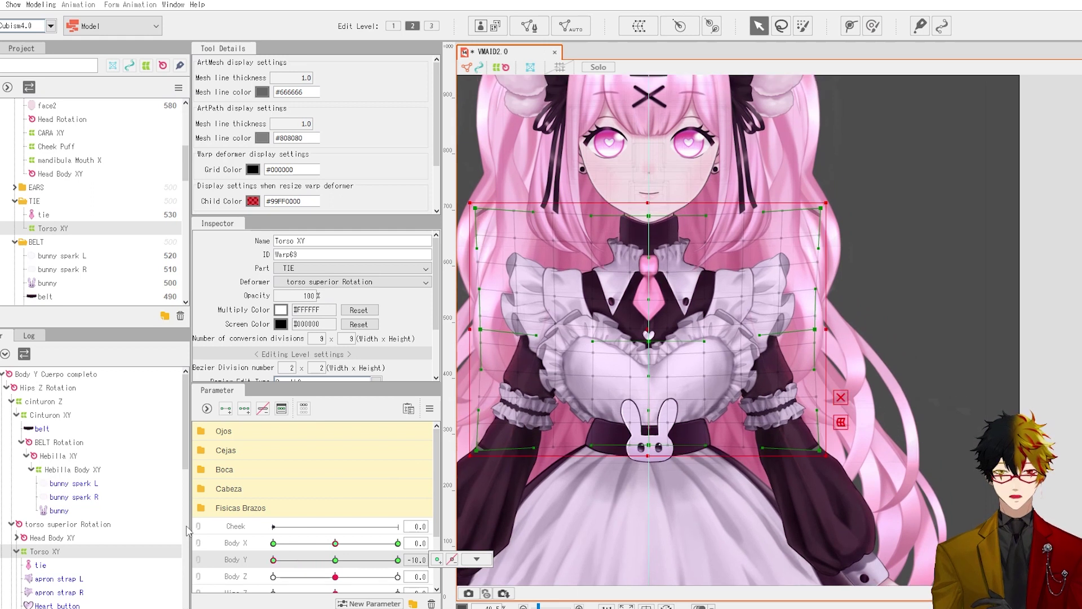
- Move the entire Hombros XY shoulder warp slightly down at Body Y -10
scroll(54, 454, "down", 5)
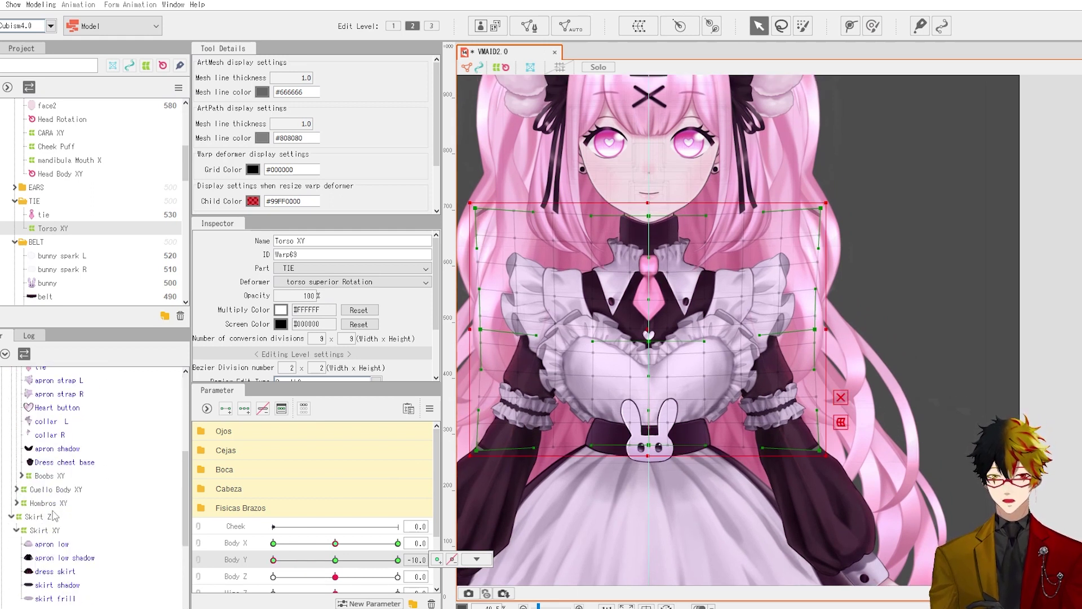
left_click(54, 503)
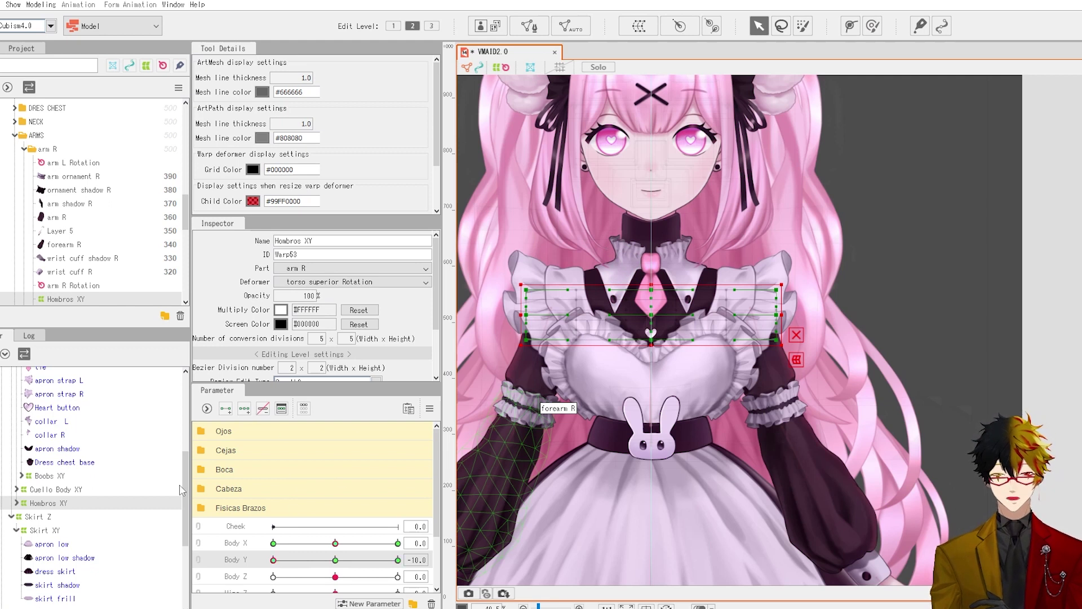
scroll(573, 292, "down", 3)
left_click_drag(572, 292, 632, 283)
left_click(335, 559)
left_click_drag(335, 560, 206, 562)
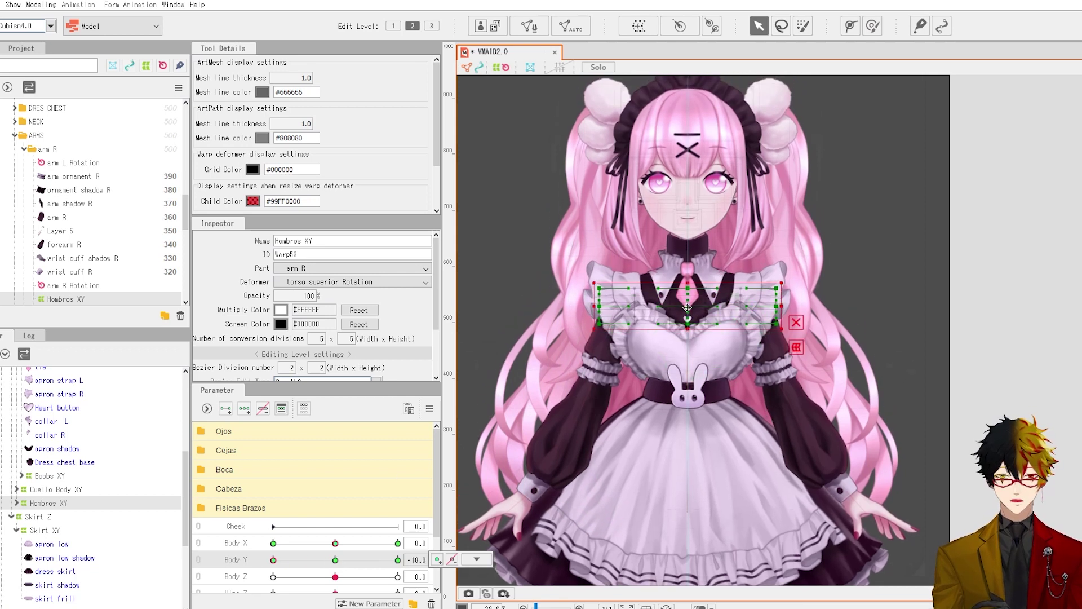
left_click_drag(334, 555, 241, 564)
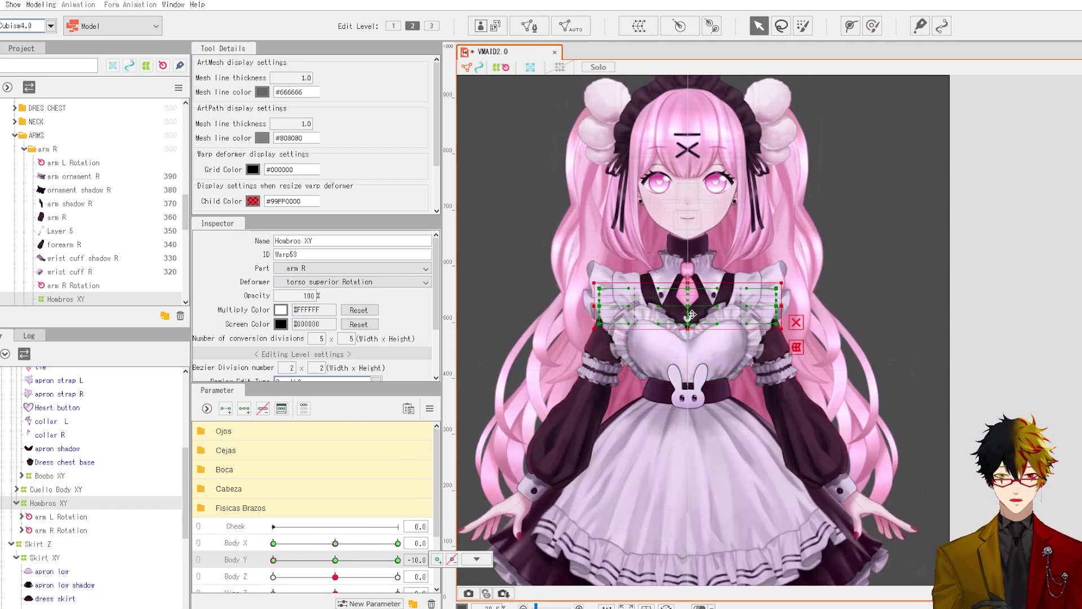
left_click_drag(692, 314, 692, 322)
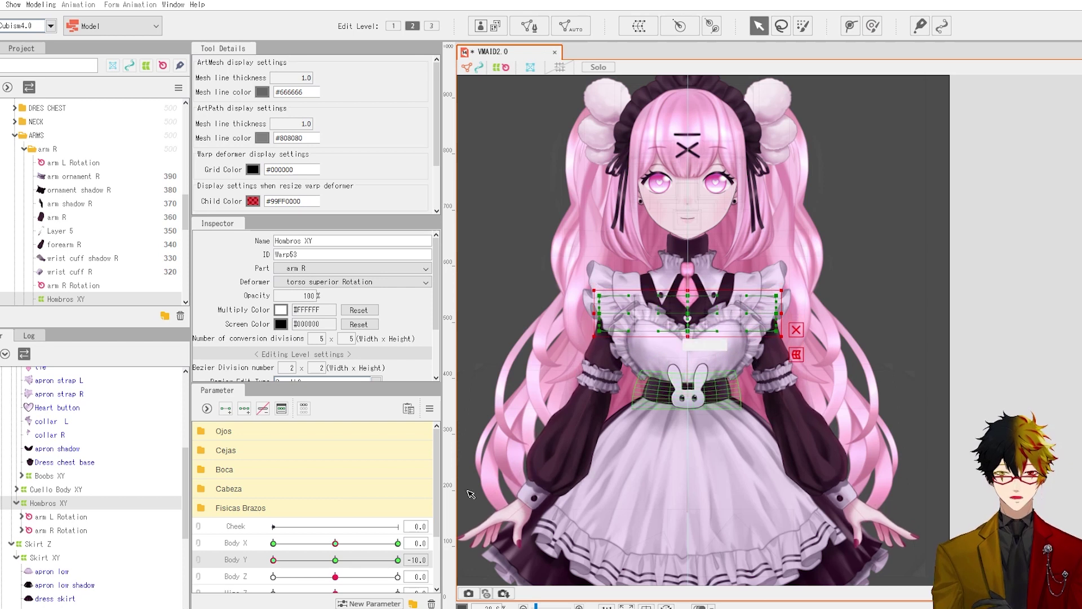
left_click_drag(336, 558, 257, 568)
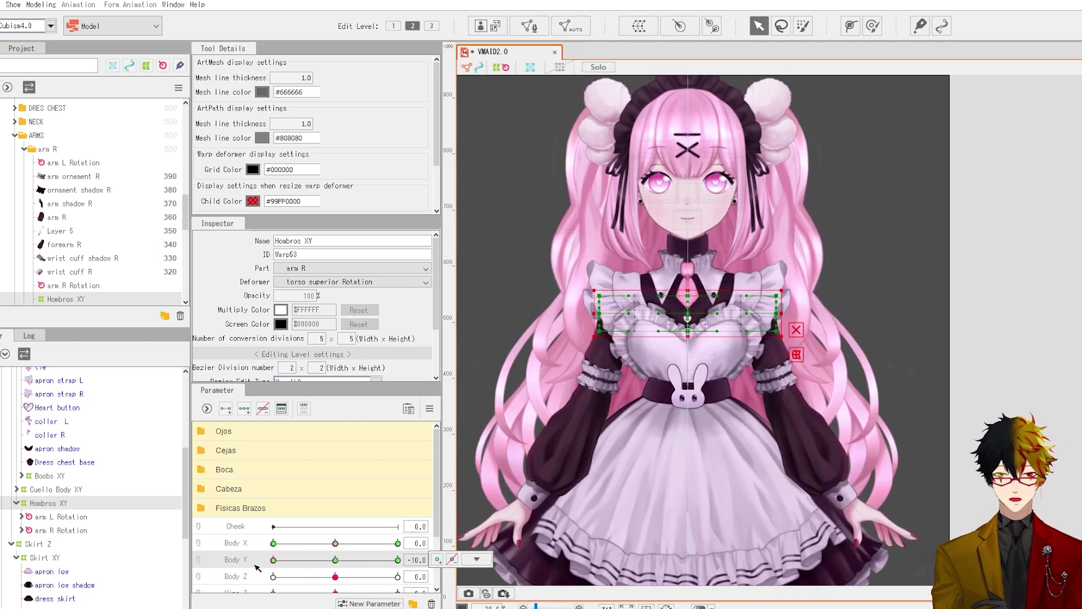
scroll(605, 302, "up", 2)
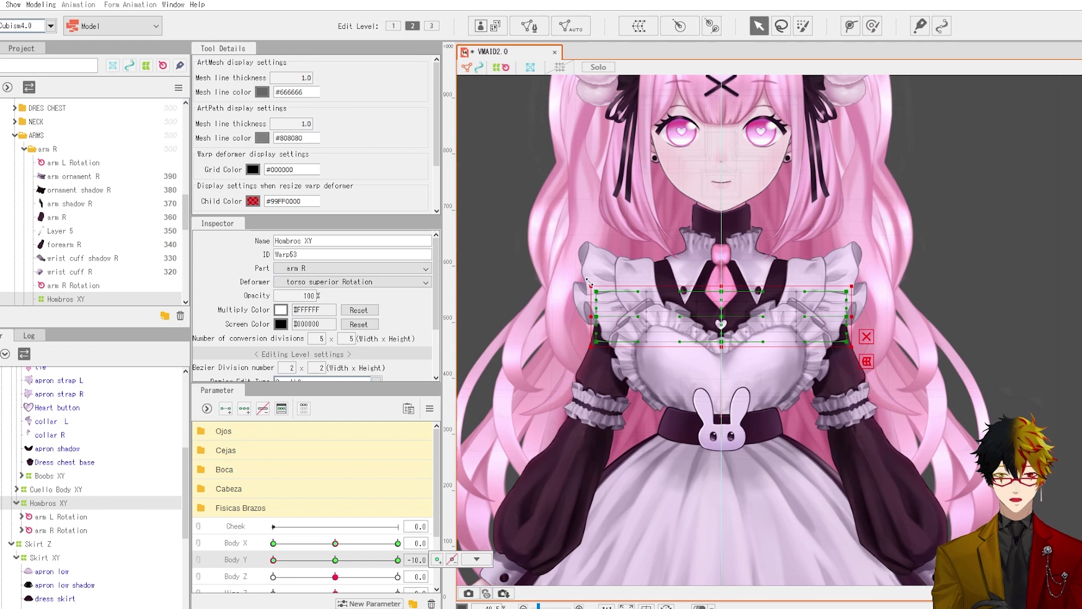
scroll(681, 302, "down", 5)
scroll(688, 301, "up", 3)
scroll(610, 287, "up", 2)
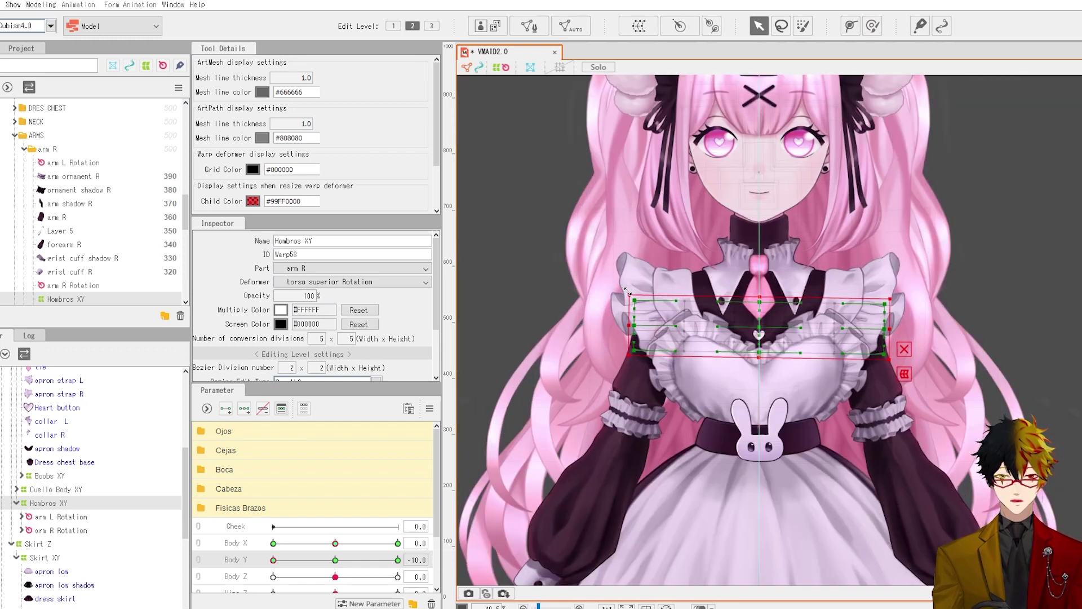
key("ctrl+z")
- Rotate the two end sections of the Hombros XY warp at Body Y -10 in mirrored directions, raising their outer edges
left_click_drag(586, 381, 708, 264)
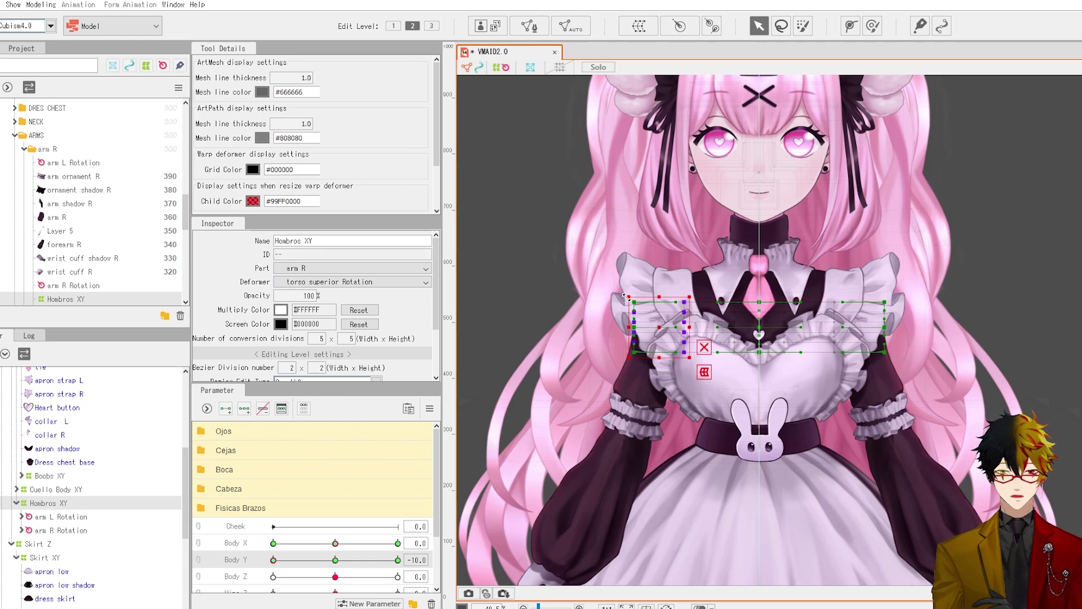
left_click_drag(626, 290, 630, 287)
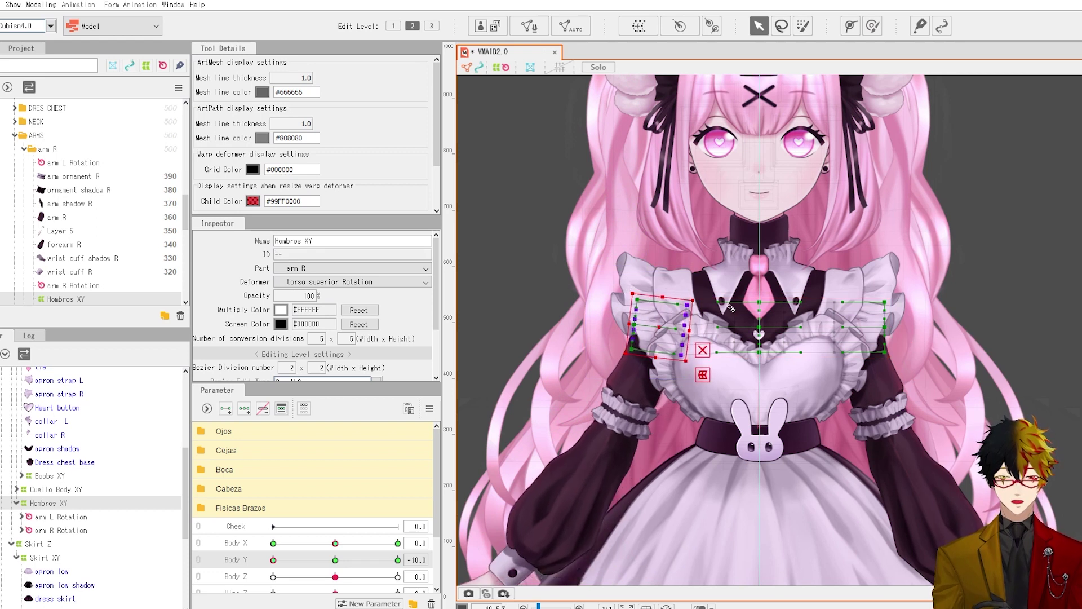
left_click_drag(819, 356, 902, 265)
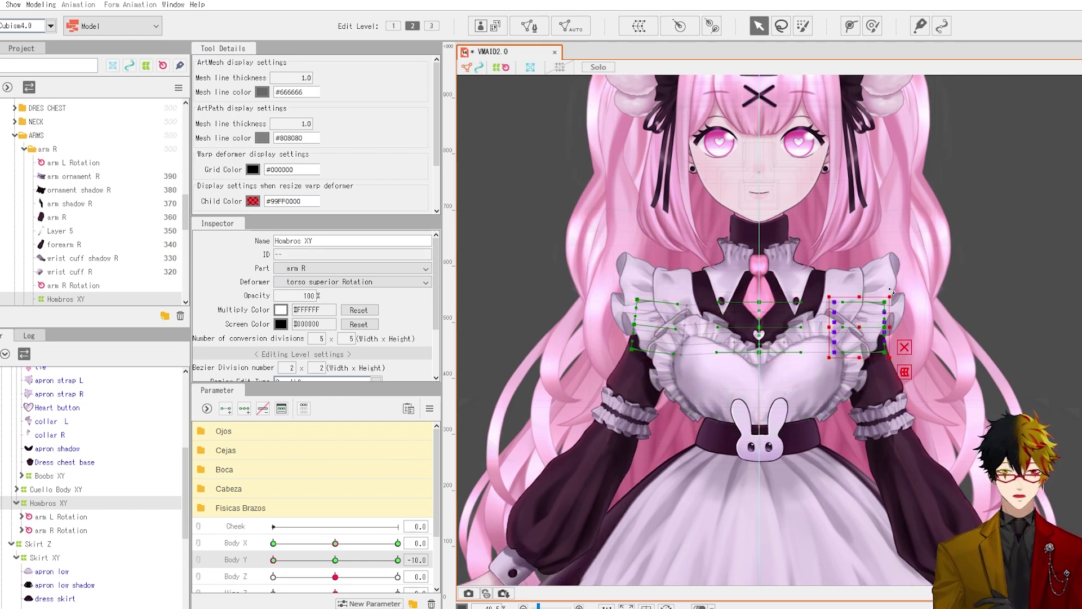
scroll(887, 287, "down", 3)
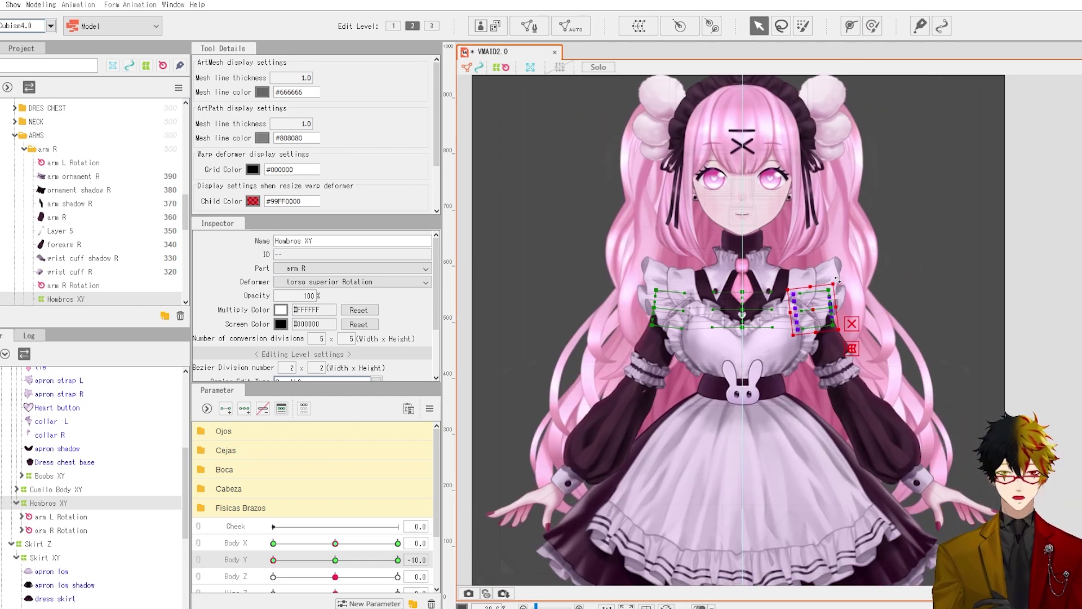
left_click_drag(837, 280, 833, 277)
- Deselect the shoulder warp and examine the whole body's movement between Body Y 0 and -10
left_click(925, 276)
scroll(924, 276, "down", 2)
left_click_drag(912, 277, 819, 306)
scroll(819, 306, "up", 1)
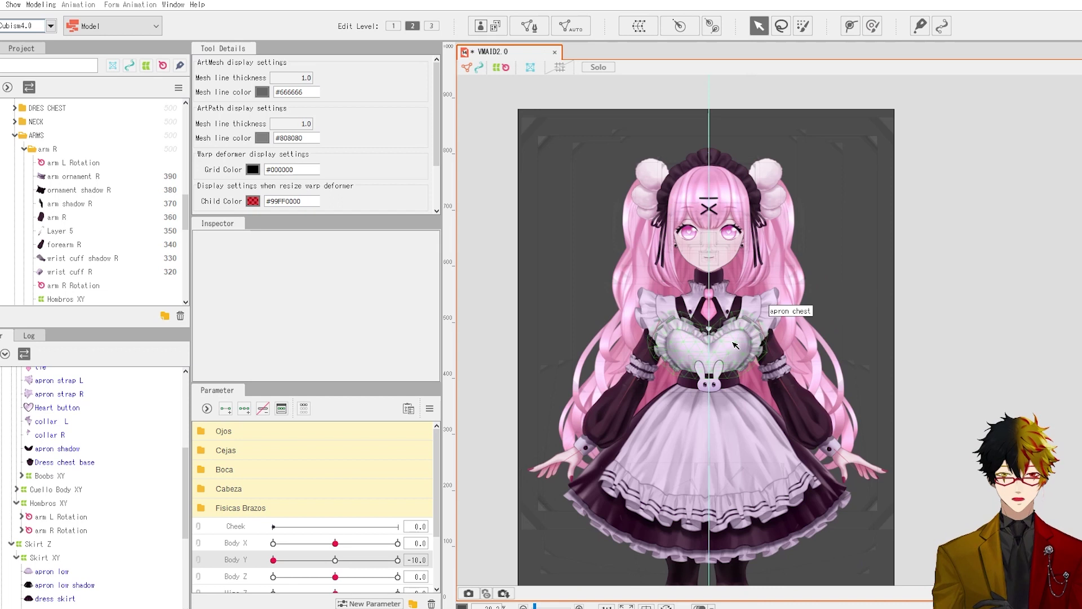
left_click_drag(336, 560, 273, 560)
scroll(678, 282, "up", 2)
scroll(678, 281, "up", 4)
- Collapse the CARA XY face group and select the Cuello Body XY neck warp, expanding its branch in the deformer hierarchy
left_click(790, 231)
scroll(816, 292, "down", 2)
left_click_drag(816, 290, 705, 320)
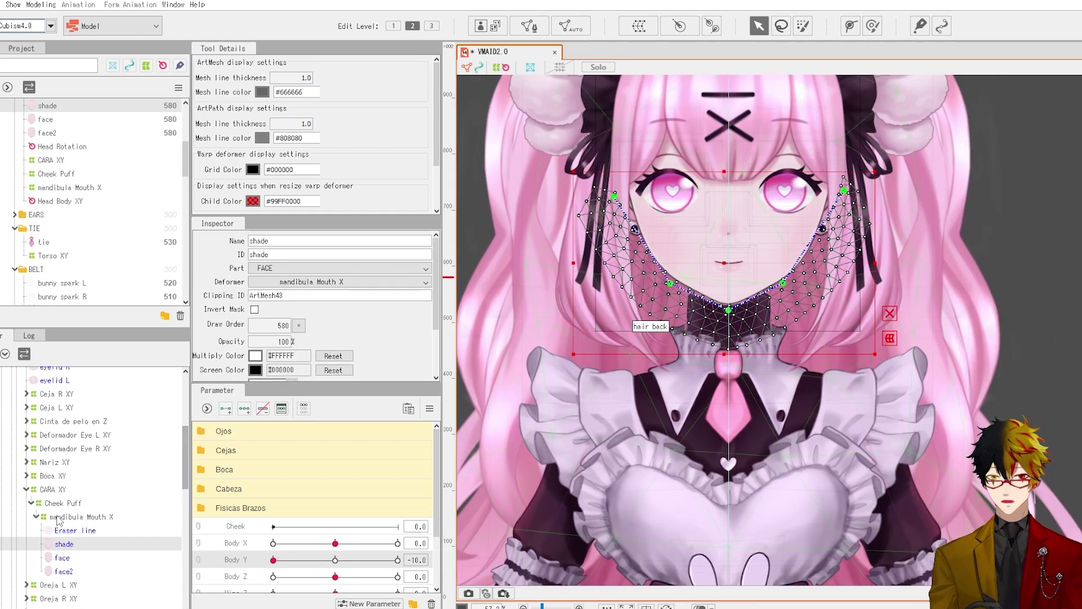
left_click(26, 489)
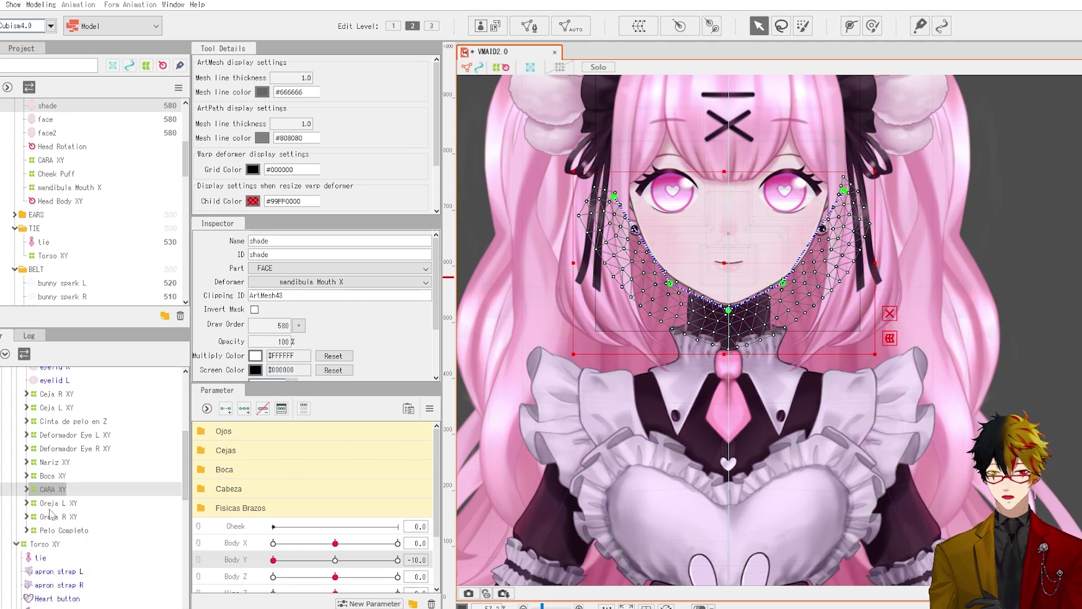
scroll(54, 407, "up", 3)
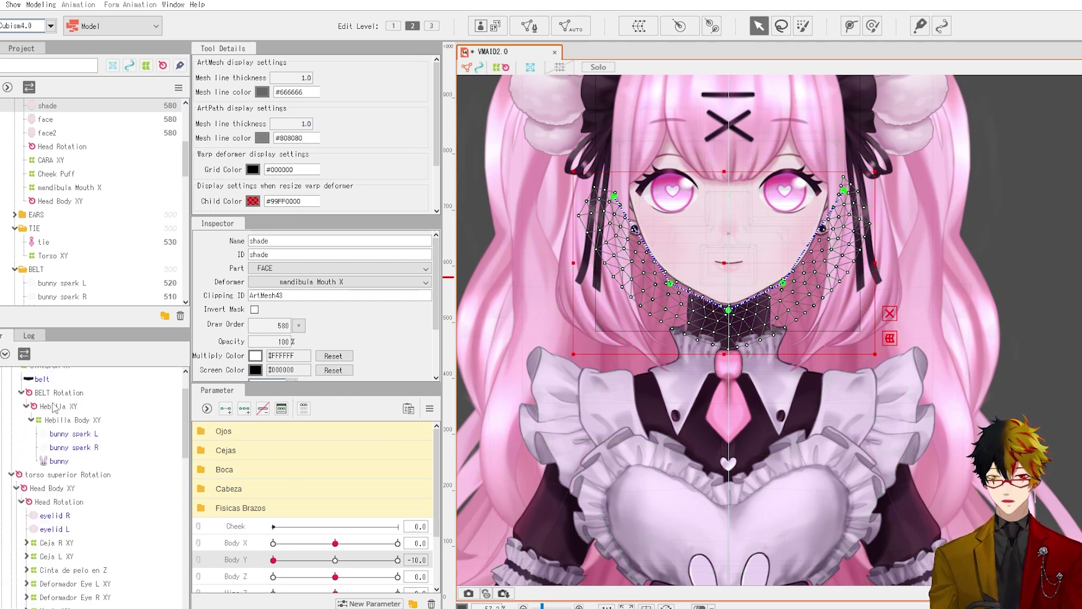
scroll(58, 474, "down", 2)
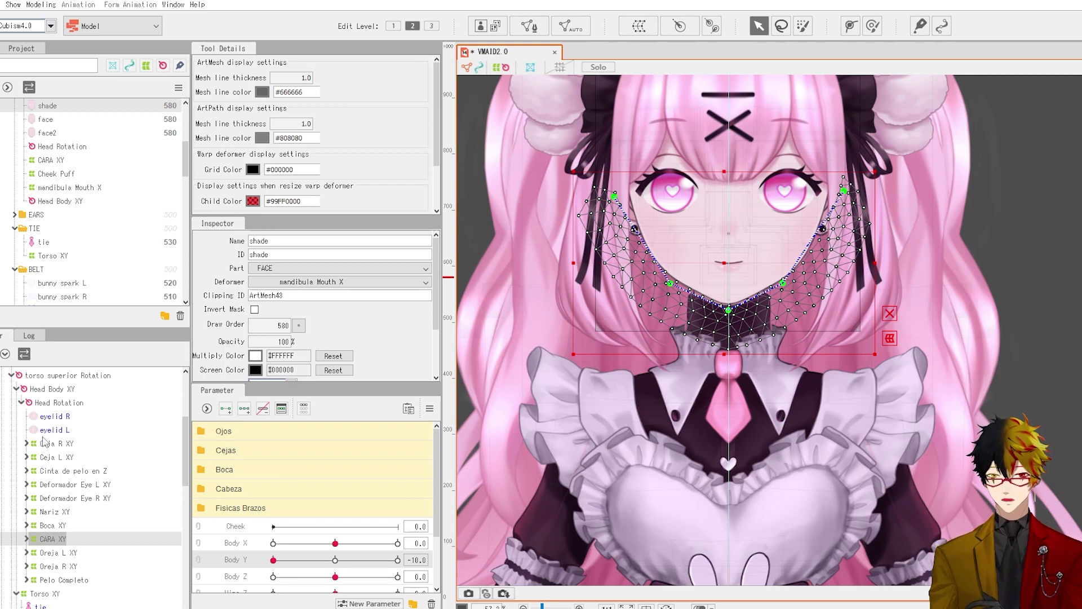
scroll(44, 519, "down", 4)
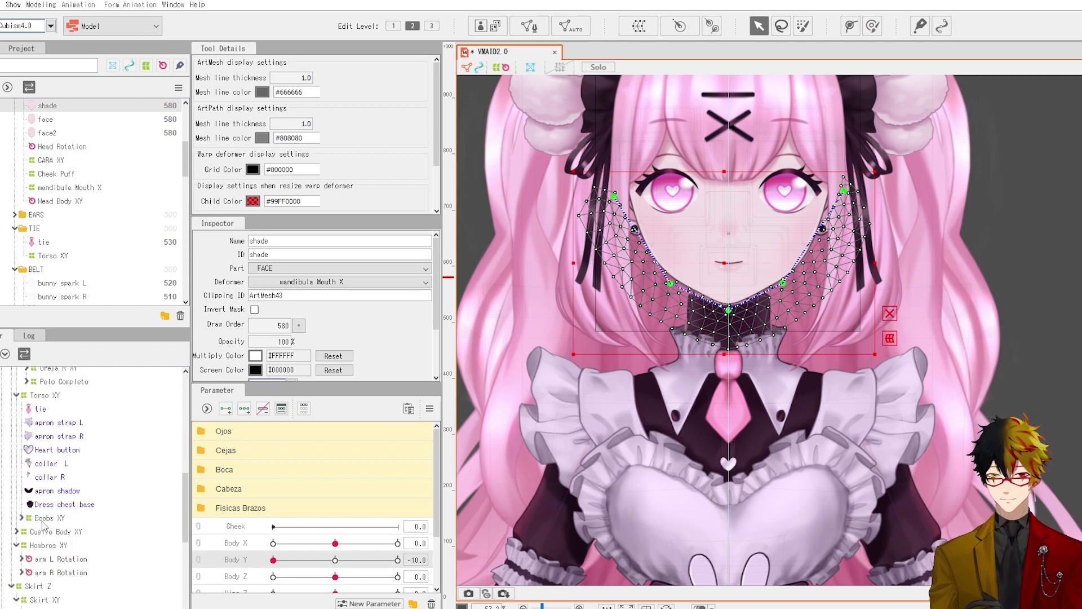
scroll(38, 545, "down", 5)
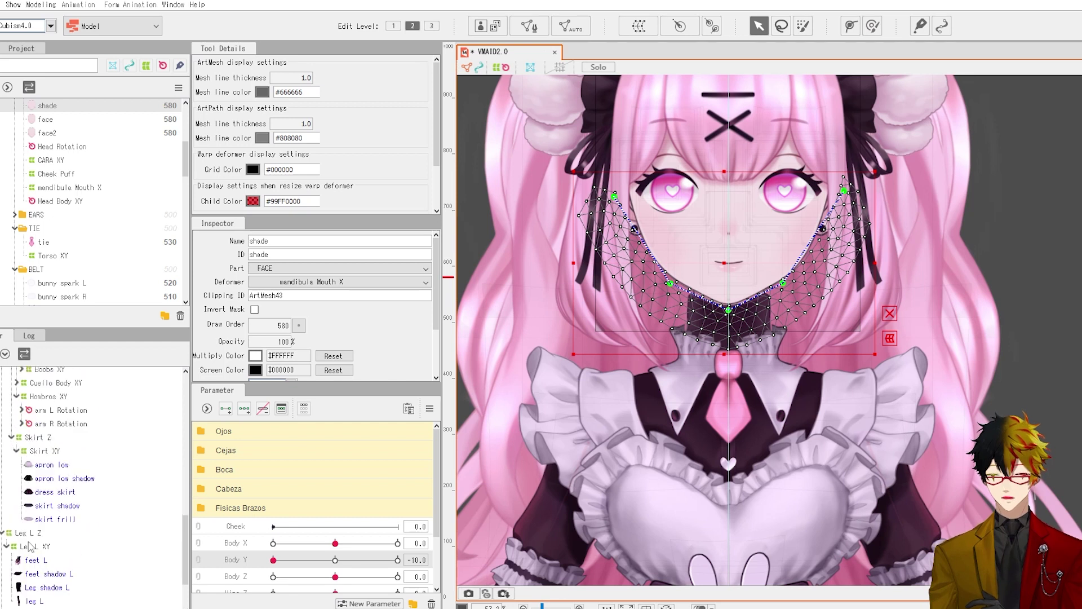
scroll(34, 532, "up", 3)
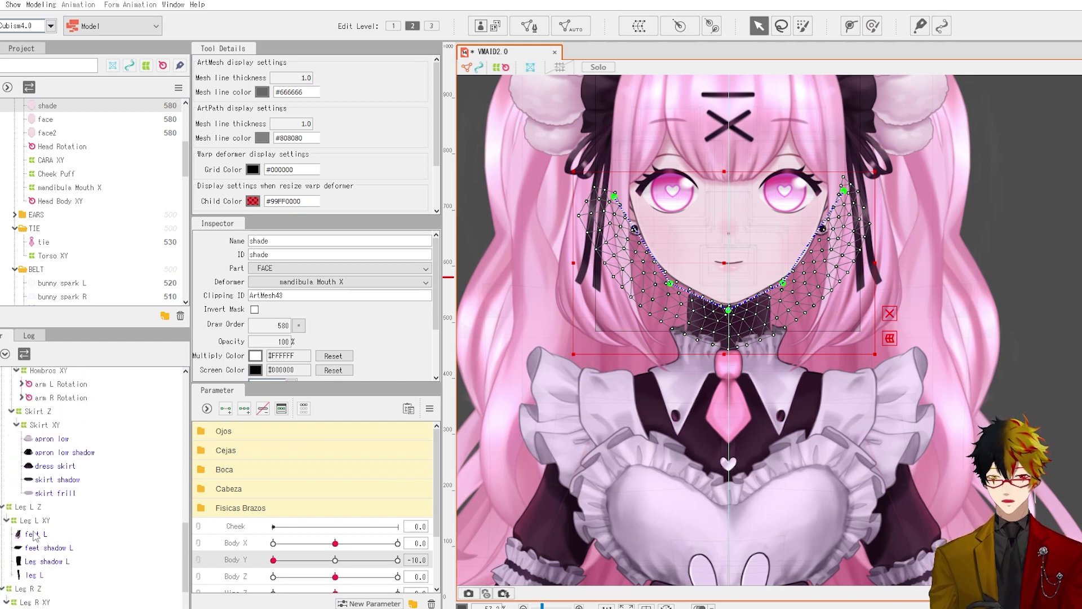
scroll(40, 503, "up", 1)
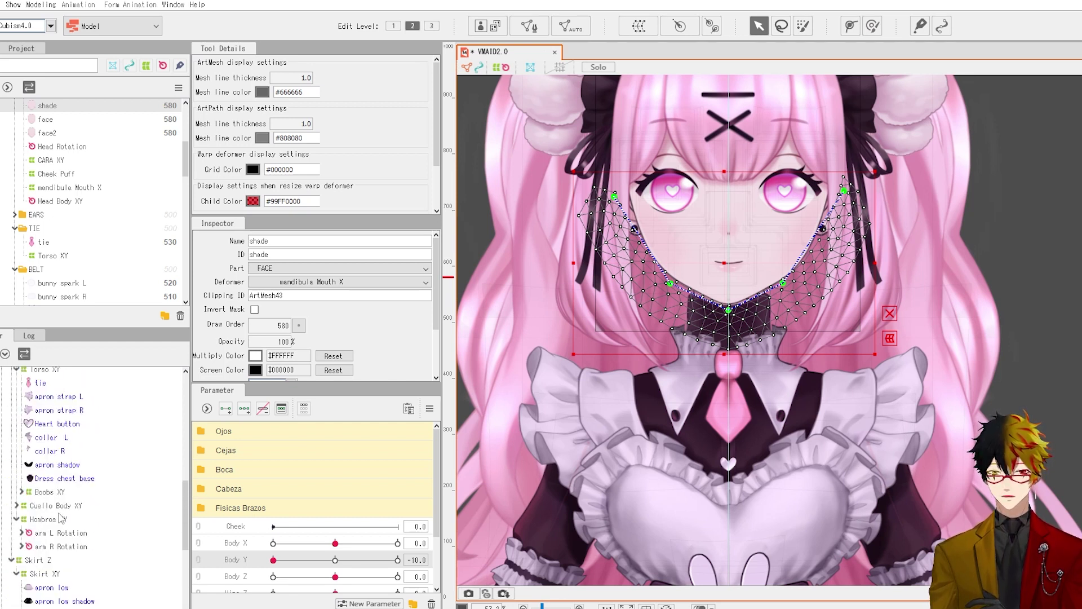
left_click(54, 506)
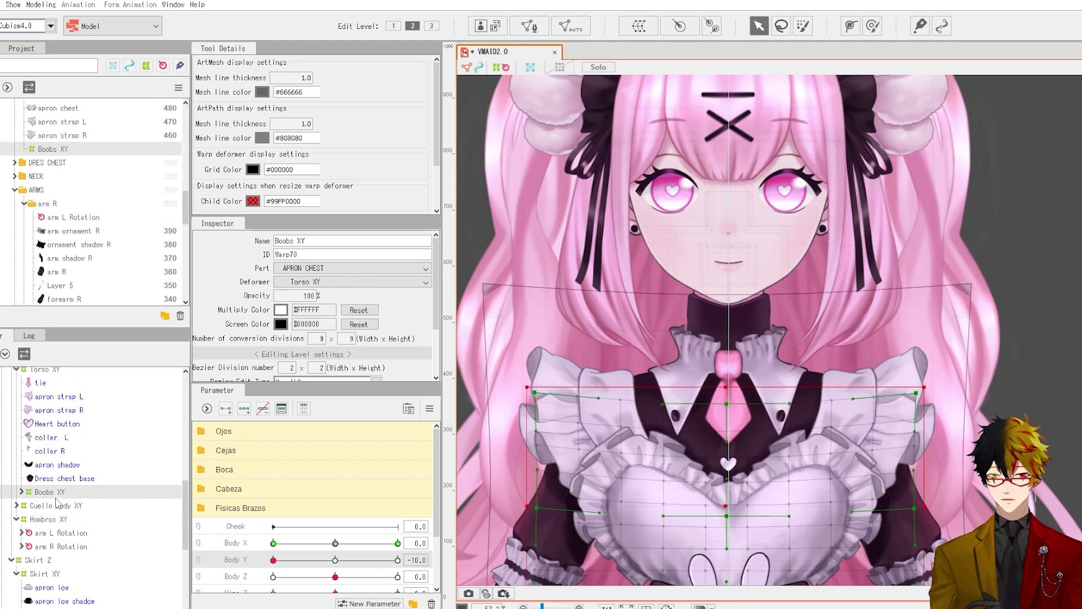
left_click(16, 505)
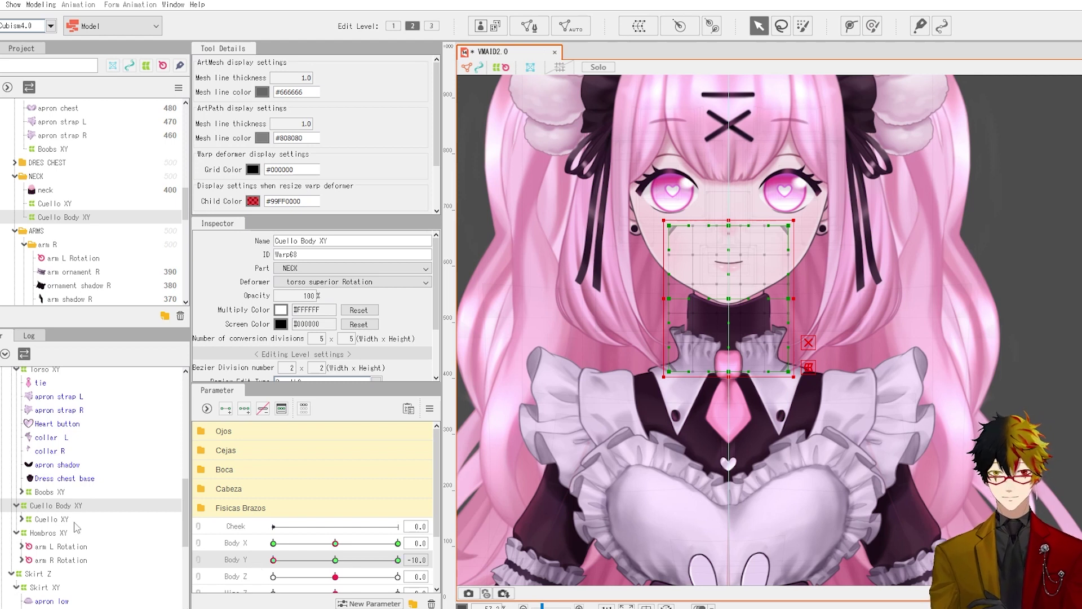
- Move the entire Cuello Body XY neck warp slightly down at Body Y -10 and compare it with Body Y 0
scroll(728, 299, "up", 2)
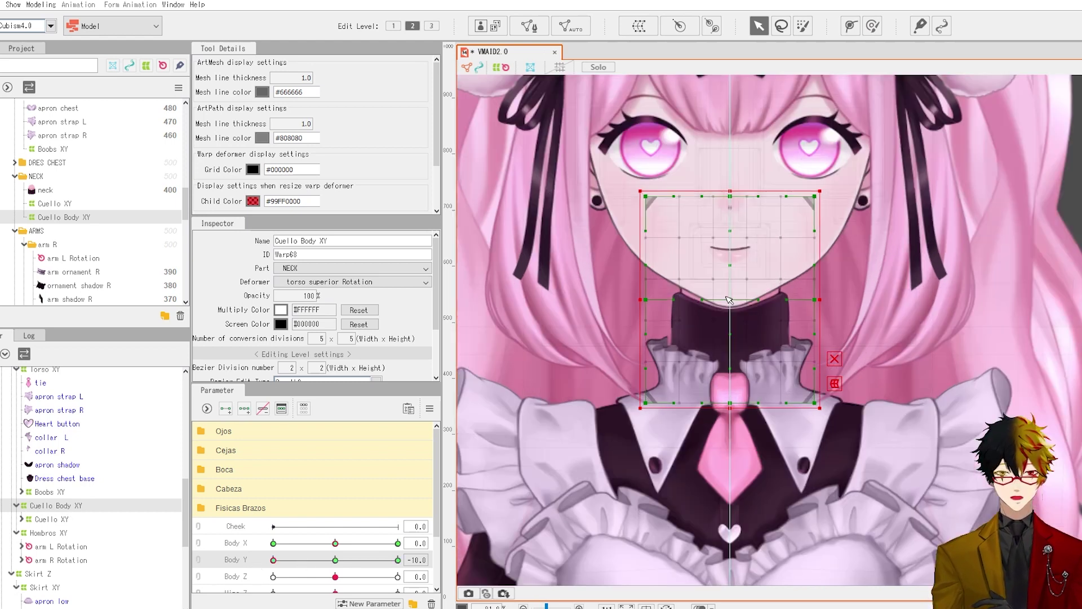
left_click_drag(736, 299, 737, 311)
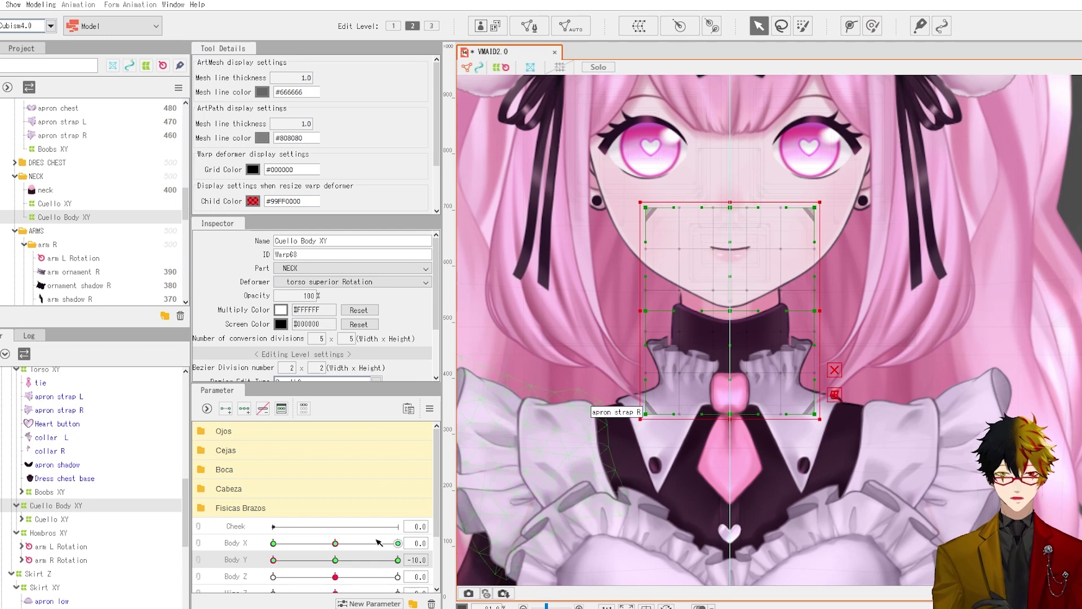
left_click_drag(335, 561, 237, 570)
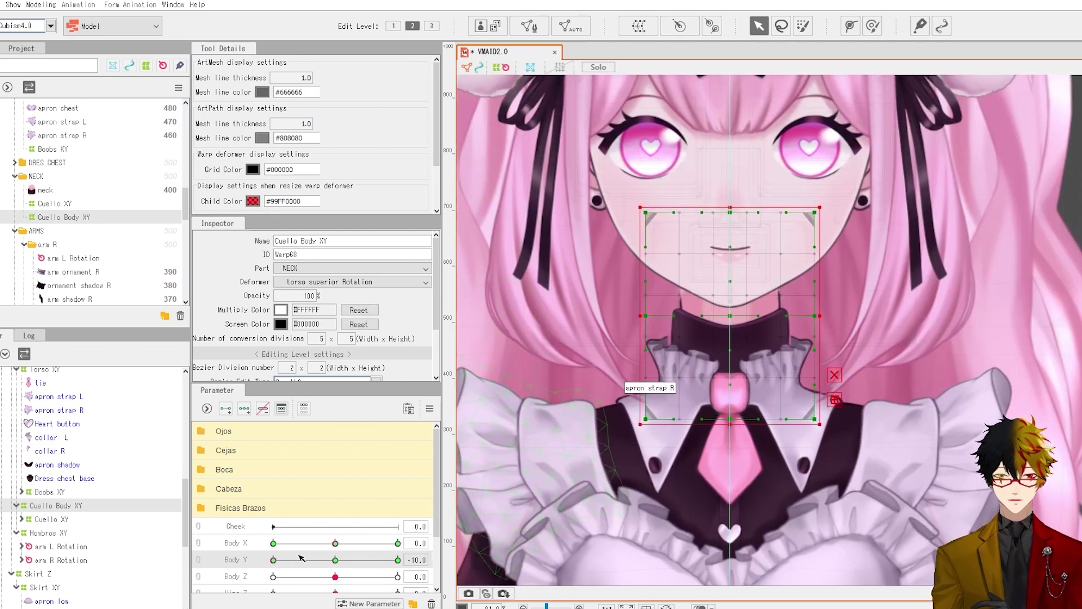
left_click_drag(336, 560, 251, 570)
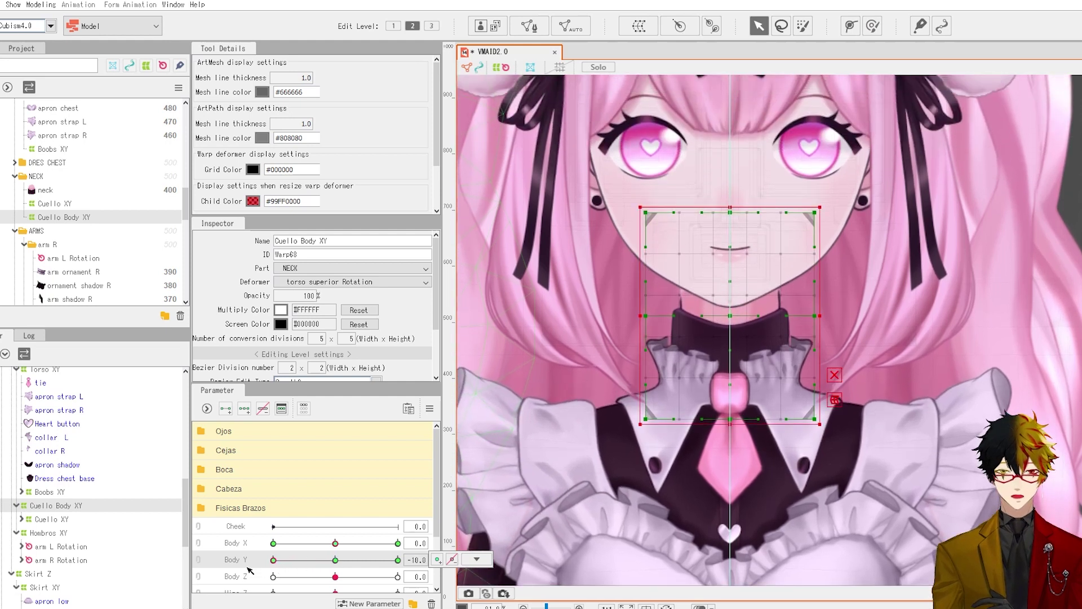
- Move the pivot of the Head Body XY rotation deformer from the chest to the base of the chin at Body Y 0
scroll(85, 496, "up", 5)
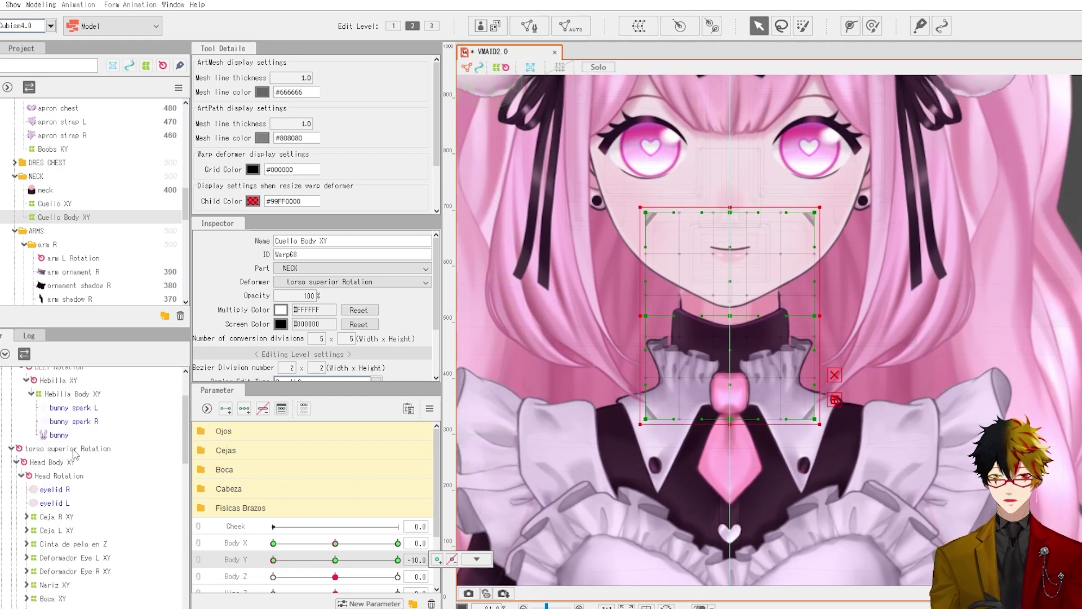
left_click(49, 463)
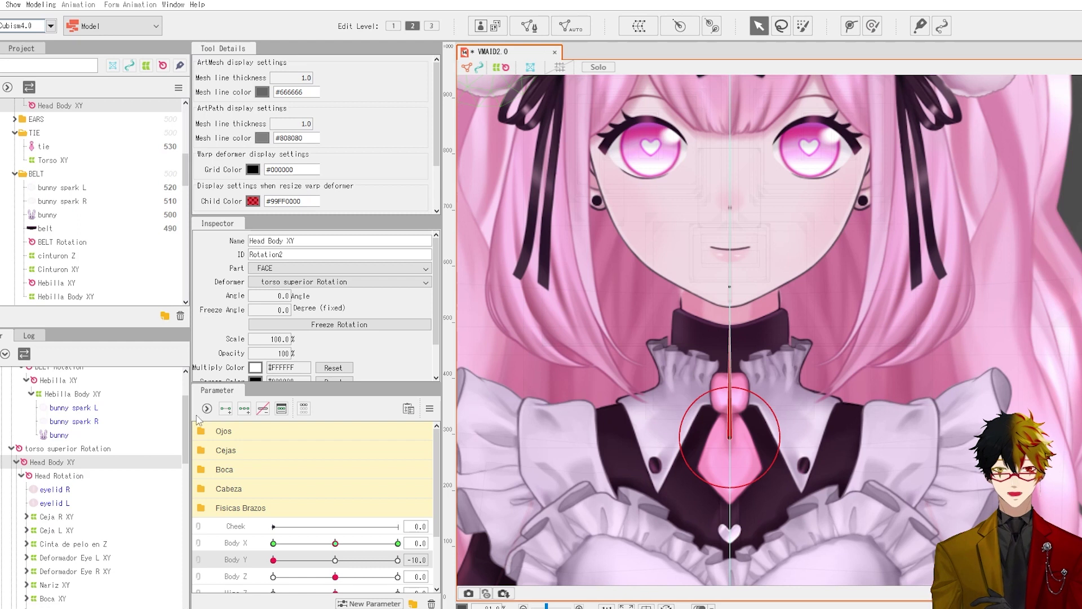
scroll(763, 264, "down", 4)
scroll(755, 270, "up", 2)
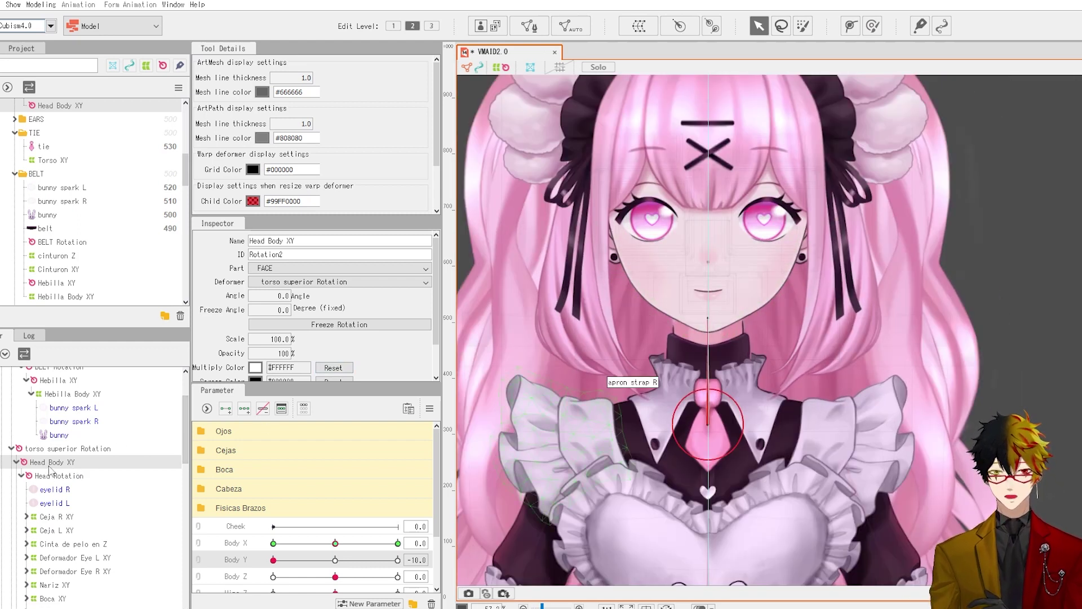
left_click(336, 560)
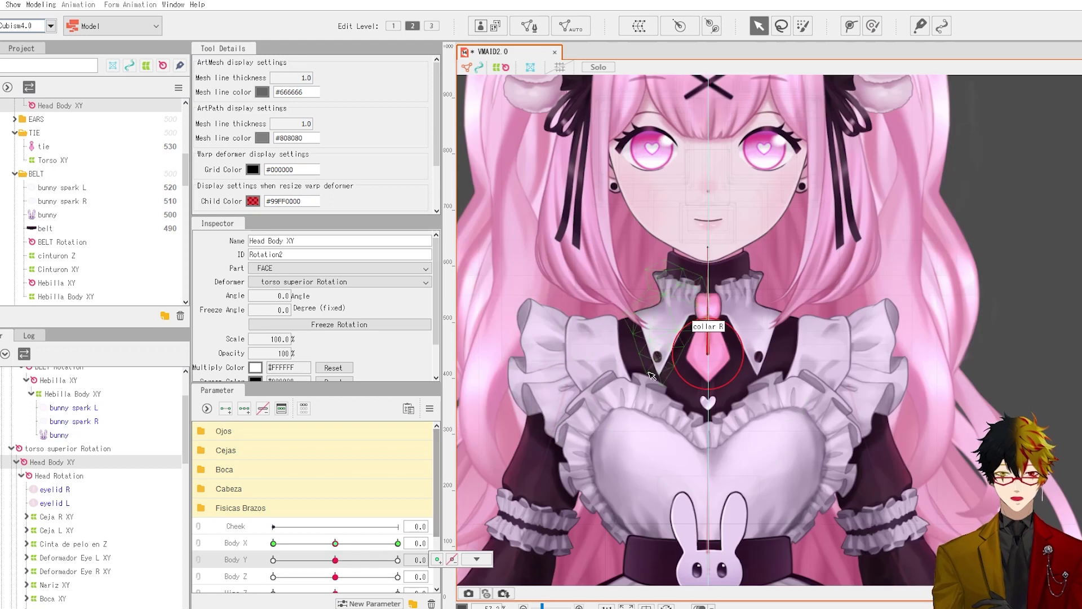
scroll(712, 330, "down", 2)
left_click_drag(715, 327, 683, 360)
scroll(683, 361, "up", 3)
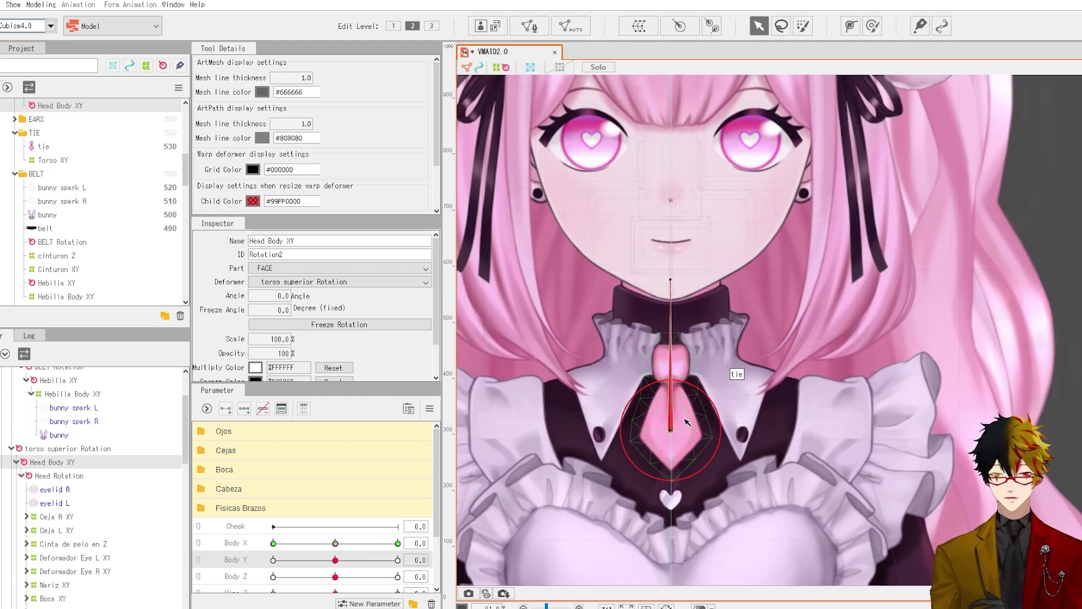
left_click_drag(675, 433, 688, 297)
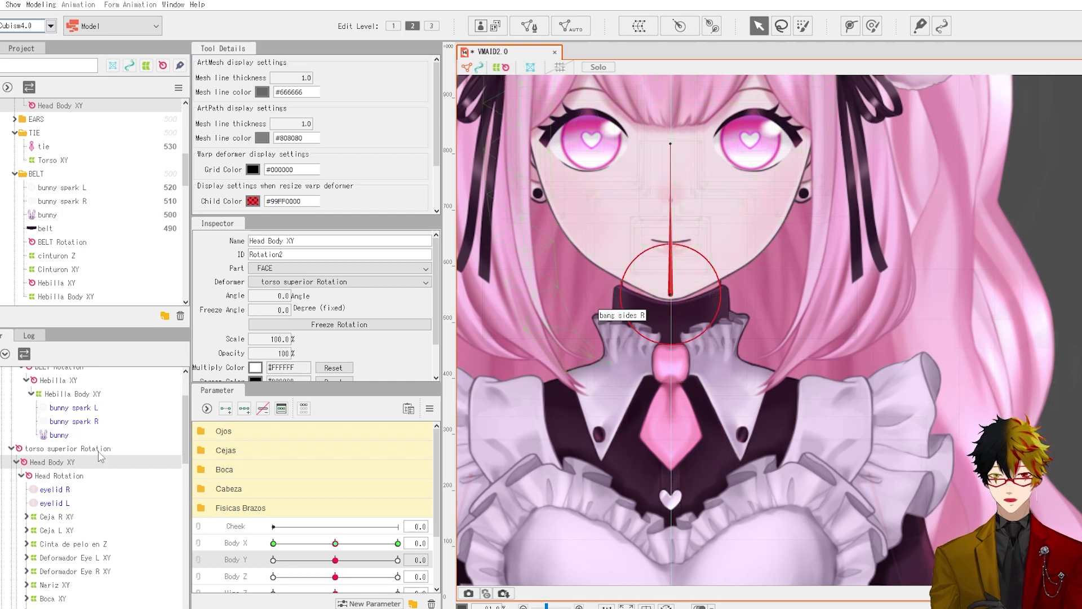
- Add three Body Y keys to the Head Body XY rotation deformer and move the head down at Body Y -10
left_click(78, 466)
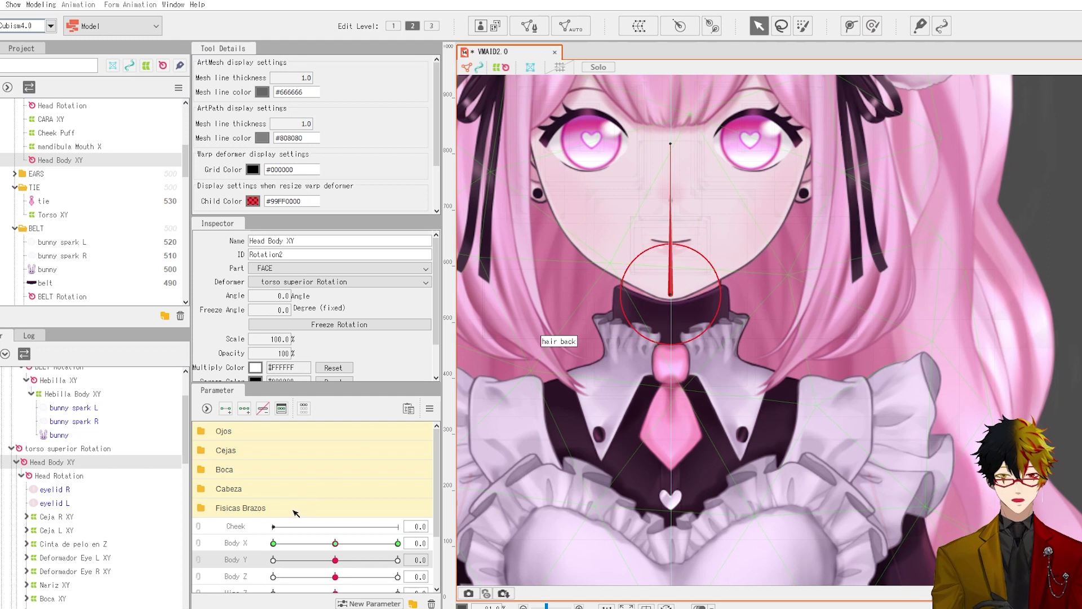
left_click_drag(335, 562, 273, 559)
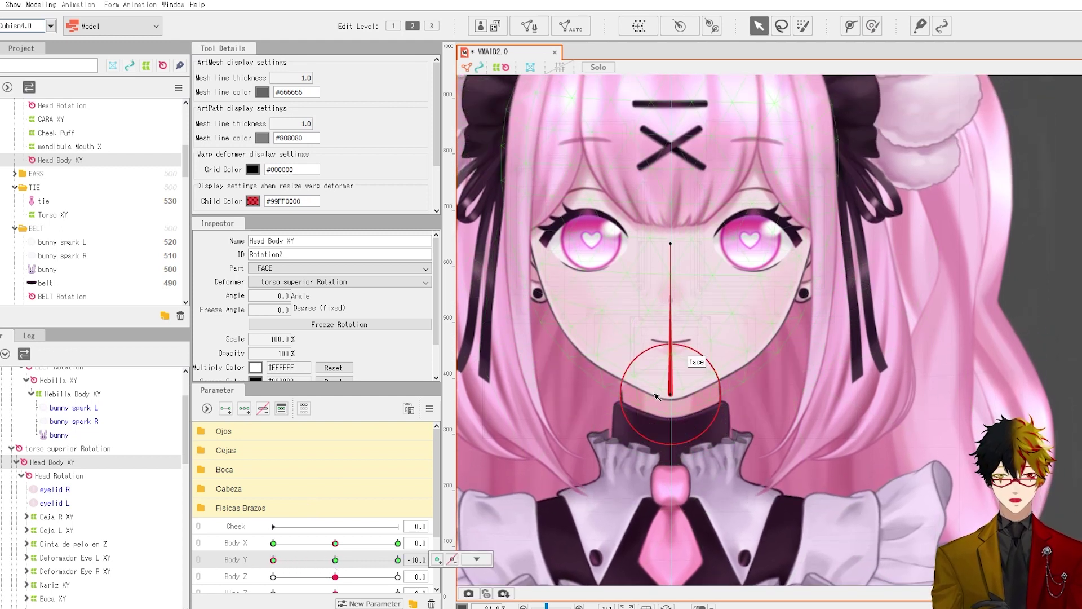
left_click_drag(656, 396, 673, 437)
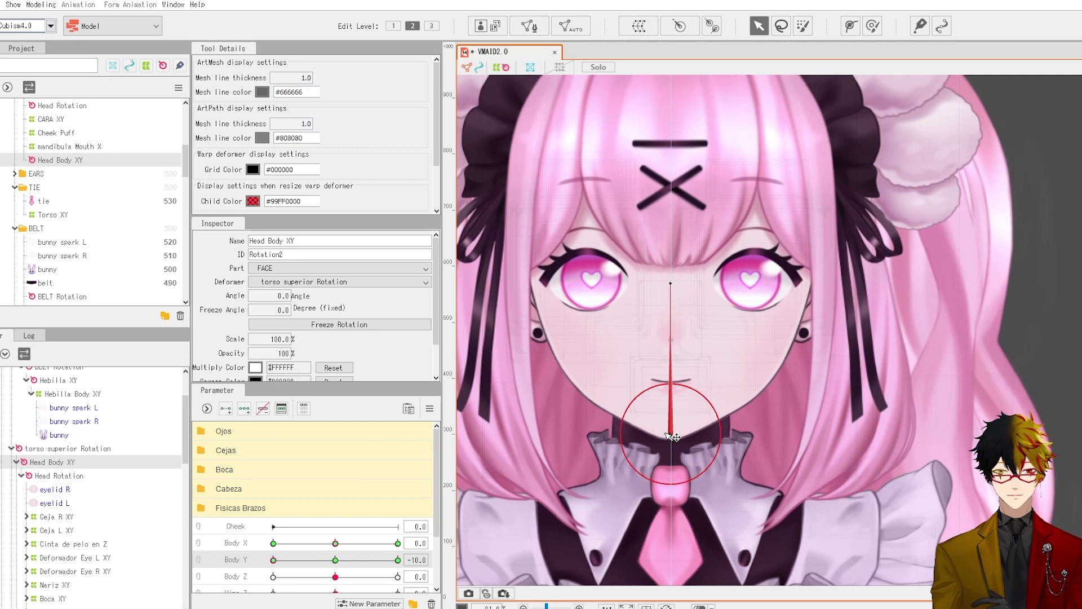
scroll(671, 431, "down", 5)
left_click_drag(338, 559, 251, 570)
scroll(738, 281, "down", 3)
scroll(732, 316, "up", 3)
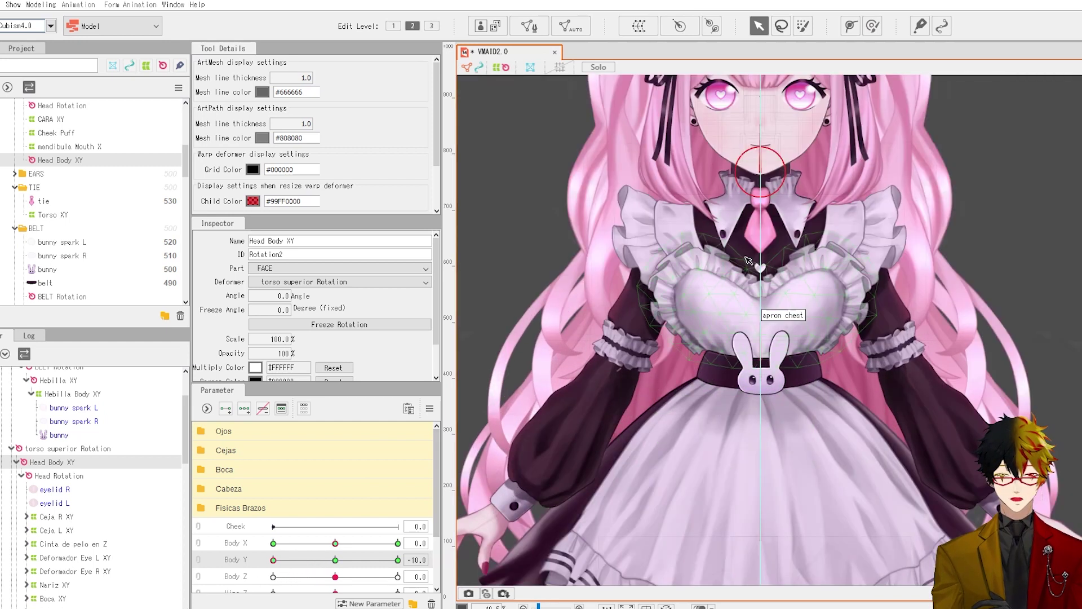
- Nudge the Head Body XY deformer slightly further down at Body Y -10 and set its scale to 106%
scroll(803, 90, "up", 2)
left_click_drag(802, 90, 749, 155)
left_click_drag(335, 560, 269, 565)
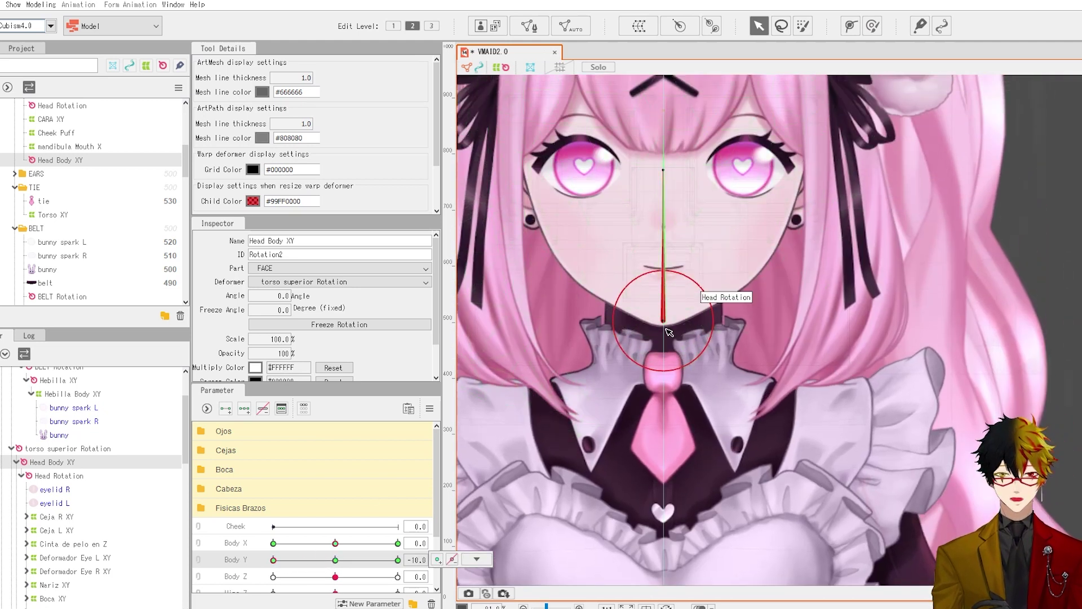
scroll(664, 325, "down", 5)
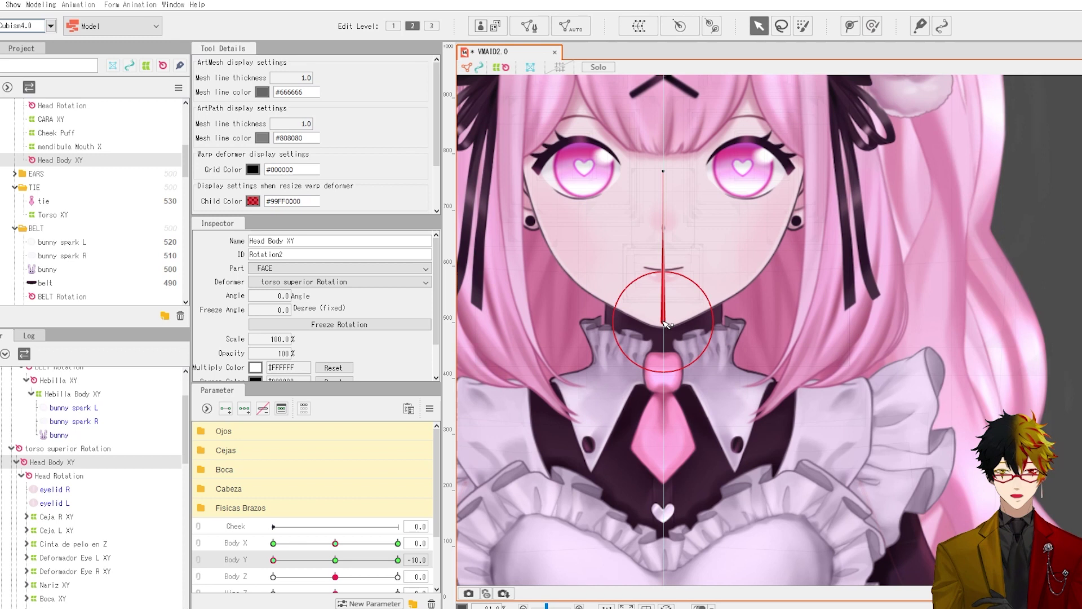
scroll(701, 287, "up", 4)
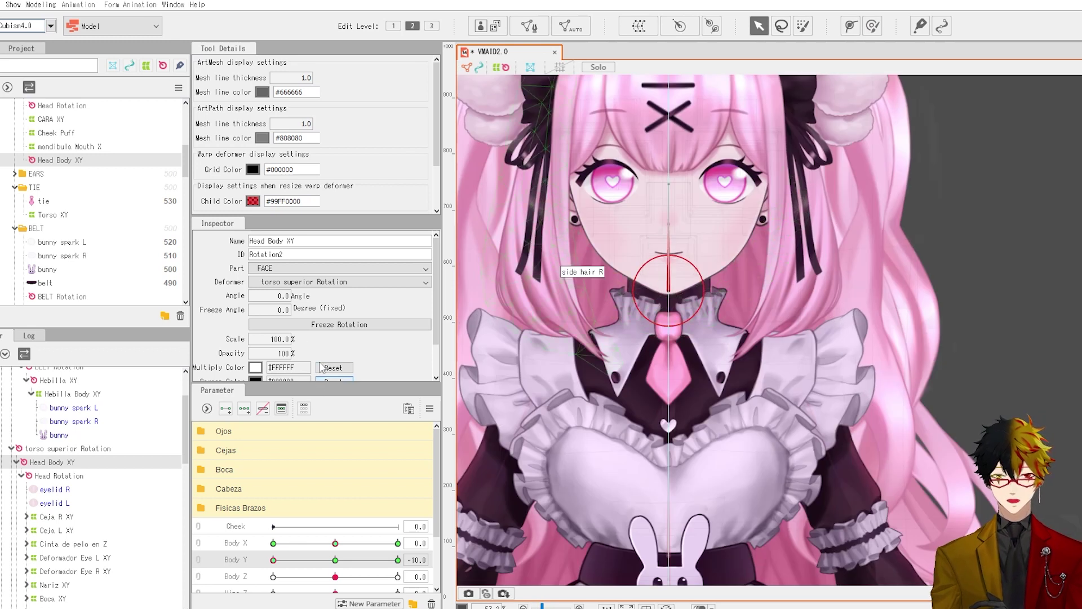
mouse_move(271, 337)
left_mouse_down()
mouse_move(315, 337)
mouse_move(275, 338)
left_mouse_up()
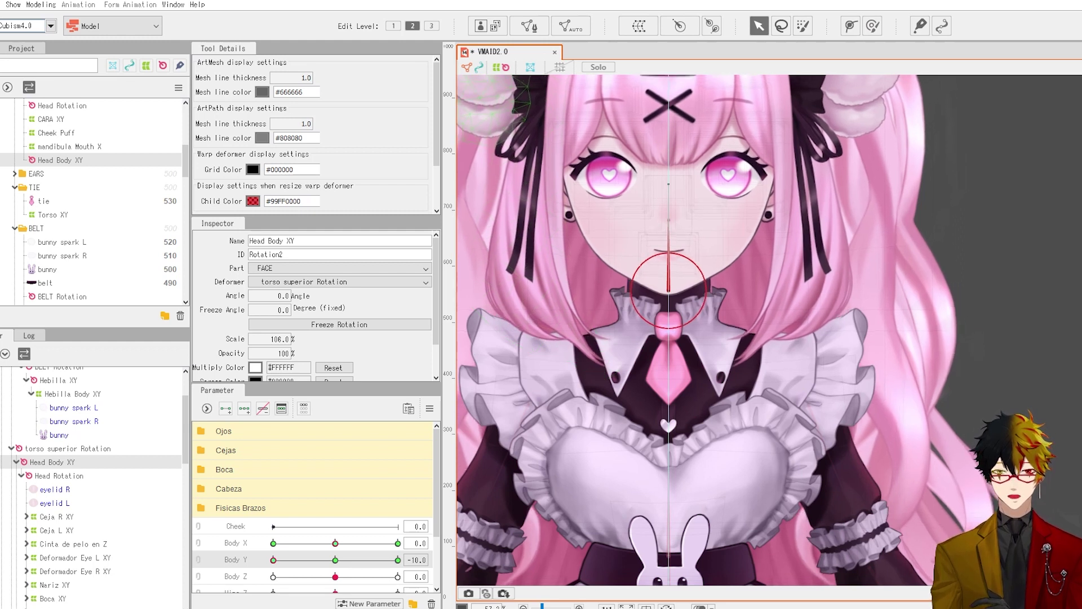
- Deselect the head deformer and examine the full character's lean between Body Y 0 and -10, including the enlarged head
scroll(518, 322, "down", 6)
left_click(676, 314)
scroll(717, 295, "up", 5)
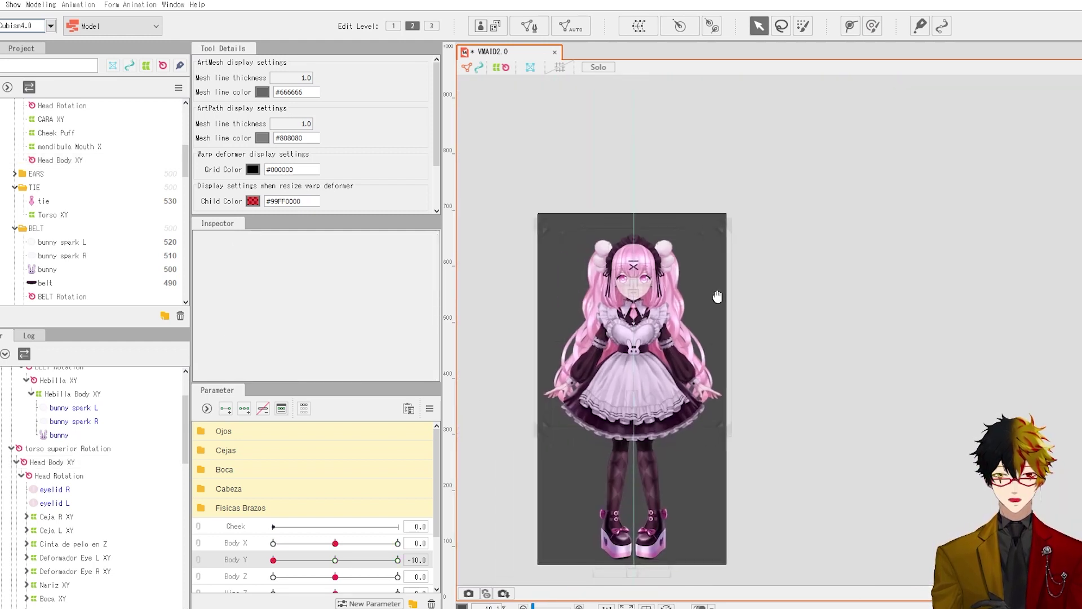
left_click_drag(336, 560, 274, 560)
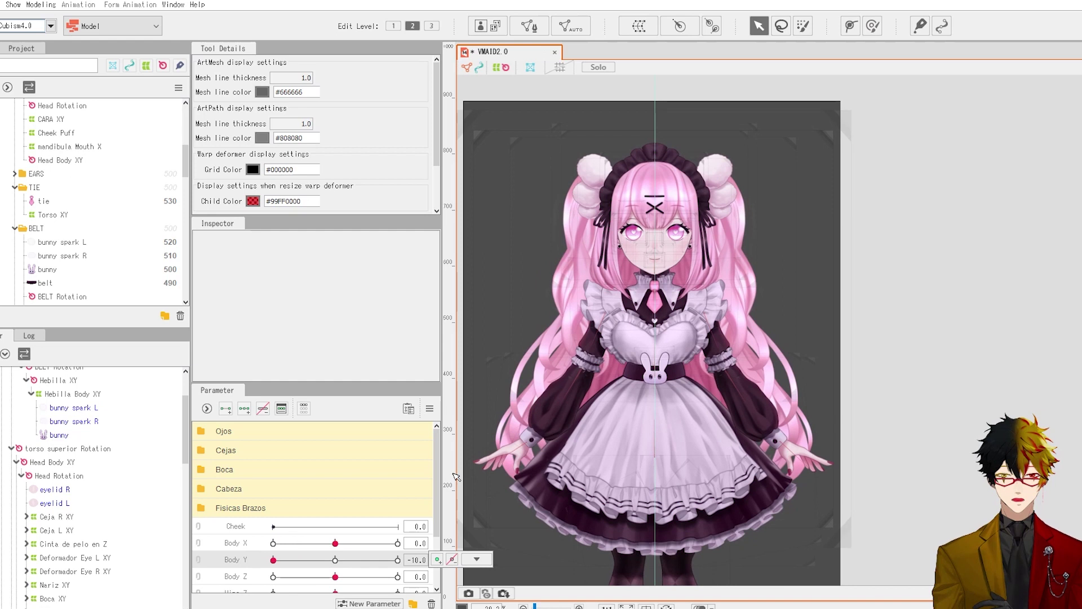
scroll(651, 380, "down", 5)
left_click(329, 560)
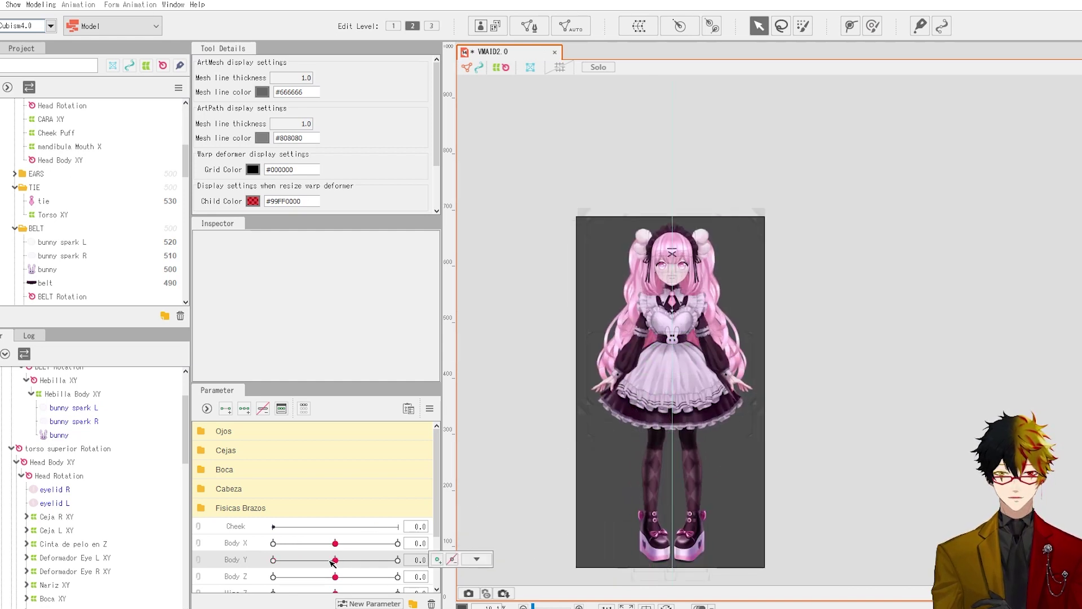
left_click_drag(273, 560, 264, 580)
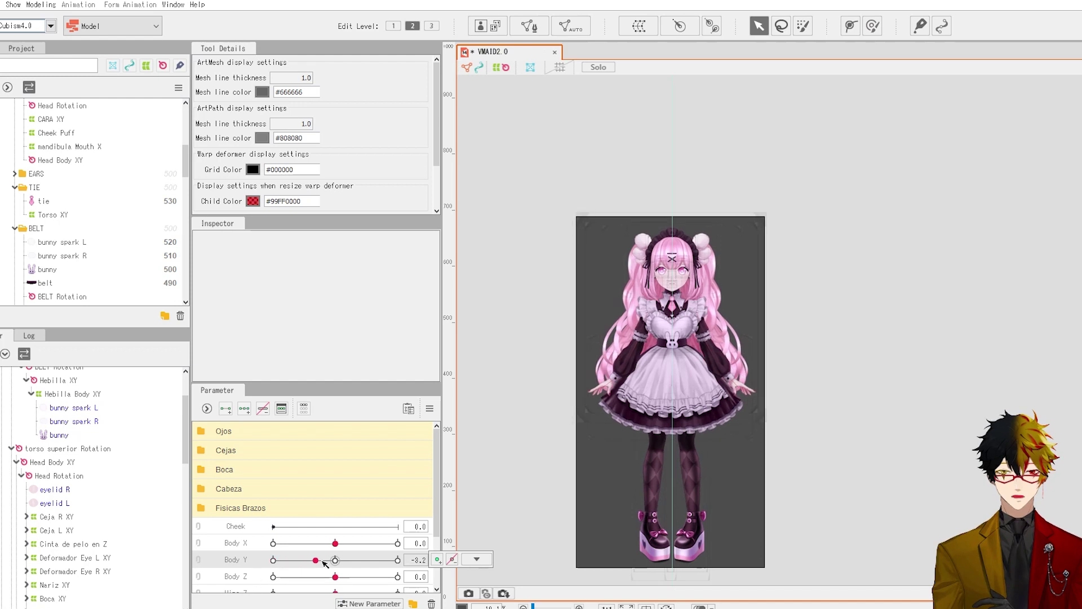
left_click_drag(349, 562, 280, 572)
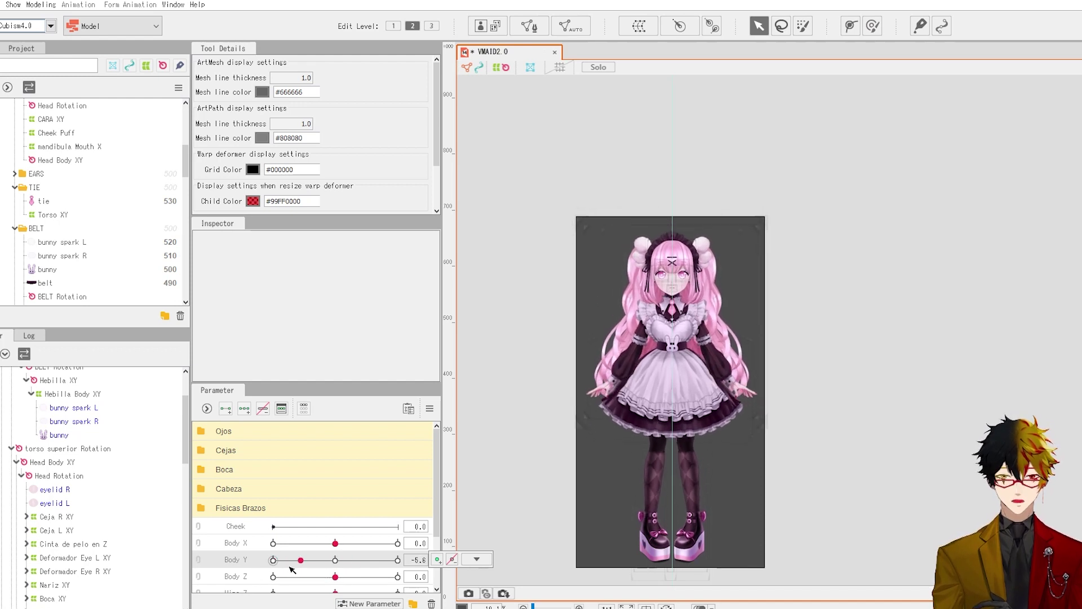
- At Body Y 10, curve the Skirt XY deformer by raising its center and lower middle and slightly lowering its upper middle
left_click_drag(355, 560, 433, 567)
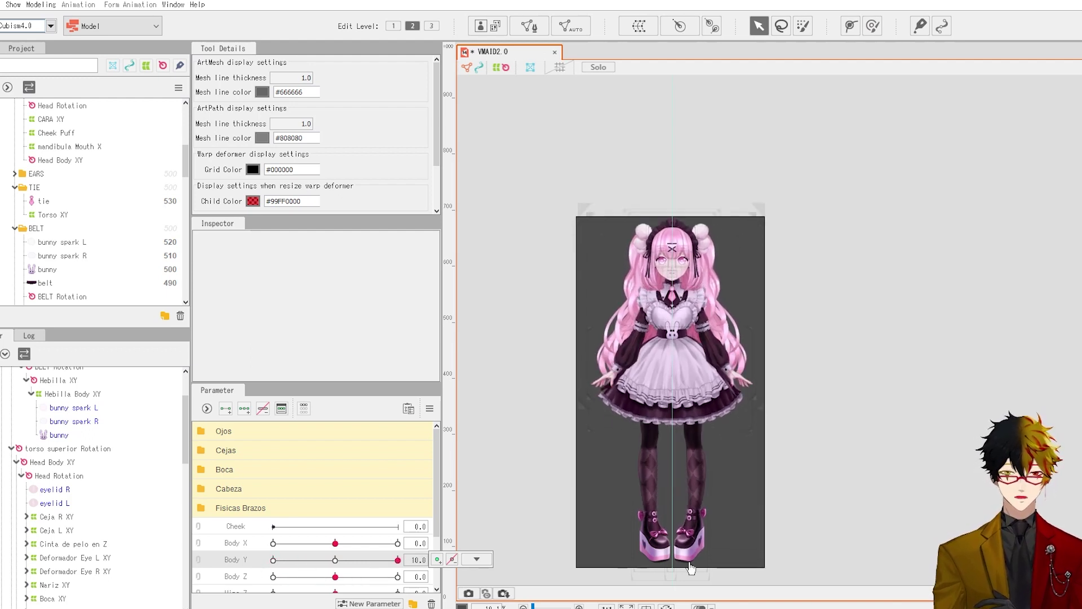
scroll(662, 370, "up", 3)
scroll(663, 370, "down", 4)
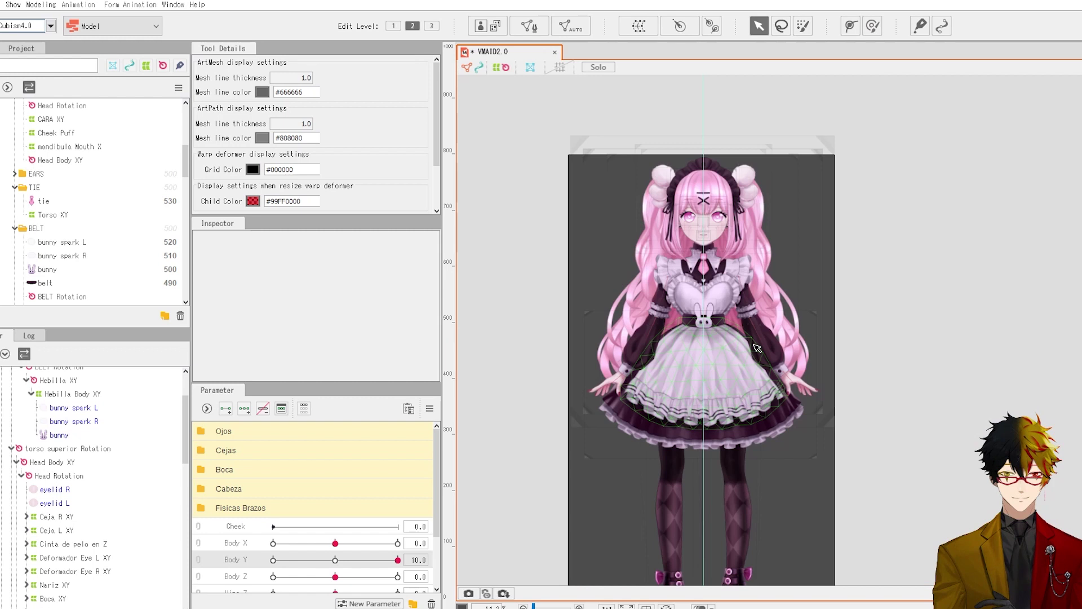
scroll(735, 386, "up", 2)
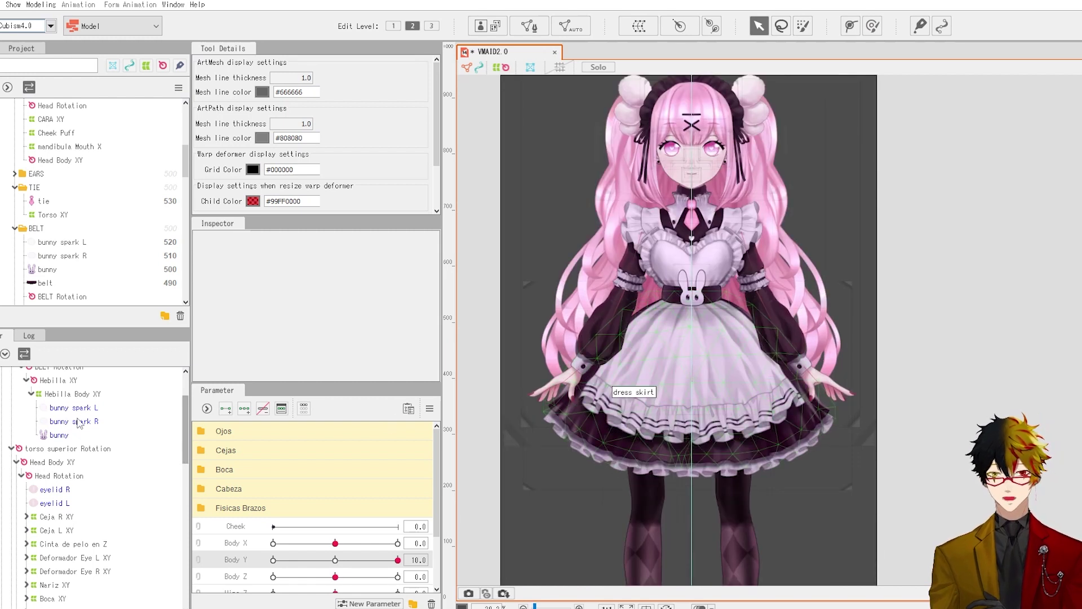
scroll(72, 534, "down", 2)
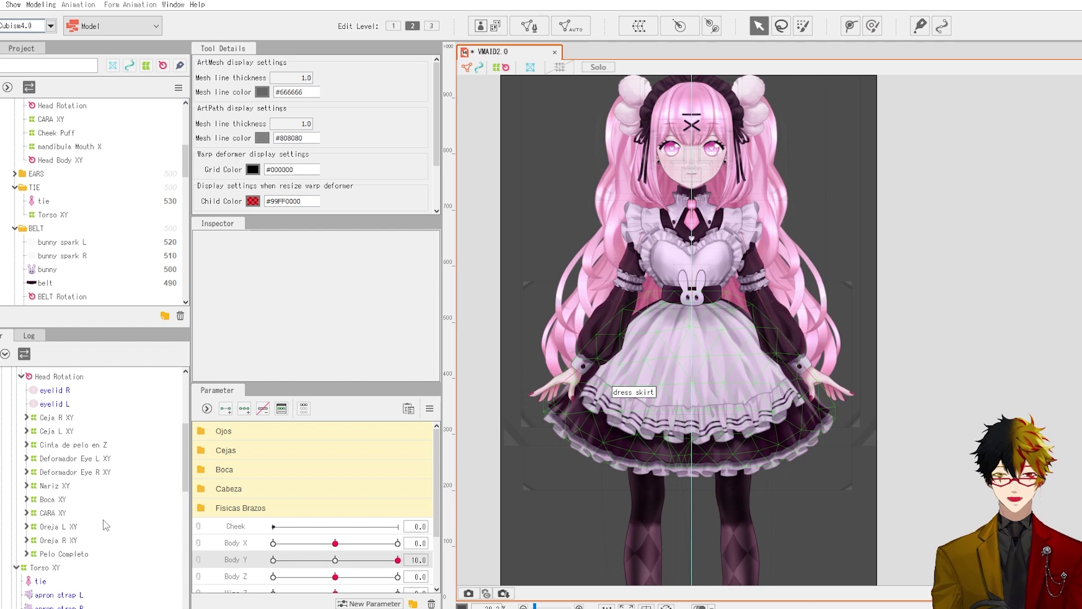
left_click(689, 379)
left_click(678, 378)
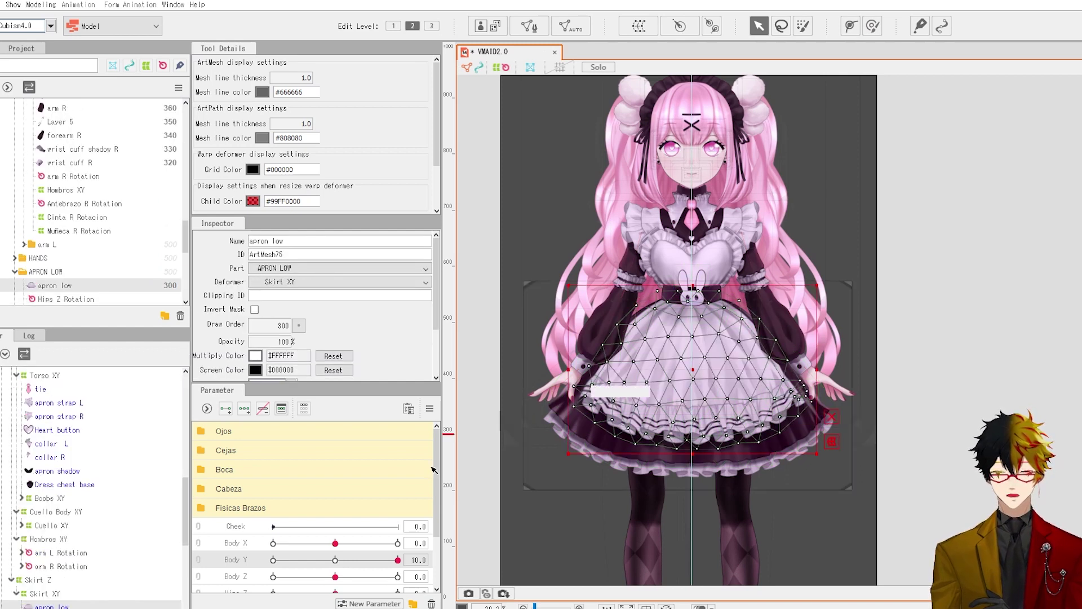
left_click(42, 595)
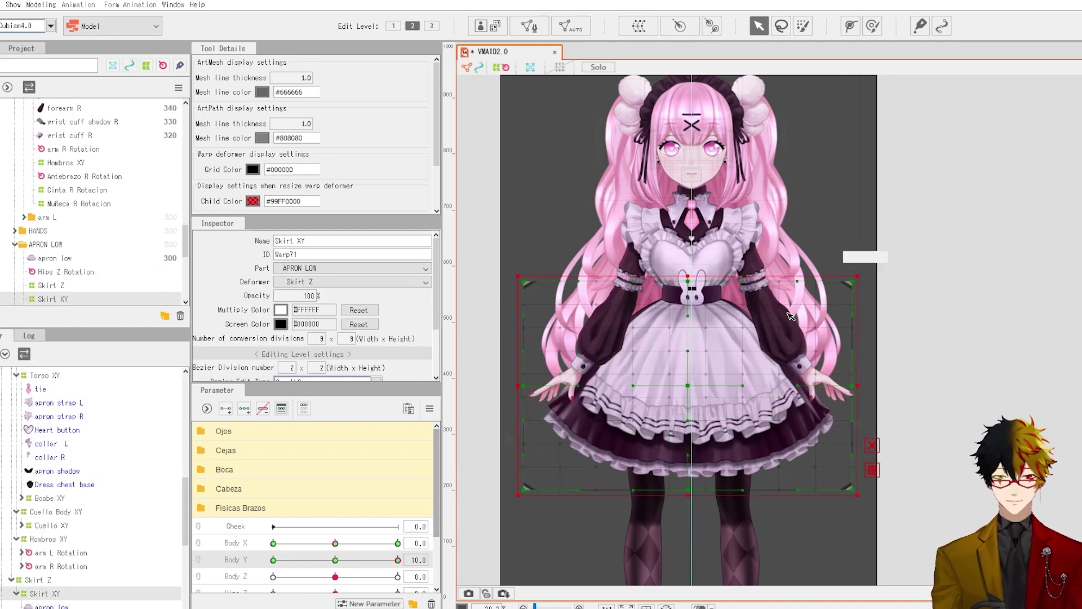
left_click_drag(687, 385, 687, 375)
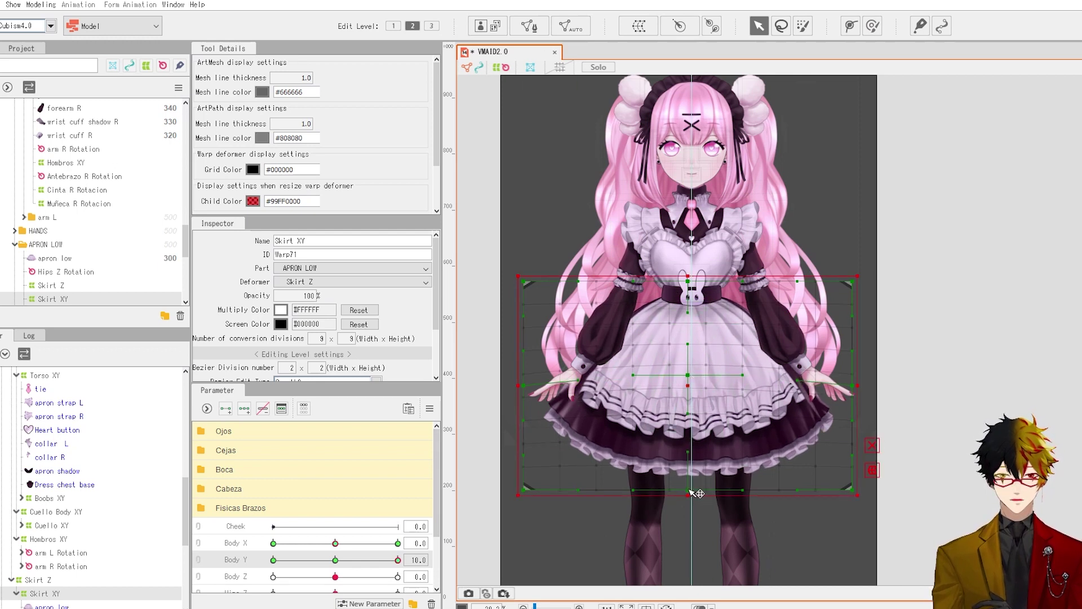
left_click_drag(690, 492, 690, 478)
left_click_drag(688, 280, 688, 286)
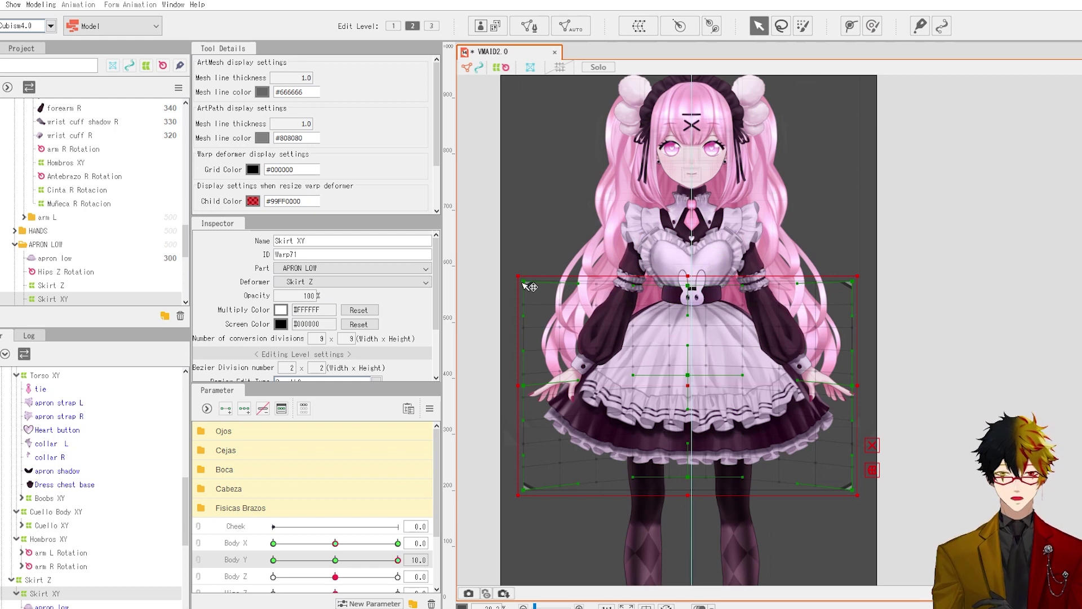
- Pull the upper corners of the Skirt XY deformer inward and preview the skirt between Body Y 0 and 10
left_click_drag(530, 287, 544, 286)
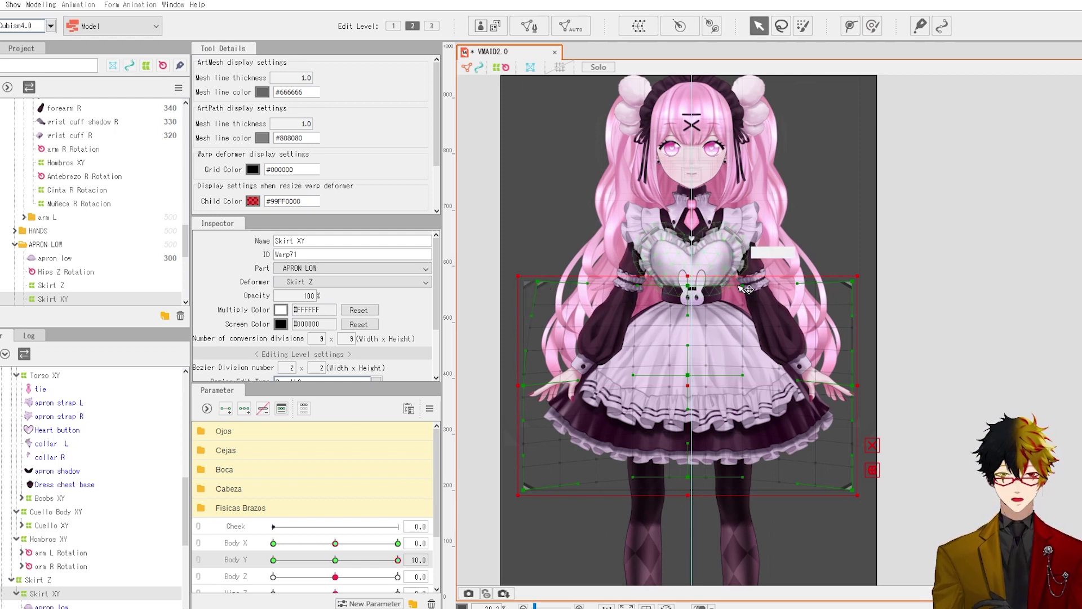
left_click_drag(847, 283, 837, 283)
left_click_drag(336, 560, 404, 561)
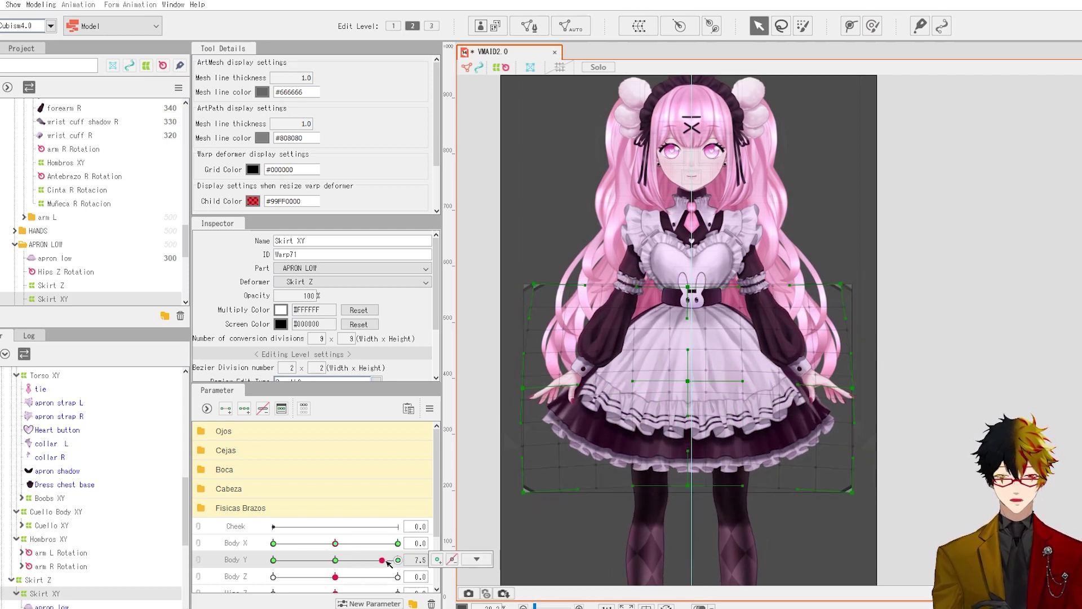
- Curve the belt upward at Body Y 10 by raising the Cinturon XY deformer's center and slightly lowering its upper corners
scroll(697, 311, "up", 2)
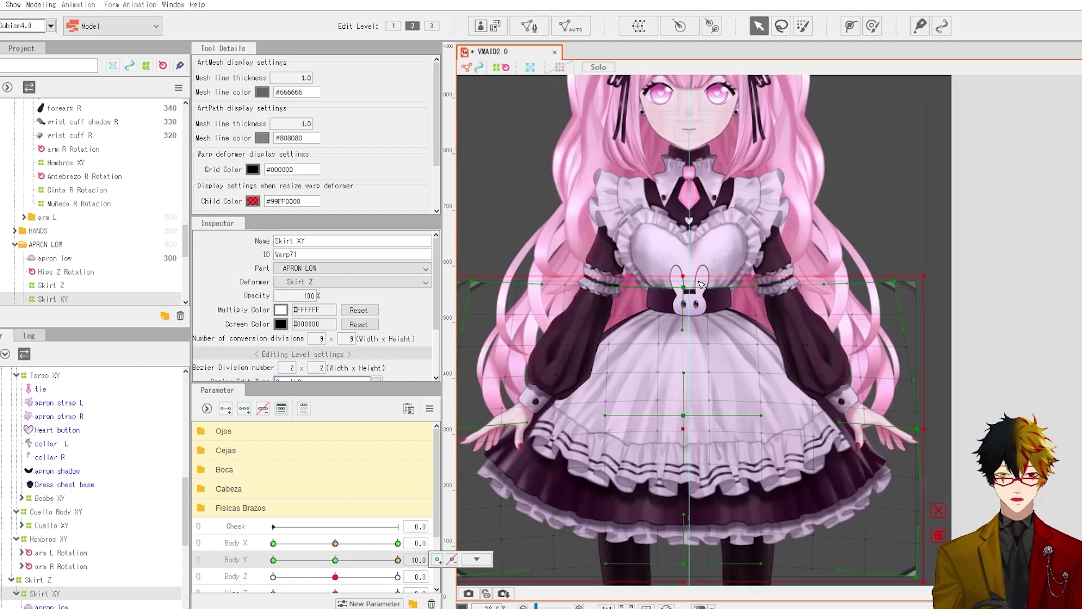
left_click(664, 301)
left_click(60, 414)
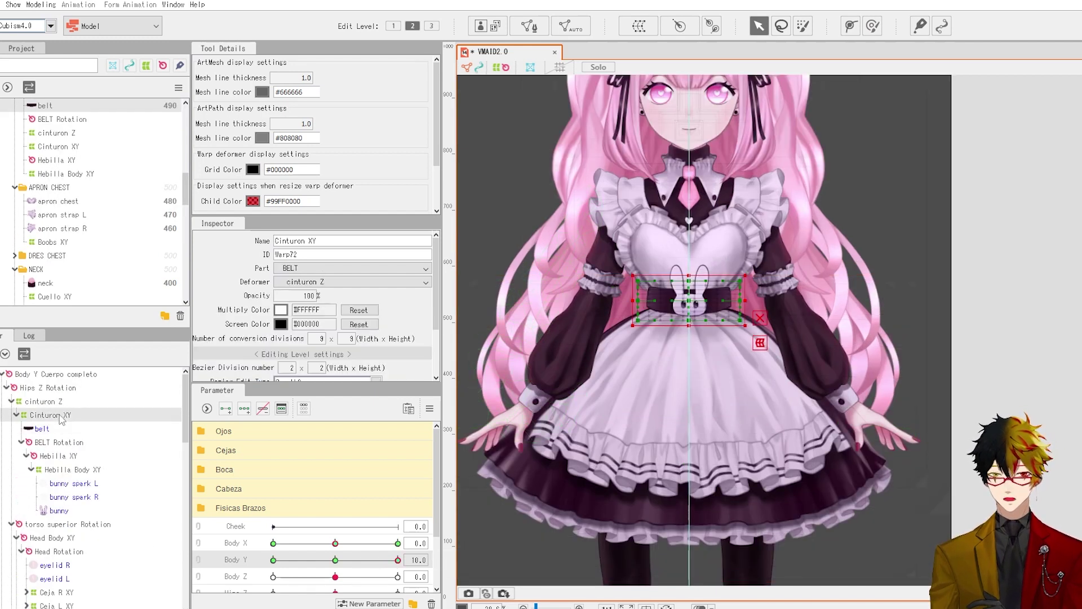
scroll(816, 342, "up", 2)
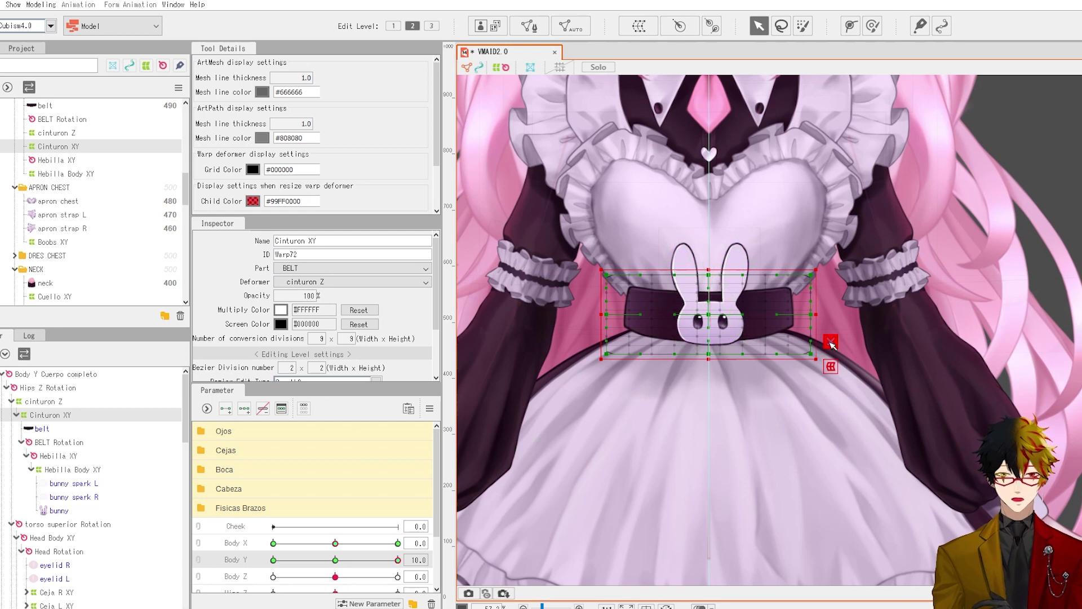
left_click_drag(709, 313, 709, 278)
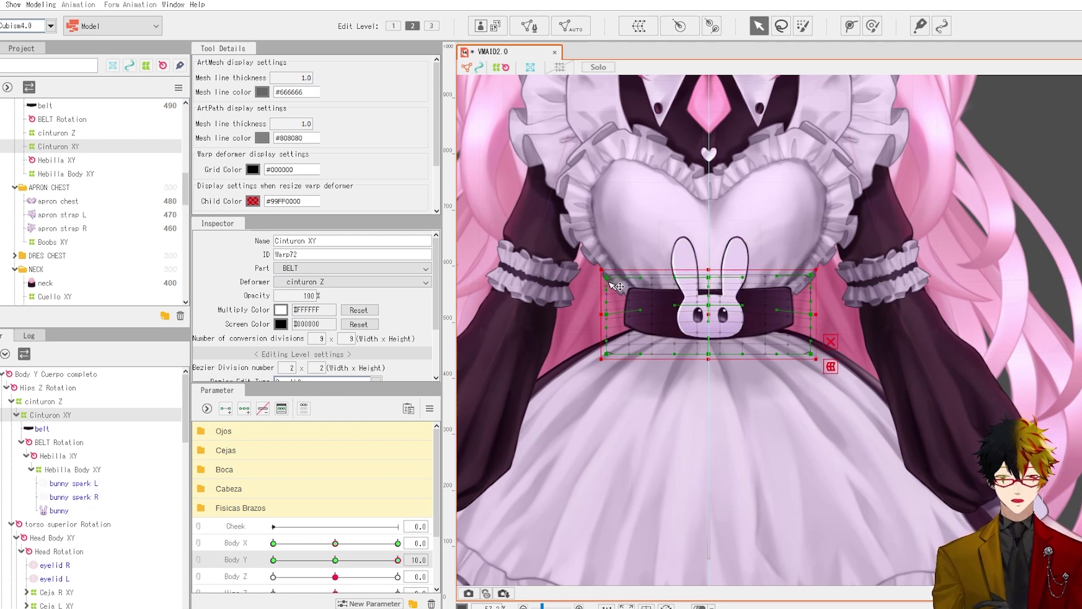
left_click_drag(812, 277, 812, 281)
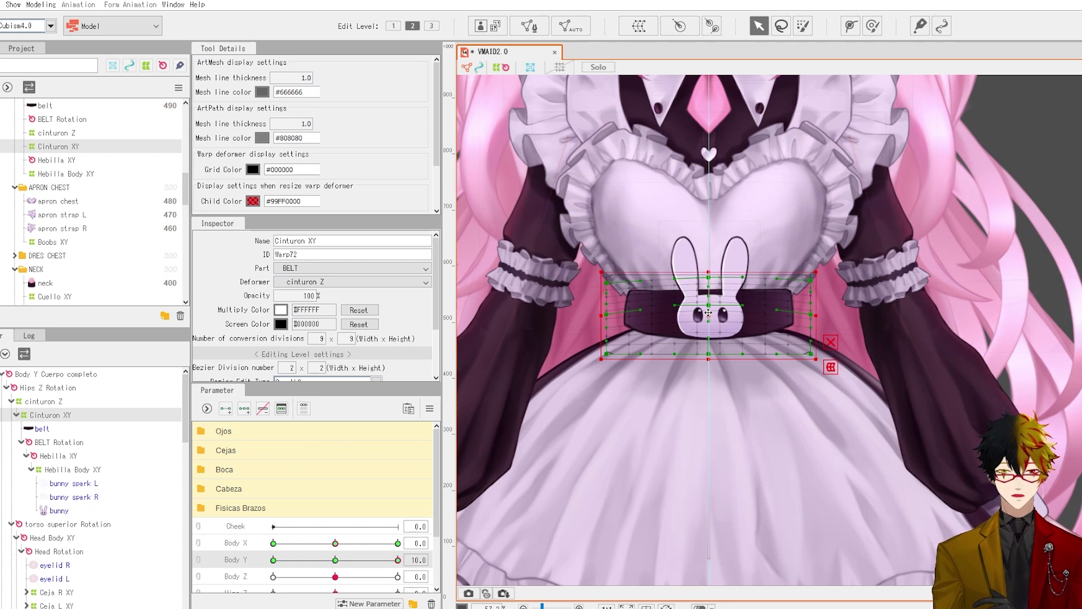
scroll(709, 313, "down", 3)
left_click_drag(335, 563, 436, 562)
- Reshape the bunny buckle's Hebilla Body XY deformer at Body Y 10, lowering its upper edge and adjusting its center, and preview the movement
left_click(71, 469)
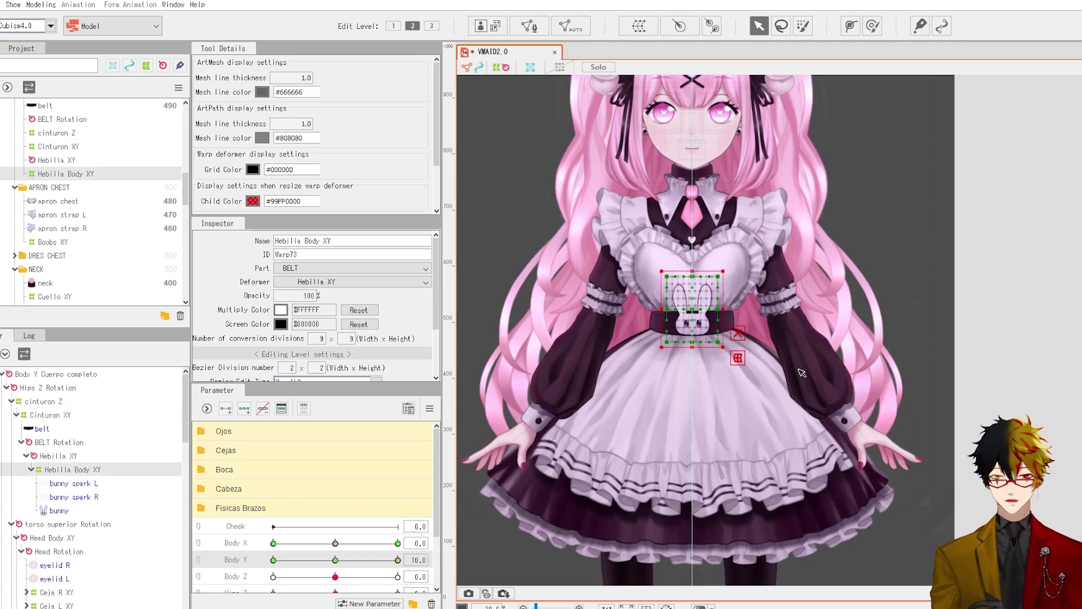
scroll(713, 303, "up", 3)
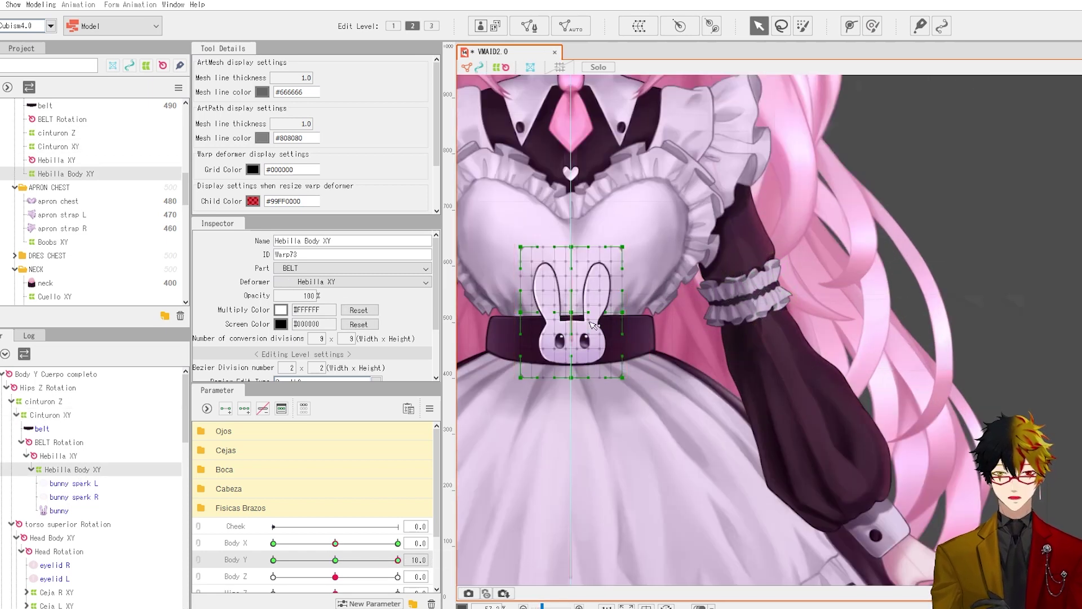
left_click_drag(572, 247, 571, 252)
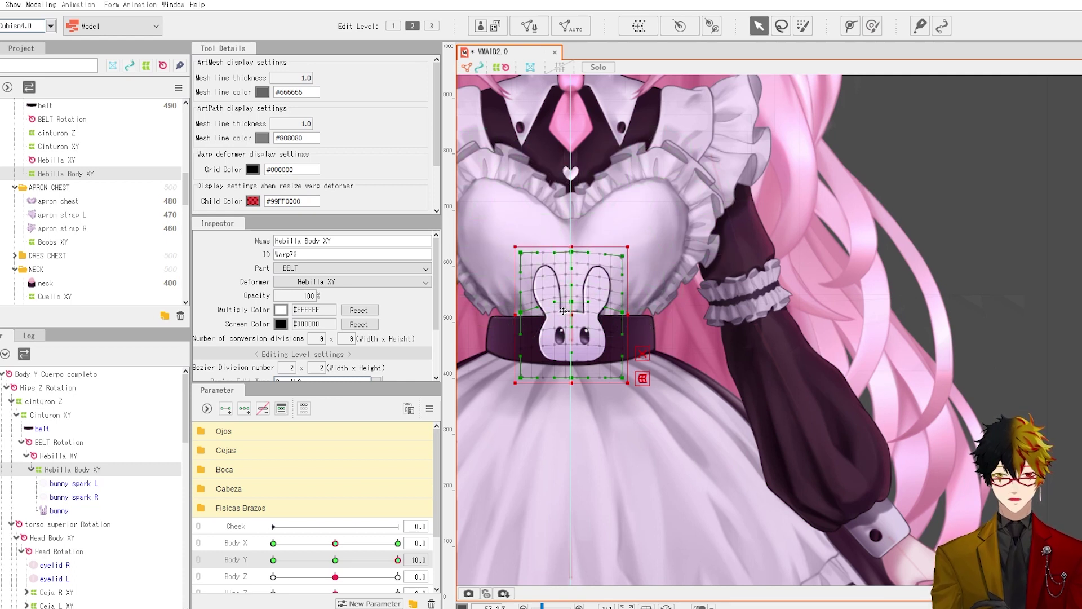
left_click(336, 560)
left_click_drag(336, 560, 398, 560)
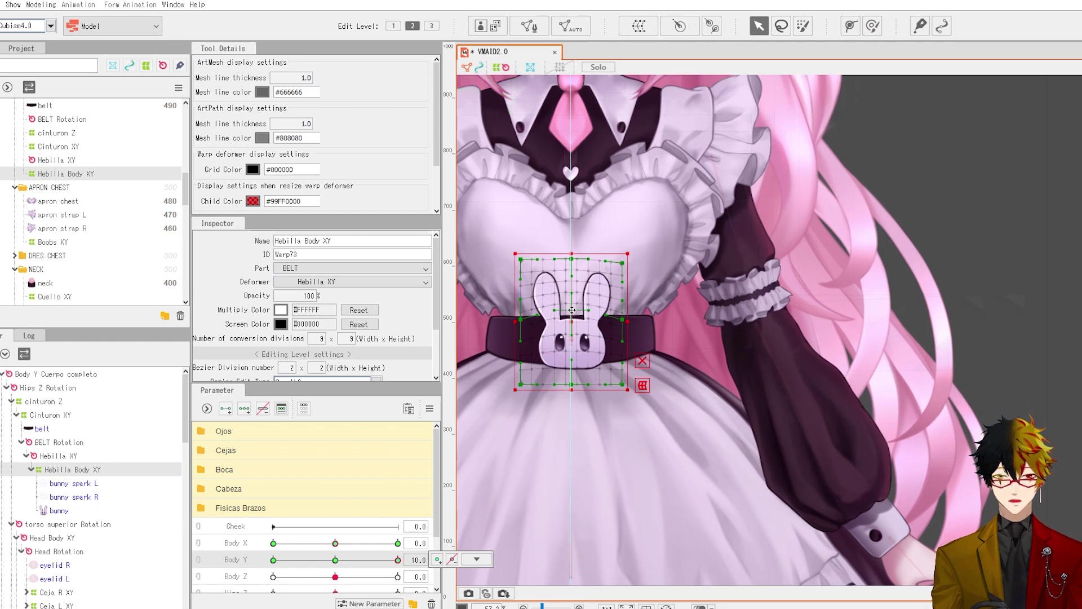
left_click_drag(573, 312, 571, 314)
left_click_drag(336, 559, 433, 559)
scroll(611, 379, "down", 5)
scroll(610, 378, "up", 5)
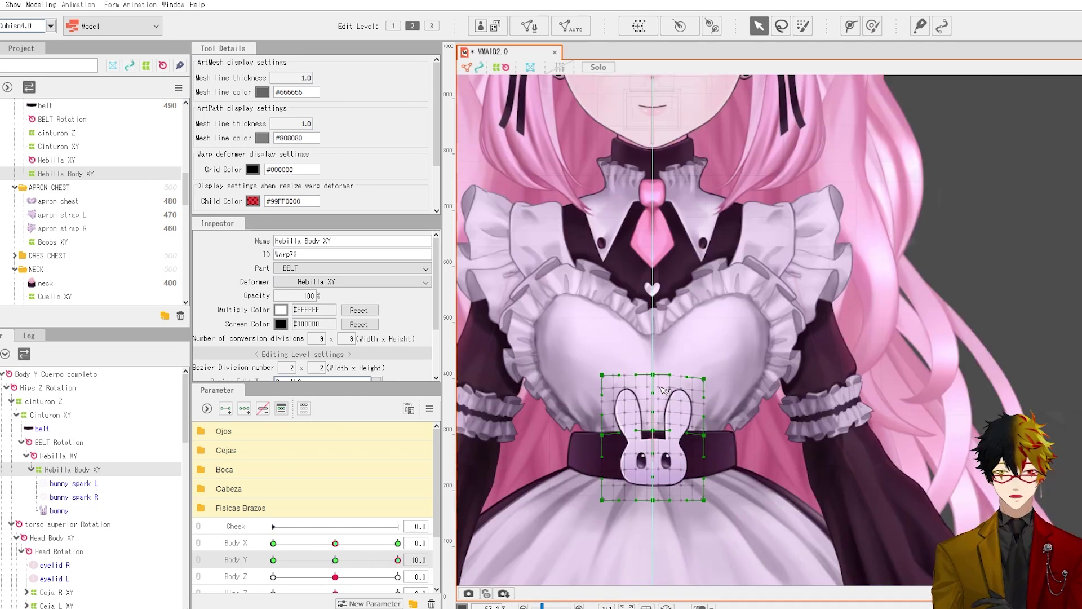
- Raise the center of the Torso XY deformer and lower its upper middle point at Body Y 10
left_click(625, 315)
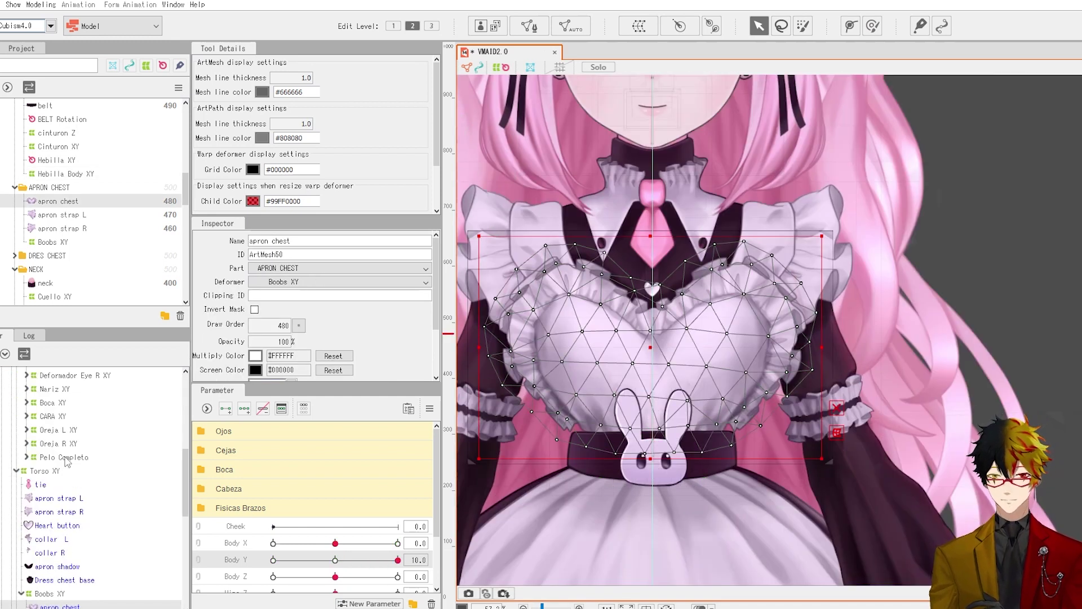
left_click(45, 470)
scroll(727, 263, "down", 4)
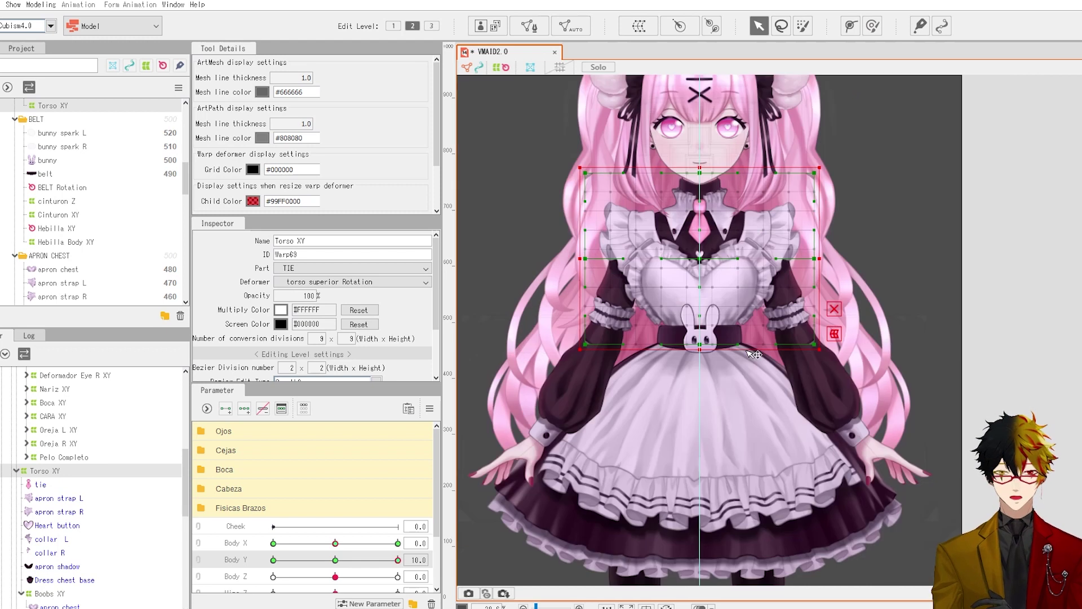
left_click(834, 309)
left_click_drag(699, 255, 700, 249)
left_click_drag(700, 173, 701, 180)
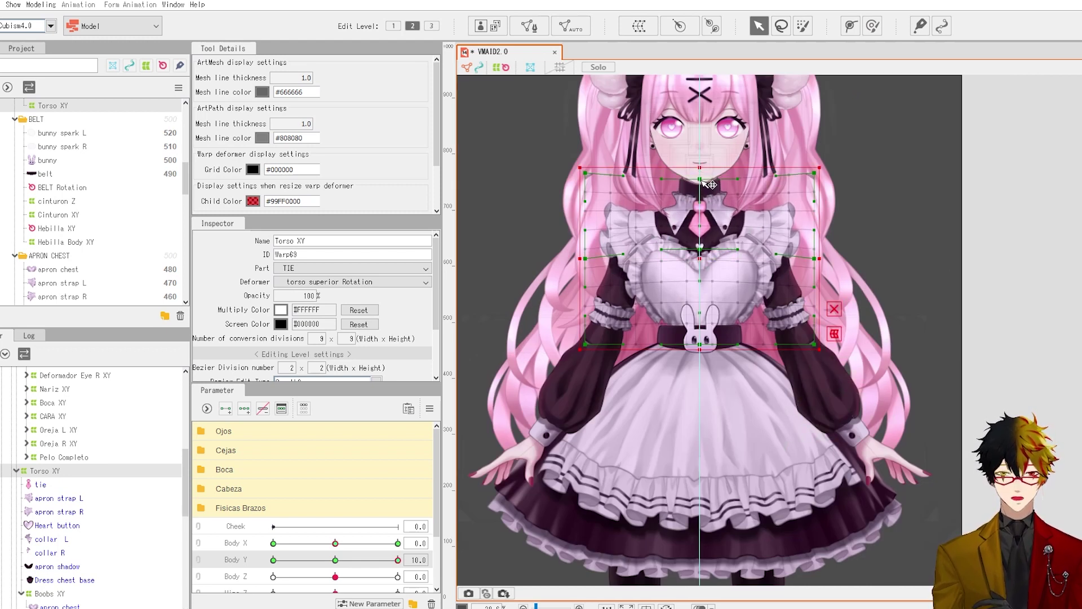
scroll(696, 255, "up", 4)
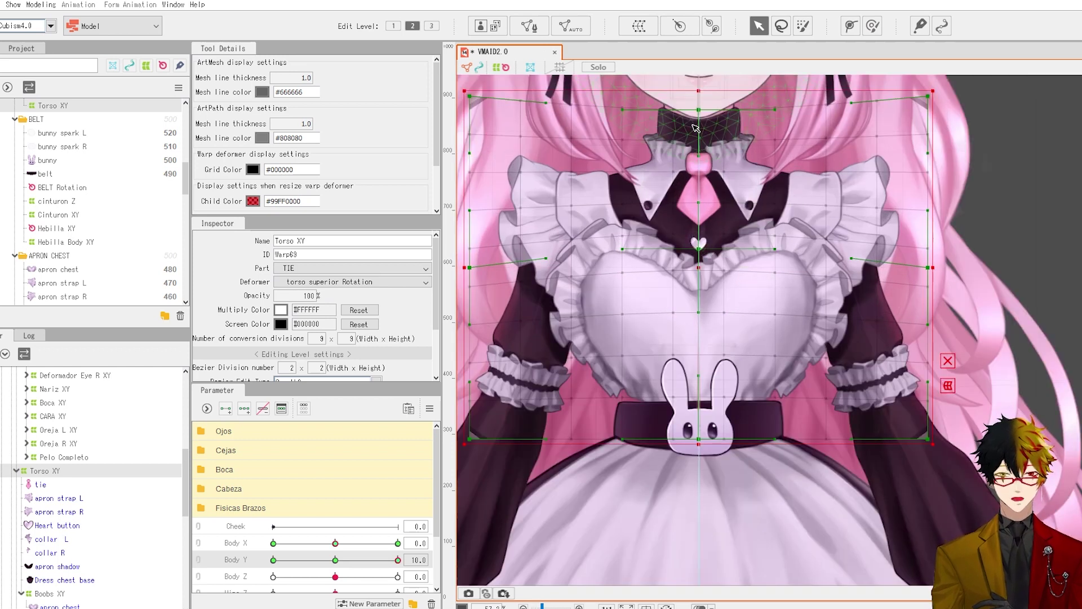
- Curve the Torso XY deformer's edges at Body Y 10 by lowering its upper corners and raising its lower corners
left_click_drag(472, 99, 473, 106)
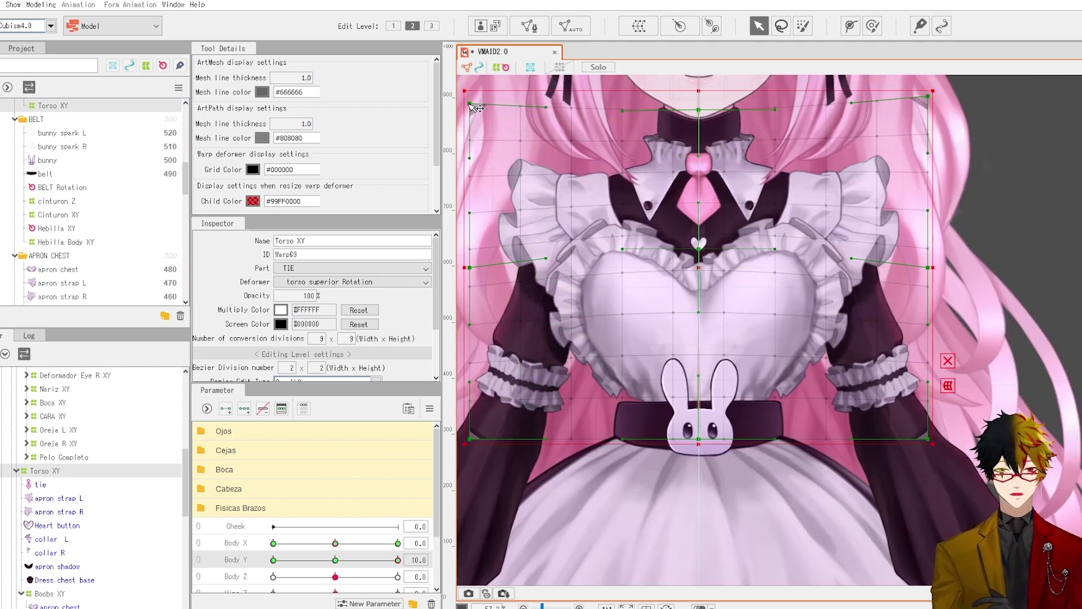
left_click_drag(929, 97, 929, 104)
left_click_drag(701, 438, 701, 444)
left_click_drag(700, 274, 701, 279)
scroll(714, 282, "down", 3)
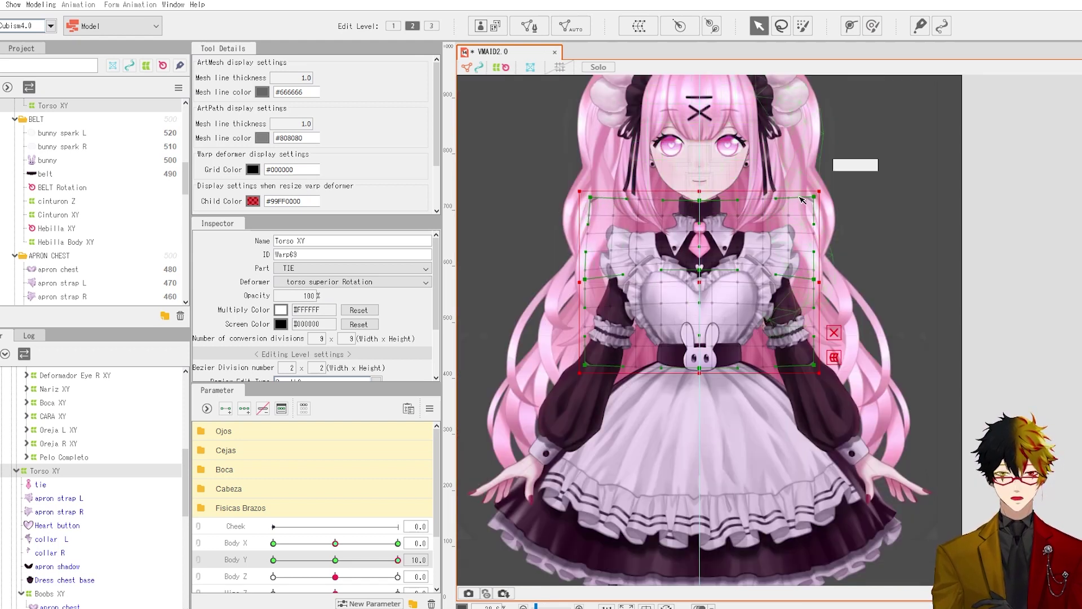
- Narrow the upper torso at Body Y 10 by moving the Torso XY deformer's upper corner and side midpoints inward
left_click_drag(812, 198, 801, 197)
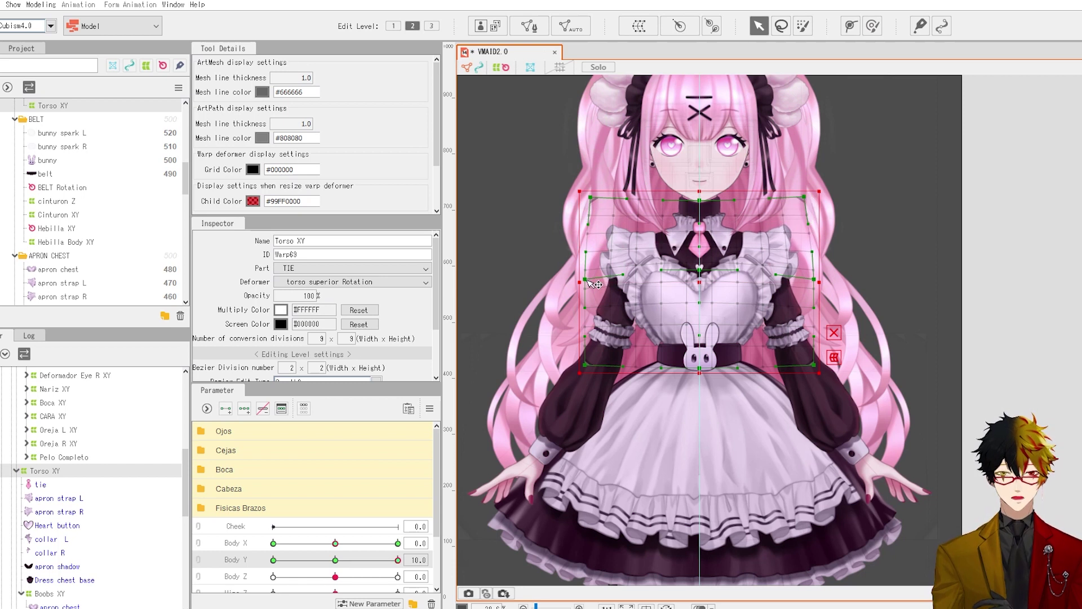
left_click_drag(584, 279, 590, 279)
left_click_drag(814, 279, 810, 278)
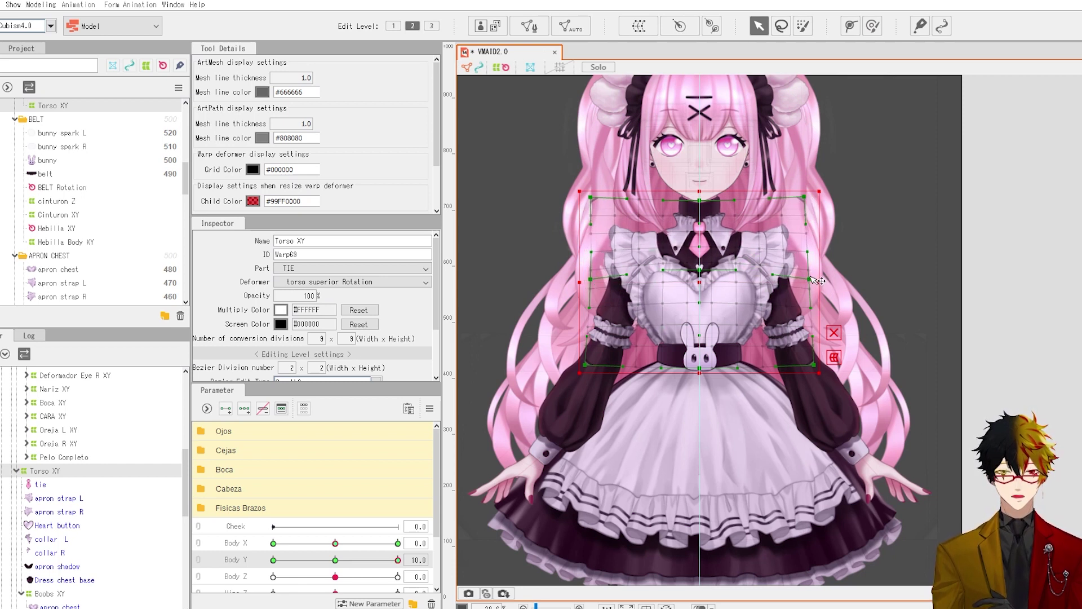
- Spread the Torso XY deformer's lower corners outward at Body Y 10 and preview the torso from Body Y 0
scroll(681, 355, "up", 3)
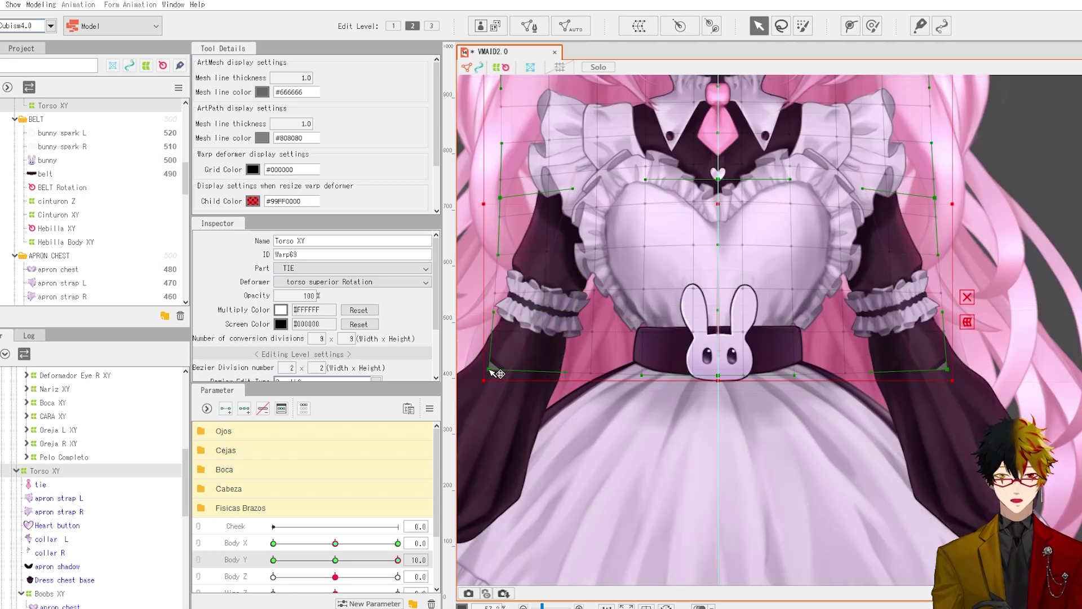
left_click_drag(480, 369, 463, 369)
left_click_drag(948, 369, 956, 369)
scroll(964, 372, "down", 3)
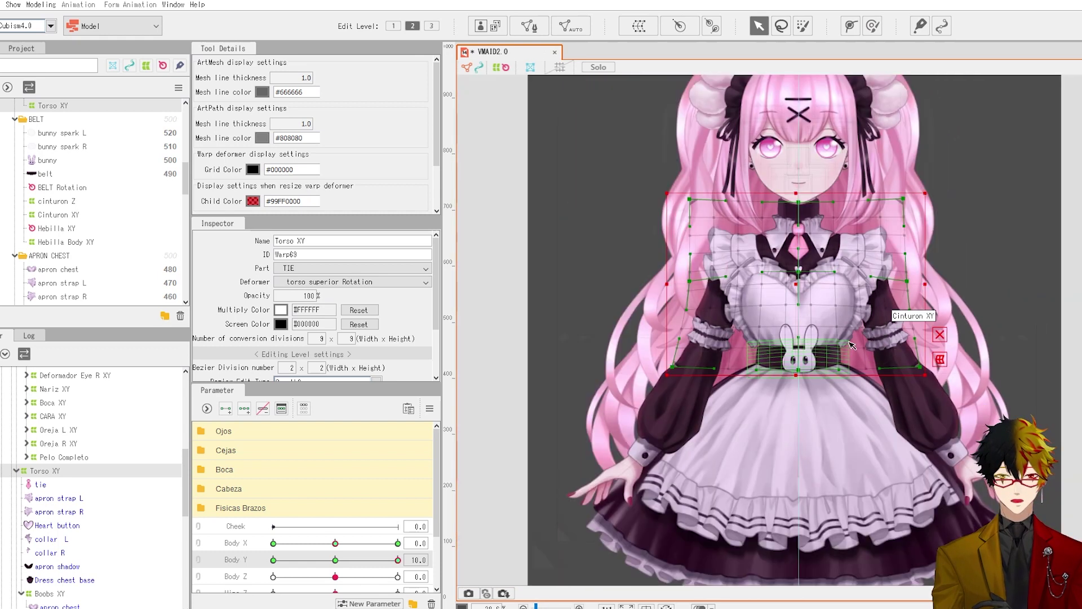
left_click_drag(335, 560, 398, 559)
- Lower the center of the Torso XY deformer at Body Y 10 and compare the chest between Body Y 0 and 10
left_click(940, 334)
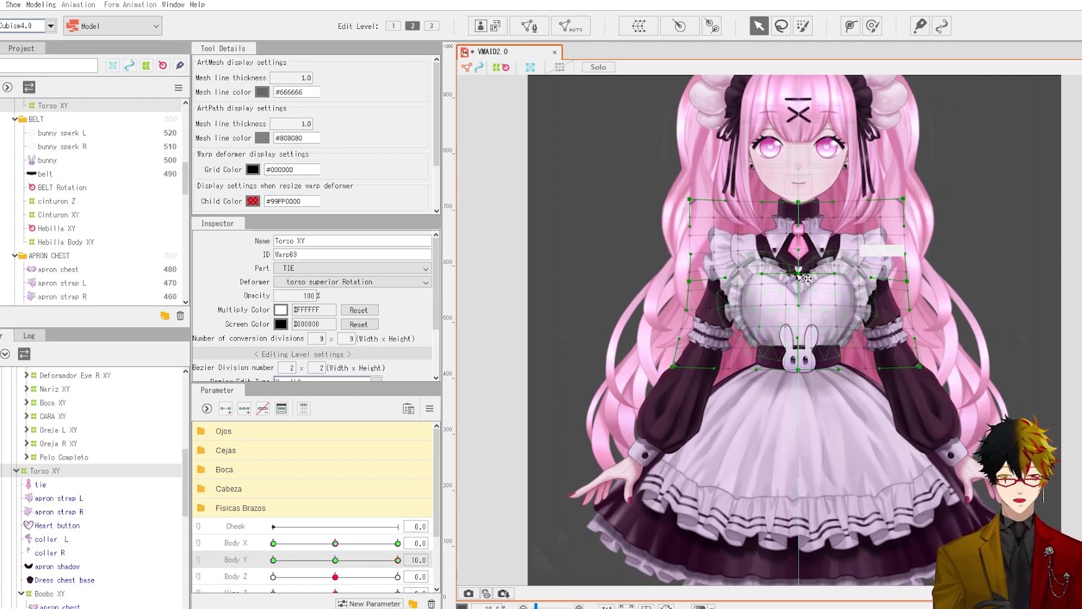
scroll(800, 276, "up", 2)
left_click_drag(798, 274, 799, 282)
scroll(802, 287, "down", 2)
scroll(806, 289, "down", 2)
scroll(789, 305, "up", 3)
right_click(740, 336)
left_click(567, 313)
scroll(572, 299, "down", 3)
scroll(699, 378, "up", 3)
left_click_drag(333, 557, 398, 563)
left_click(476, 558)
- Bring the Torso XY deformer's lower corners inward and nudge its center down at Body Y 10, previewing the torso's movement
left_click_drag(652, 382, 664, 382)
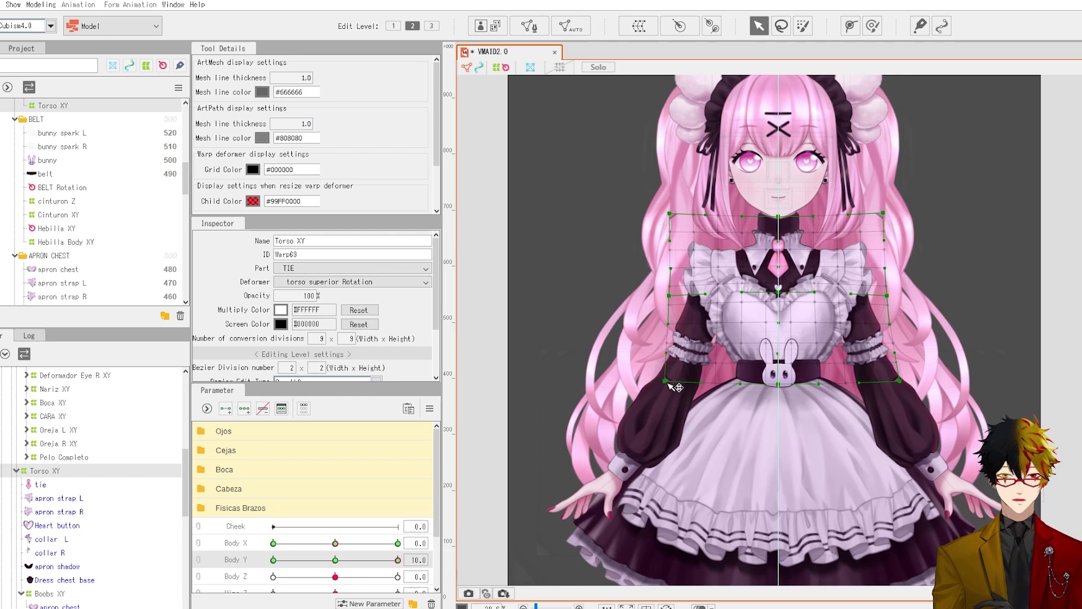
left_click_drag(899, 381, 889, 382)
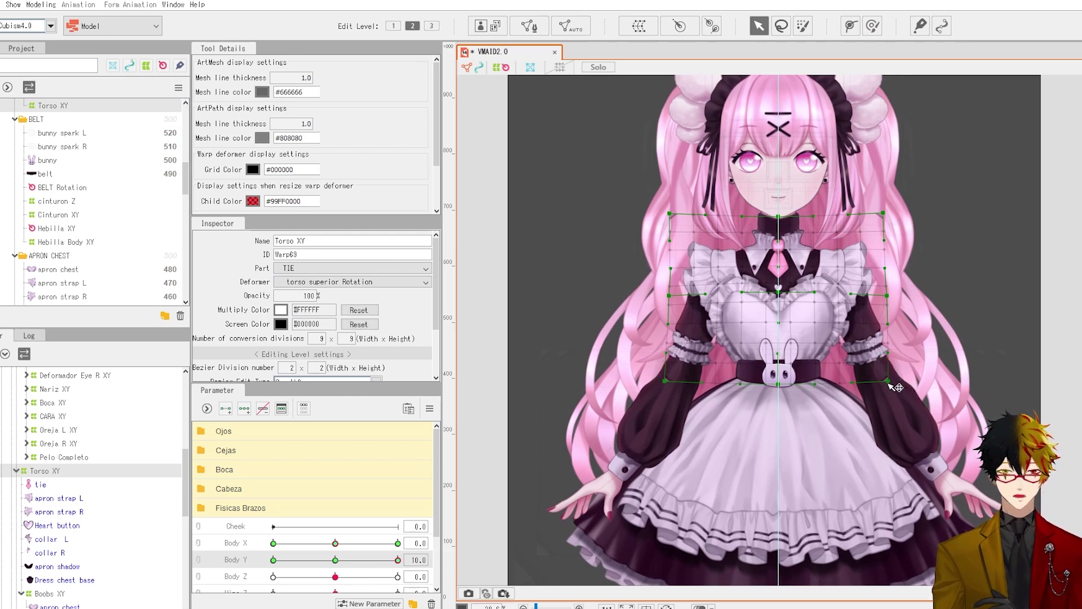
left_click_drag(336, 559, 397, 560)
left_click(476, 559)
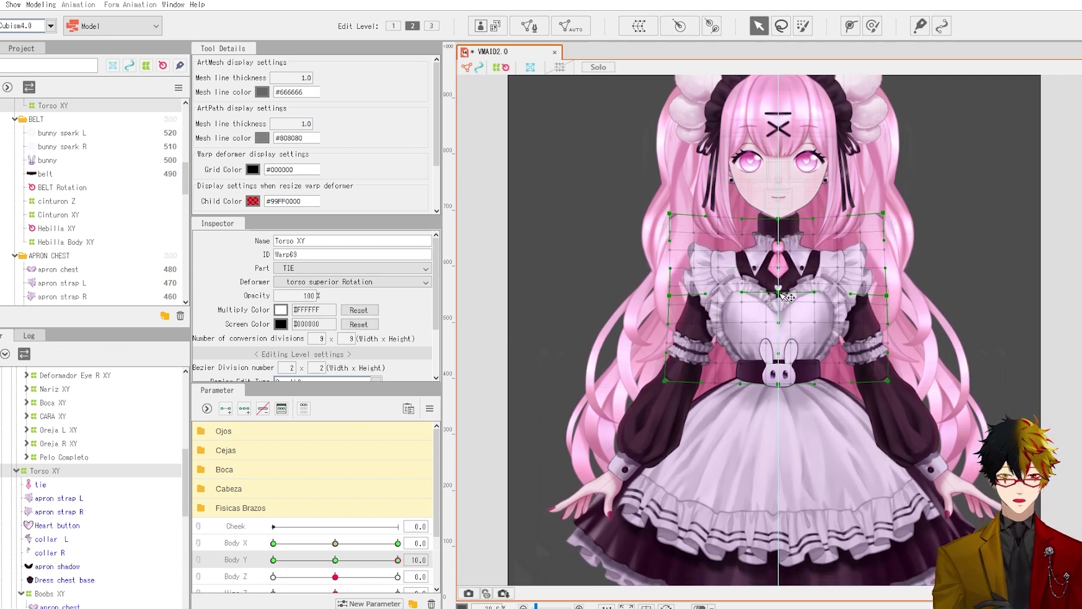
left_click_drag(780, 292, 781, 296)
left_click_drag(336, 562, 398, 559)
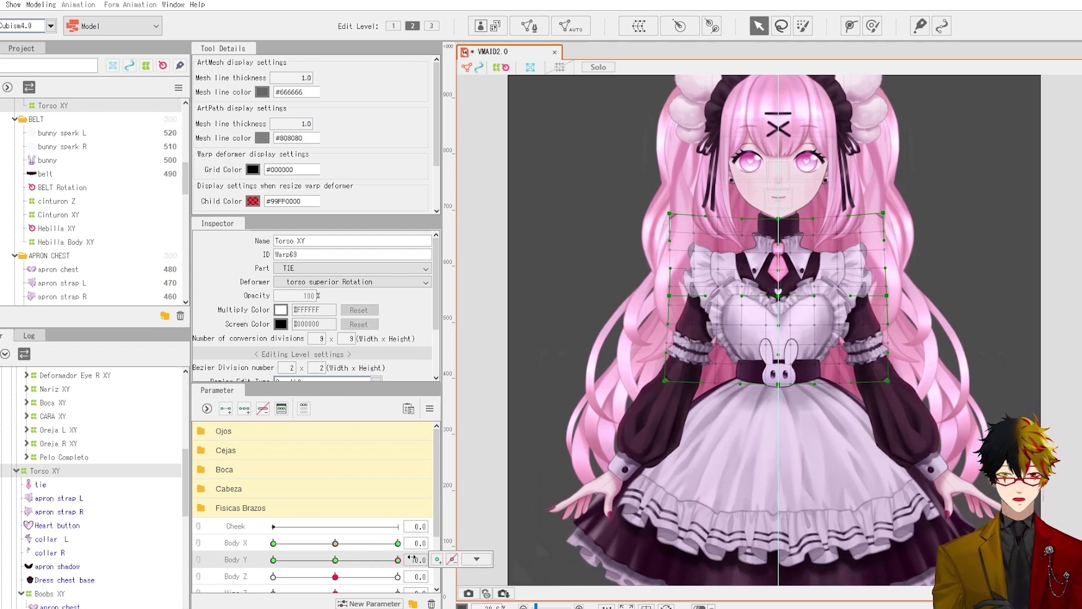
- Lower the Hombros XY shoulder deformer slightly at Body Y 10 and preview the shoulders' movement
left_click(477, 559)
left_click(730, 367)
scroll(84, 472, "down", 5)
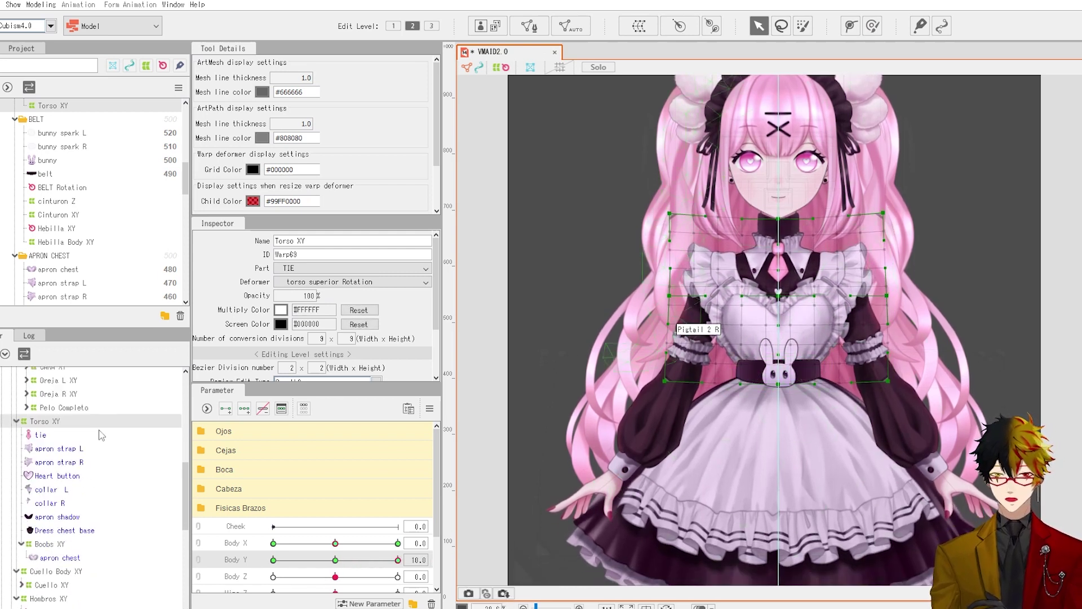
scroll(34, 410, "down", 1)
scroll(59, 461, "up", 8)
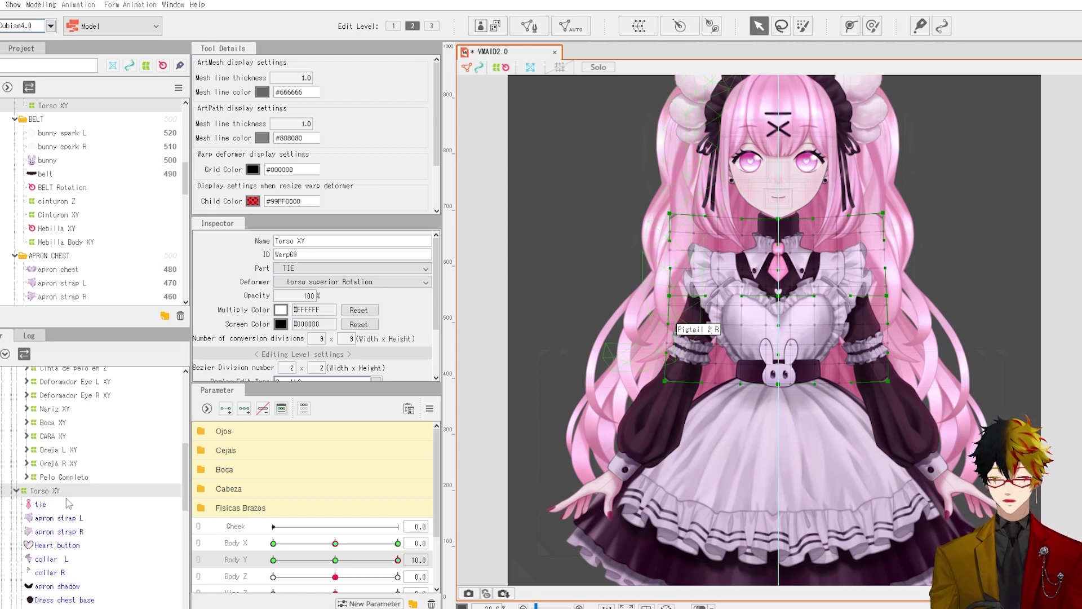
scroll(67, 464, "down", 4)
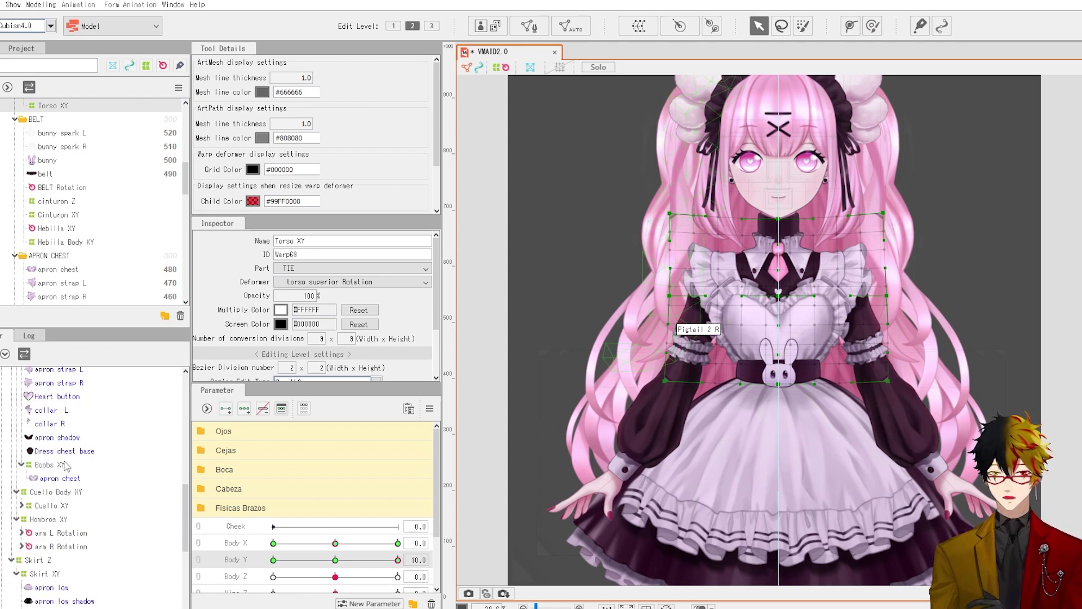
left_click(47, 519)
scroll(851, 284, "up", 3)
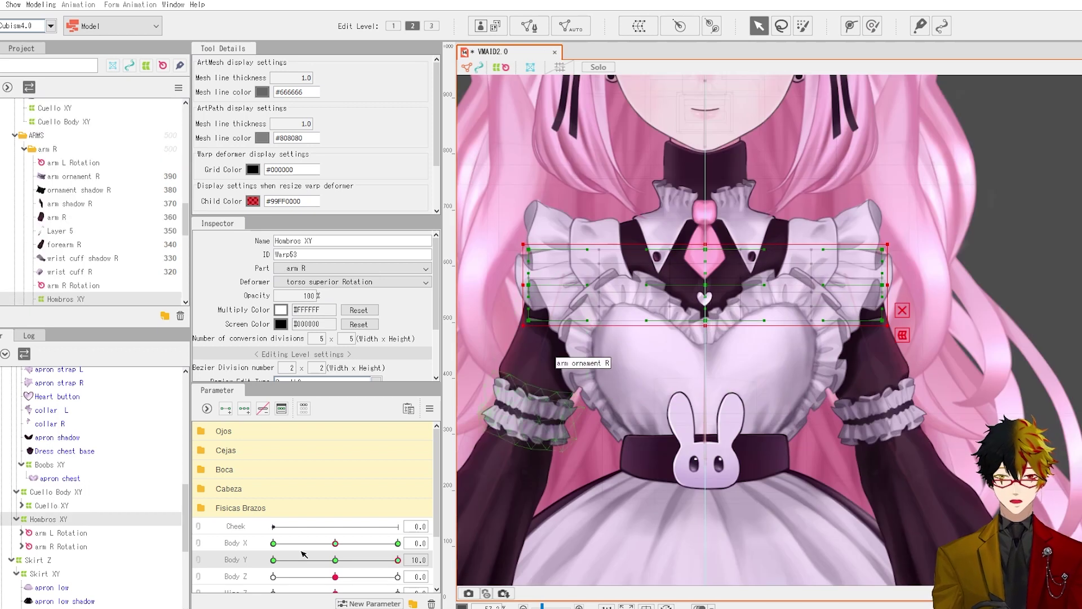
left_click_drag(336, 559, 449, 560)
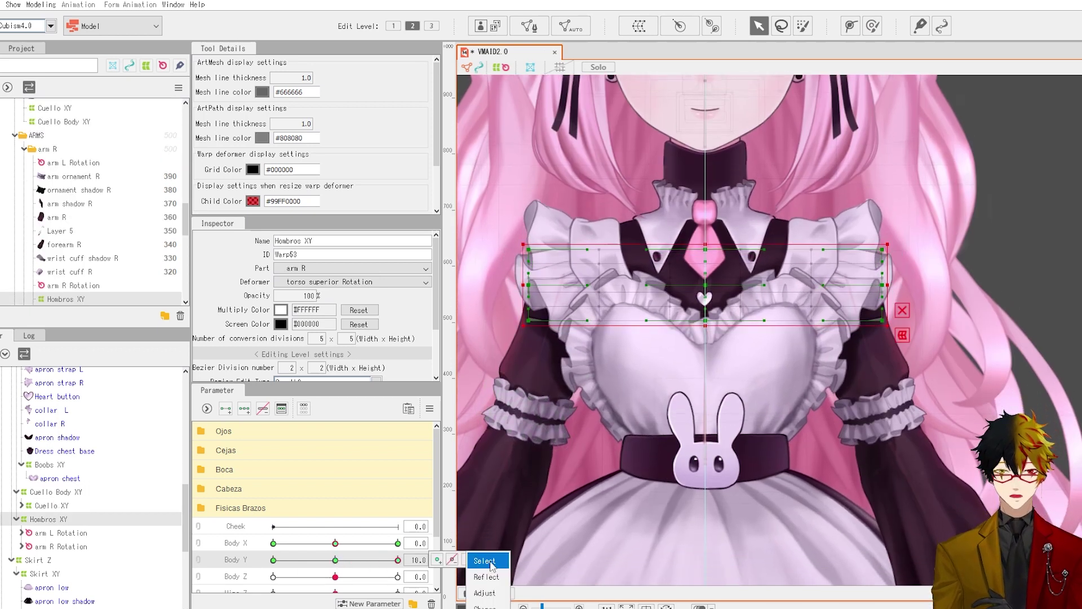
left_click_drag(702, 281, 701, 292)
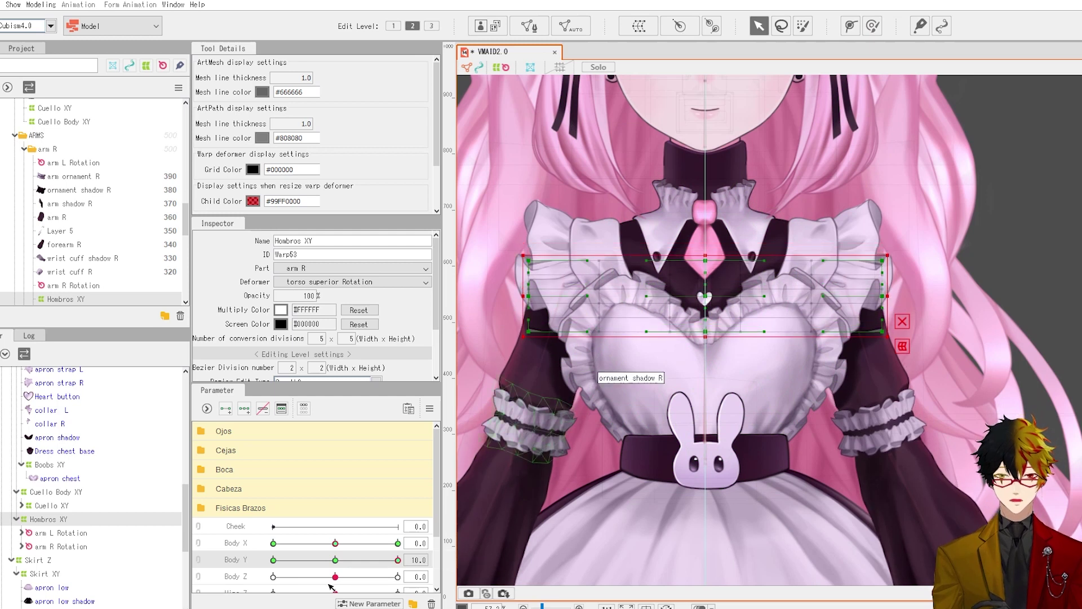
left_click_drag(335, 559, 434, 558)
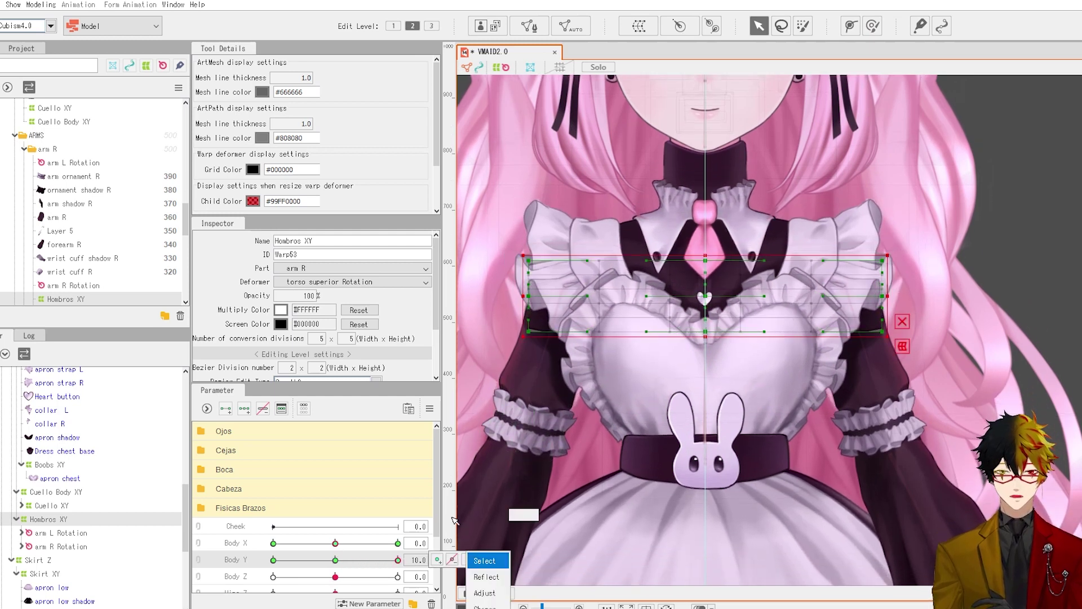
- Move the control points at both ends of the Hombros XY deformer inward at Body Y 10 and preview the narrowed shoulders
left_click_drag(506, 356, 627, 233)
scroll(622, 234, "down", 4)
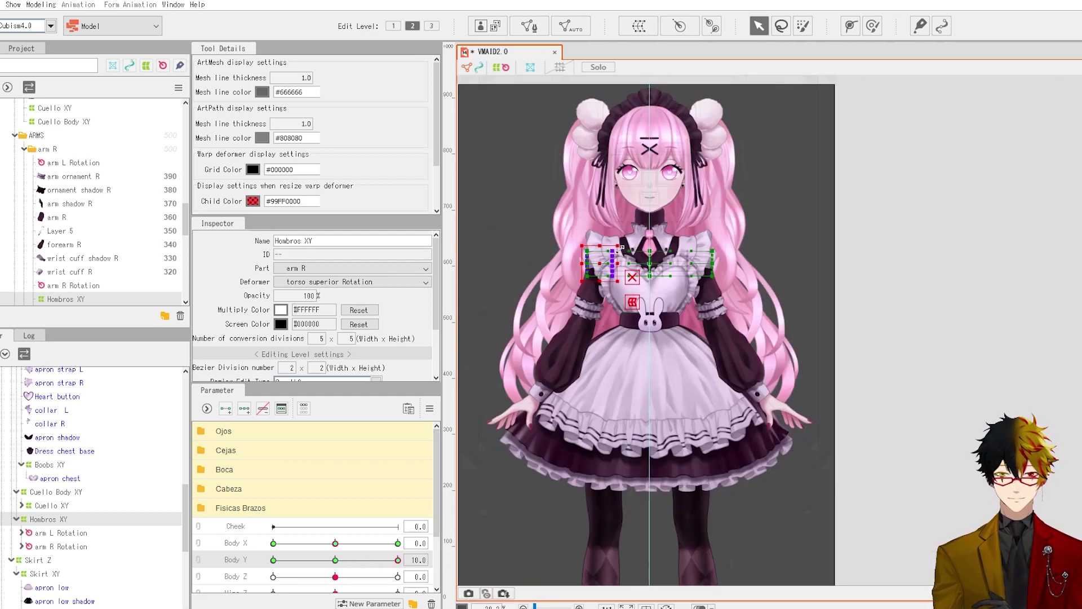
scroll(618, 240, "up", 2)
left_click_drag(583, 273, 588, 273)
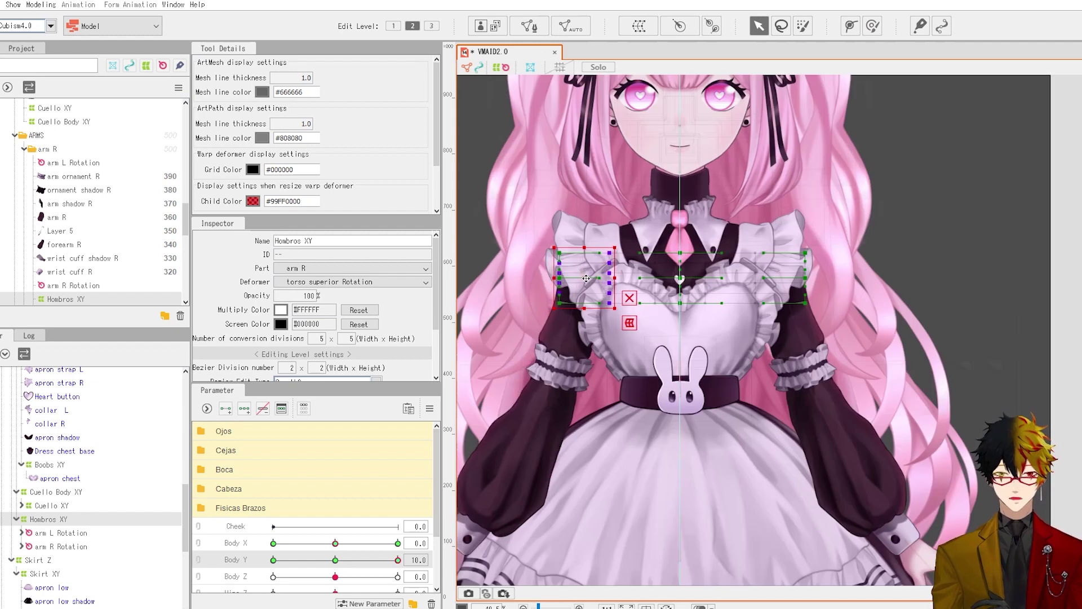
left_click_drag(744, 319, 823, 224)
left_click_drag(781, 278, 775, 278)
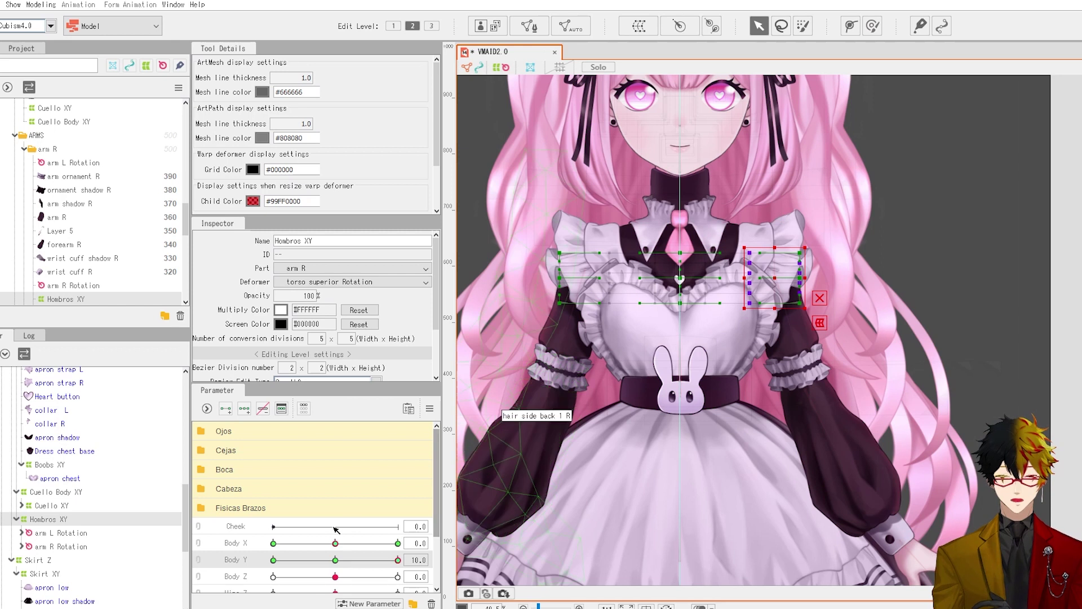
left_click_drag(337, 560, 405, 574)
- Tilt both ends of the Hombros XY deformer at Body Y 10 in mirrored directions and preview the shoulders' movement
scroll(619, 343, "down", 5)
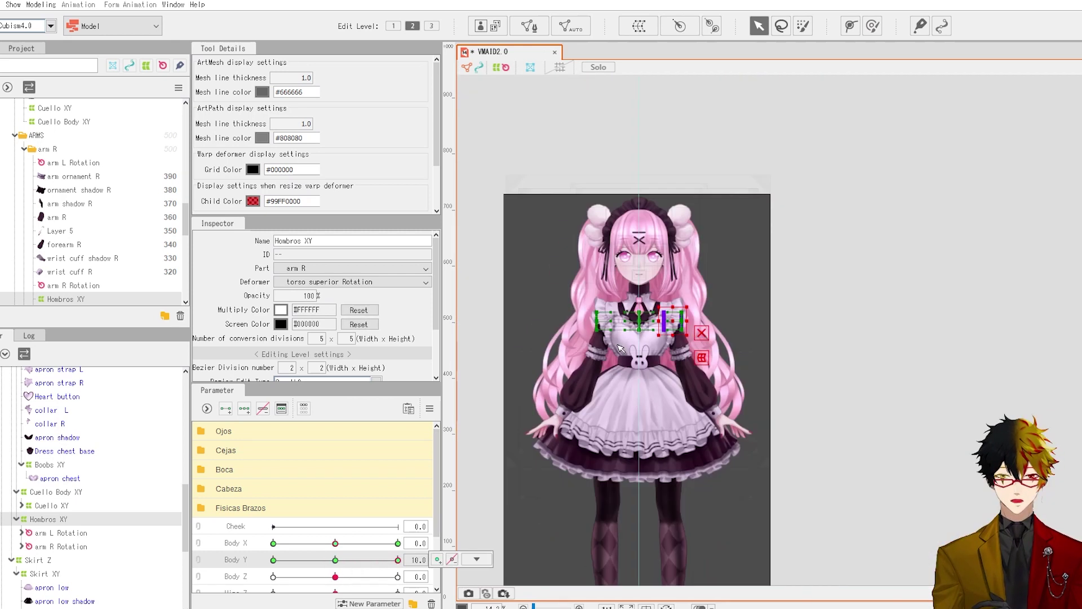
scroll(619, 341, "up", 3)
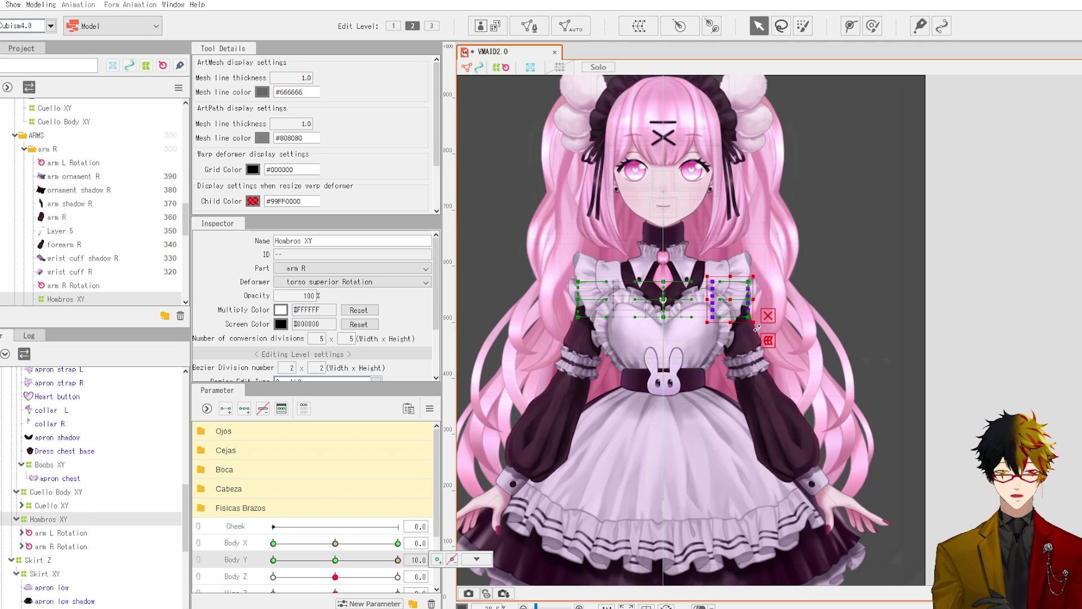
left_click_drag(757, 327, 759, 319)
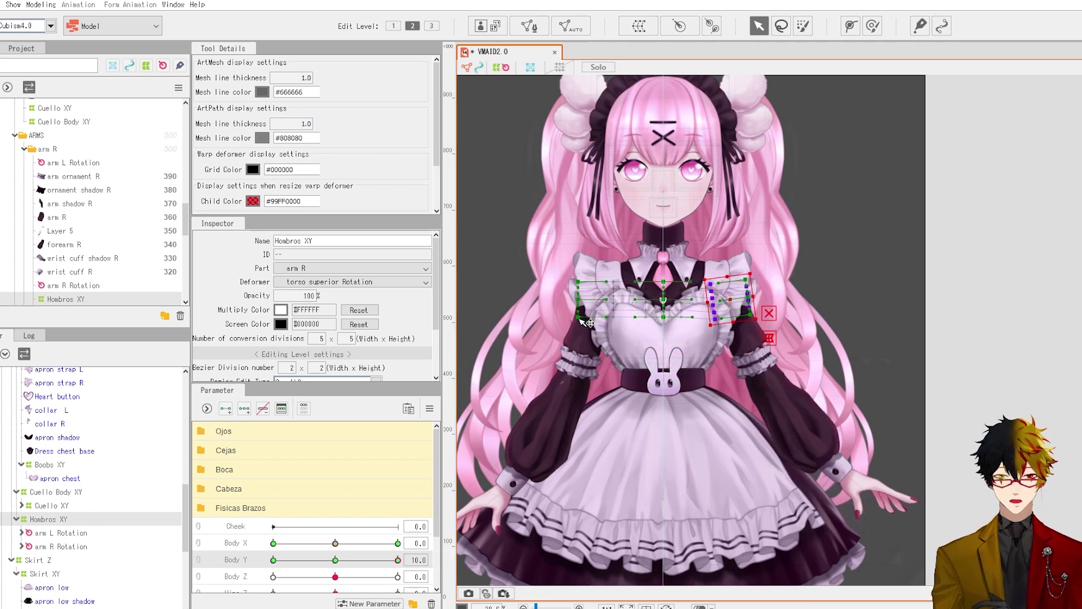
left_click_drag(537, 346, 628, 254)
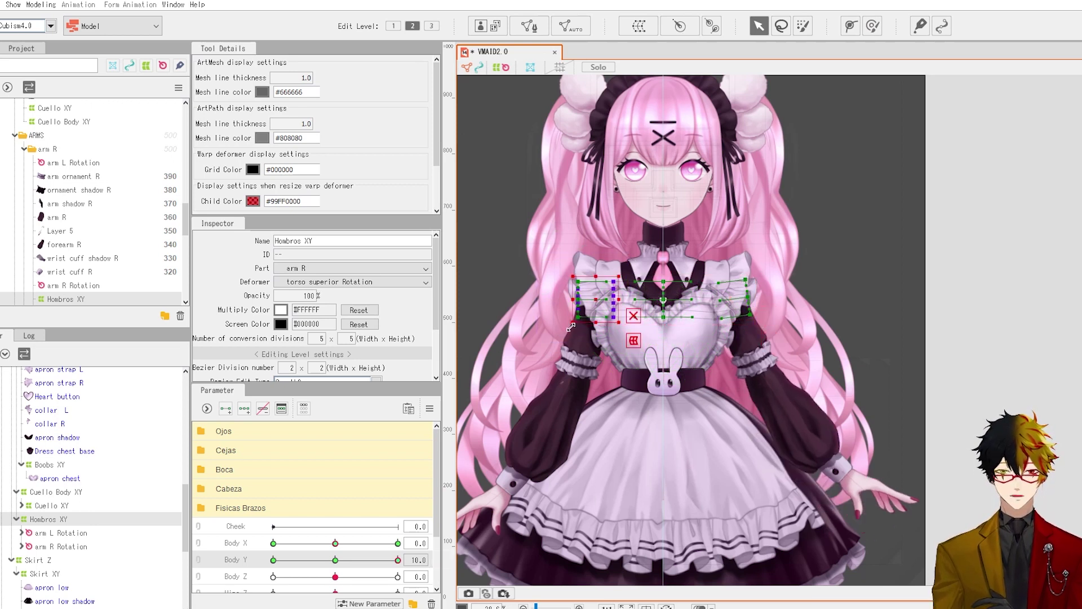
left_click_drag(564, 326, 558, 338)
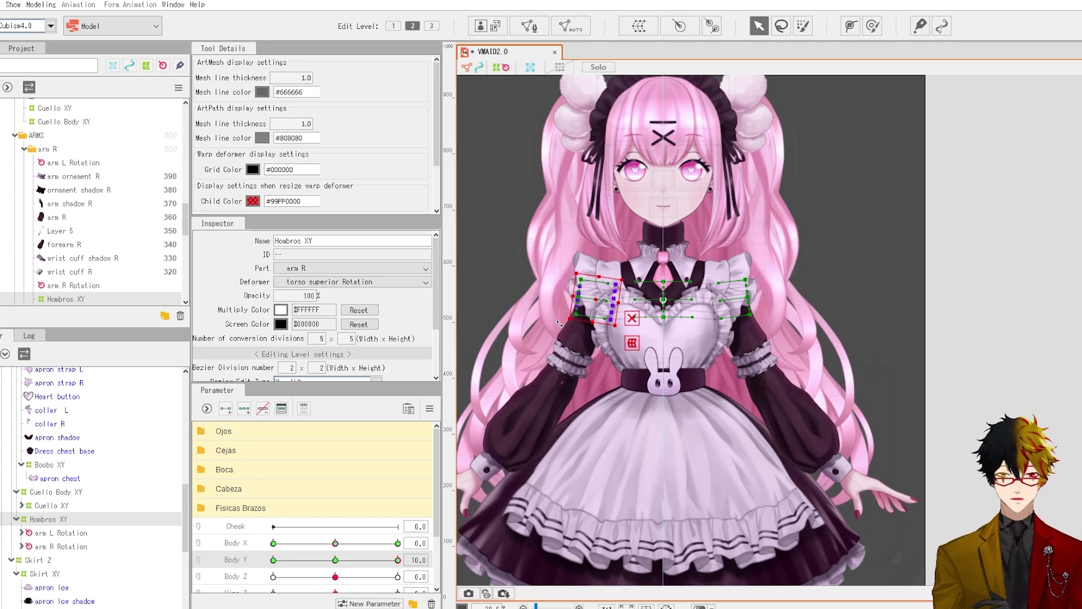
left_click_drag(336, 558, 422, 548)
- Lower the Cuello Body XY neck deformer at Body Y 10 and compare the neck between Body Y 0 and 10
scroll(610, 332, "up", 5)
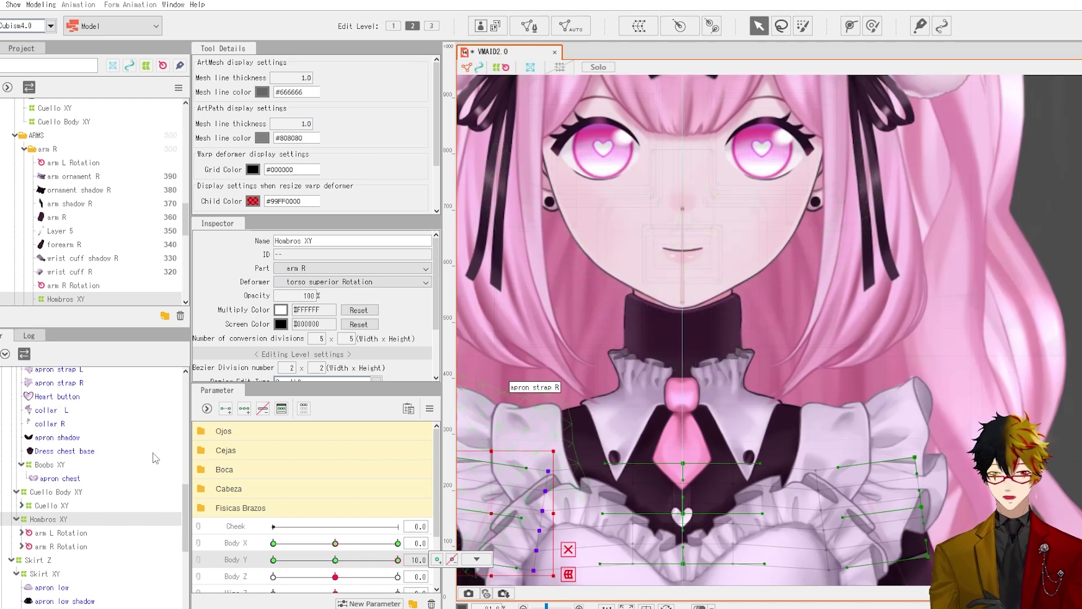
scroll(76, 489, "down", 2)
left_click(70, 444)
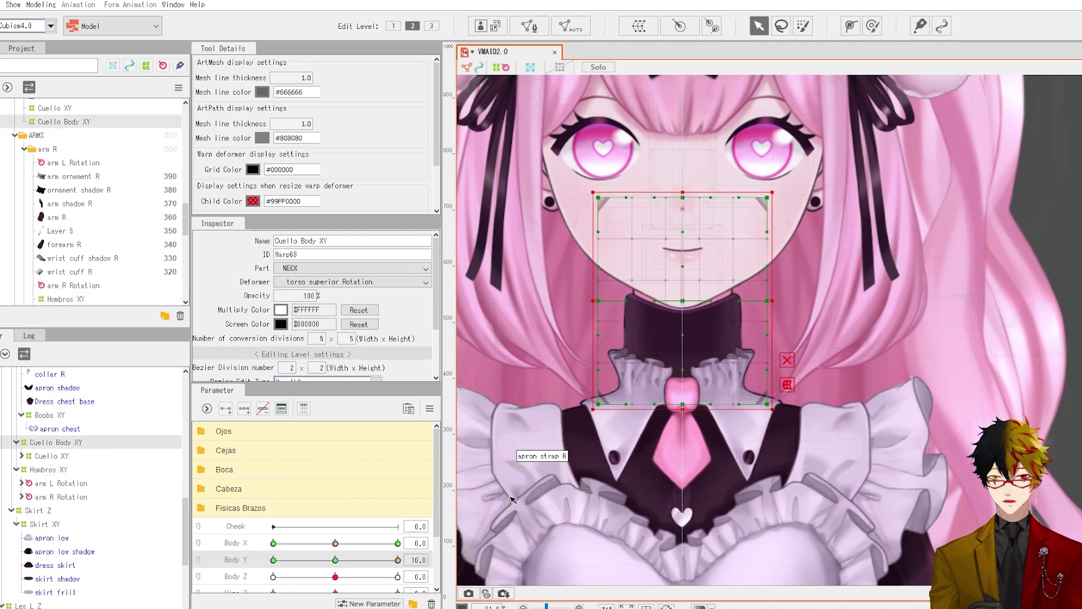
left_click_drag(685, 299, 685, 319)
left_click_drag(335, 560, 398, 559)
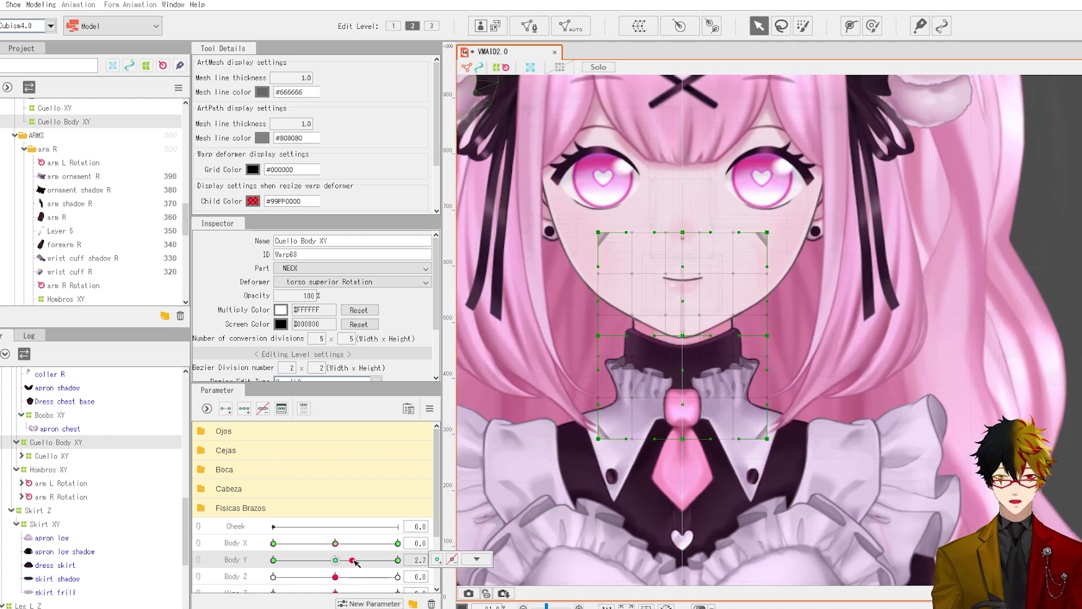
left_click_drag(684, 317, 684, 326)
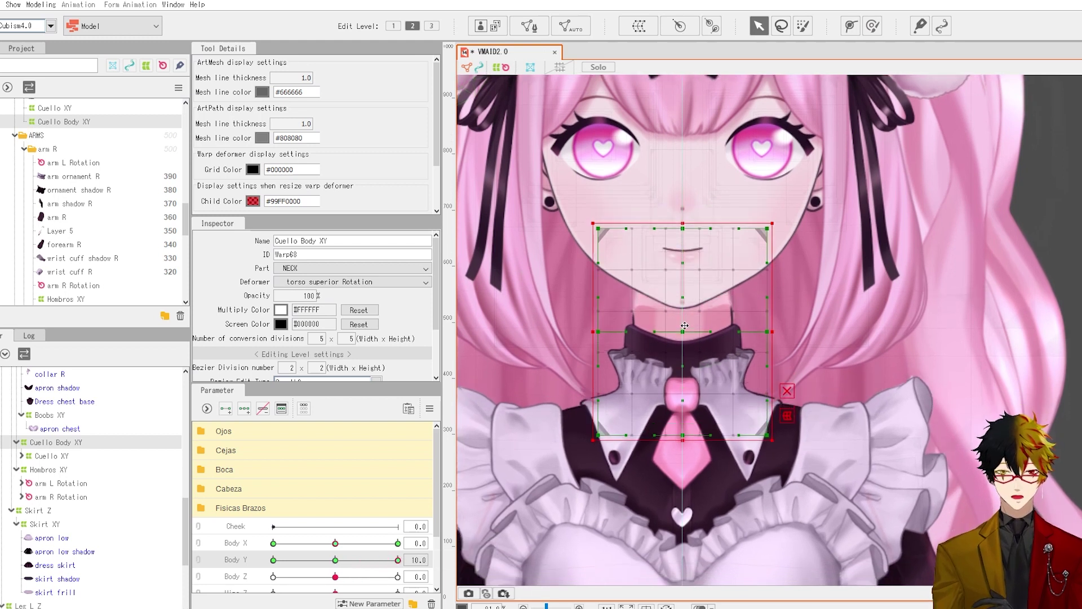
left_click_drag(338, 560, 398, 560)
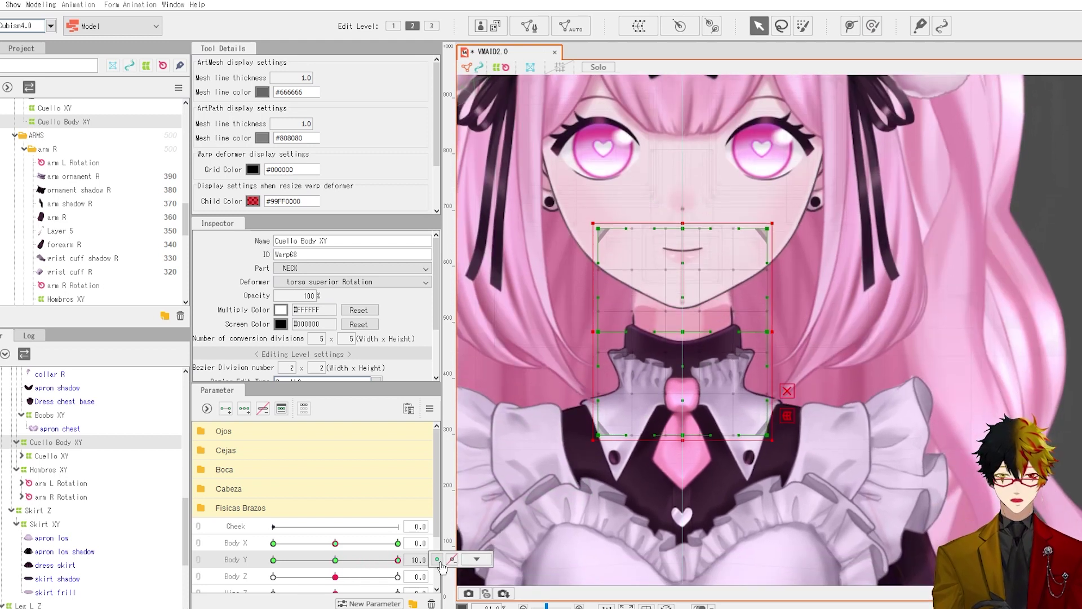
left_click_drag(596, 331, 598, 330)
left_click_drag(335, 560, 398, 559)
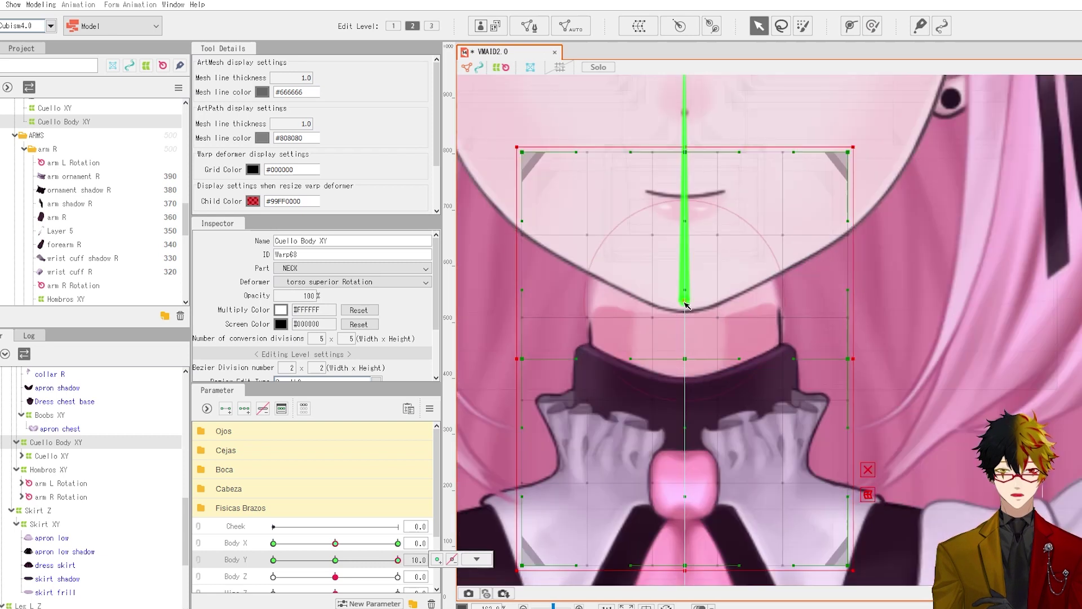
- Scale the Head Body XY rotation deformer down to about 92% at Body Y 10 and preview the whole character
left_click(688, 291)
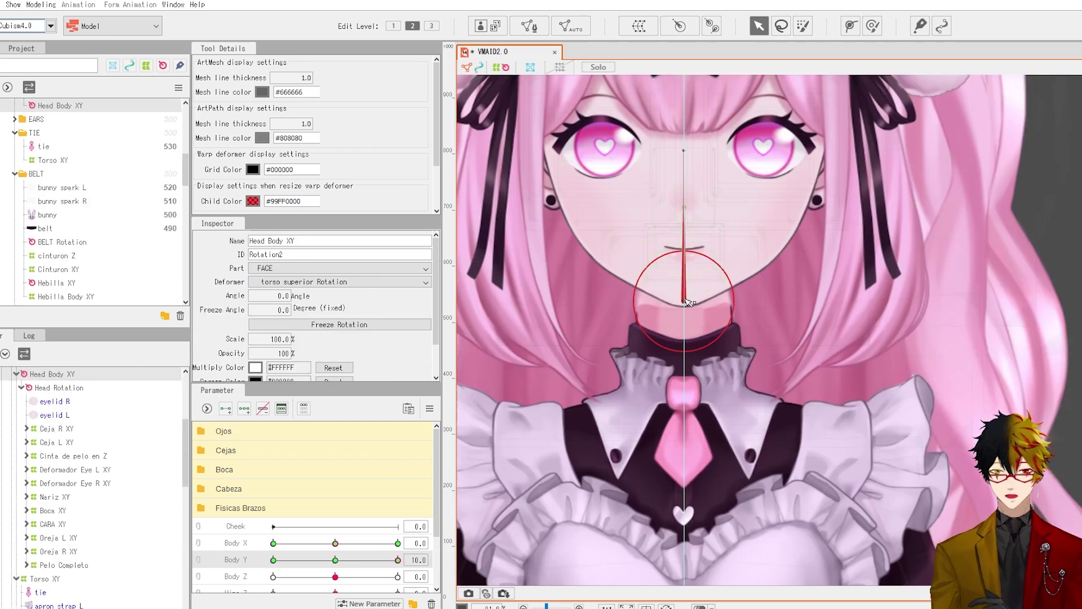
scroll(687, 302, "down", 5)
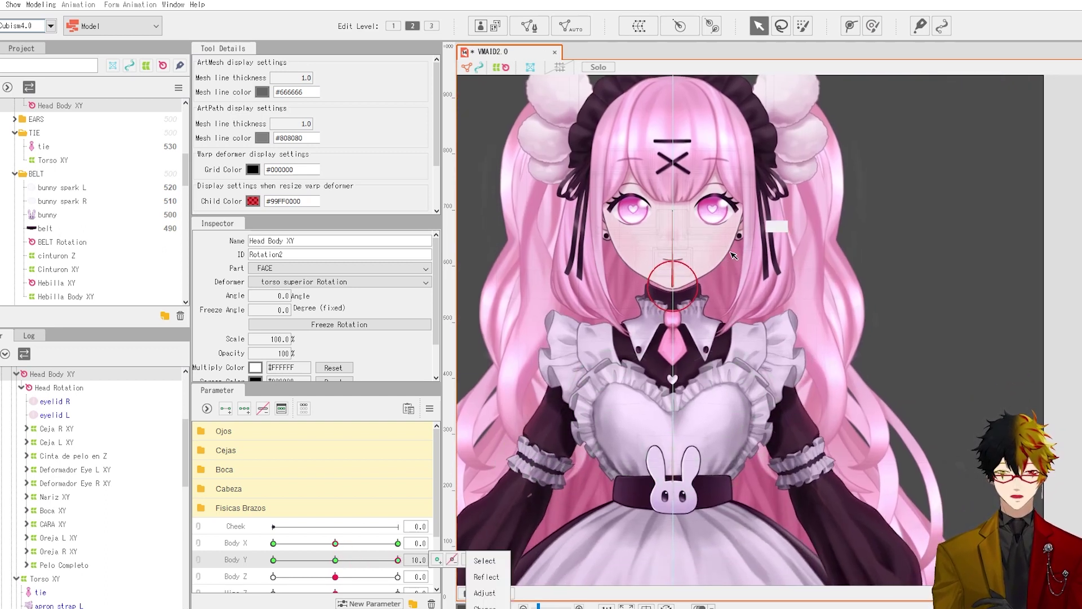
scroll(656, 313, "up", 2)
left_click_drag(659, 297, 679, 322)
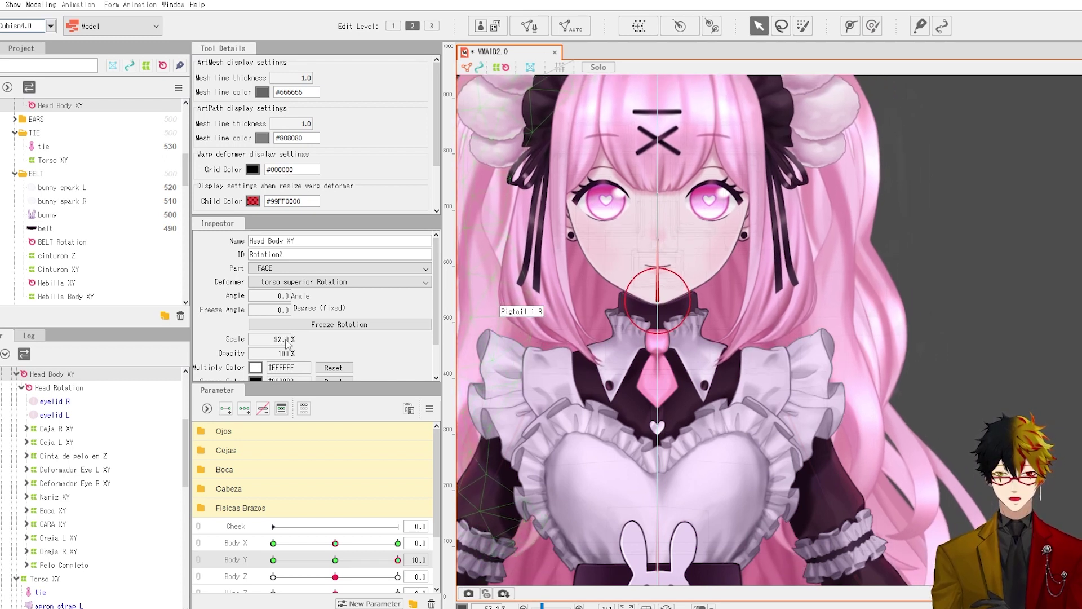
scroll(800, 225, "down", 7)
left_click(865, 259)
left_click_drag(864, 259, 764, 245)
scroll(766, 248, "up", 2)
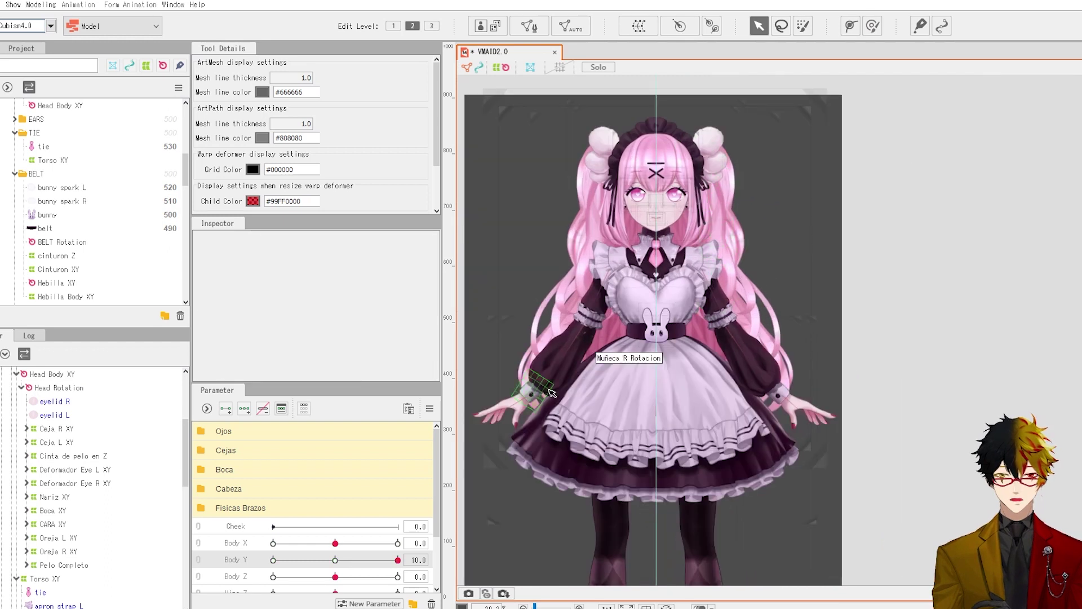
mouse_move(398, 560)
left_mouse_down()
mouse_move(345, 561)
mouse_move(397, 560)
left_mouse_up()
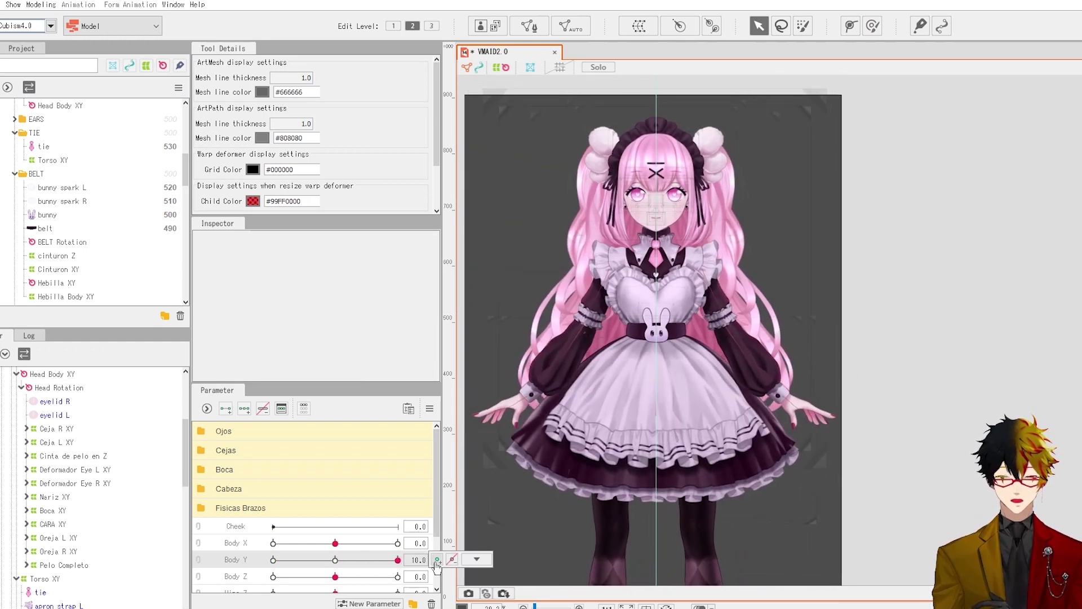
- Shift the upper control points of the Leg R XY deformer inward at Body Y 10 and preview the full body movement
scroll(674, 429, "down", 2)
scroll(674, 429, "up", 2)
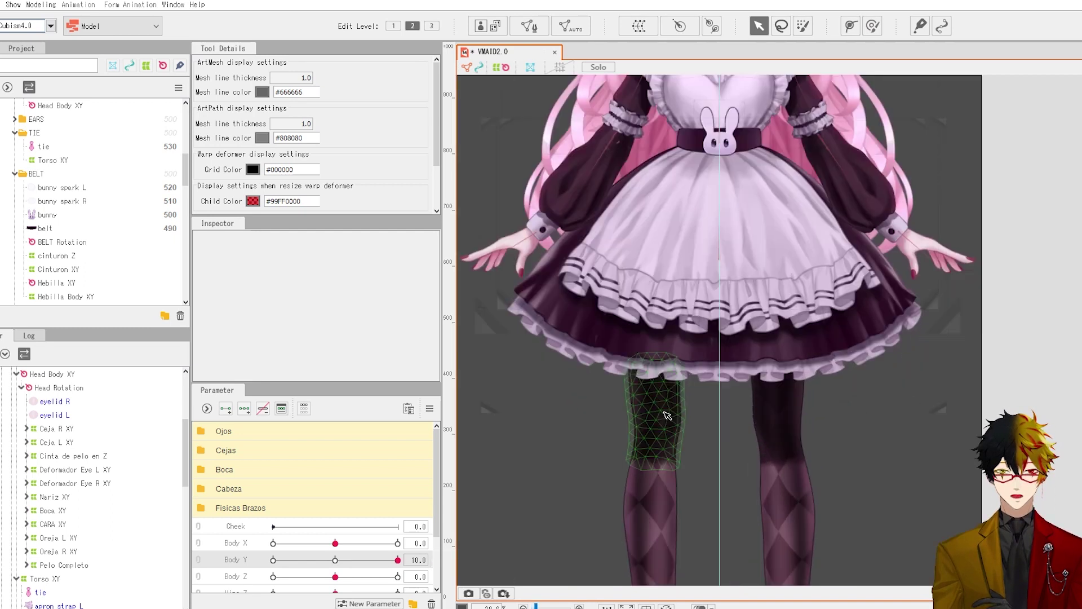
left_click(664, 416)
left_click(37, 564)
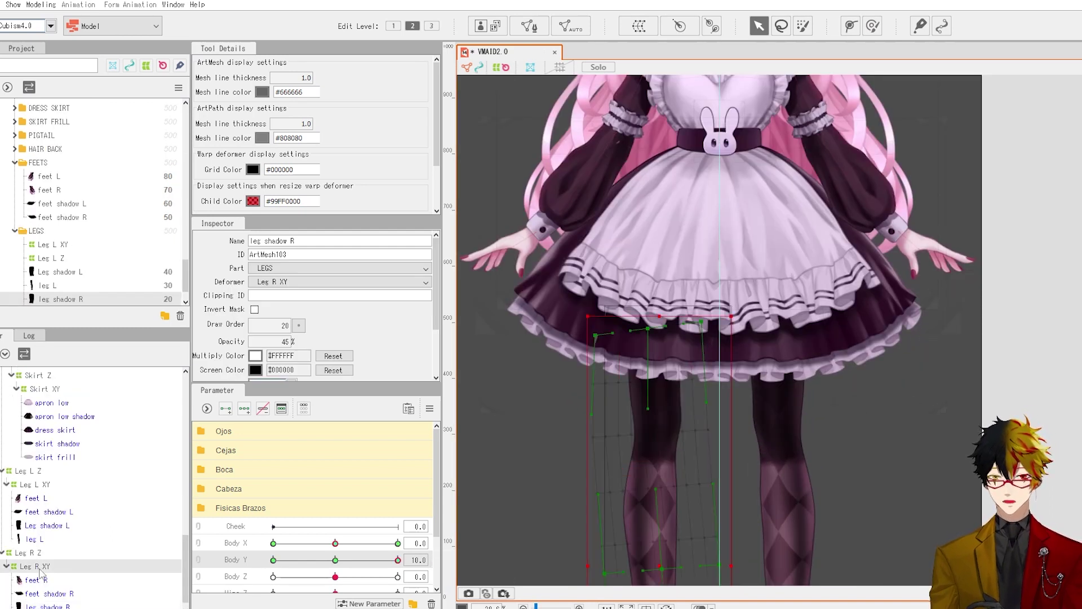
left_click_drag(652, 333, 657, 333)
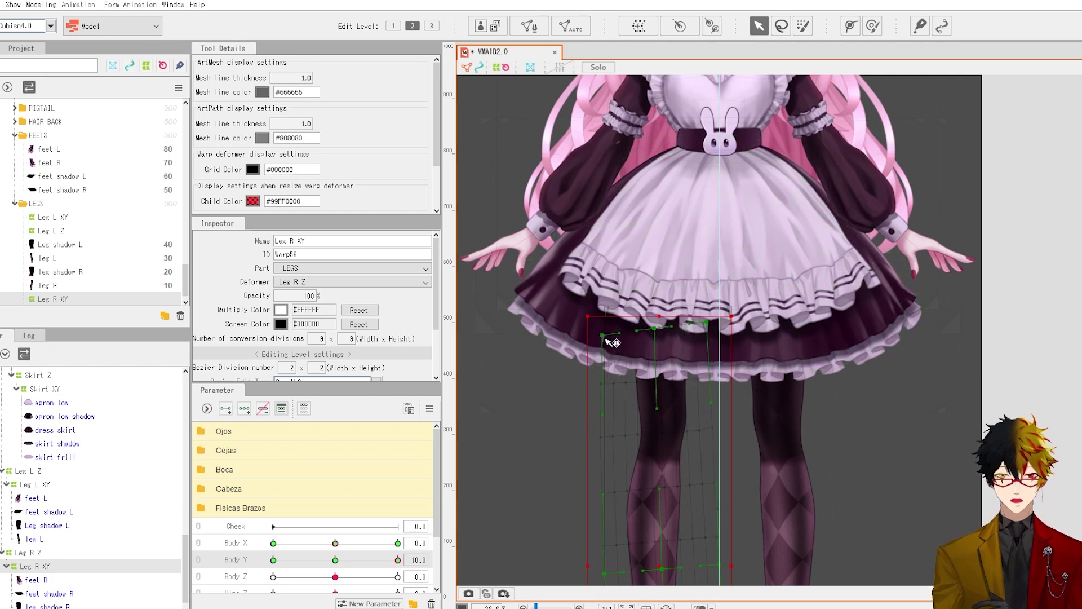
scroll(607, 342, "down", 5)
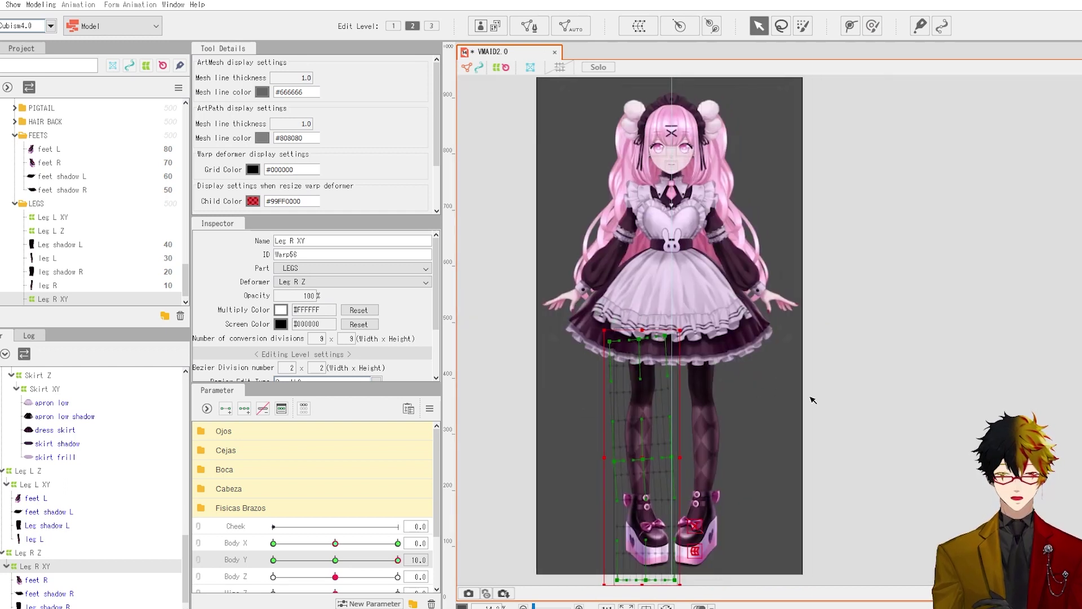
left_click(786, 396)
left_click_drag(338, 559, 431, 535)
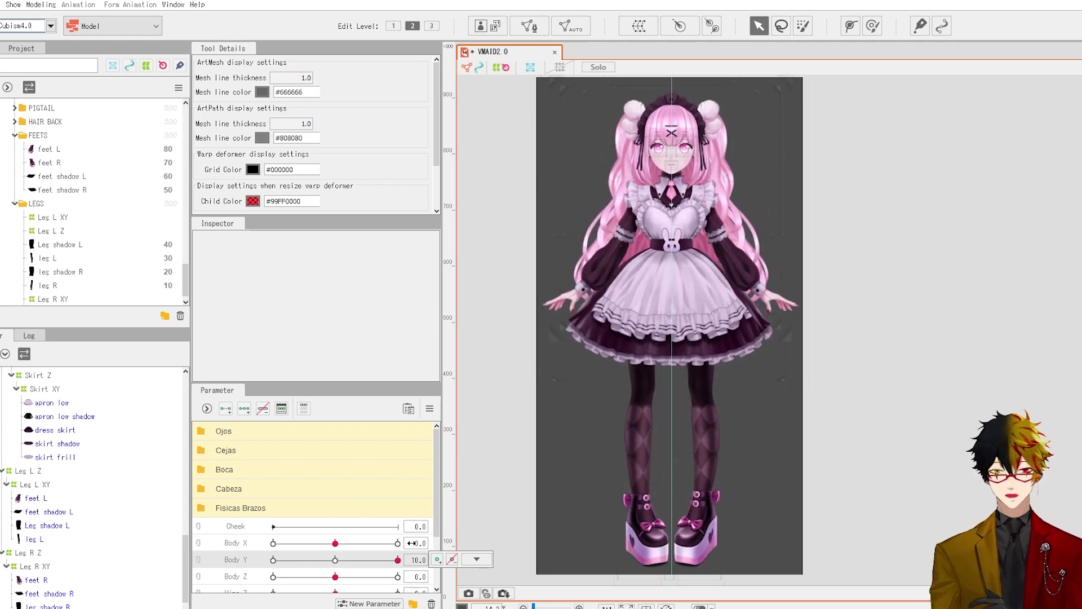
- Synthesize the Body X and Body Y corners for all objects keyed to Body X, using default values as reference, and link both parameters
left_click(476, 543)
left_click(488, 544)
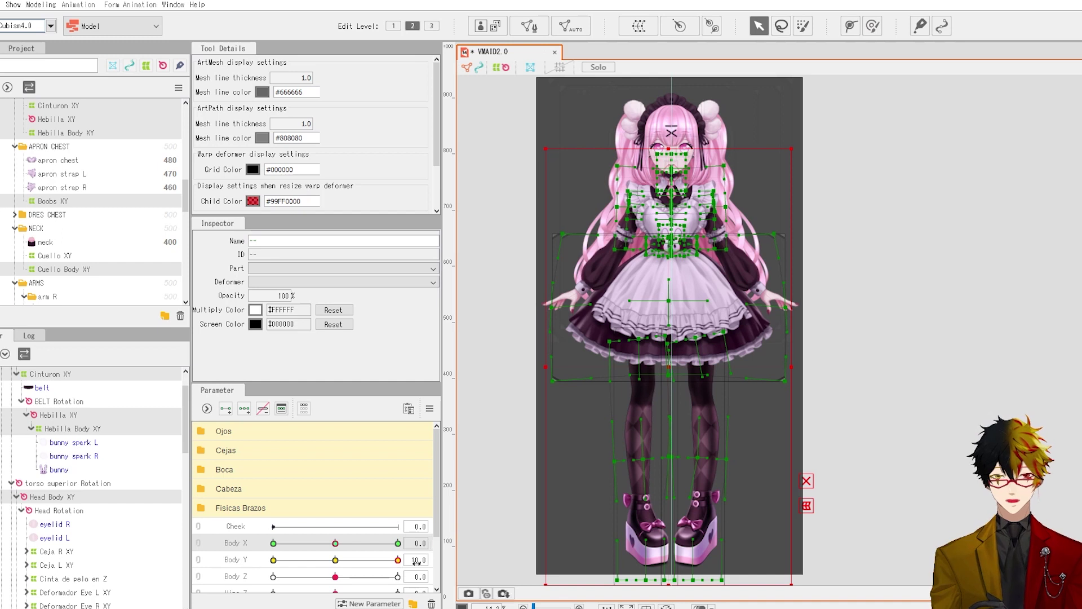
left_click(430, 408)
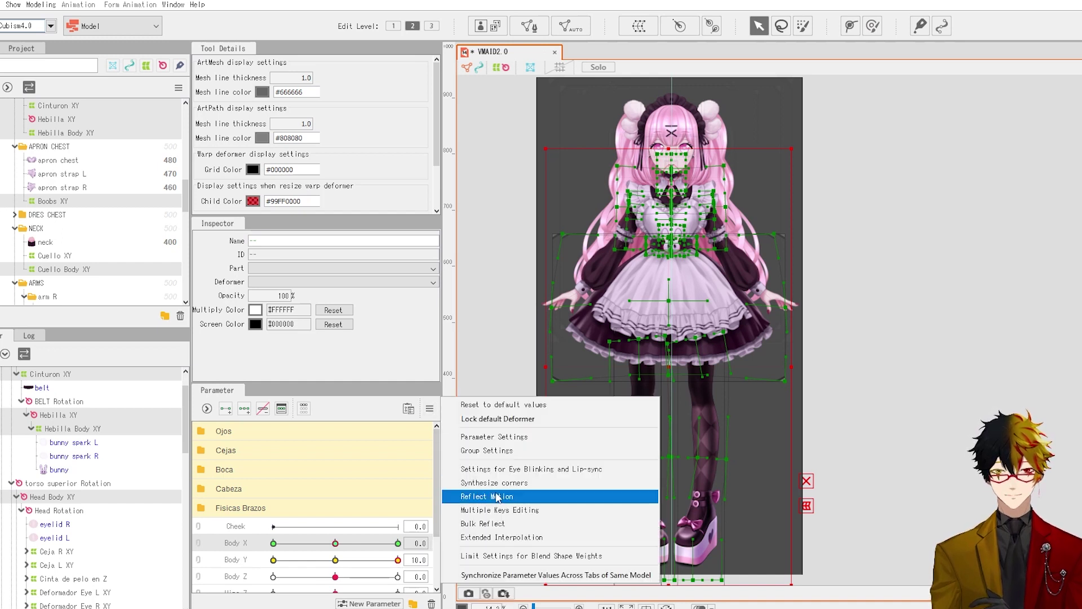
left_click(494, 483)
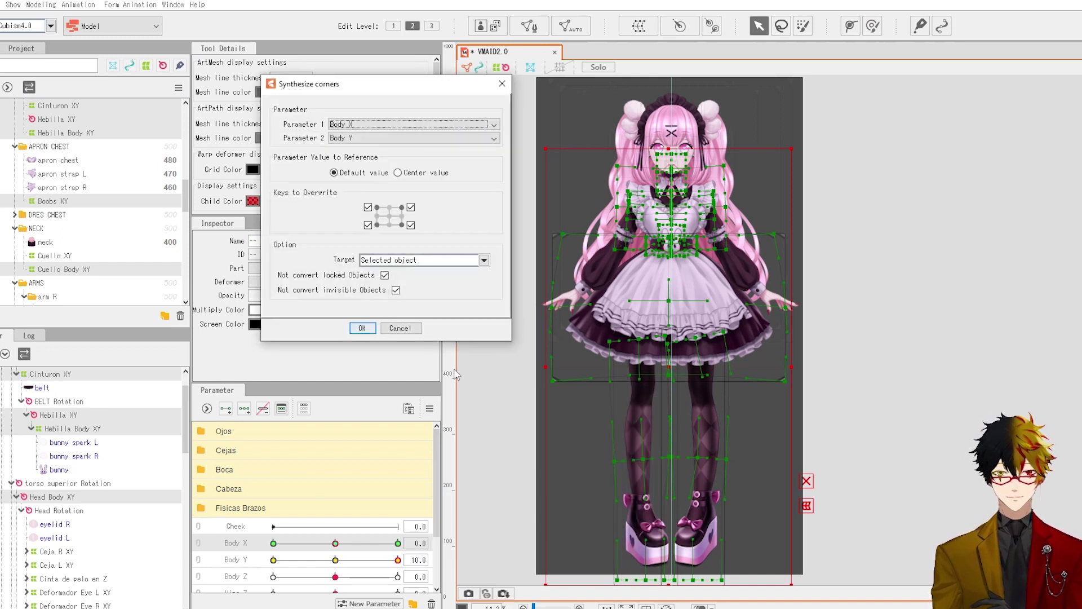
left_click(362, 328)
left_click(199, 544)
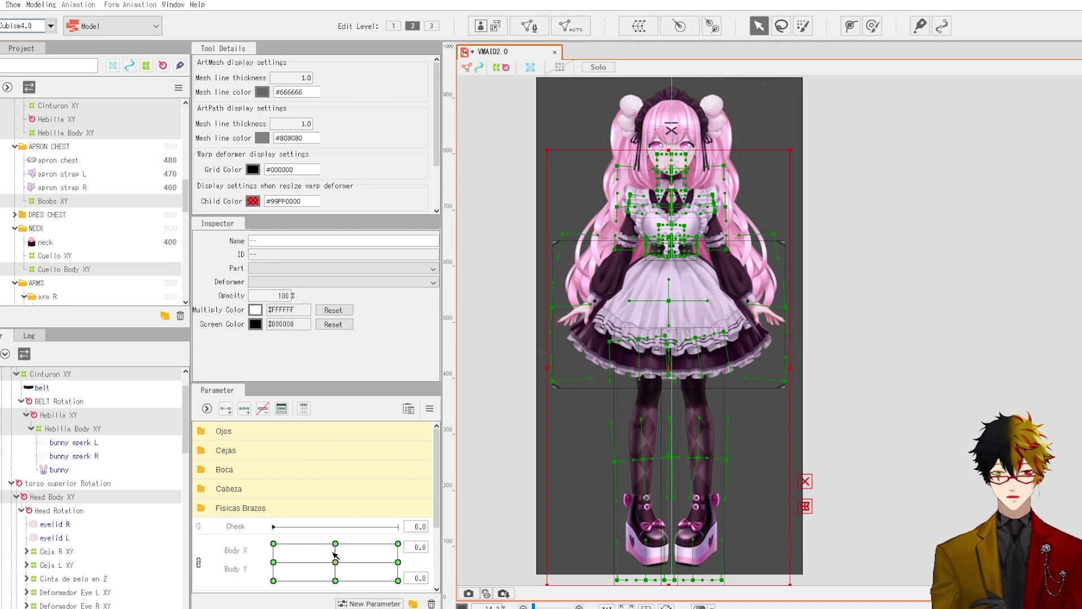
- Preview the combined Body X and Body Y movement, deselect all deformers, and unlink the two parameters
left_click_drag(304, 555, 309, 581)
left_click_drag(281, 521, 345, 538)
left_click_drag(375, 581, 335, 562)
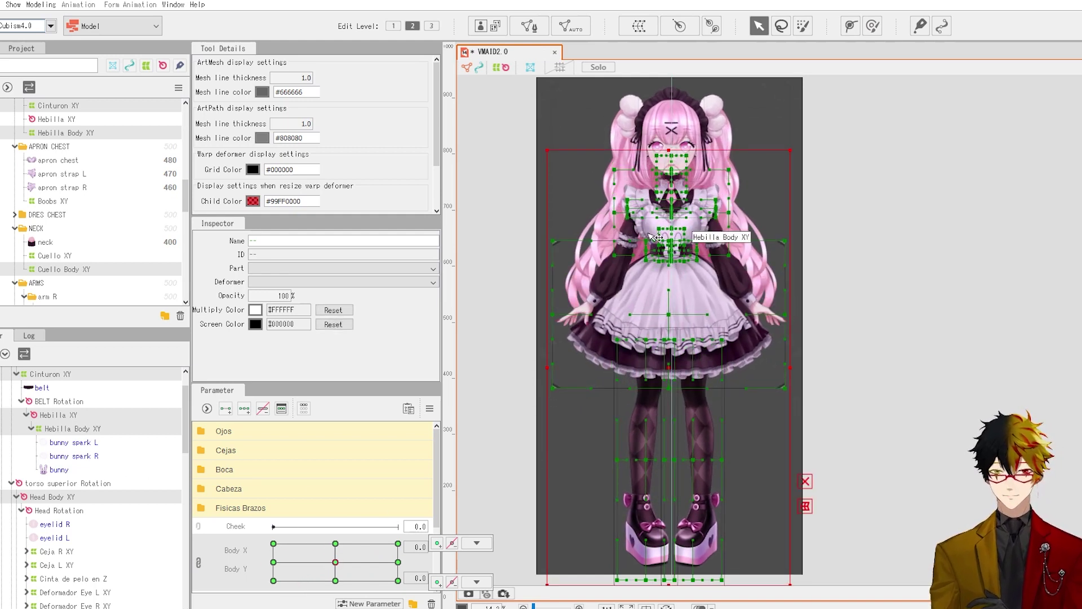
scroll(679, 176, "up", 4)
scroll(678, 176, "down", 2)
left_click_drag(745, 124, 719, 242)
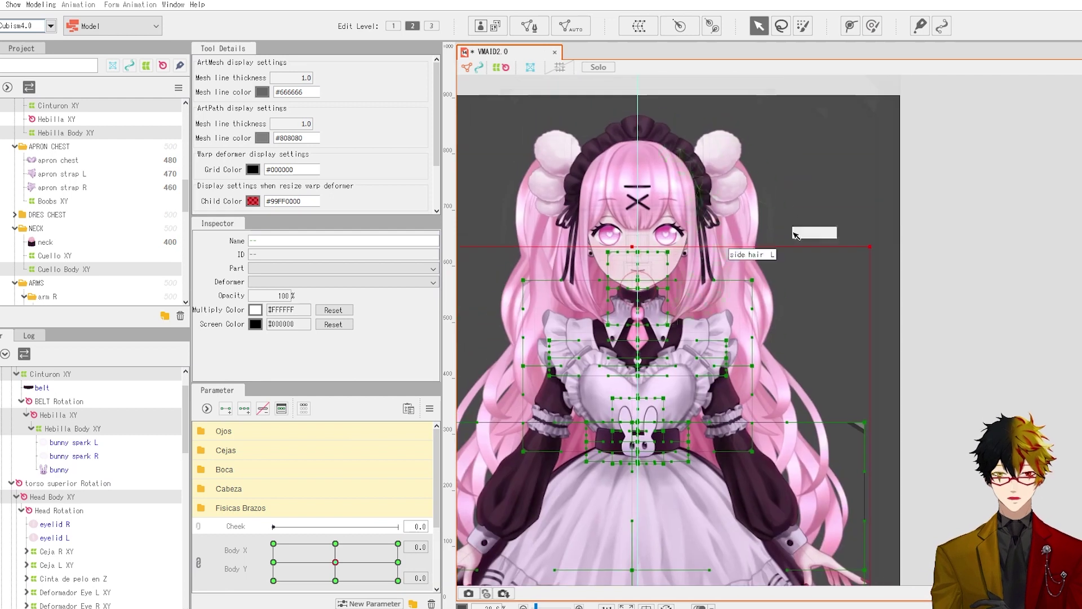
left_click(837, 179)
left_click(200, 561)
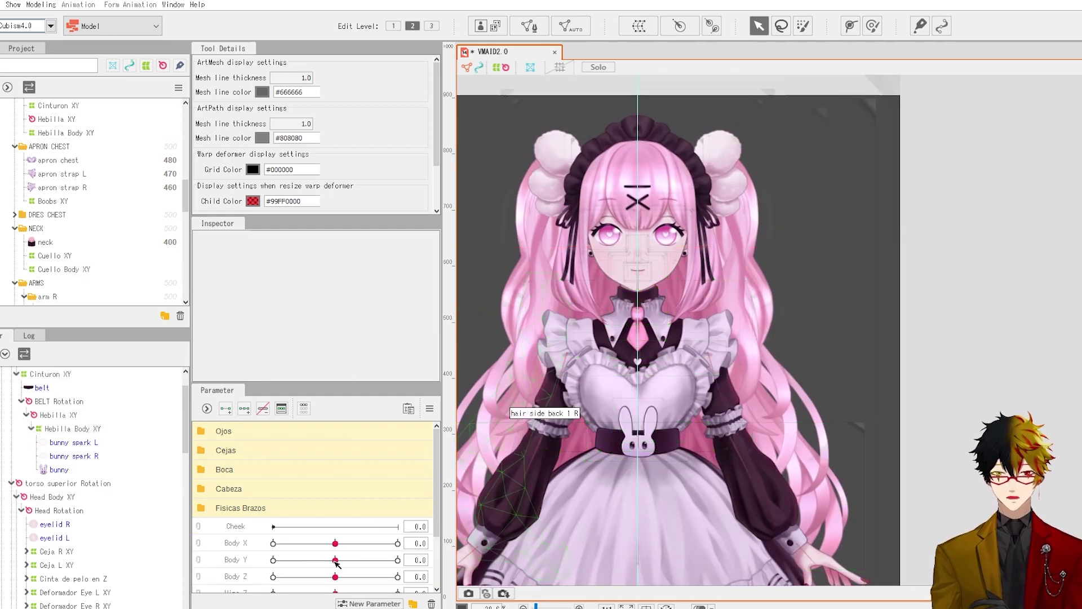
- Raise the Head Body XY rotation deformer to meet the neck at Body X -10 and Body Y -10, and check the pose
left_click_drag(335, 560, 257, 565)
left_click_drag(335, 543, 246, 548)
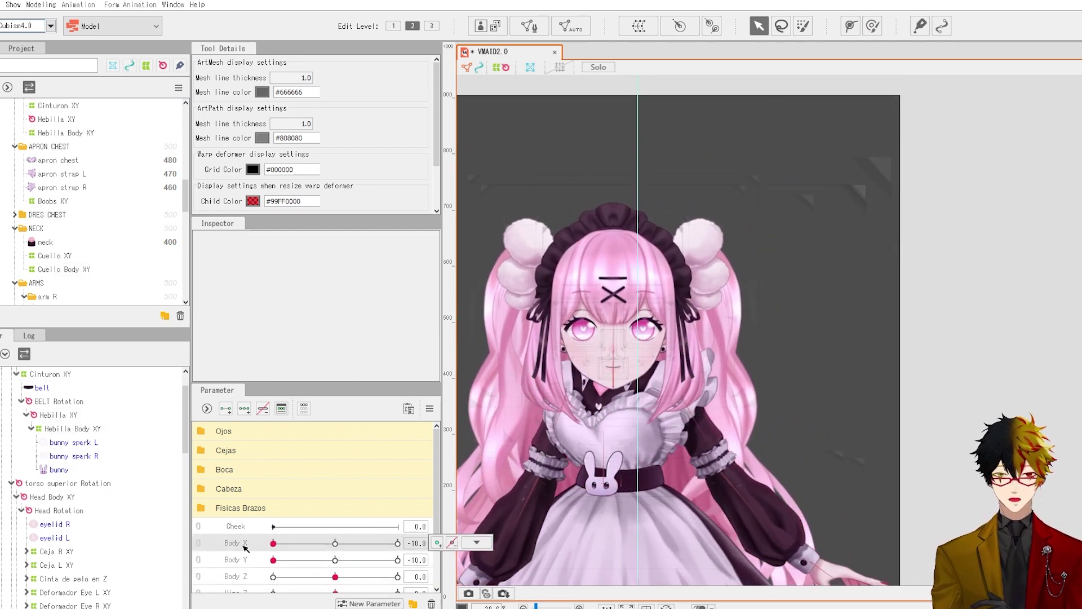
scroll(617, 387, "up", 3)
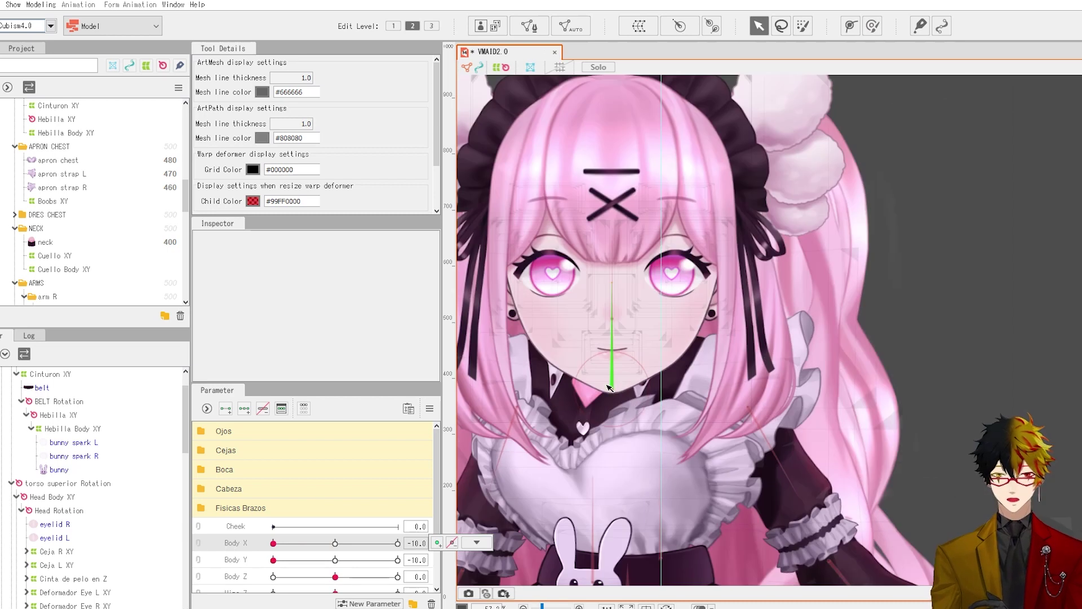
left_click(613, 390)
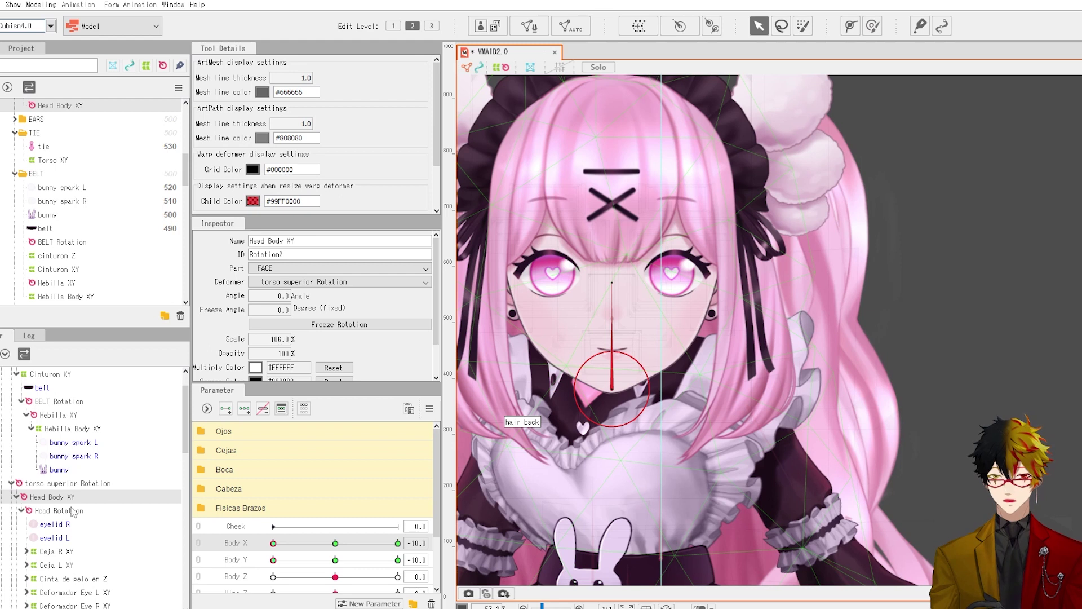
left_click_drag(616, 387, 625, 289)
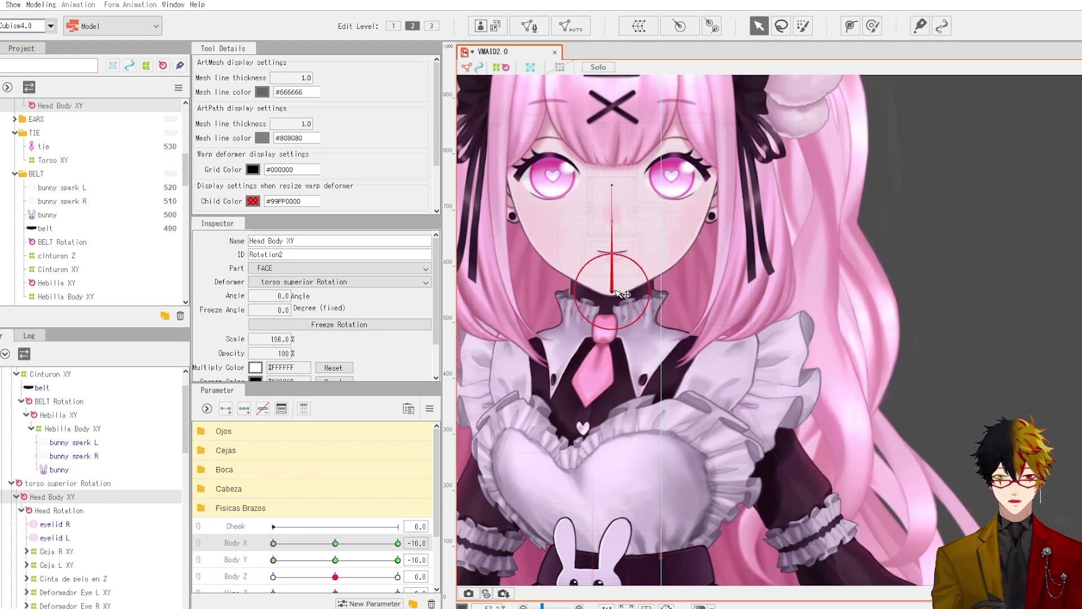
scroll(620, 292, "down", 3)
left_click_drag(299, 545, 236, 534)
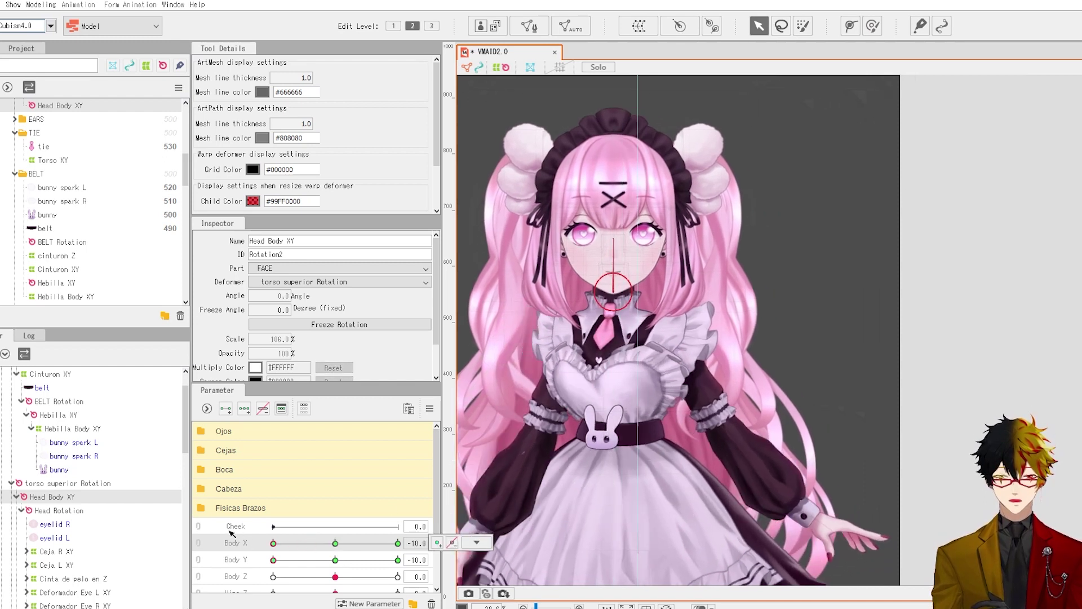
- Reflect the Head Body XY motion horizontally across Body X at Body Y -10 and check the head at Body X 10
left_click(429, 407)
left_click(504, 501)
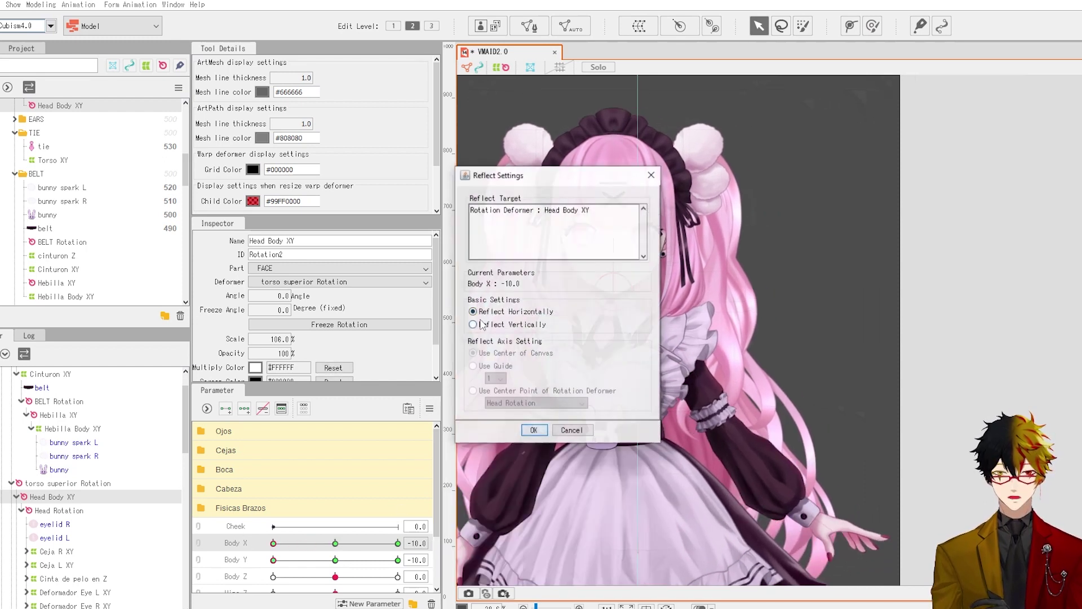
left_click(533, 431)
left_click_drag(287, 538, 501, 544)
scroll(636, 303, "up", 3)
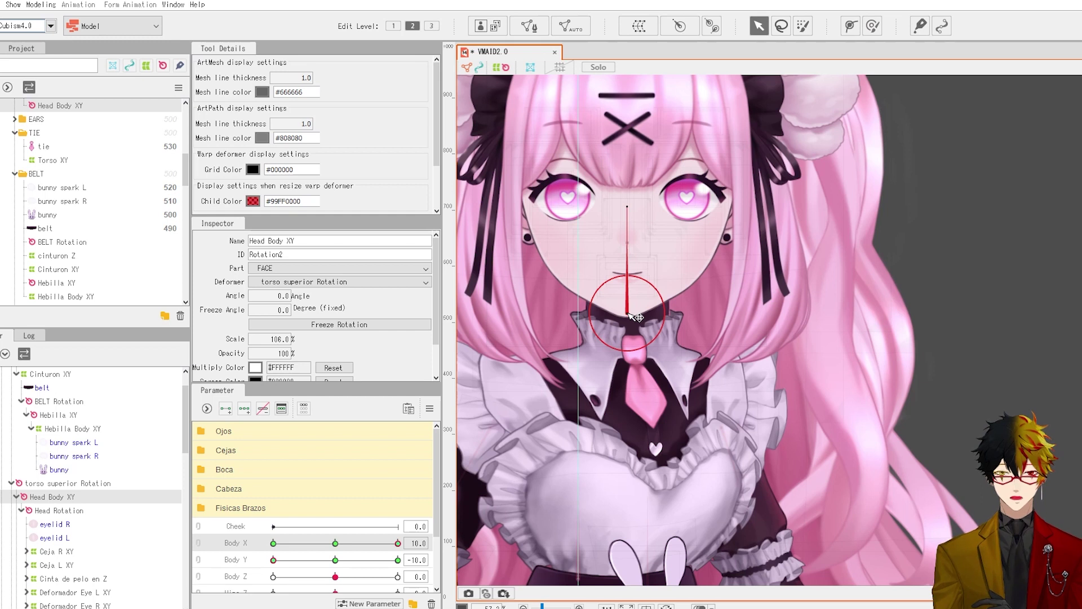
- Raise the Head Body XY rotation deformer to fit the neck at Body X -10 and Body Y 10
scroll(631, 316, "down", 3)
left_click_drag(395, 544, 437, 561)
left_click(335, 546)
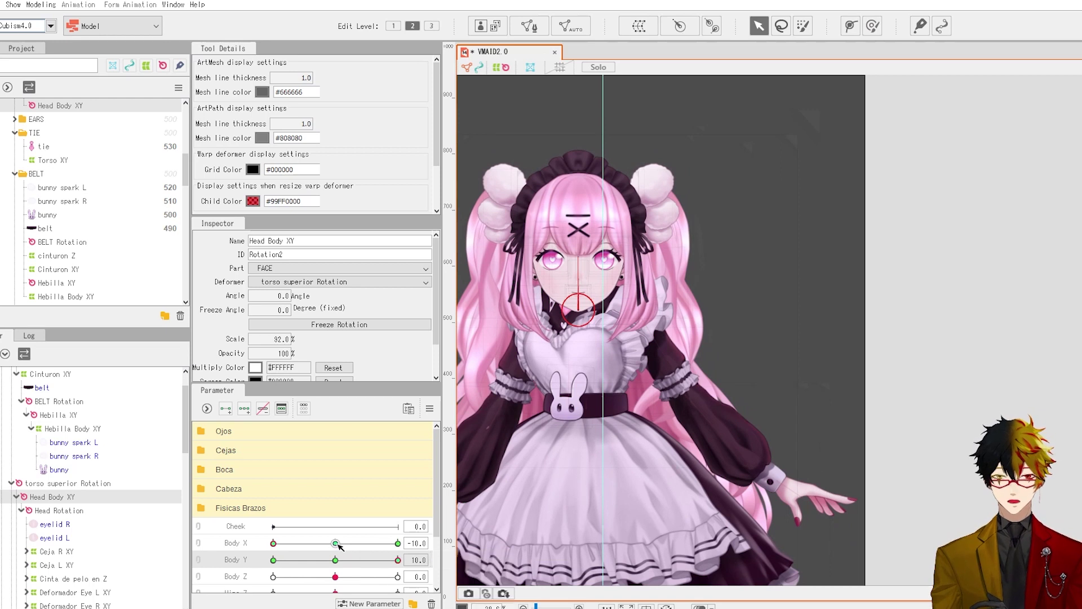
left_click(335, 543)
left_click(336, 559)
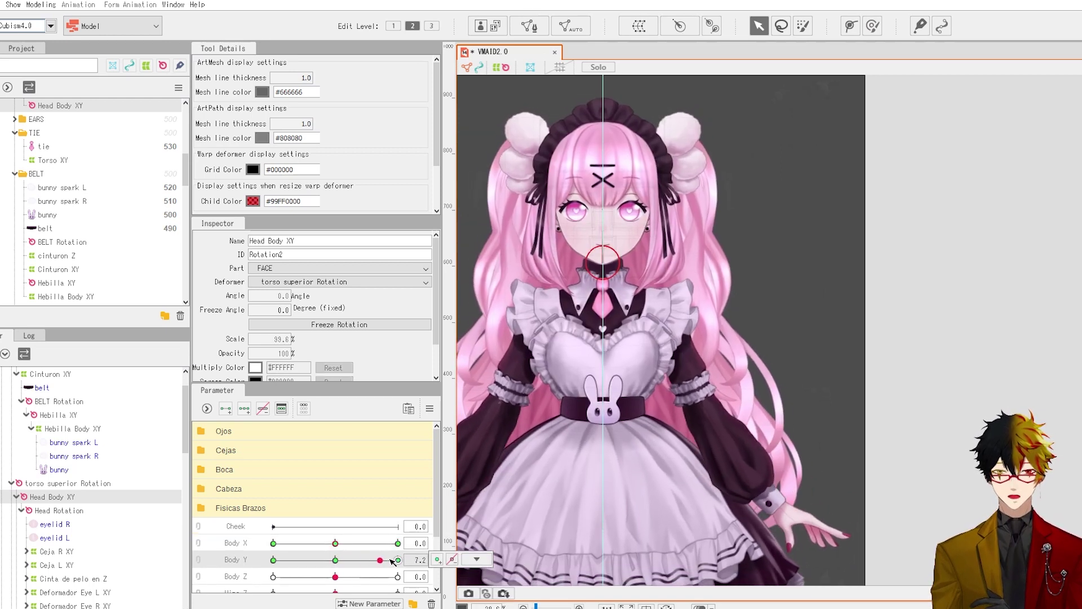
left_click_drag(336, 543, 235, 532)
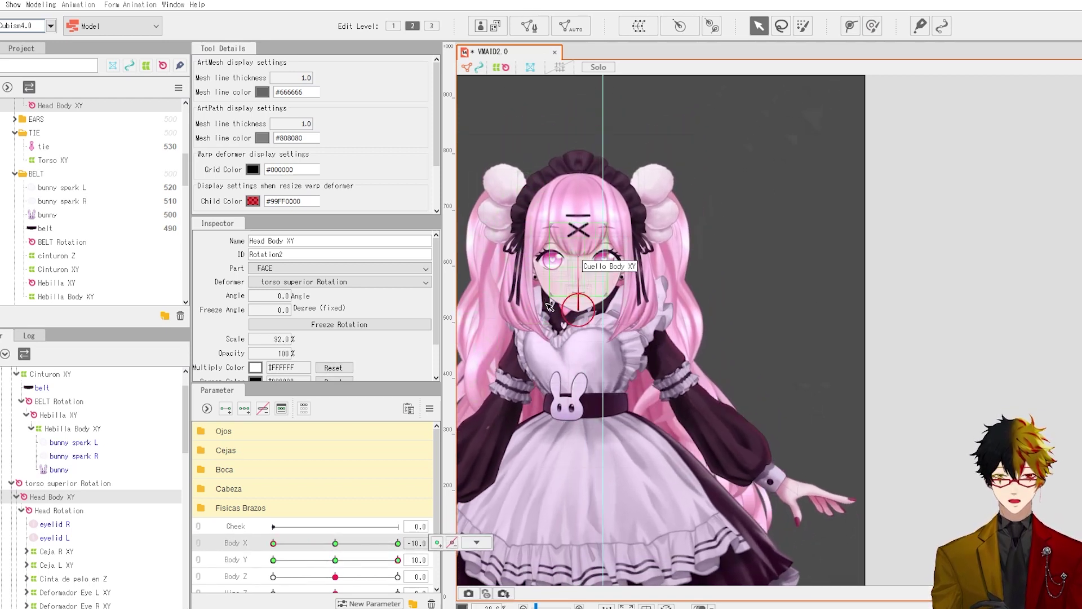
scroll(549, 305, "up", 2)
left_click_drag(613, 302, 613, 231)
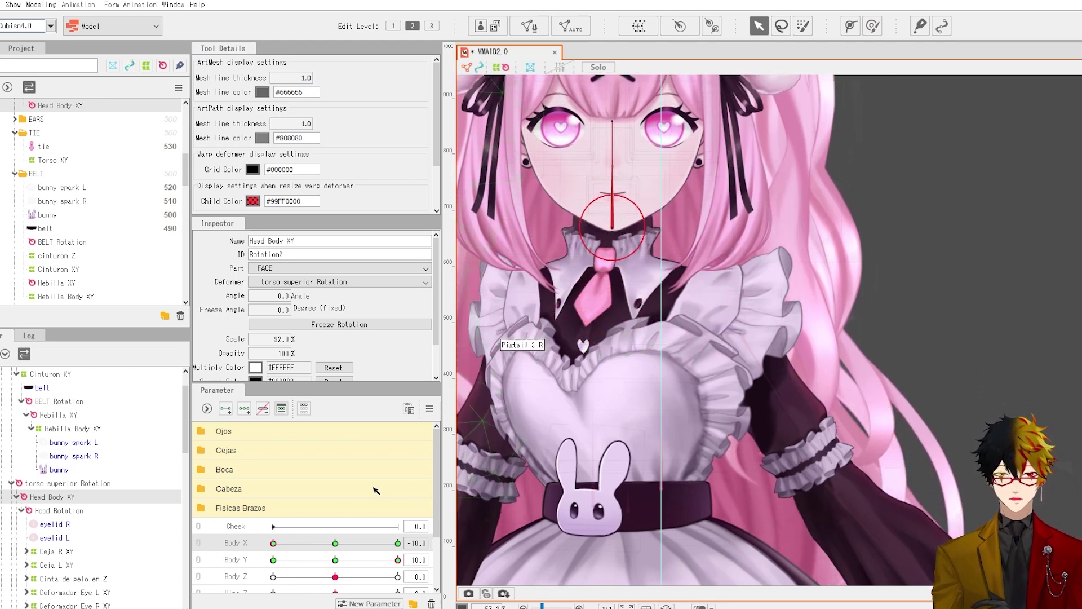
left_click_drag(336, 545, 273, 543)
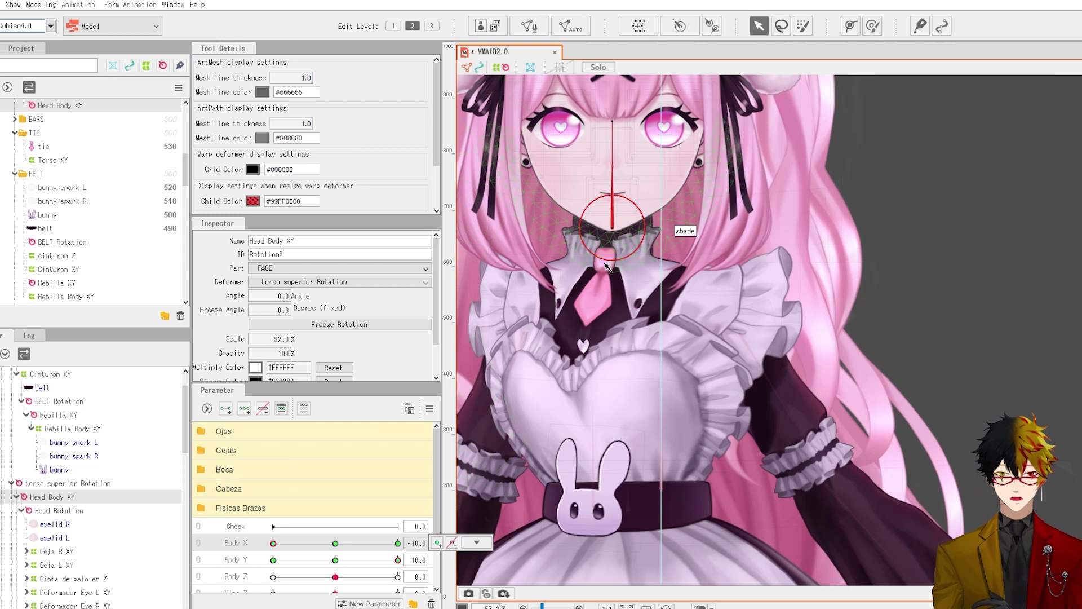
left_click_drag(614, 225, 613, 221)
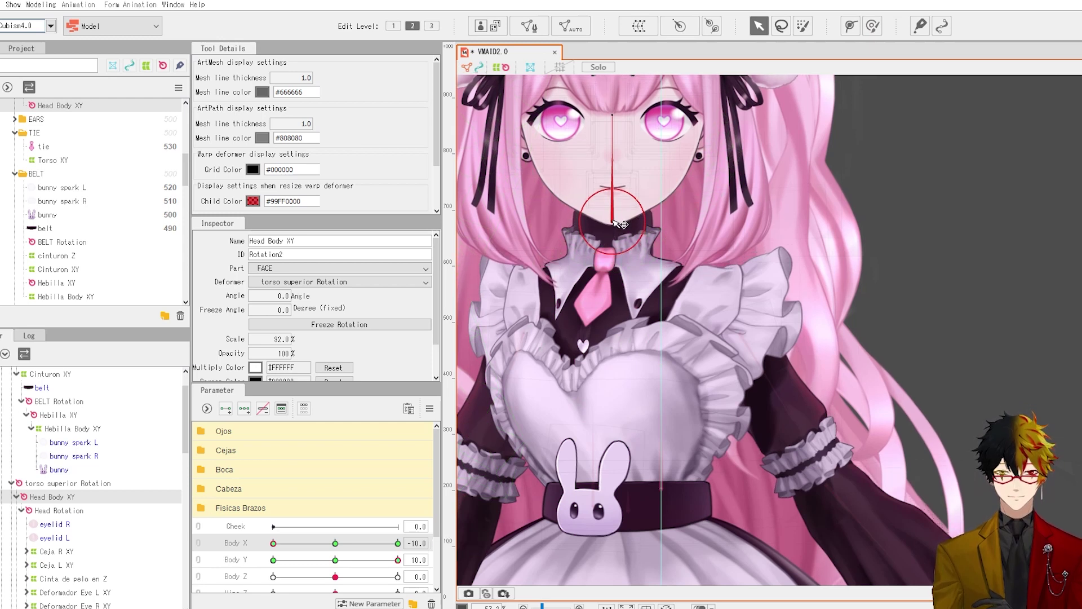
- Reflect the Head Body XY motion horizontally across Body X at Body Y 10
left_click(433, 409)
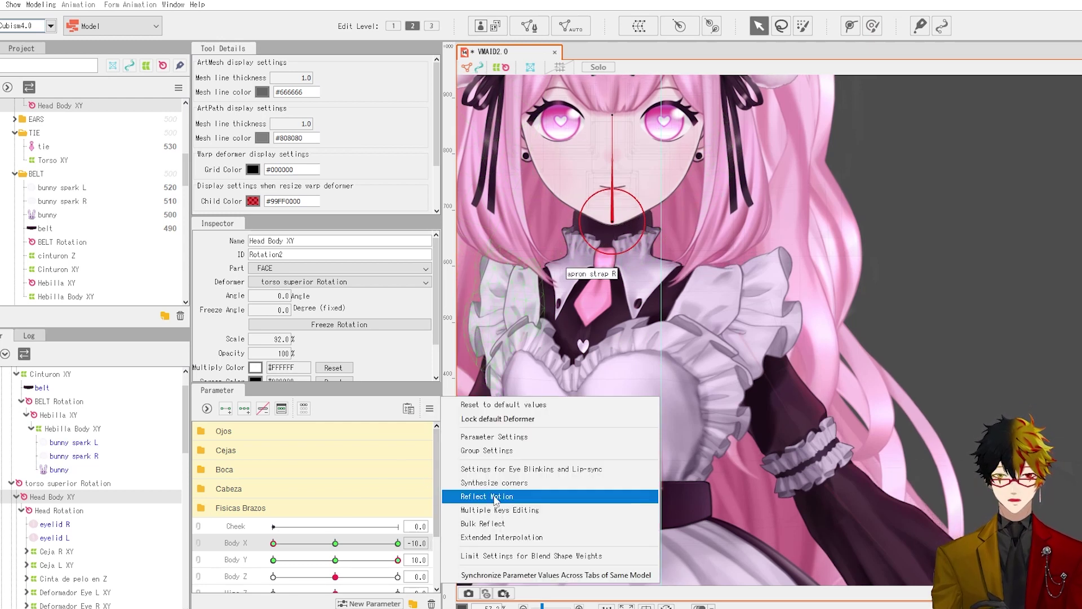
left_click(496, 496)
left_click(533, 430)
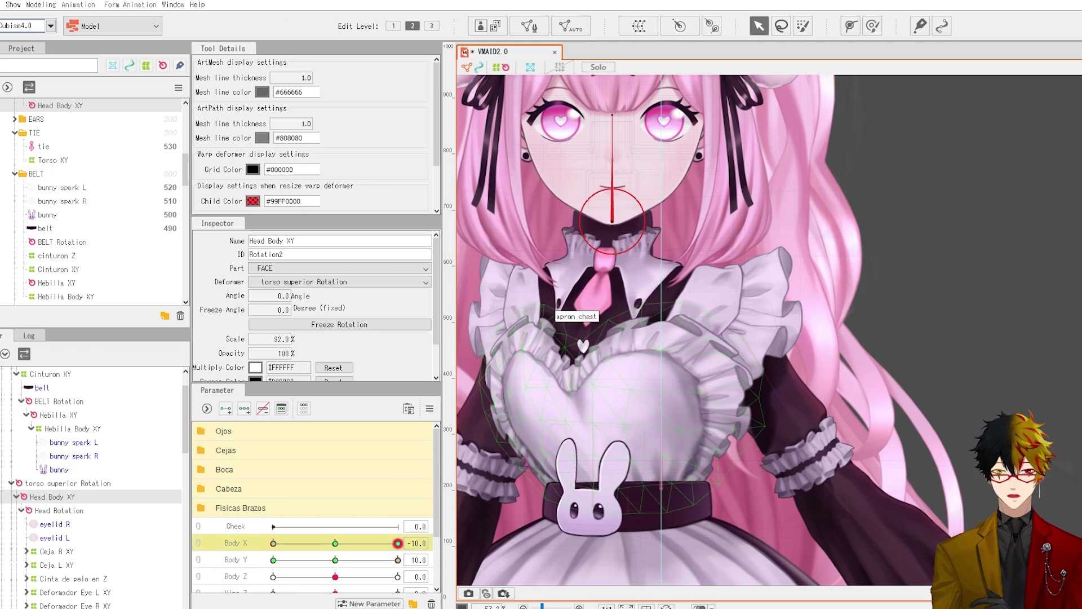
- Preview the body movement in the physics settings and with Body X and Body Y temporarily linked
left_click(50, 6)
left_click(107, 243)
left_click_drag(557, 238, 709, 574)
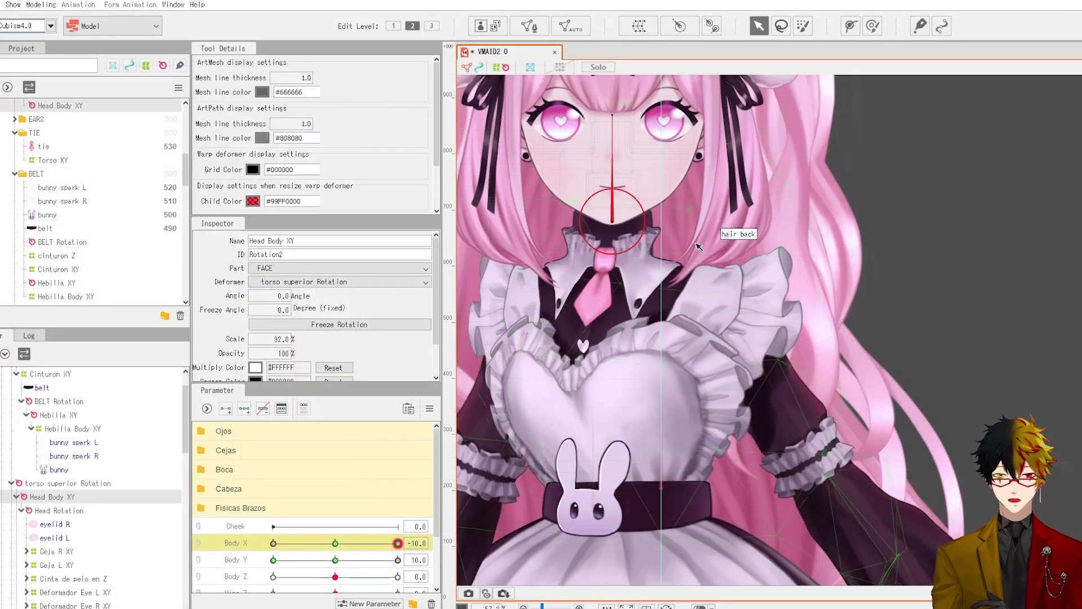
left_click(198, 543)
left_click_drag(328, 553, 400, 561)
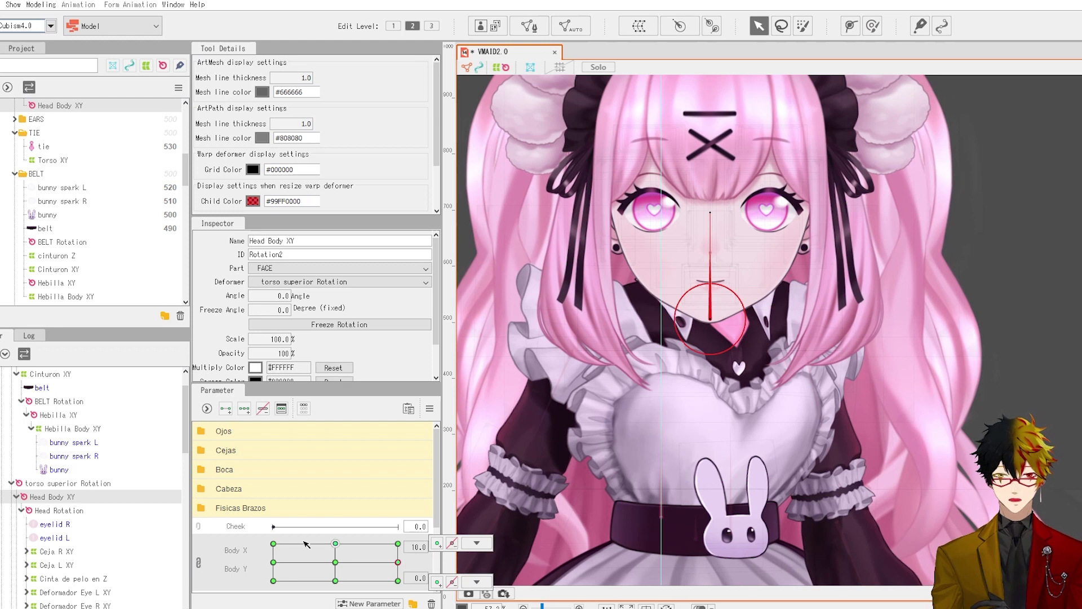
left_click(199, 562)
- Raise the Head Body XY rotation deformer onto the neck at Body X 10 and Body Y 0, fine-tuning its height
scroll(648, 351, "down", 6)
left_click_drag(648, 394, 619, 395)
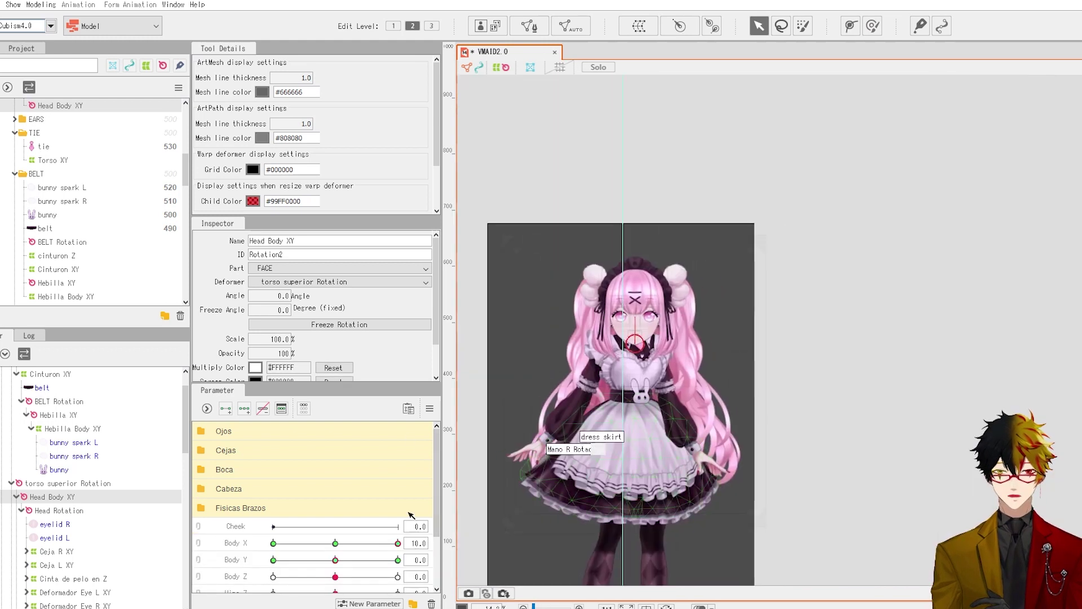
scroll(345, 542, "down", 2)
mouse_move(398, 494)
left_mouse_down()
mouse_move(347, 496)
mouse_move(398, 494)
left_mouse_up()
left_click(476, 493)
key("Escape")
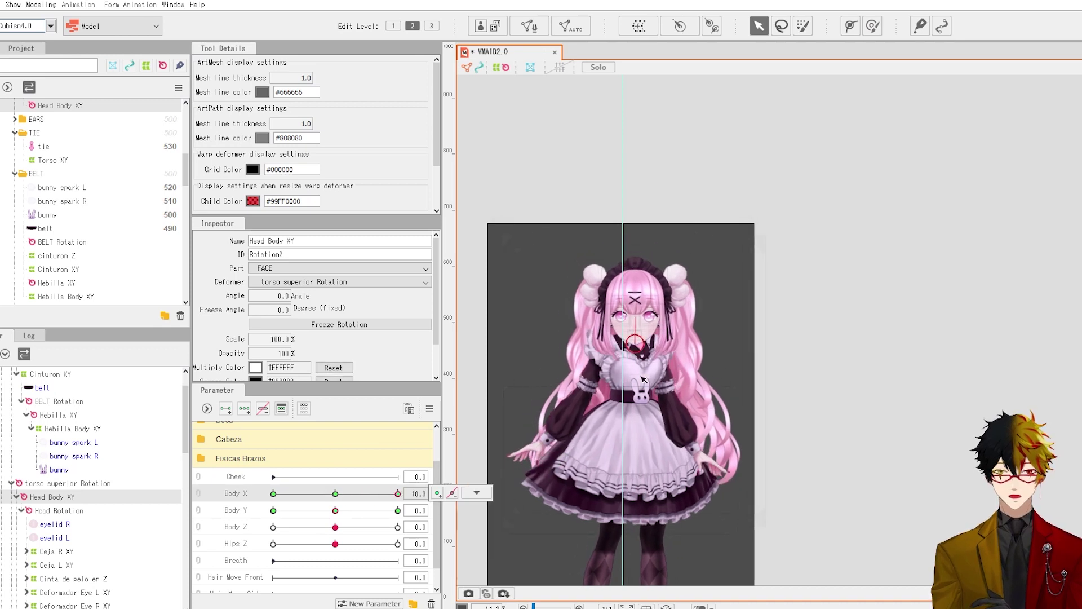
scroll(644, 334, "up", 3)
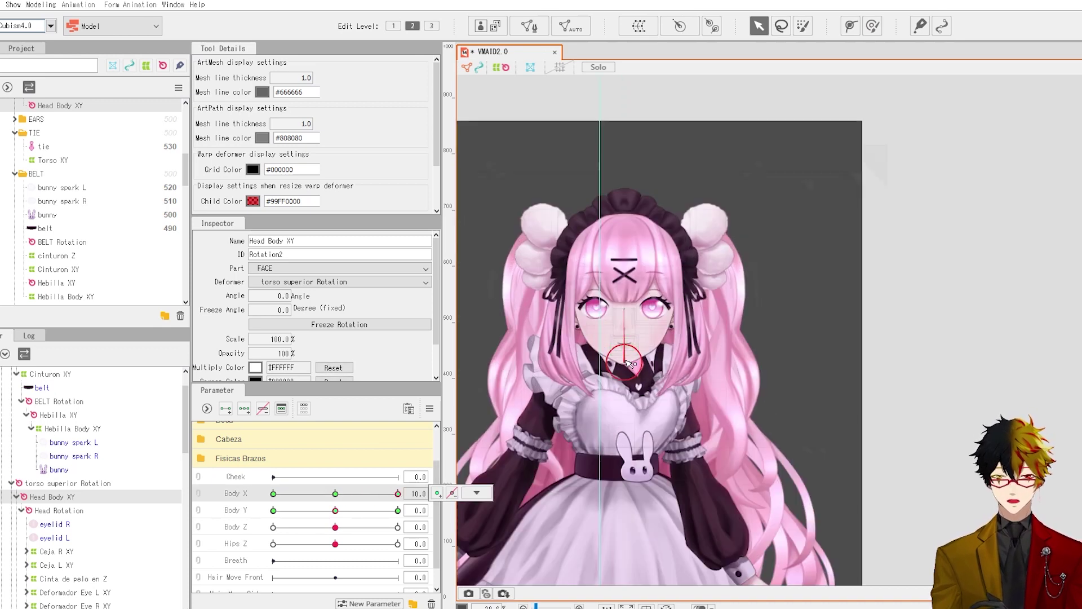
left_click_drag(630, 360, 645, 323)
left_click_drag(336, 497, 398, 494)
scroll(640, 306, "up", 3)
left_click_drag(624, 330, 627, 325)
left_click_drag(338, 495, 425, 492)
- Reflect the Head Body XY motion horizontally across Body X at Body Y 0 and check the head at Body X -10
left_click(431, 413)
left_click(501, 496)
left_click(528, 429)
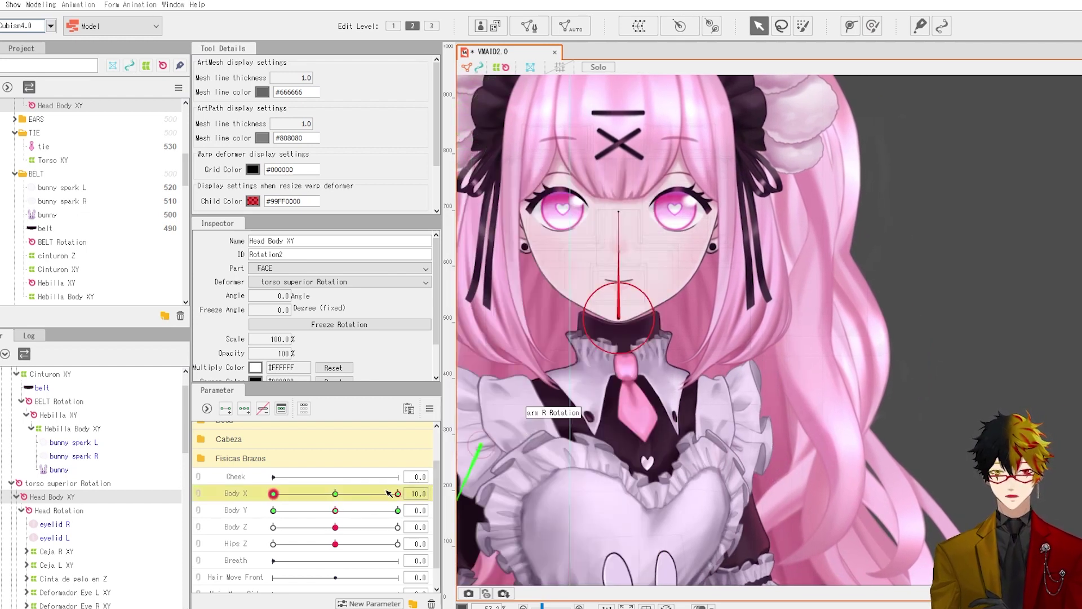
left_click(273, 493)
- In the physics preview's cursor tracking settings, assign Body Y to Left mouse button Y
left_click(40, 5)
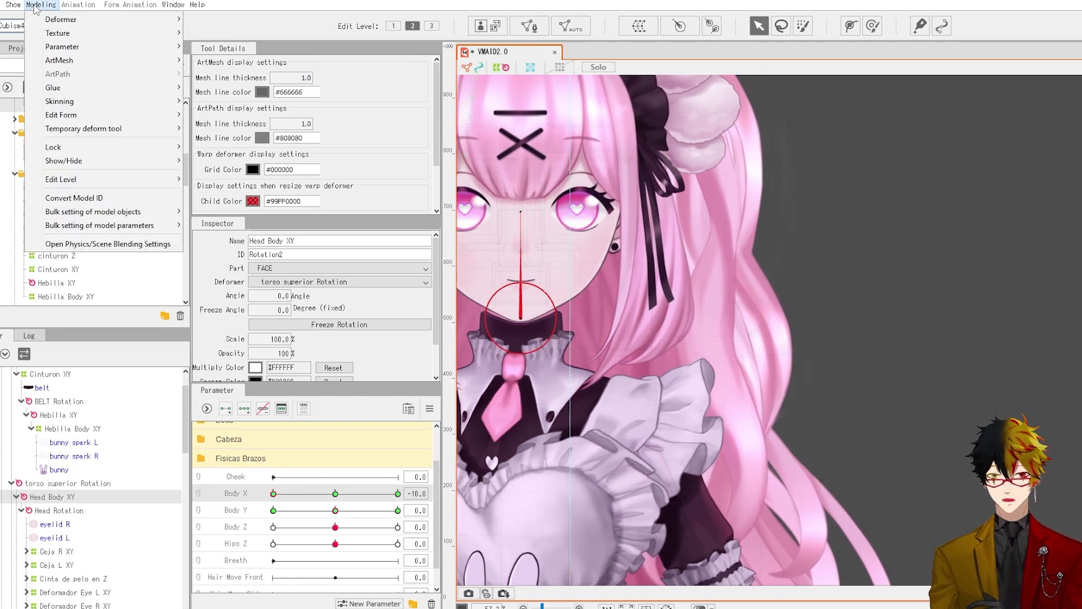
left_click(156, 244)
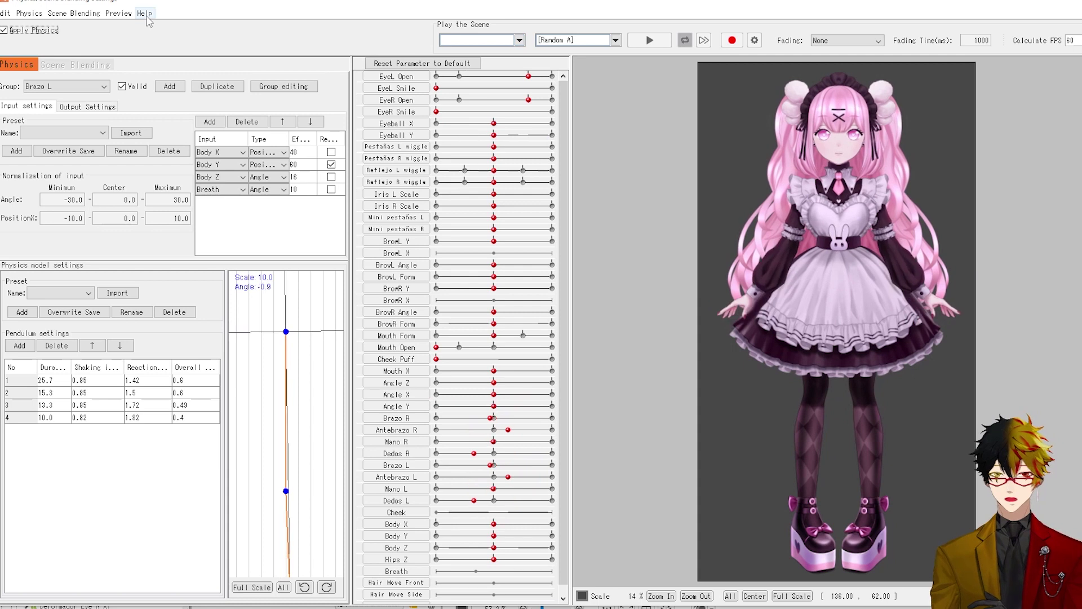
left_click(118, 12)
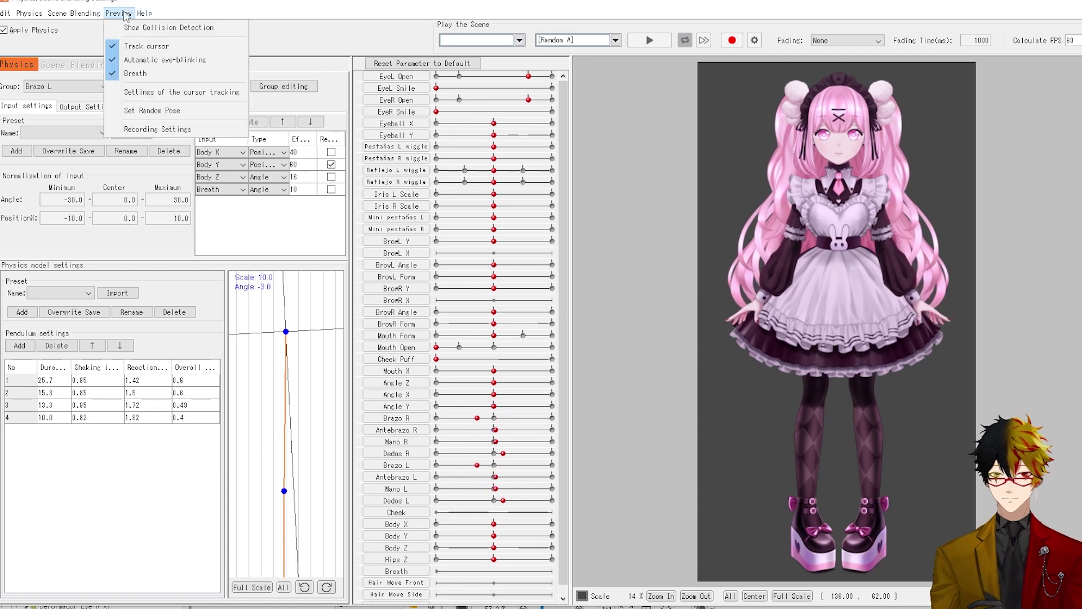
left_click(158, 94)
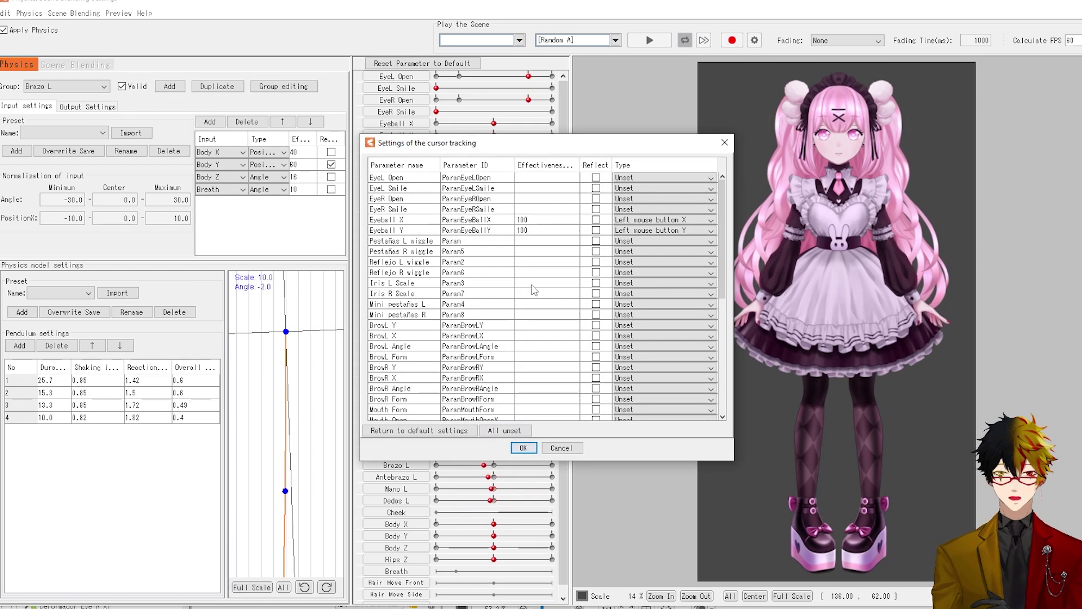
scroll(552, 284, "down", 4)
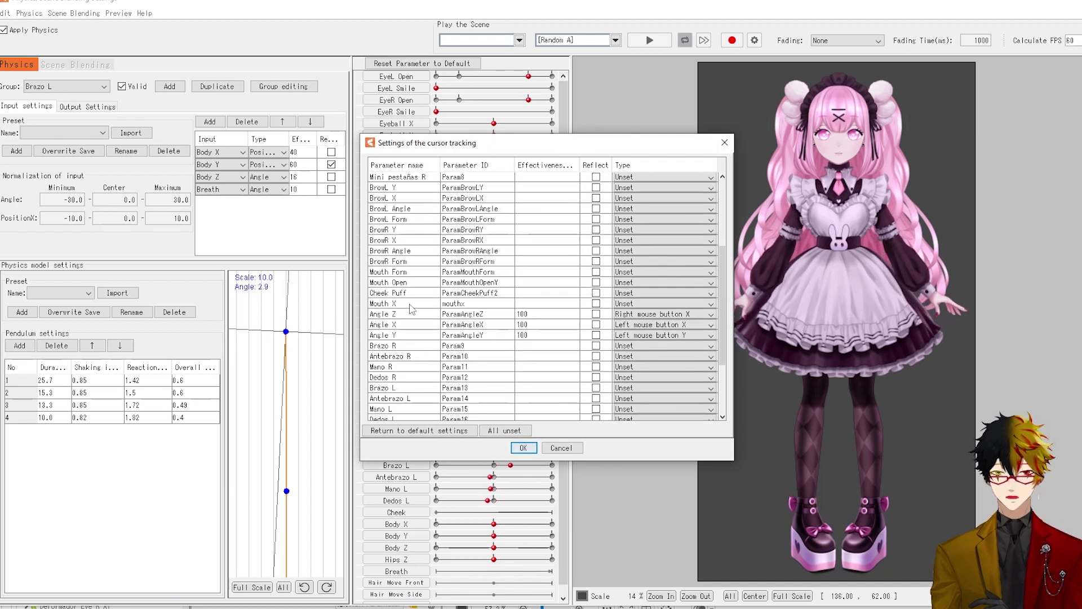
scroll(410, 307, "down", 3)
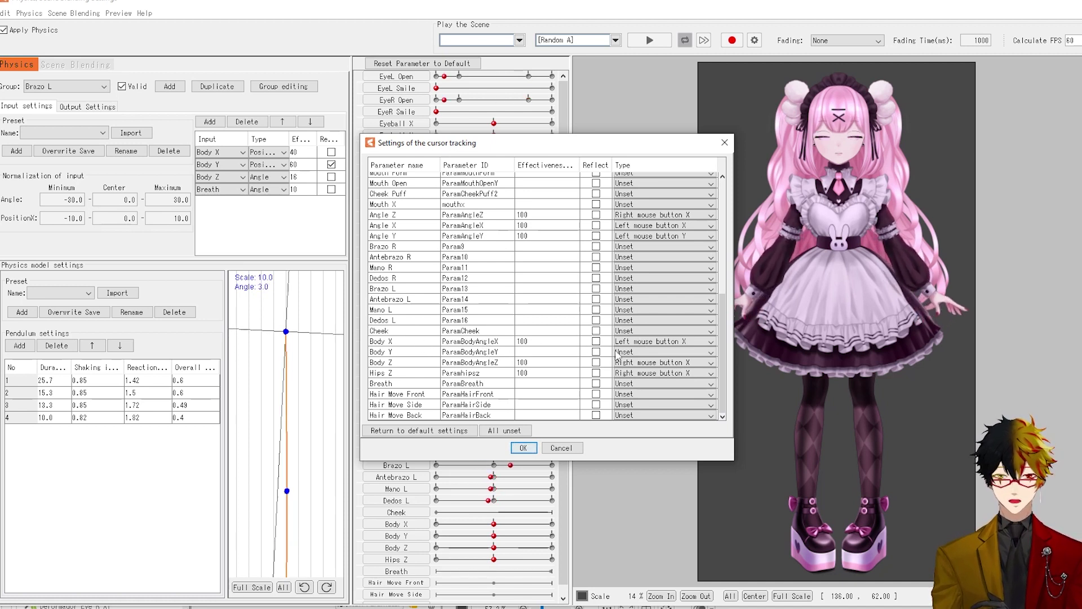
left_click(657, 351)
left_click(652, 371)
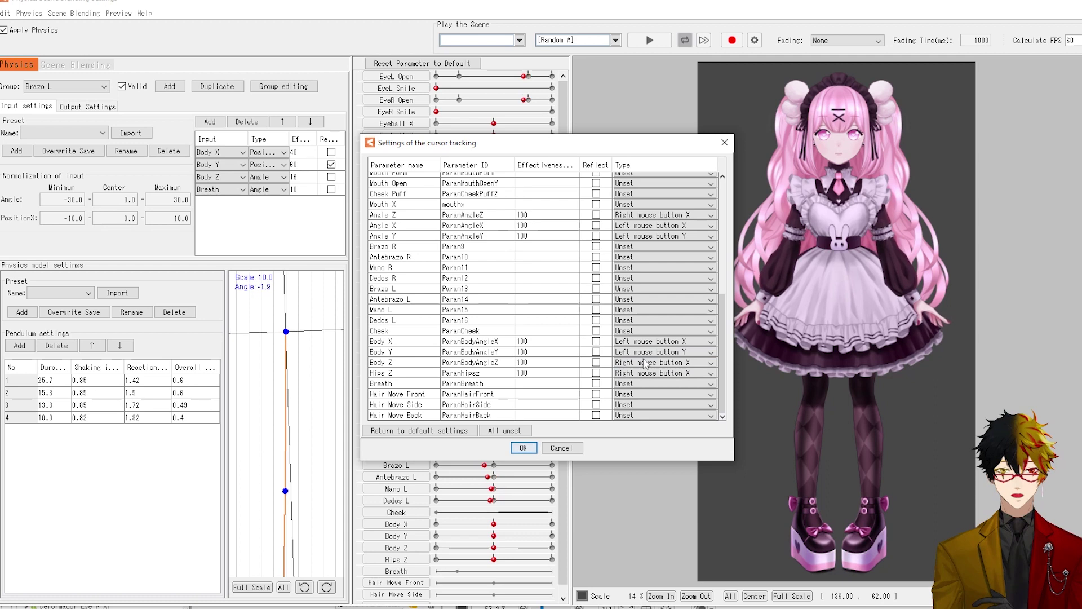
left_click(523, 447)
- Preview the character following the cursor in several directions to examine the combined head and body movement
left_click_drag(789, 265, 625, 258)
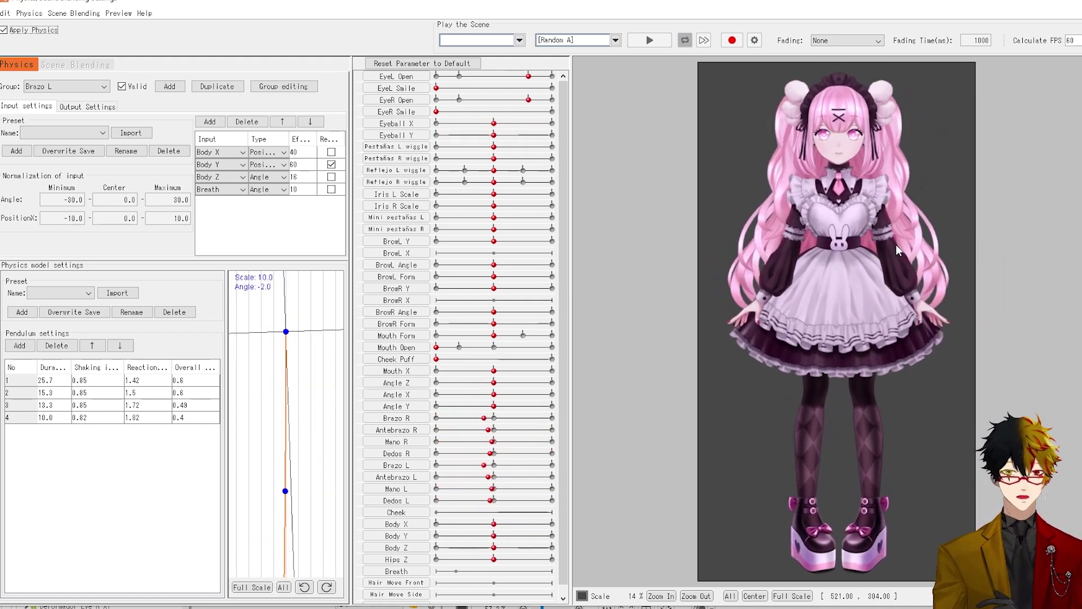
left_click_drag(895, 246, 835, 401)
left_click_drag(681, 185, 864, 144)
left_click_drag(1080, 432, 845, 426)
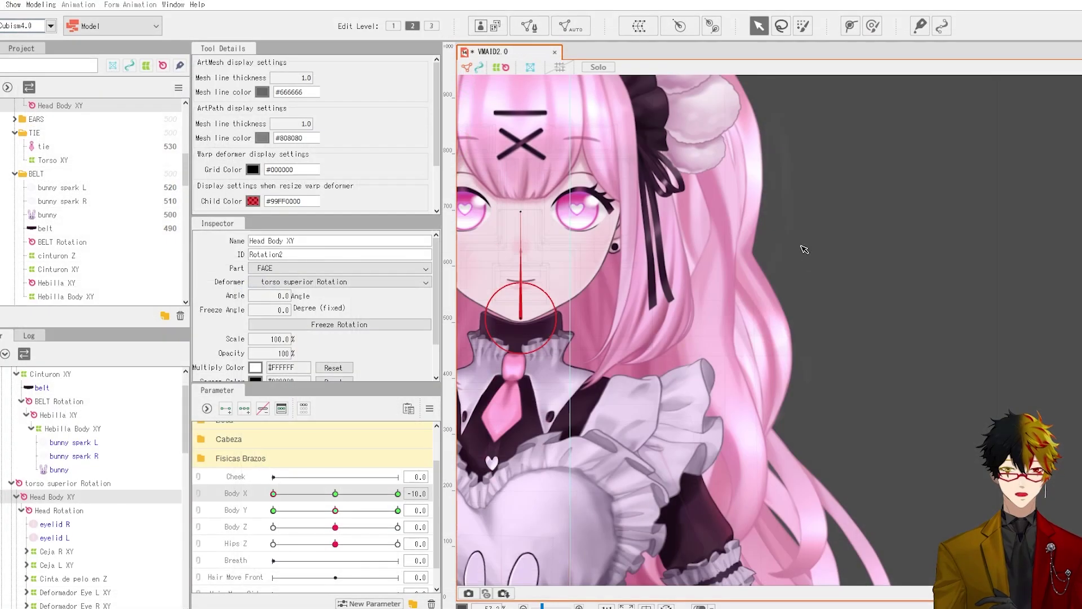
- Return to the model, deselect the head deformer, and reset Body X to 0
scroll(808, 217, "down", 5)
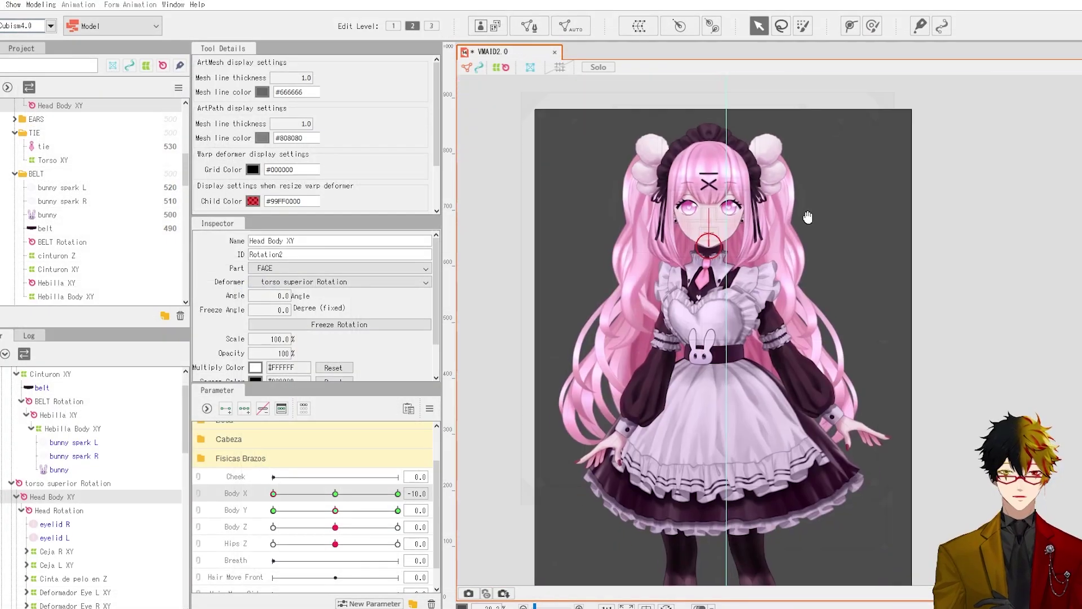
left_click(817, 226)
scroll(822, 231, "down", 3)
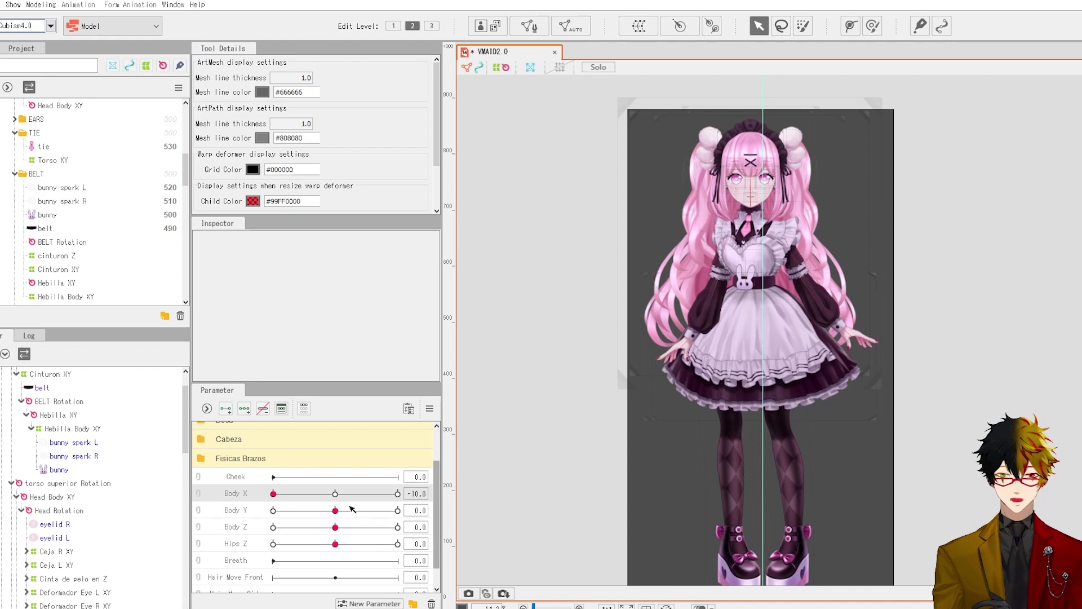
left_click(336, 493)
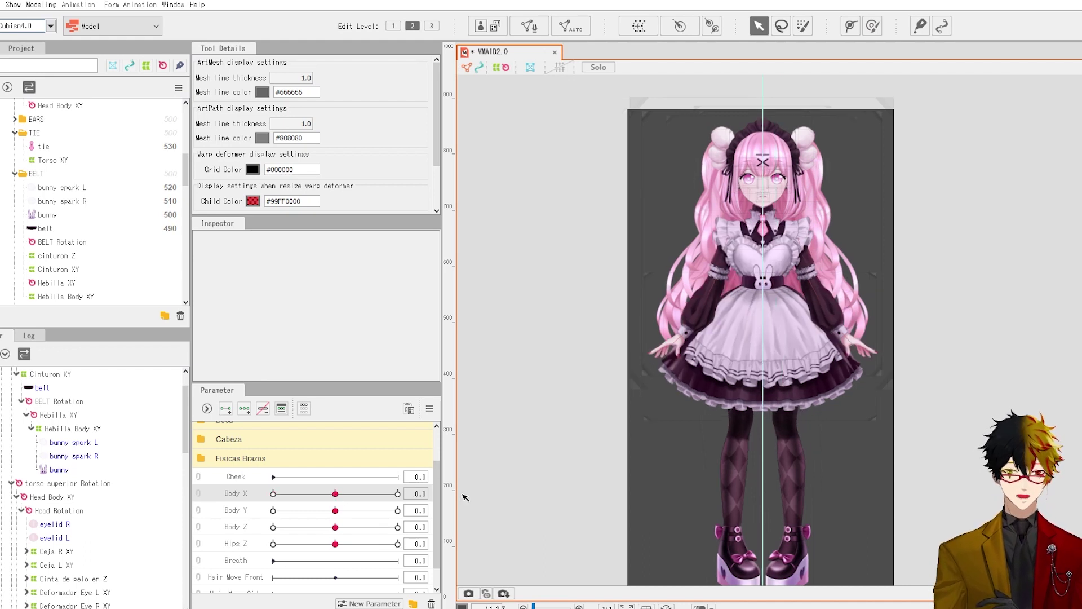